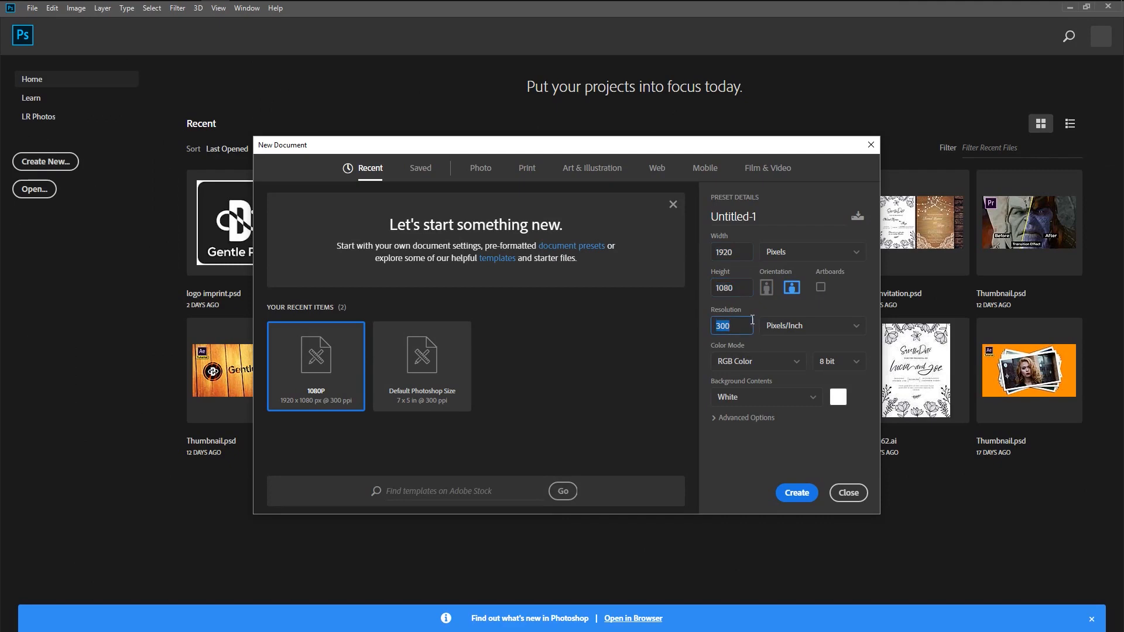
Step: Create the 1920 x 1080 px document at 300 ppi and draw a rounded square of about 347 px near its center
click(800, 499)
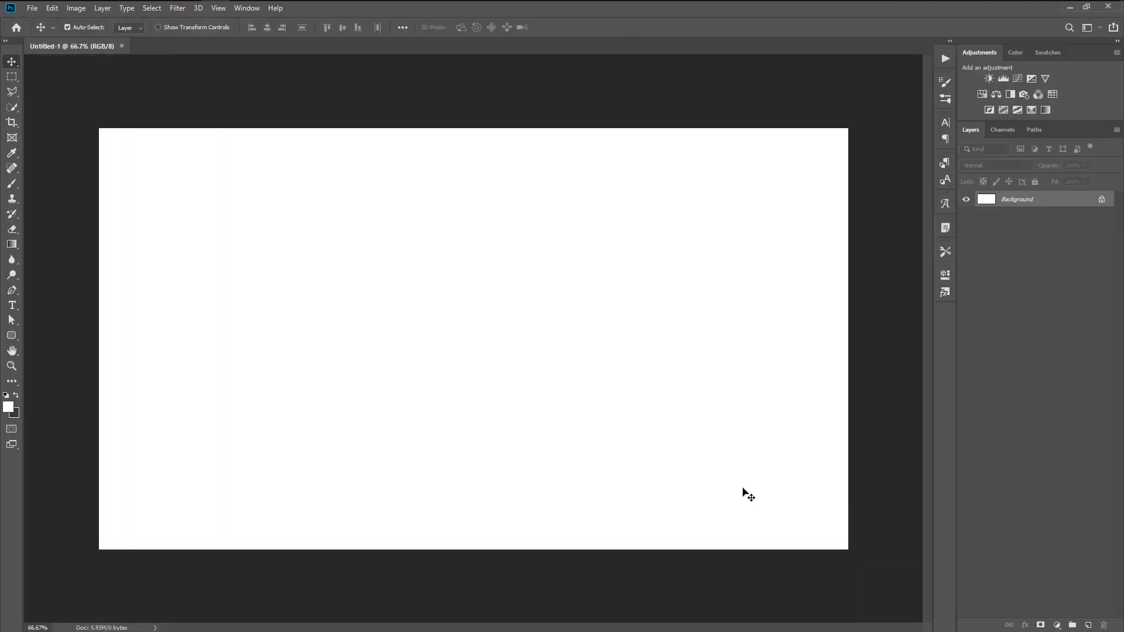
click(16, 338)
click(65, 353)
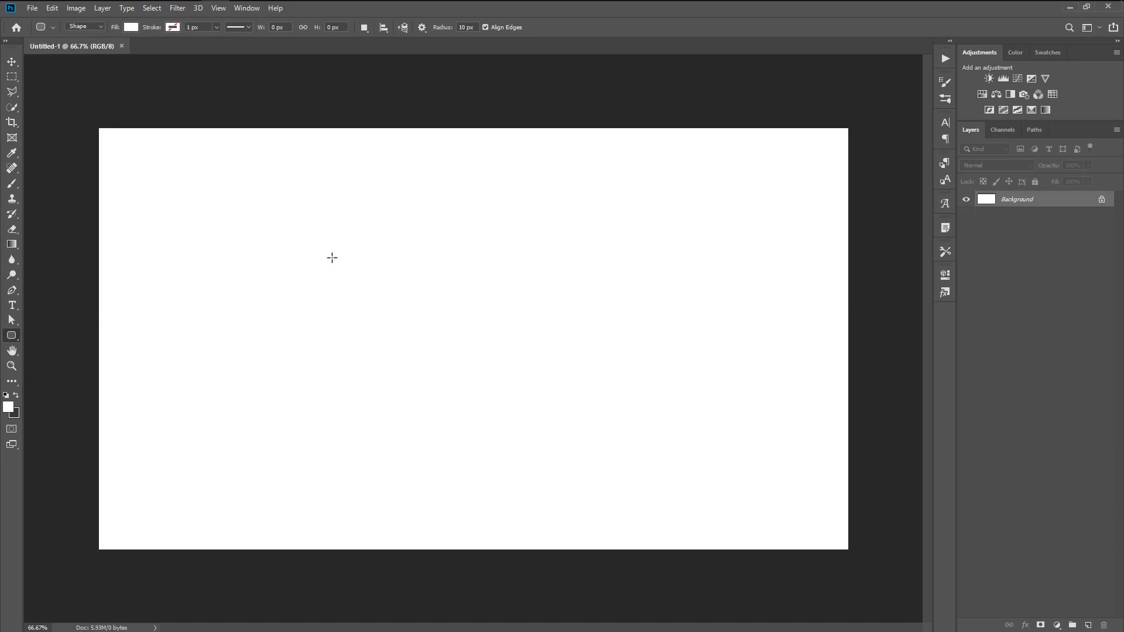
drag(396, 293, 550, 428)
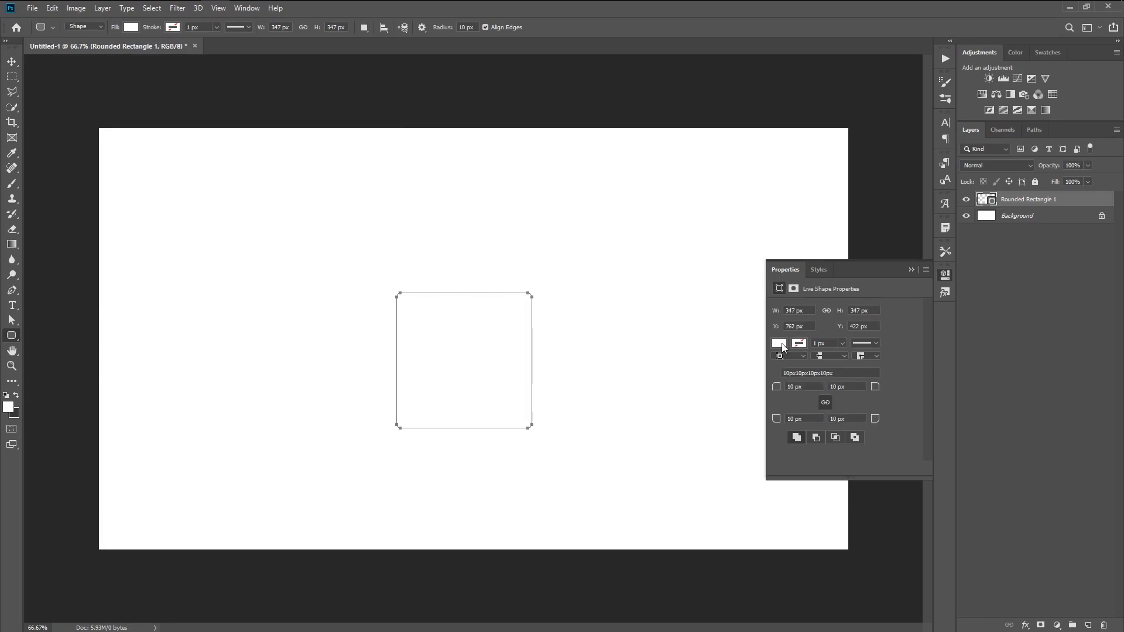
Step: Set the rounded square's fill to the solid gray #646464
click(780, 344)
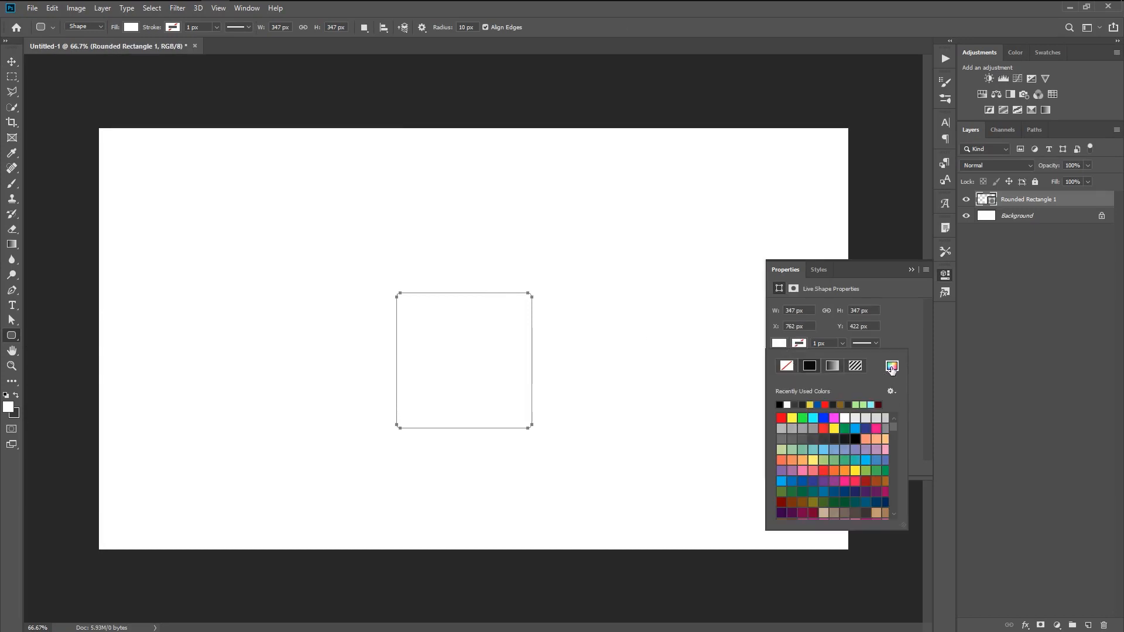
click(891, 367)
drag(813, 221, 713, 251)
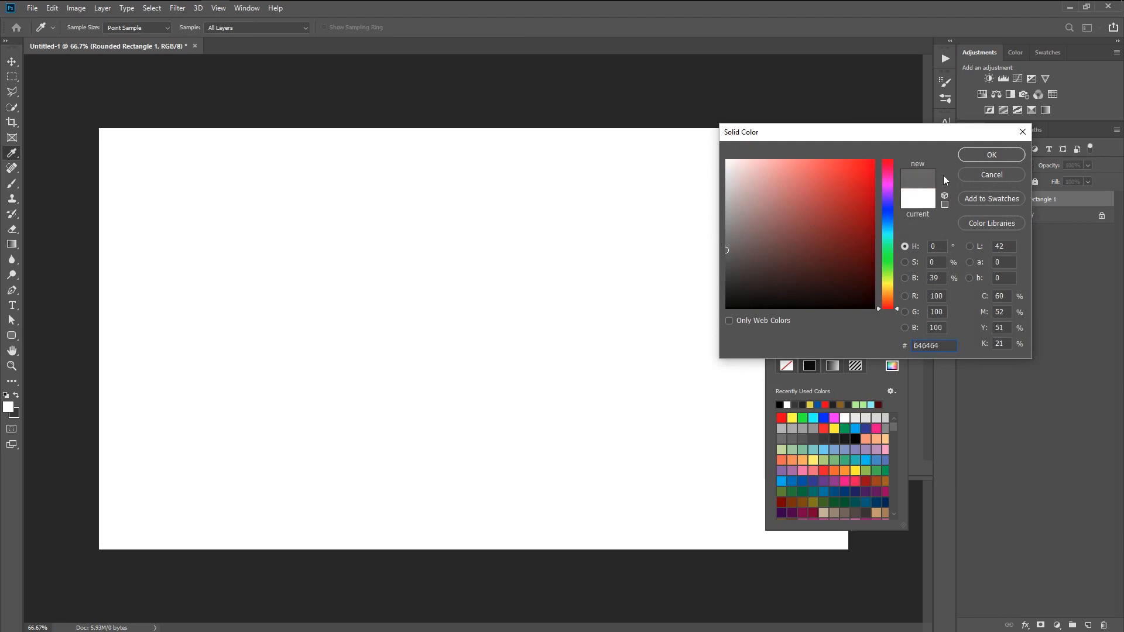
click(962, 156)
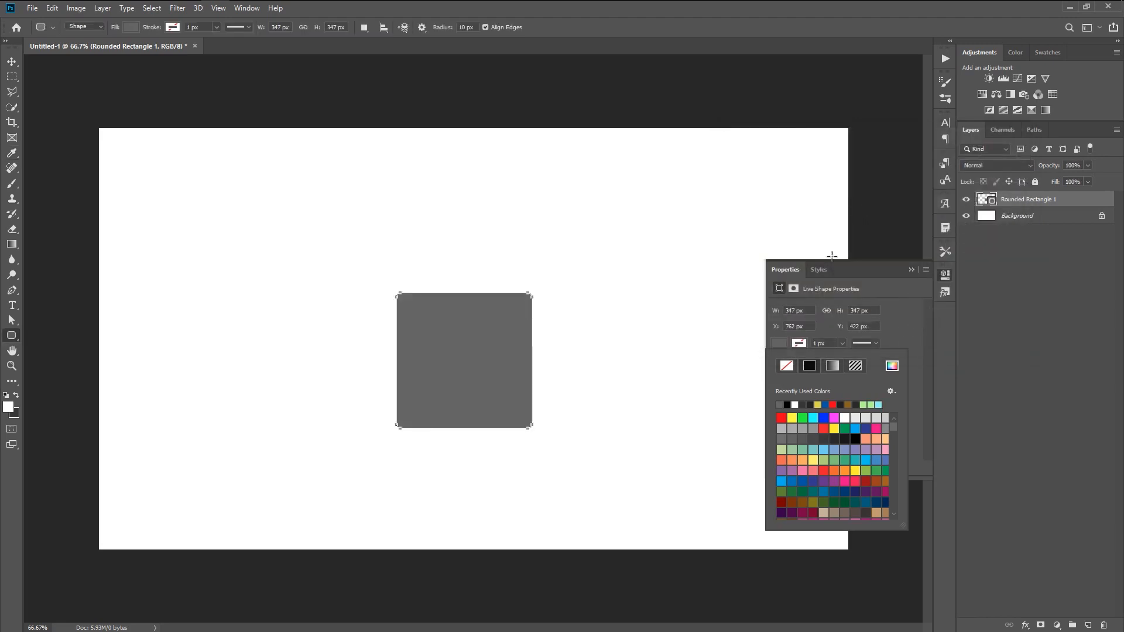
click(902, 331)
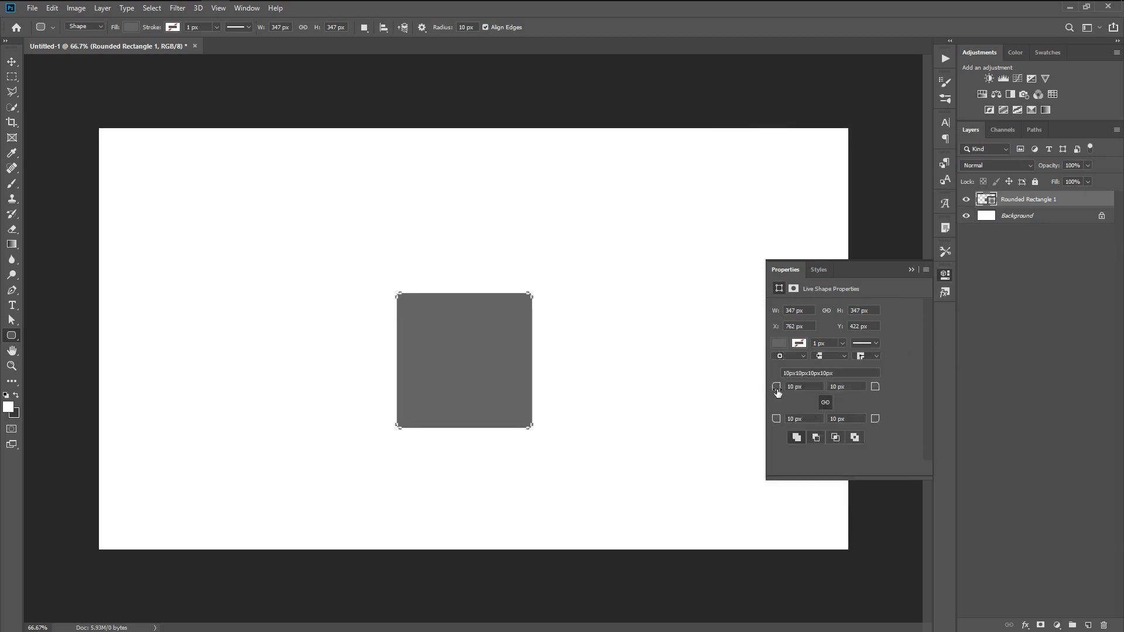
Step: Increase the corner radius on all four corners of the square and center it horizontally, slightly above the canvas middle
mouse_move(773, 393)
mouse_down()
mouse_move(788, 396)
mouse_move(775, 391)
mouse_up()
click(824, 402)
click(910, 270)
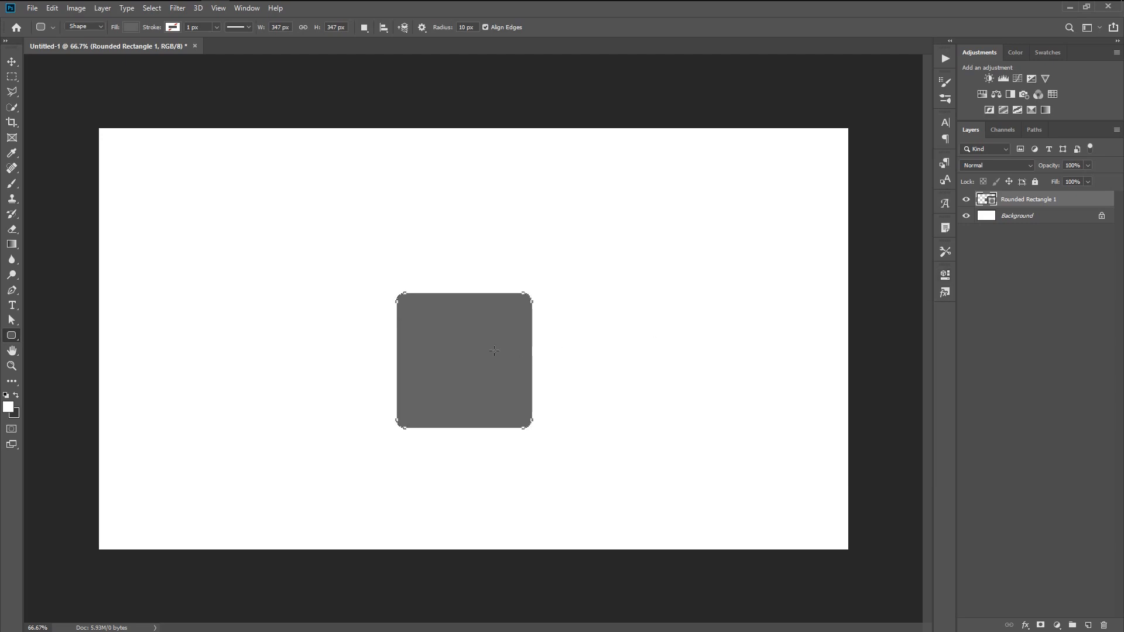
key(v)
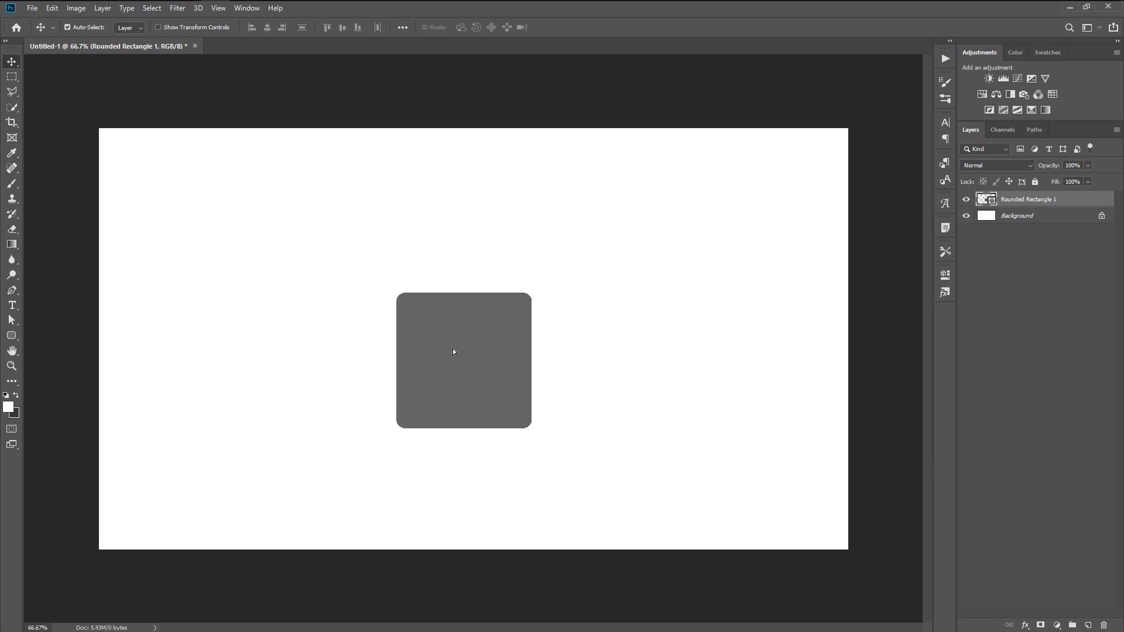
drag(452, 349, 458, 321)
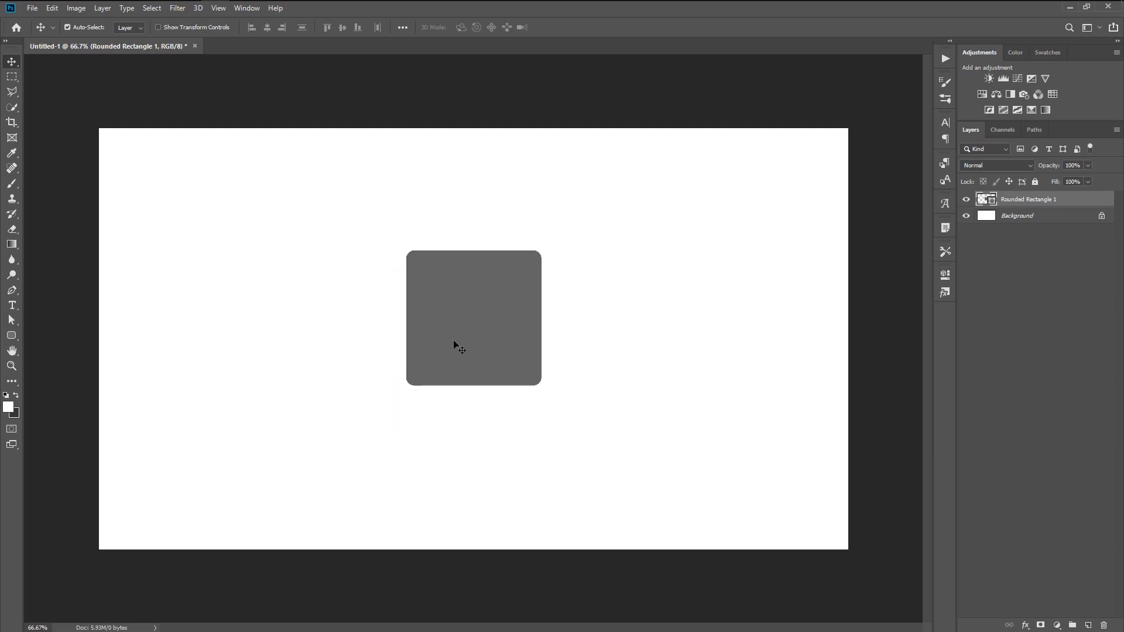
Step: Place the Designfps-new-logo image file from the file explorer window into the document
scroll(469, 325, up, 1)
drag(623, 245, 627, 264)
scroll(658, 347, up, 1)
drag(652, 361, 670, 345)
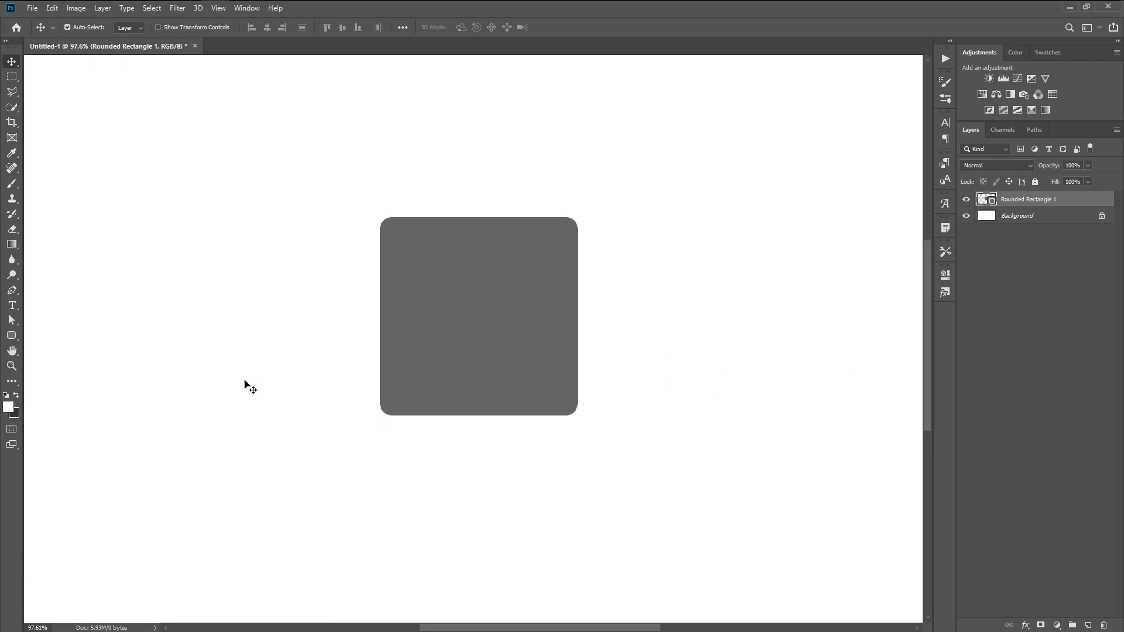
mouse_move(188, 2)
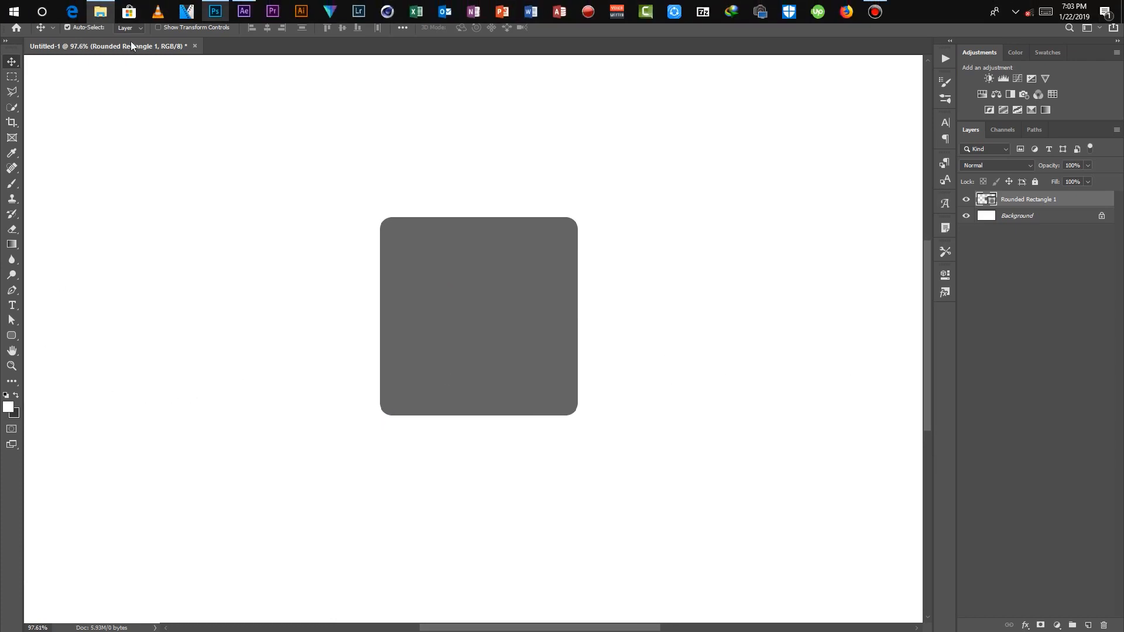
click(102, 12)
click(528, 178)
drag(527, 176, 496, 302)
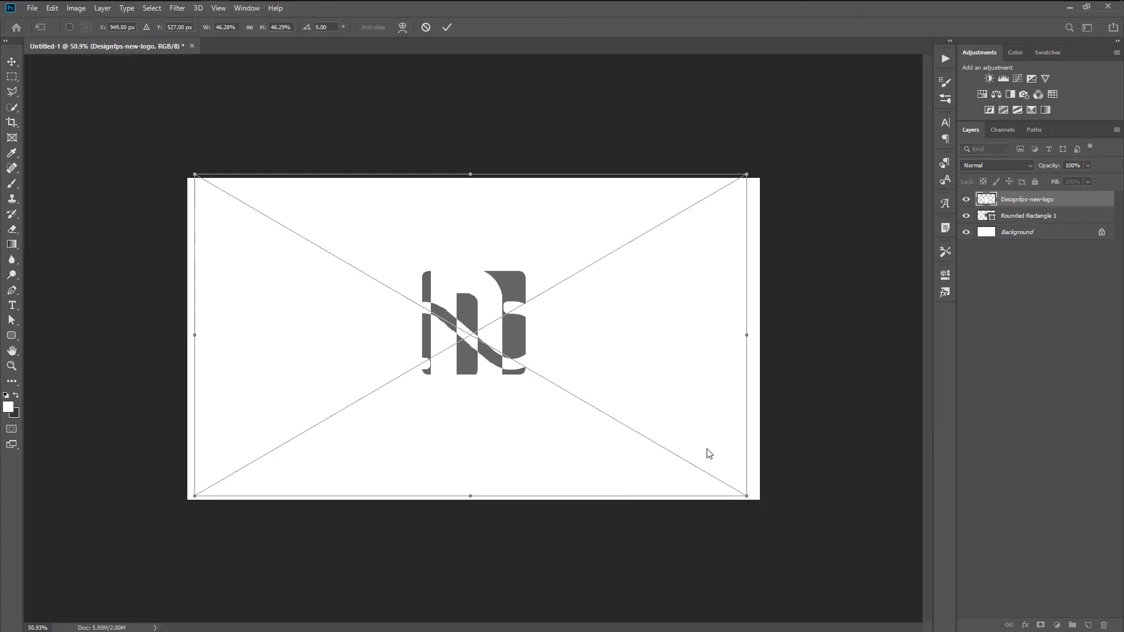
Step: Scale the placed logo to about 16.3% and position it in the gray square, slightly above the square's center
drag(746, 494, 544, 377)
scroll(437, 354, up, 6)
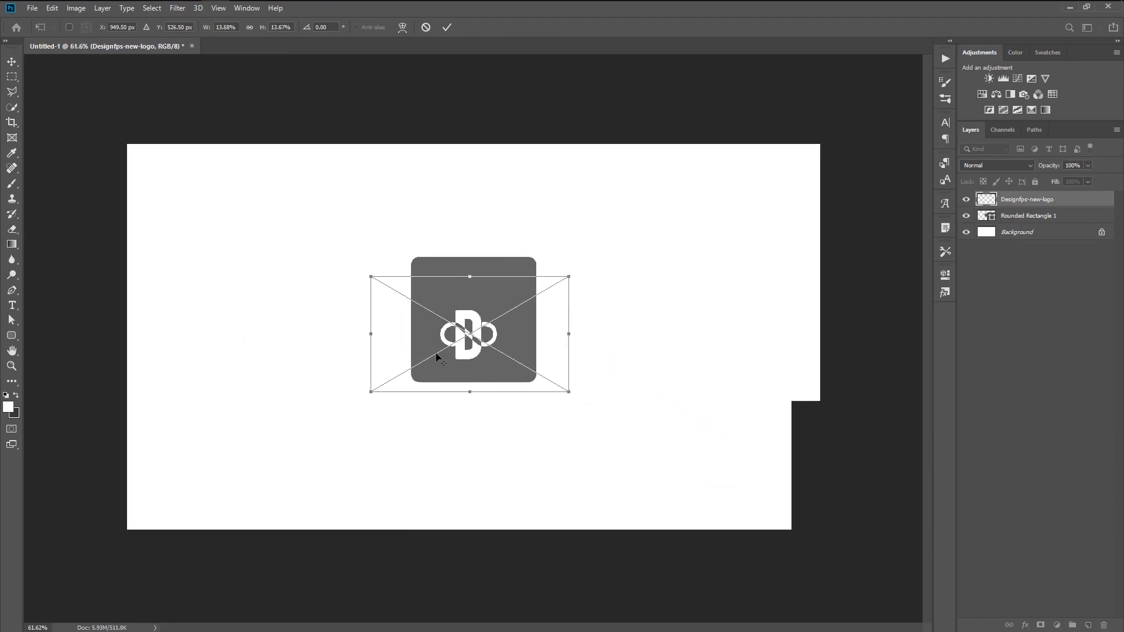
drag(501, 346, 527, 302)
drag(716, 418, 759, 443)
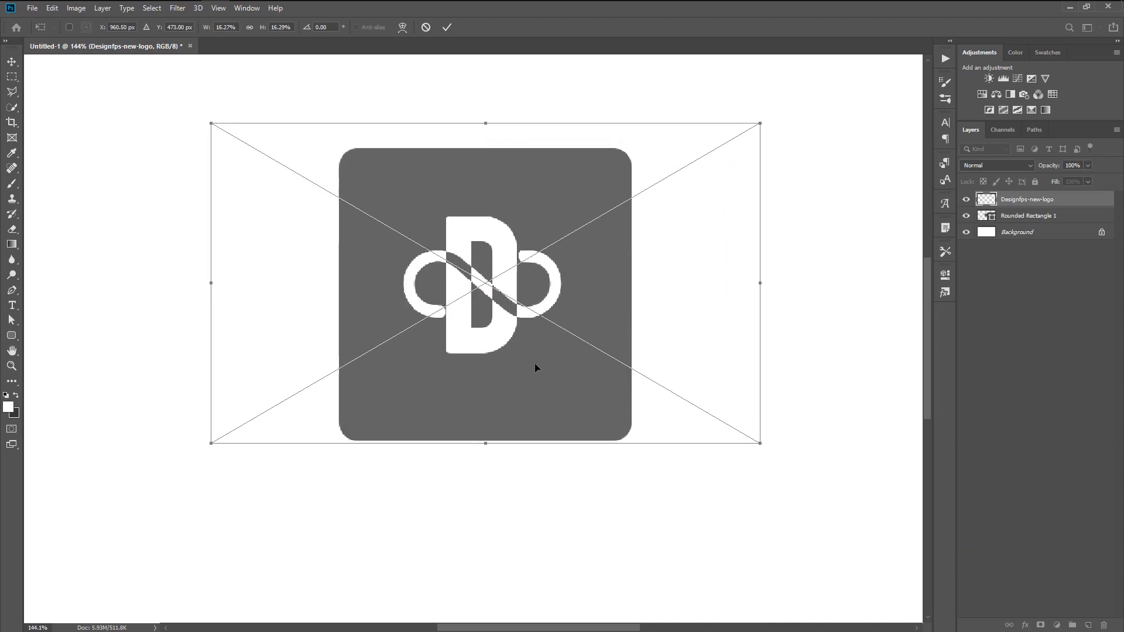
drag(535, 364, 523, 346)
key(Return)
Step: Add the white text "Gentle PSD" in Nexa Bold below the logo on the gray square
scroll(602, 404, down, 3)
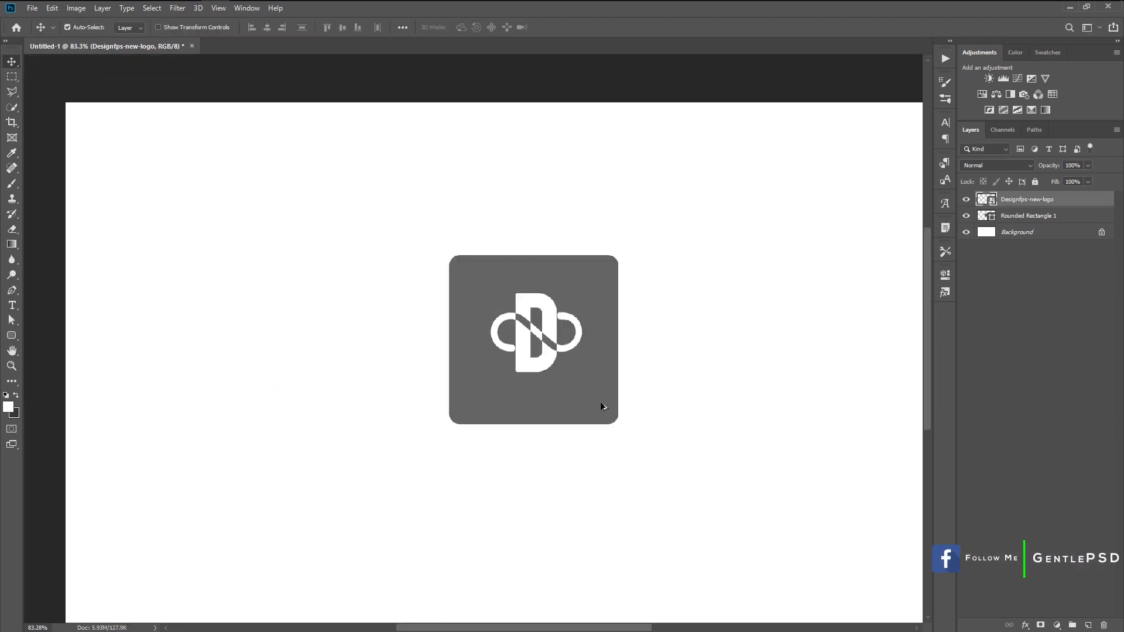
scroll(603, 406, down, 1)
scroll(515, 375, up, 3)
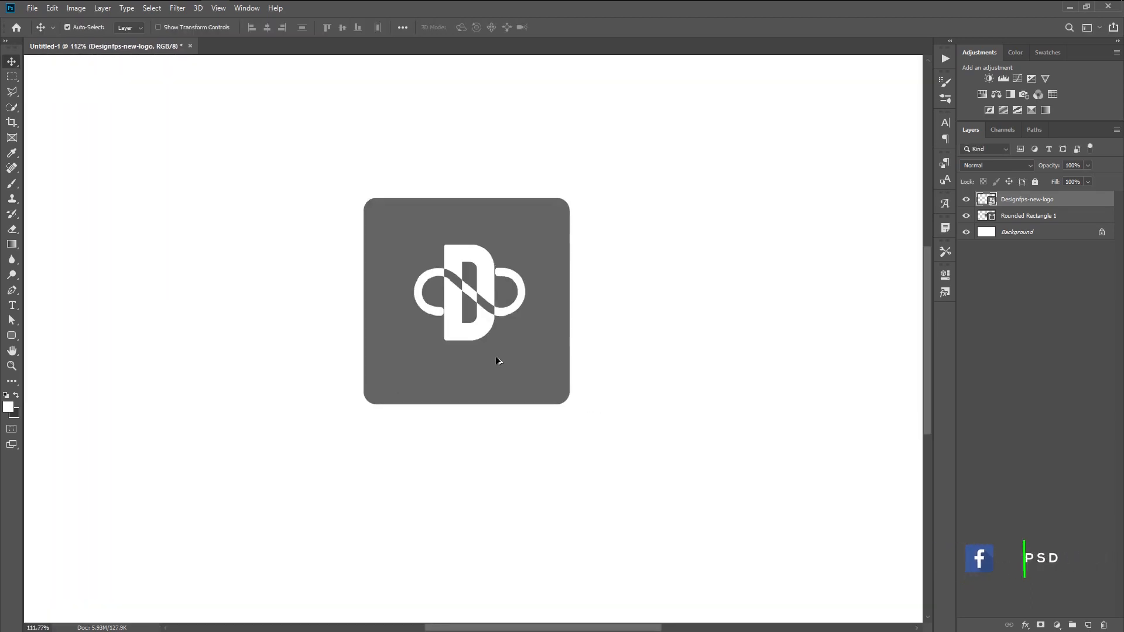
scroll(496, 360, up, 2)
scroll(443, 348, up, 2)
scroll(446, 349, down, 3)
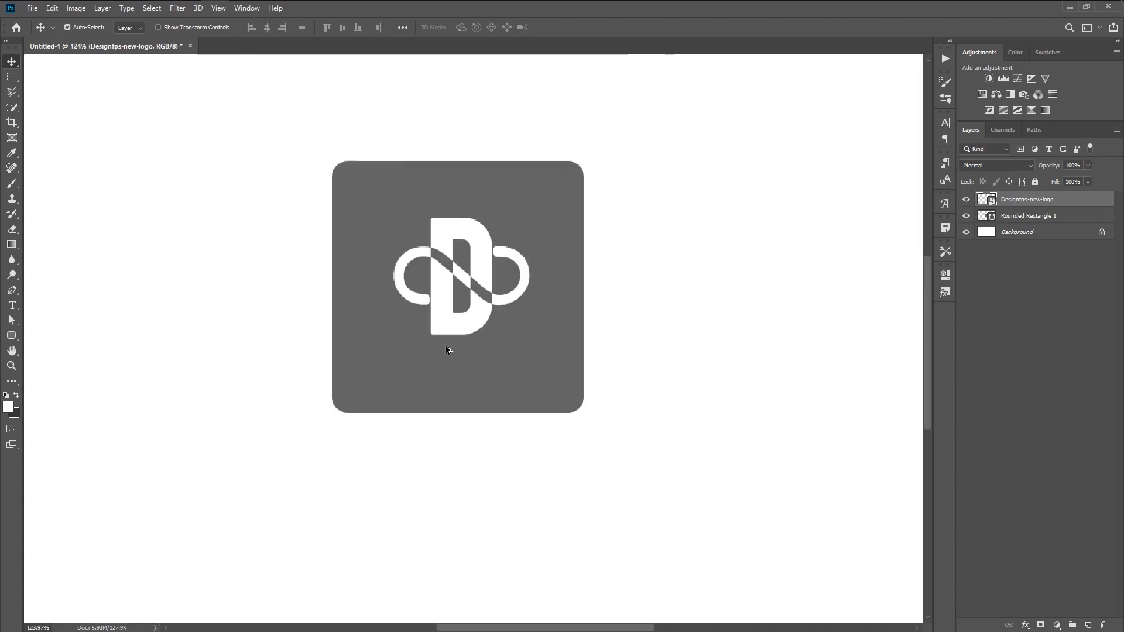
drag(667, 268, 675, 332)
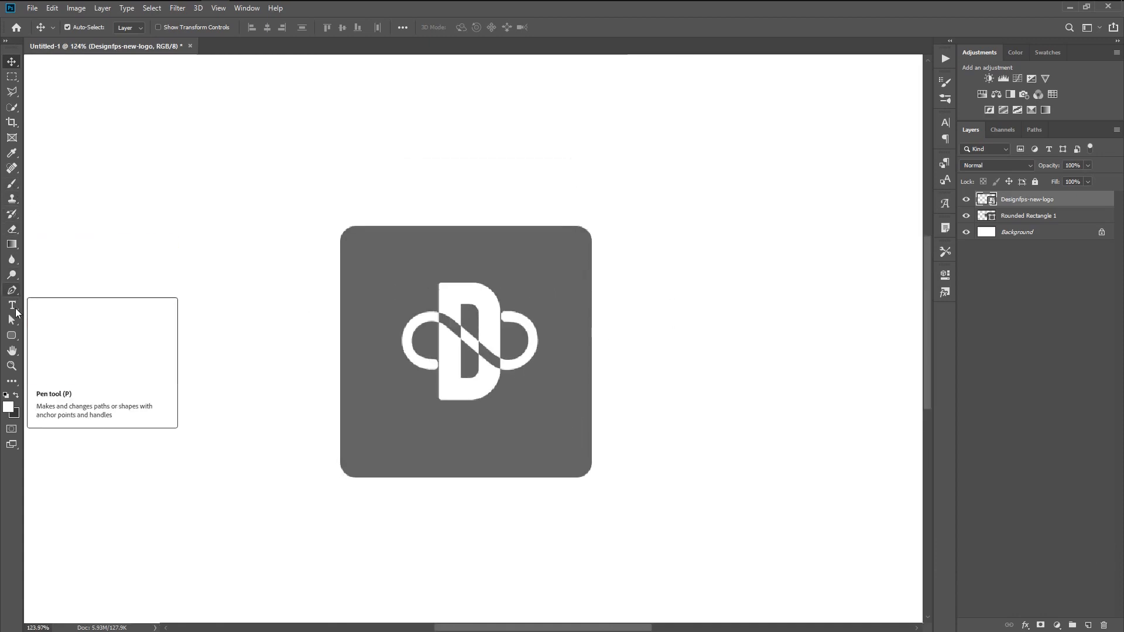
click(13, 306)
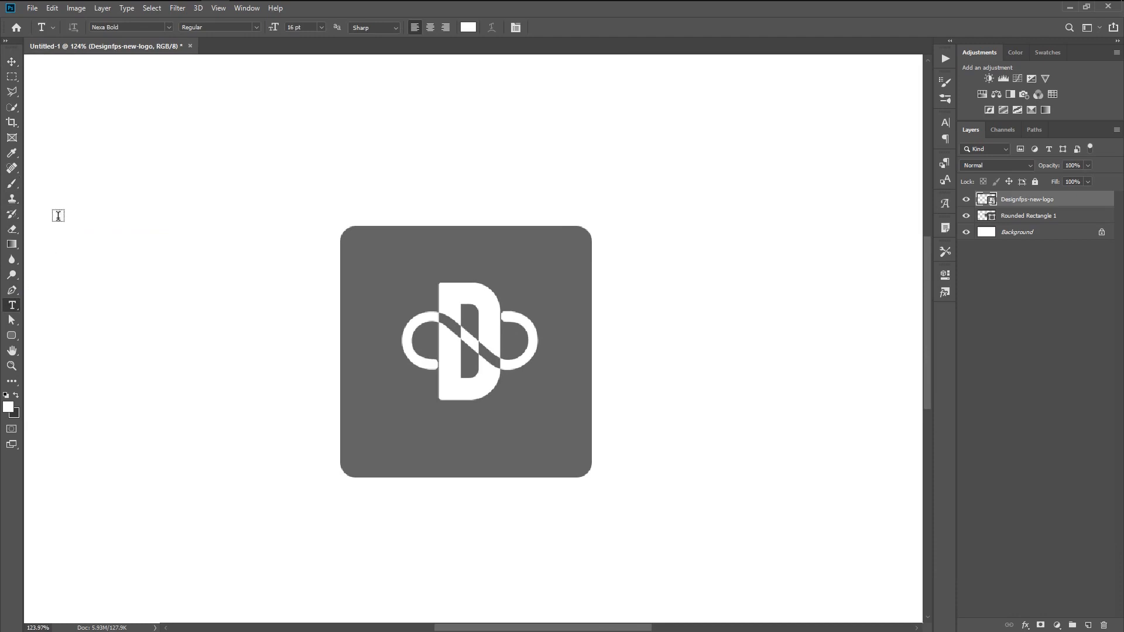
click(371, 452)
key(BackSpace)
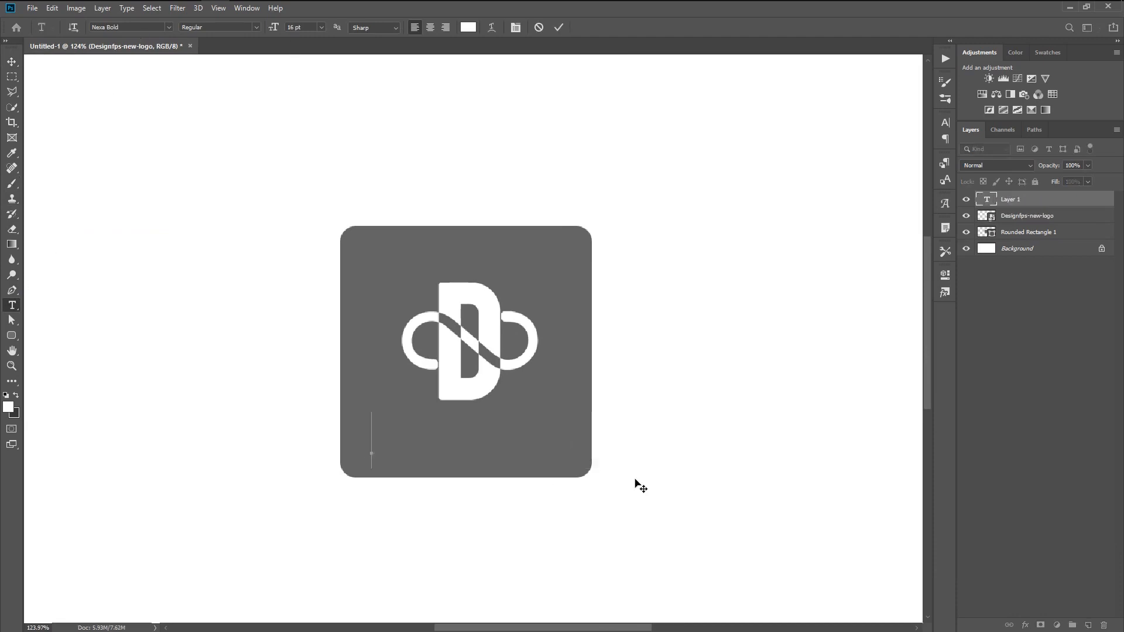
text(Gentle )
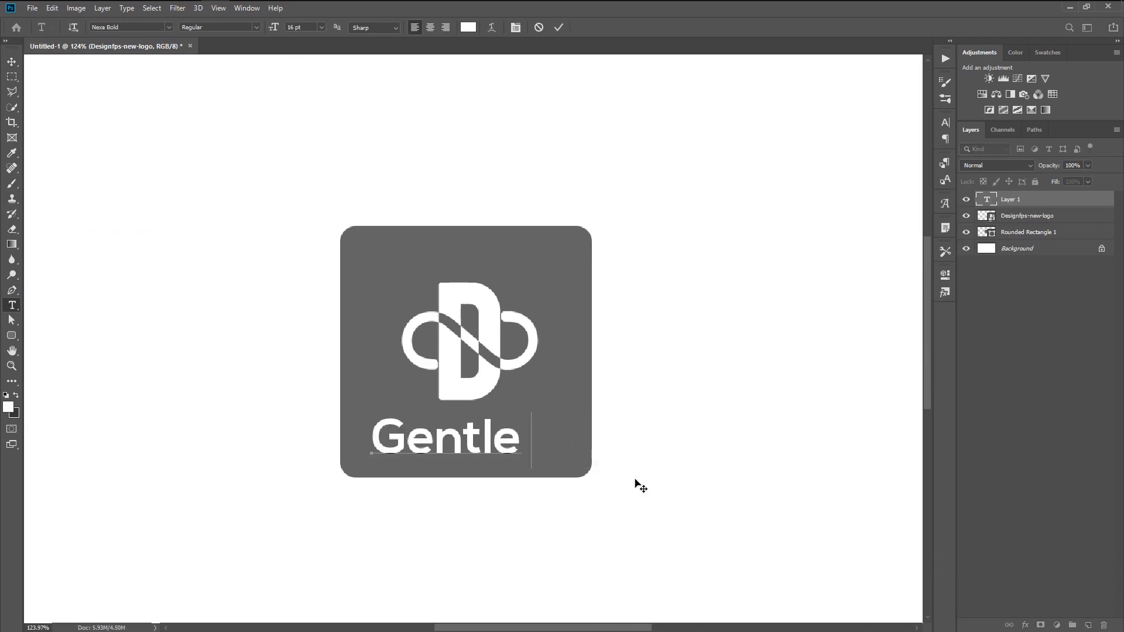
text(PSD)
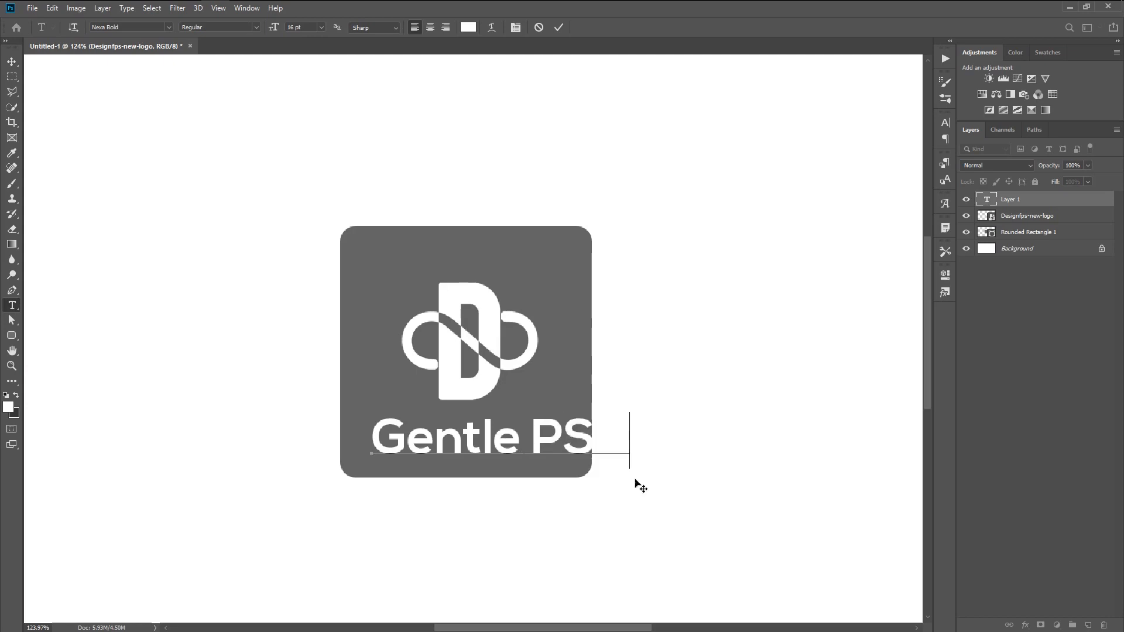
click(559, 29)
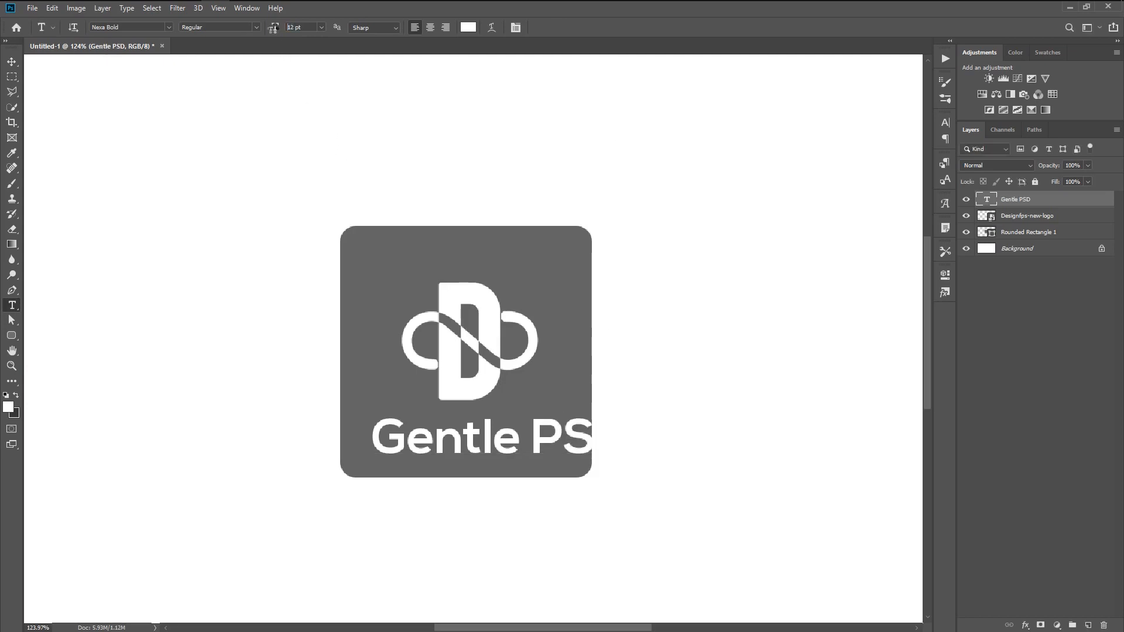
Step: Reduce the font size of the "Gentle PSD" text so it fits the gray square, and center it below the logo
drag(273, 27, 273, 33)
key(v)
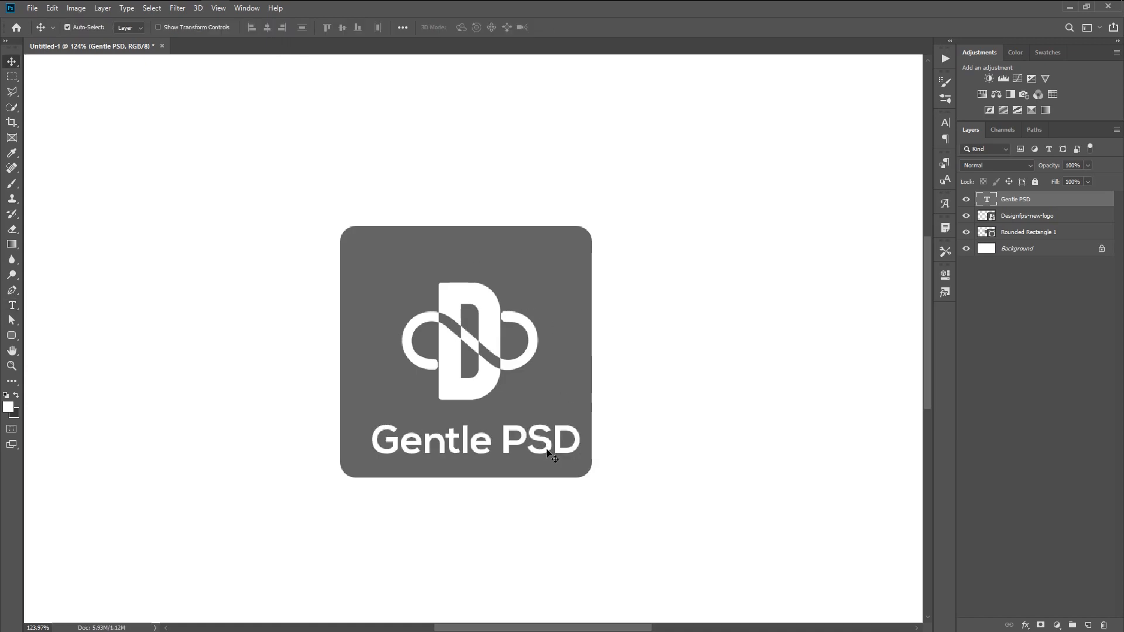
drag(553, 457, 535, 454)
Step: Load the logo and text outlines as one combined selection and add it as a layer mask to the rounded rectangle layer
scroll(528, 436, down, 2)
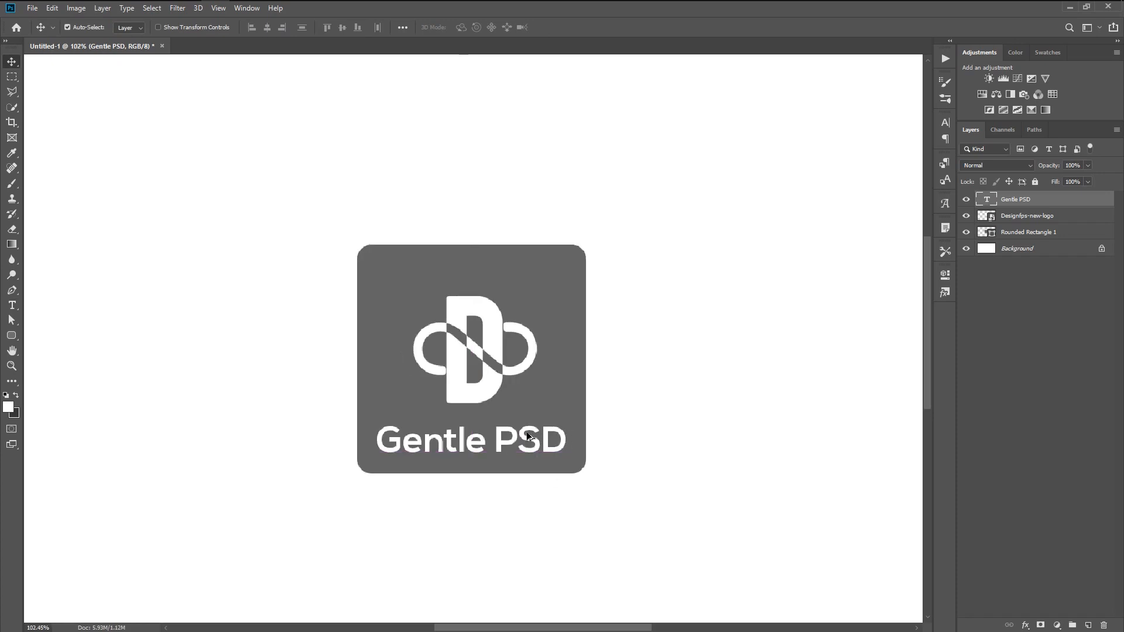
scroll(504, 428, down, 1)
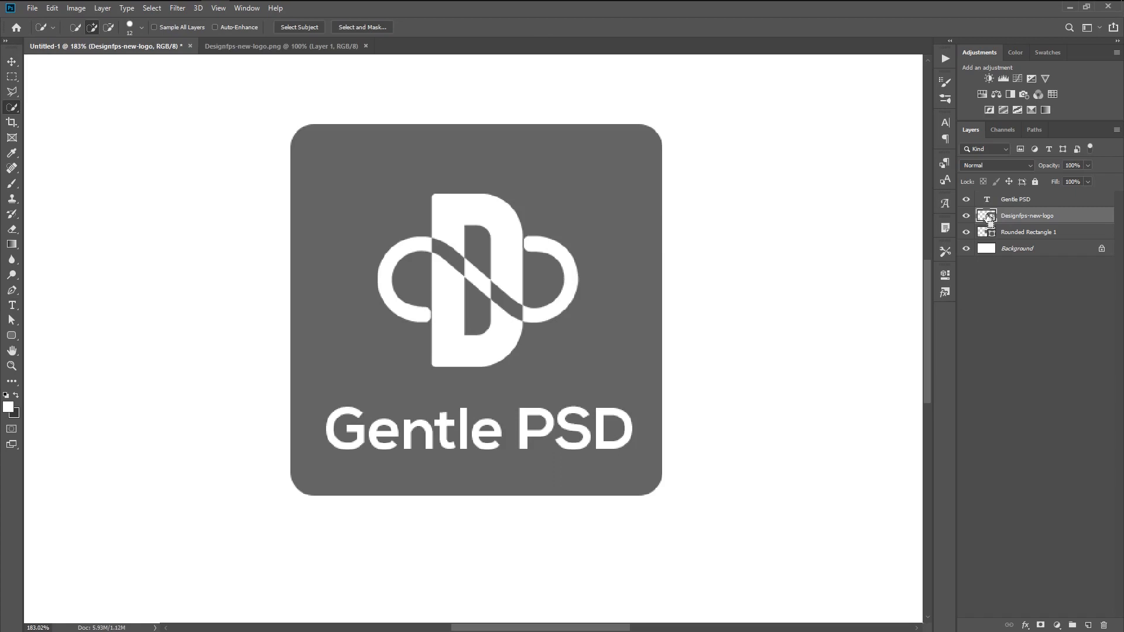
ctrl+click(988, 218)
ctrl+shift+click(987, 200)
click(1007, 232)
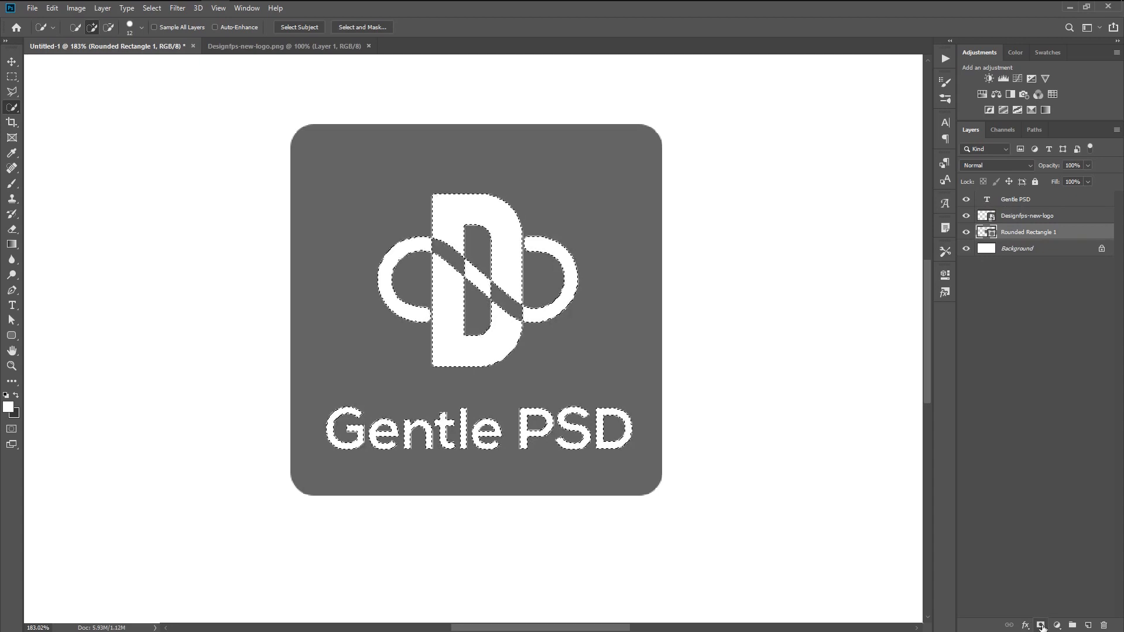
click(1041, 625)
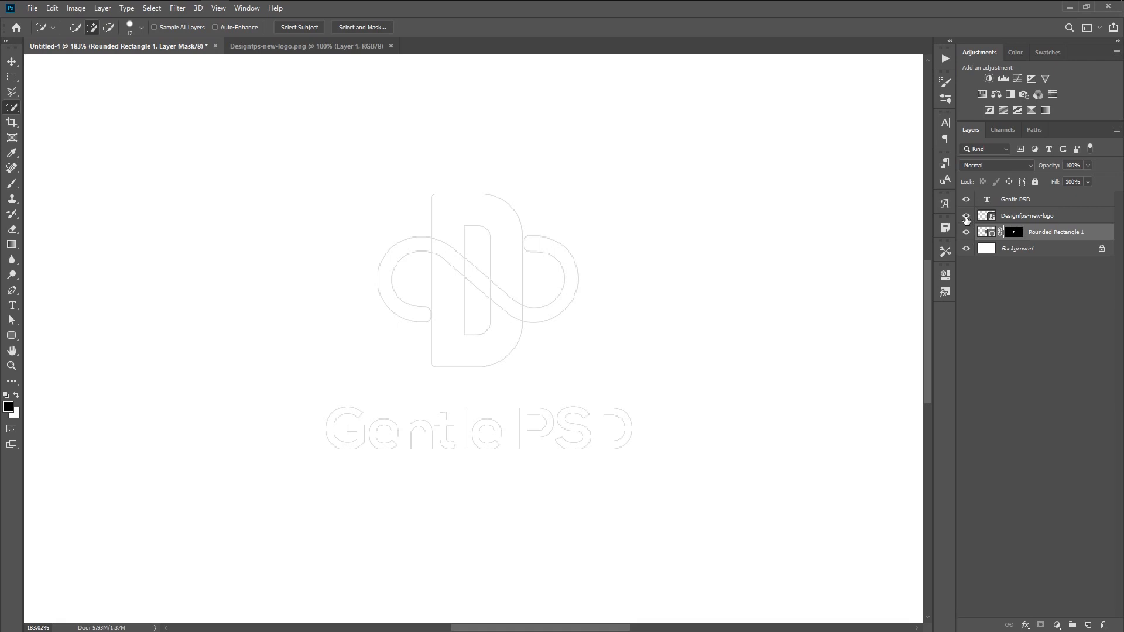
Step: Hide the text, logo and Background layers, and invert the rounded rectangle's layer mask to cut out the logo and text
click(966, 216)
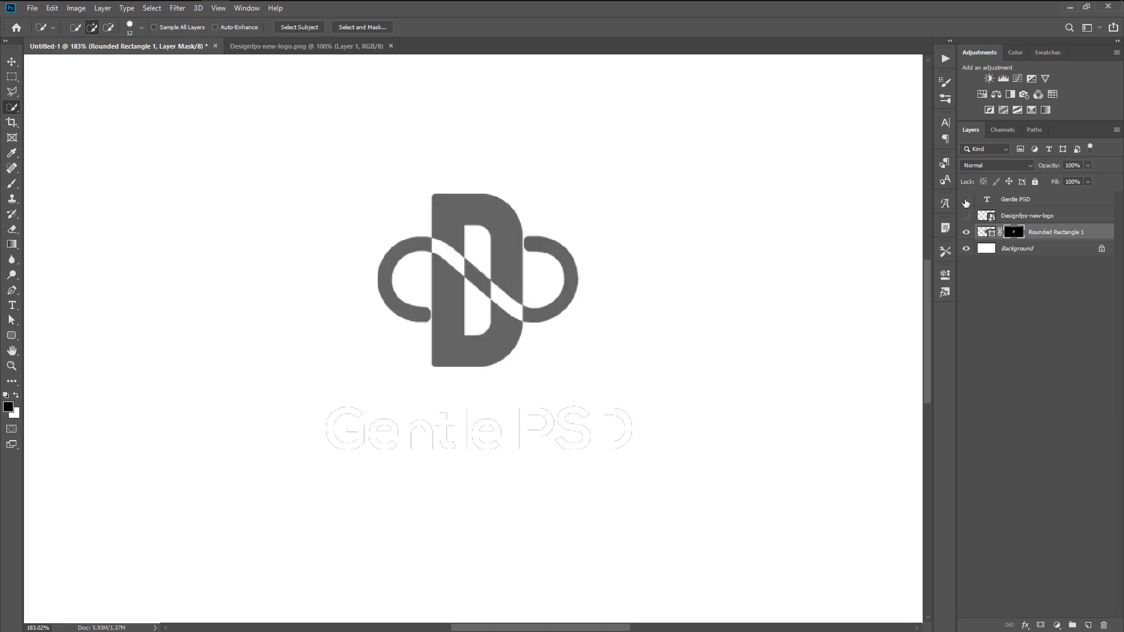
click(966, 202)
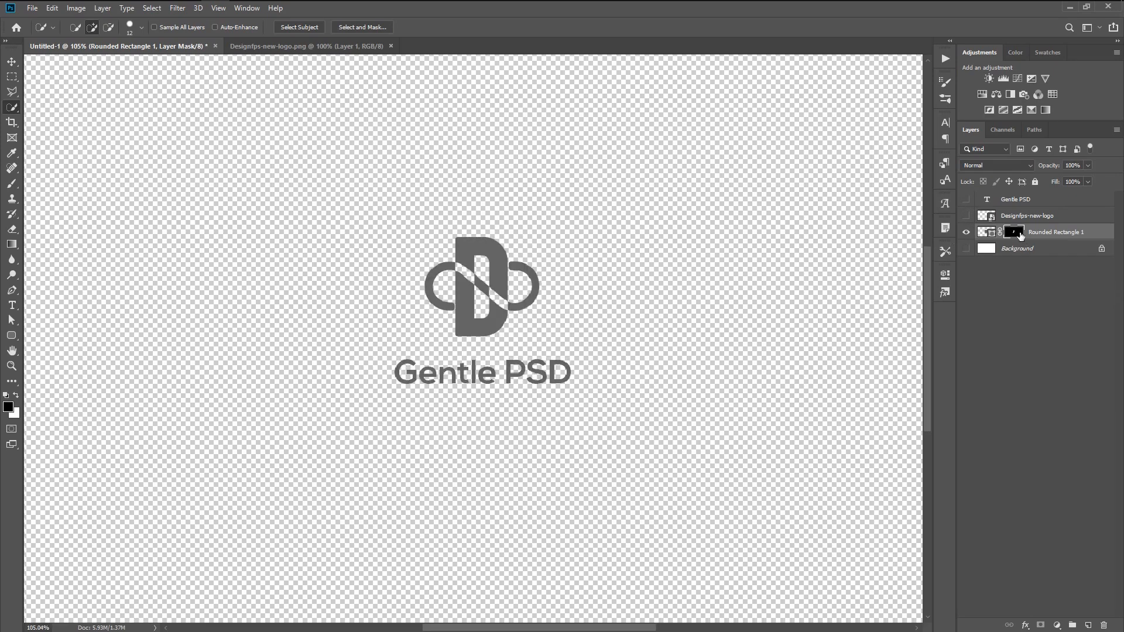
key(ctrl+i)
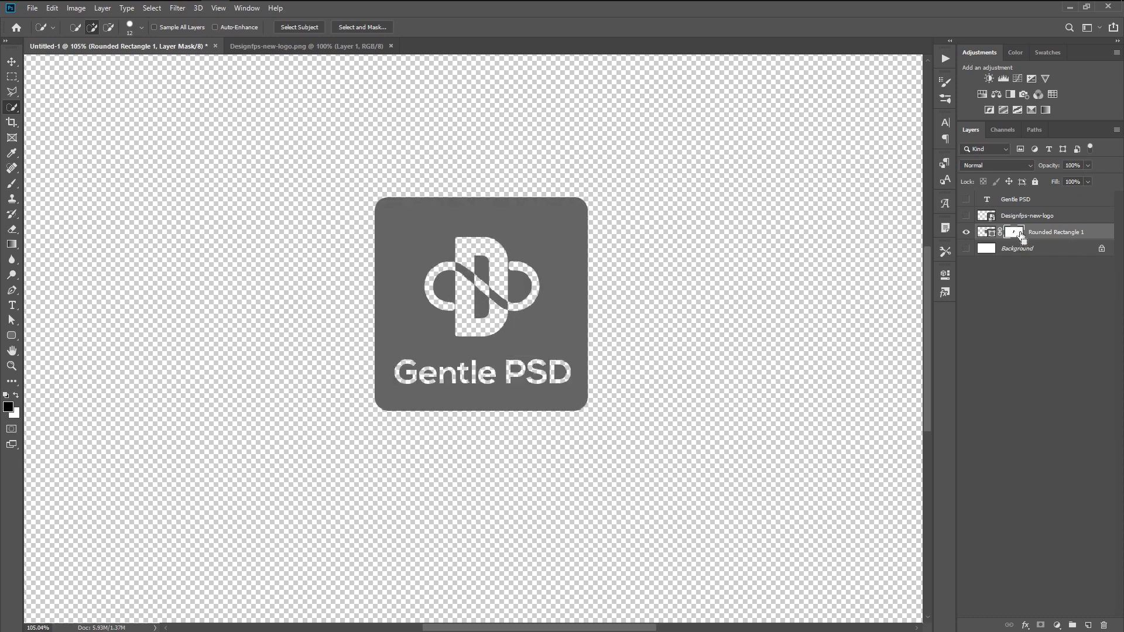
Step: Move the cut-out rounded square about 0.037 in right and 0.093 in down
key(v)
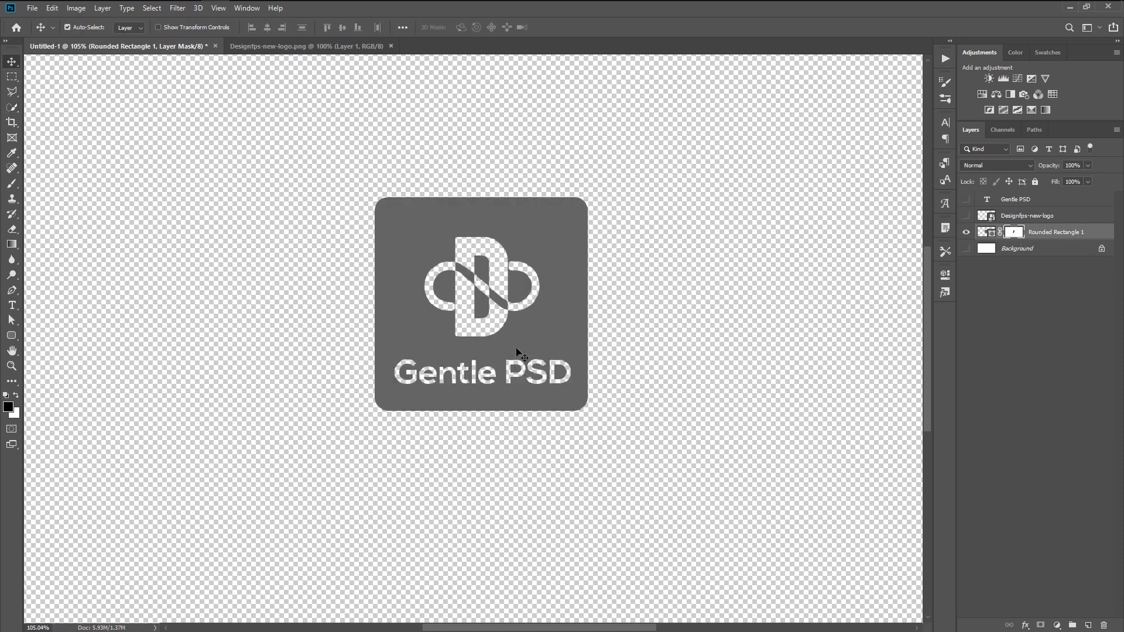
mouse_move(521, 367)
mouse_down()
mouse_move(539, 364)
mouse_move(547, 324)
mouse_move(524, 347)
mouse_move(549, 359)
mouse_up()
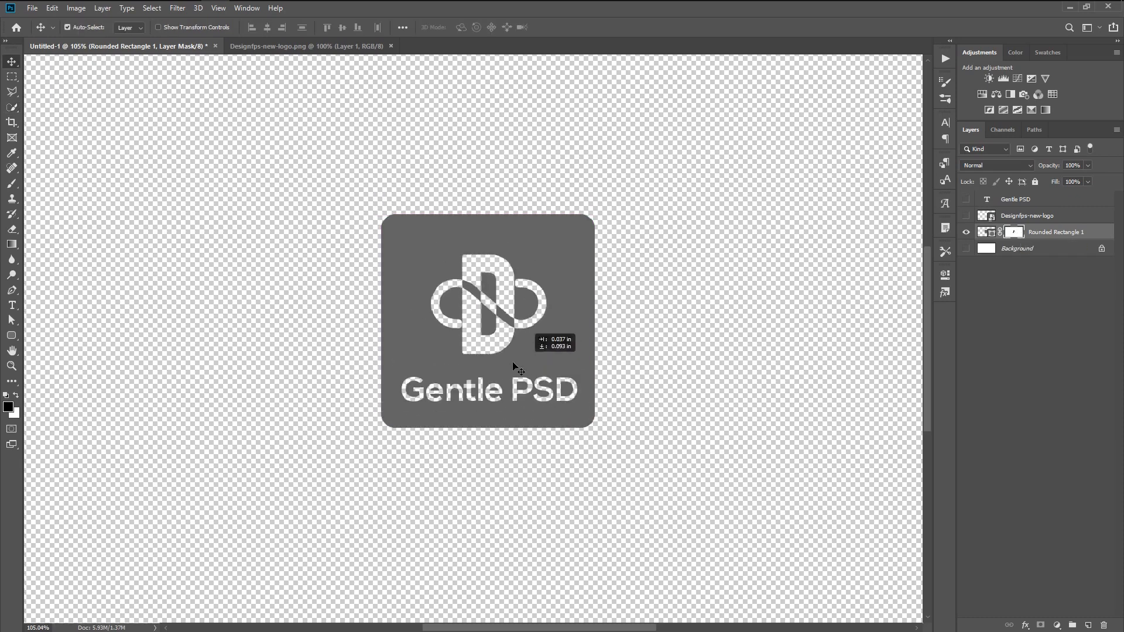
click(487, 350)
click(500, 415)
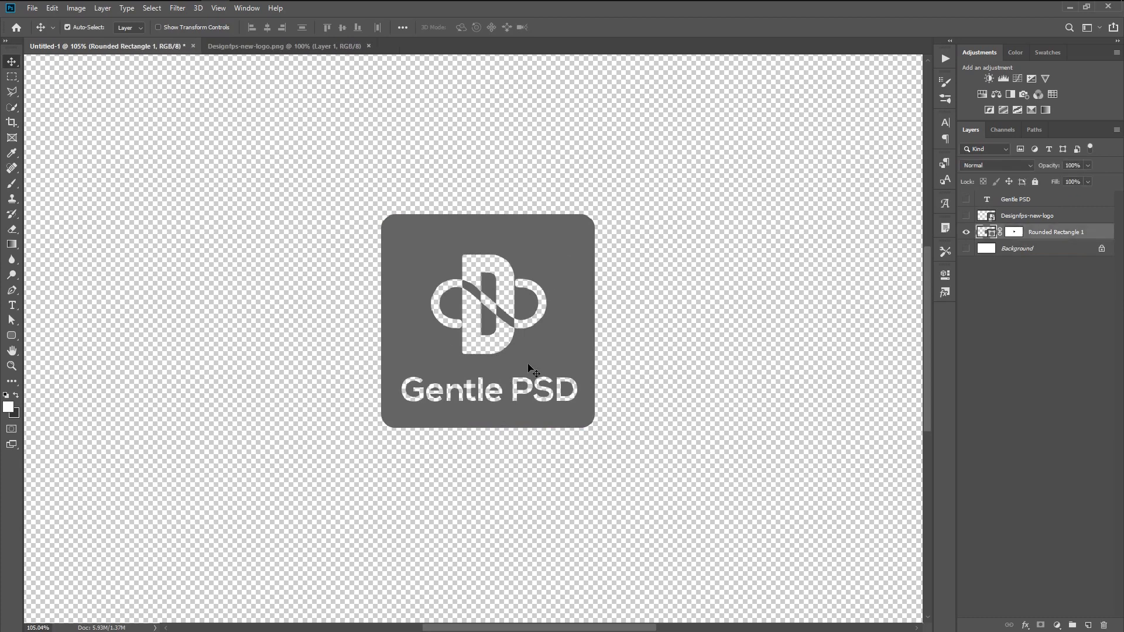
Step: Delete the hidden text, logo and Background layers, leaving only the masked rounded rectangle layer
click(1016, 217)
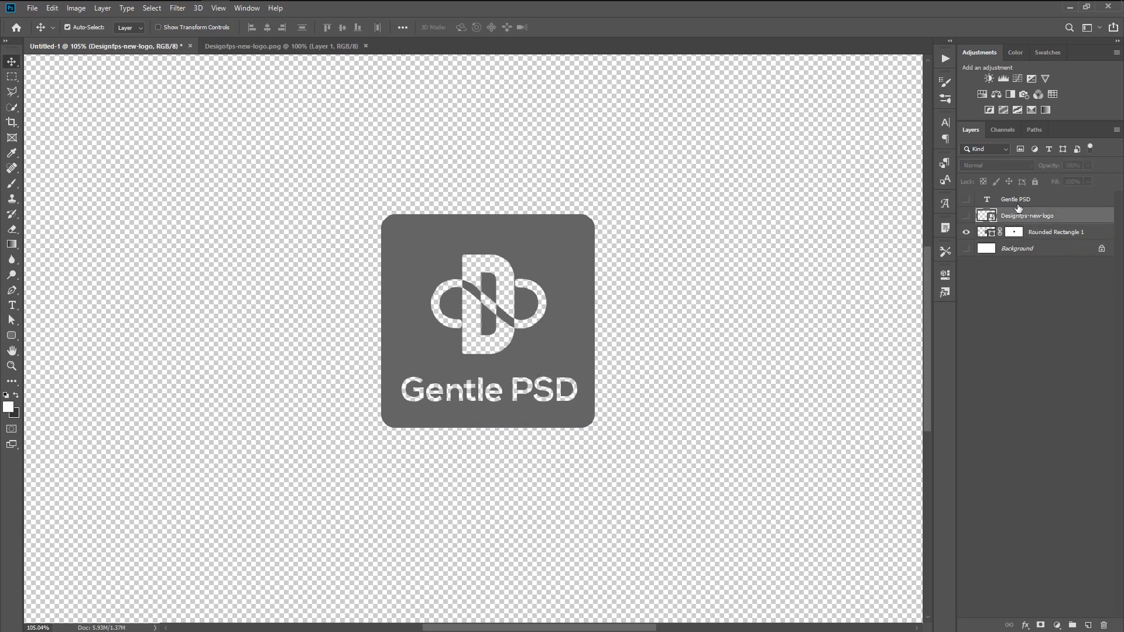
shift+click(1020, 203)
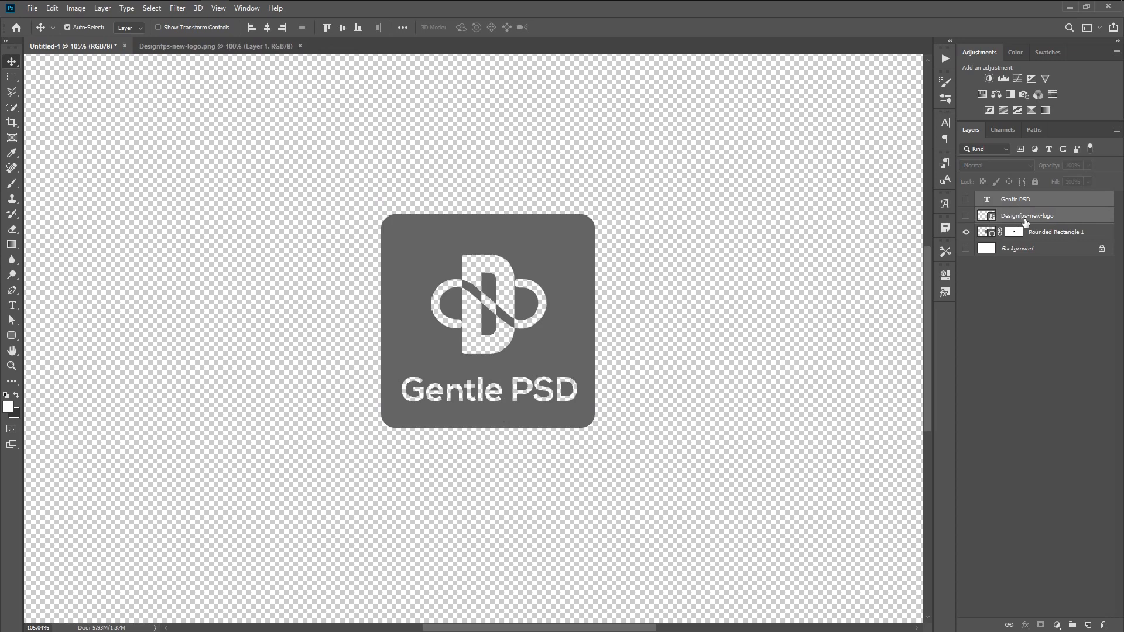
key(Delete)
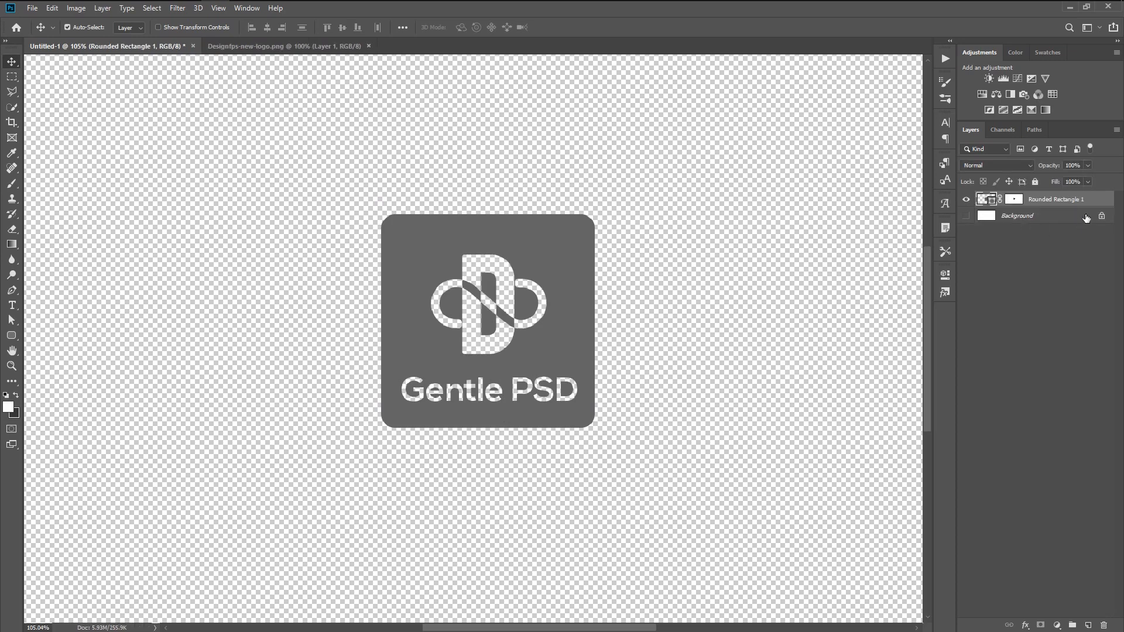
click(1102, 217)
key(Delete)
Step: Scale the cut-out rounded square up to about 270% and position it near the canvas center
scroll(677, 377, down, 3)
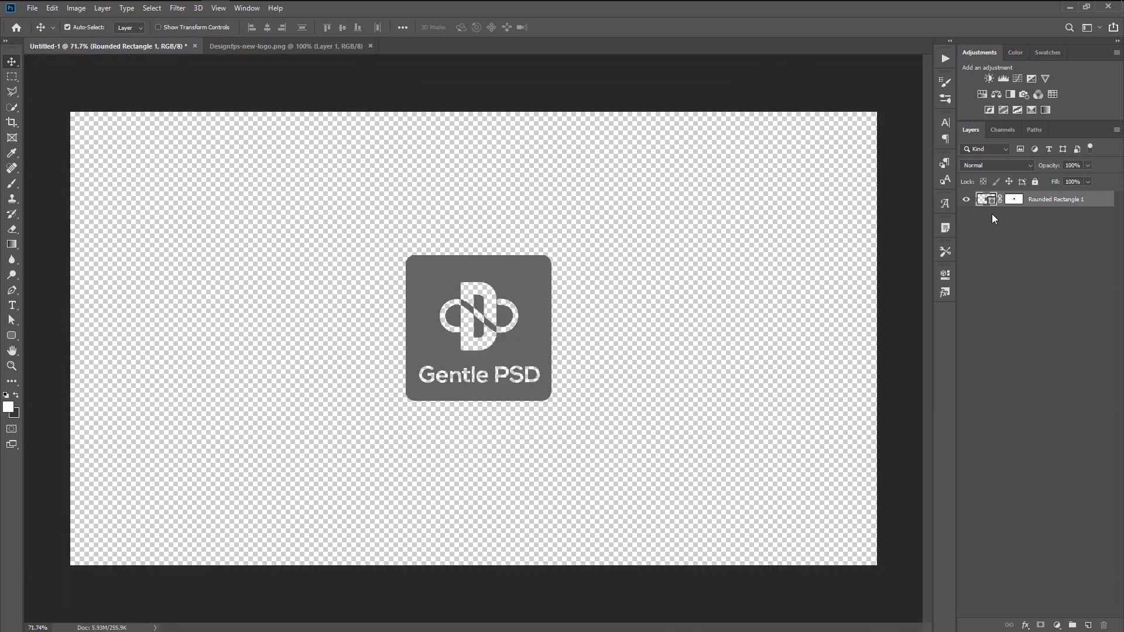
key(ctrl+t)
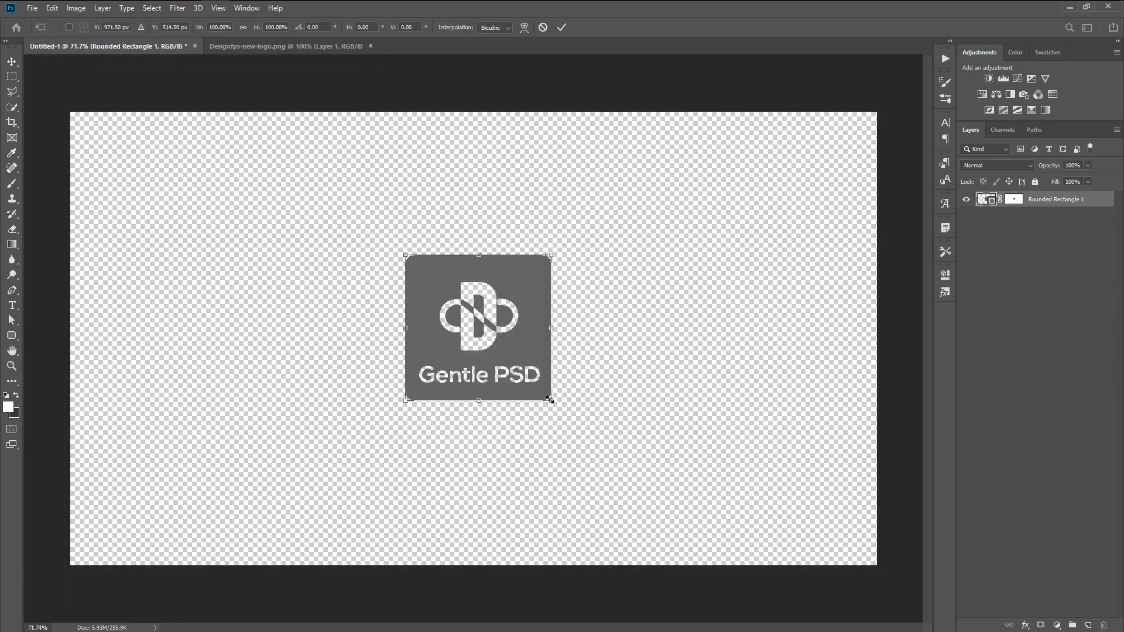
drag(550, 399, 654, 507)
drag(590, 411, 598, 413)
drag(660, 522, 686, 536)
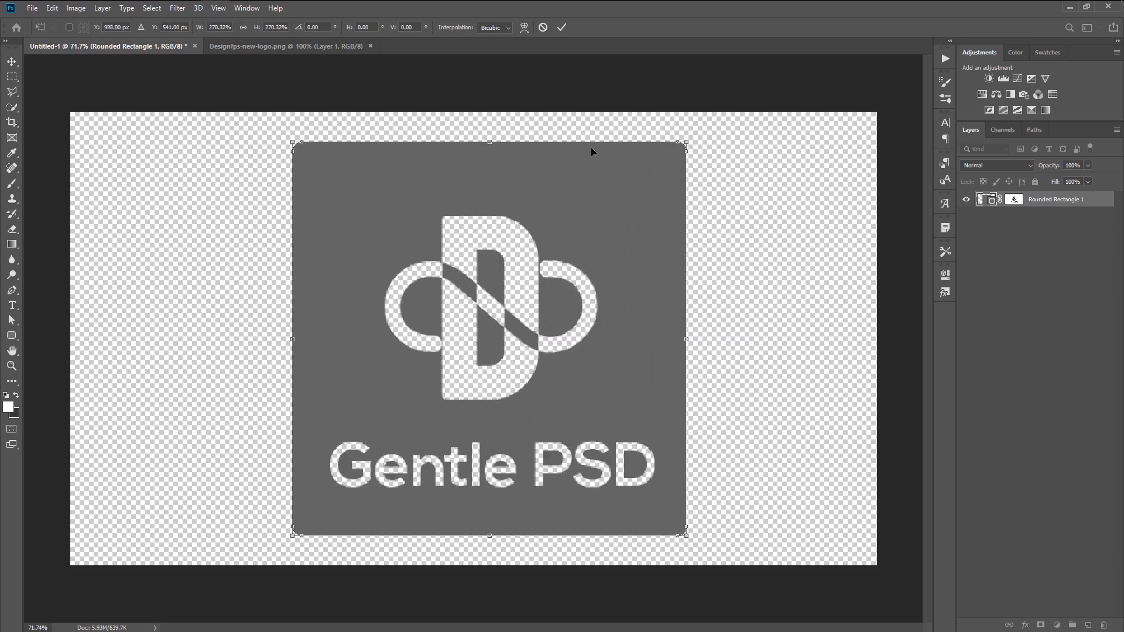
click(562, 28)
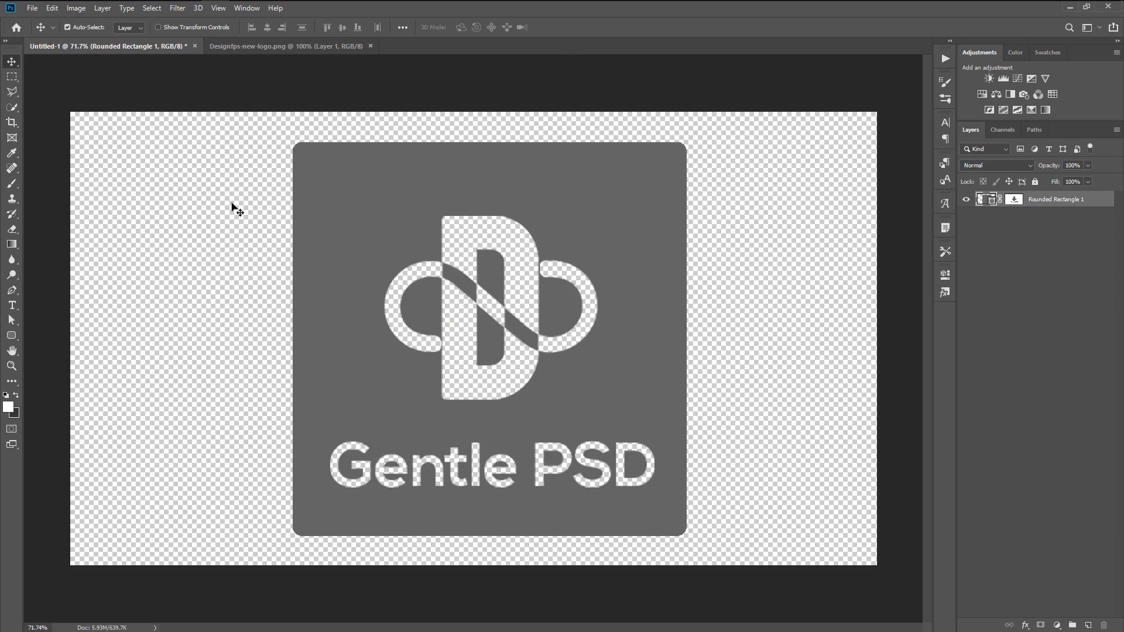
Step: Crop the canvas on all four sides to the edges of the rounded square
click(12, 122)
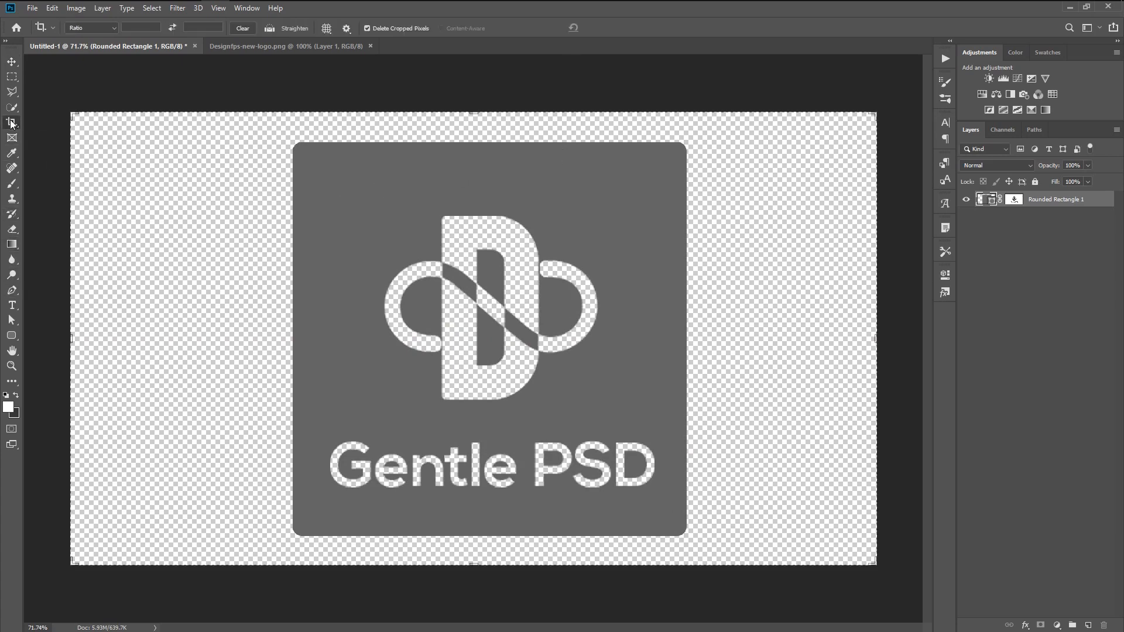
drag(83, 342, 180, 358)
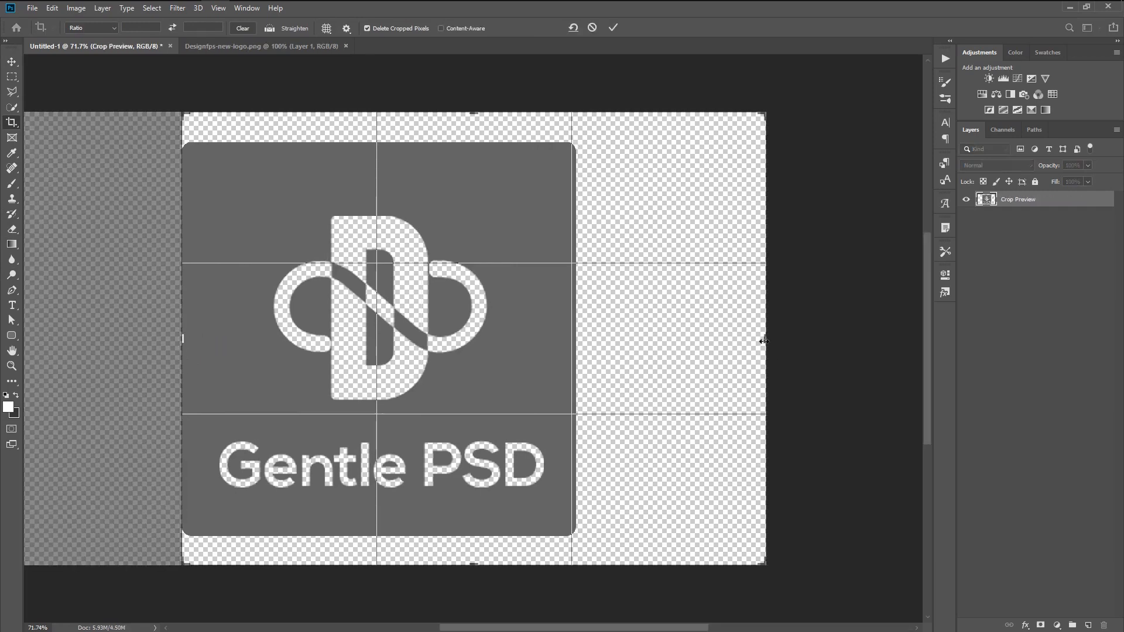
drag(763, 341, 672, 355)
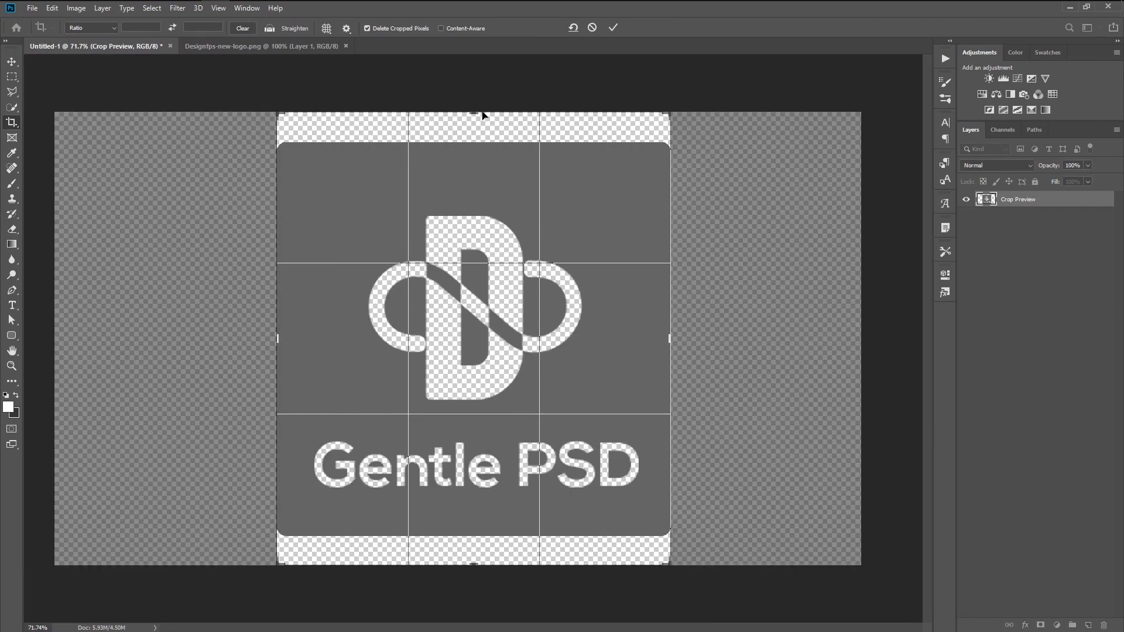
drag(475, 108, 475, 125)
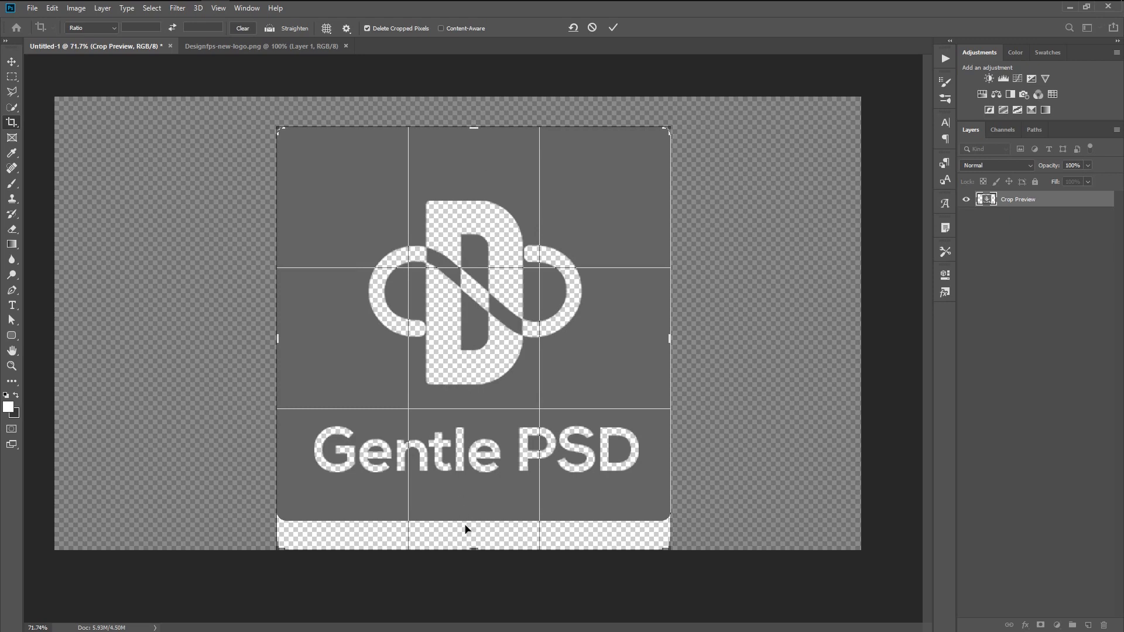
drag(479, 555, 477, 534)
click(611, 27)
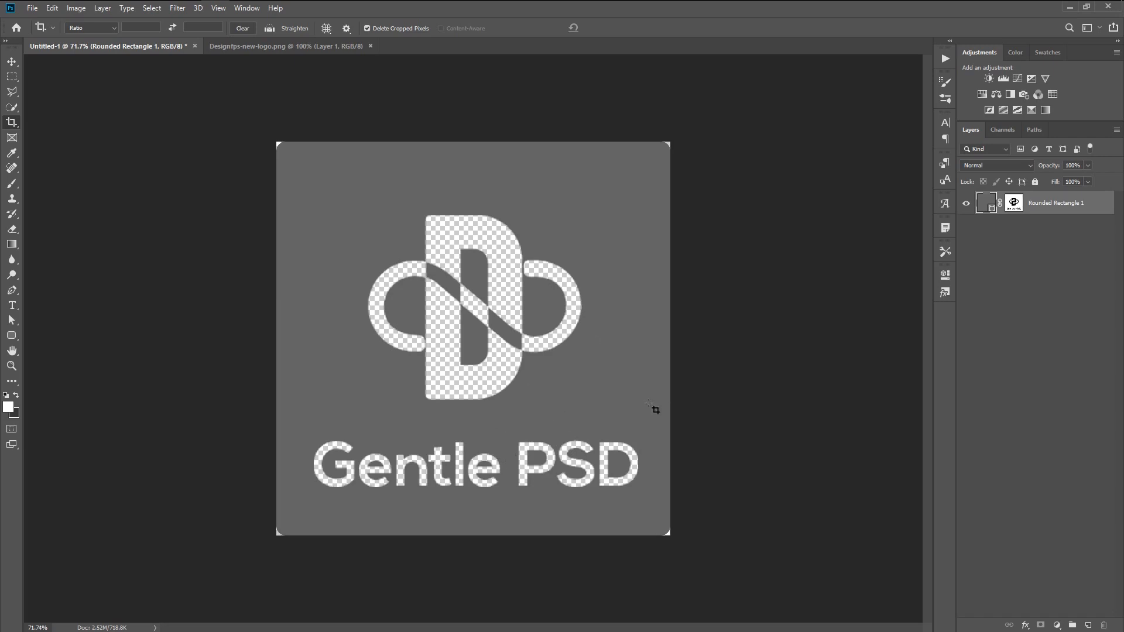
Step: Save the document as a Photoshop file named "Template" in the Stock folder, with Maximize Compatibility on
click(11, 62)
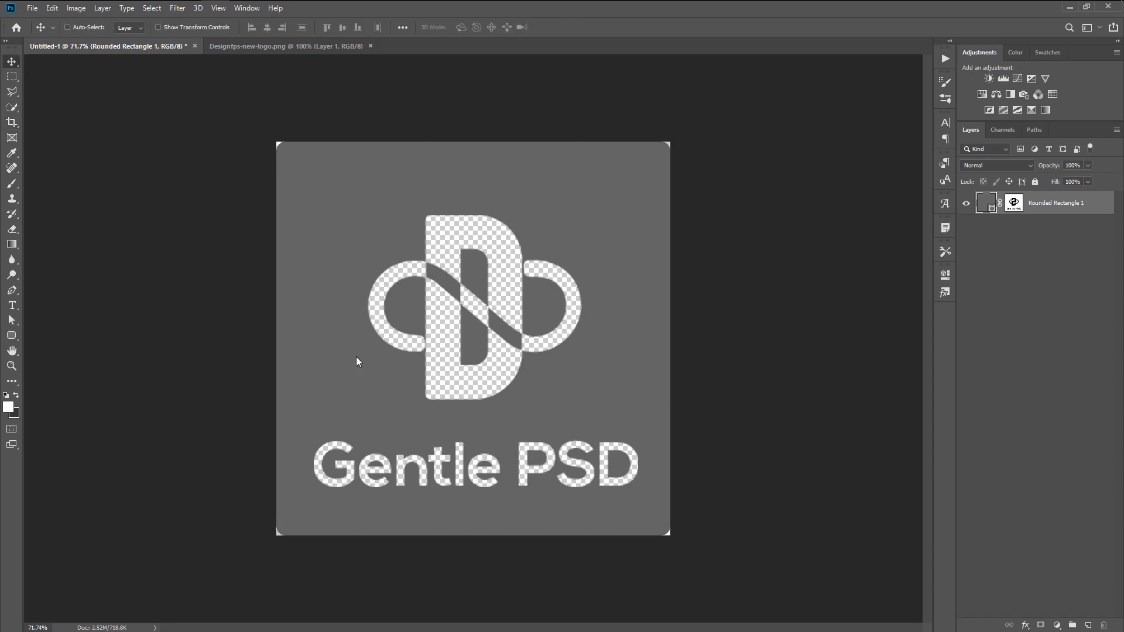
key(ctrl+shift+s)
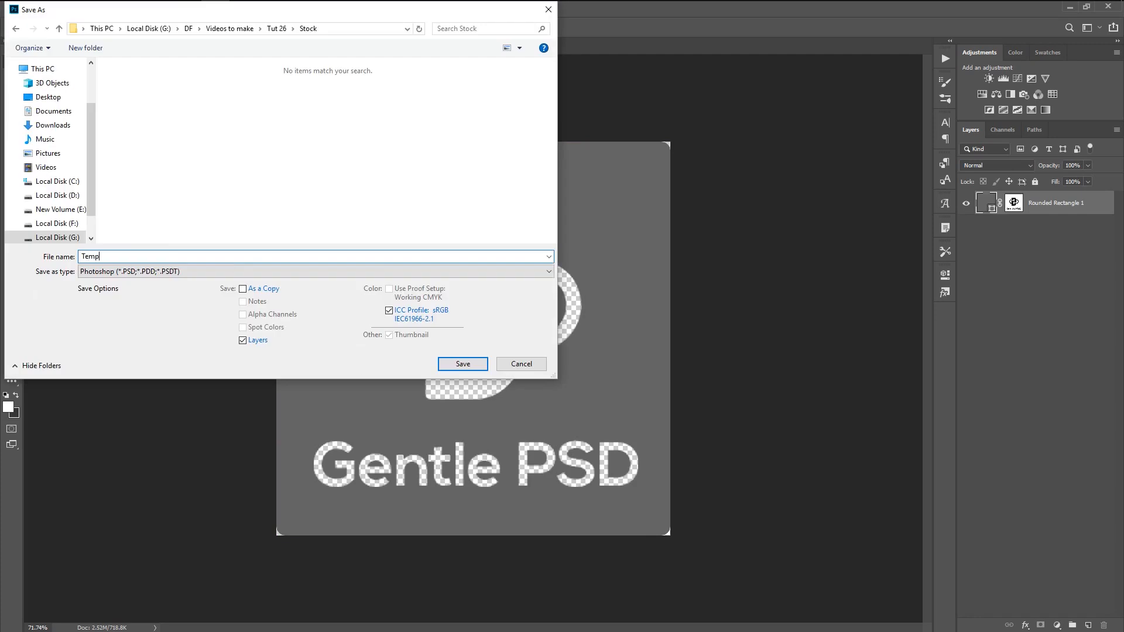
text(Template)
key(Return)
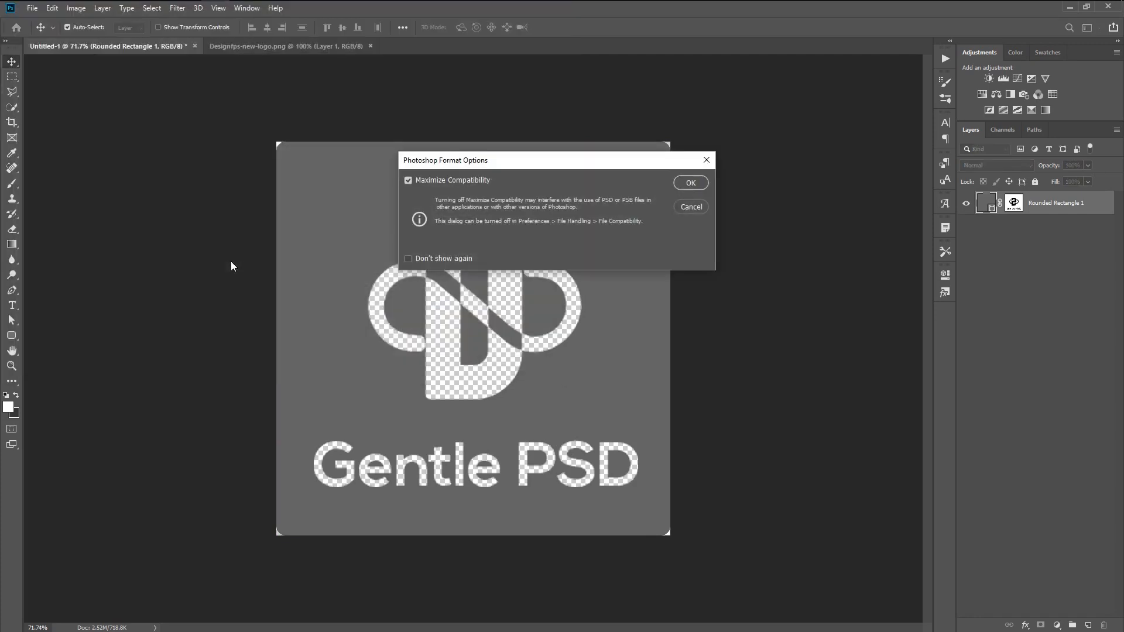
key(Return)
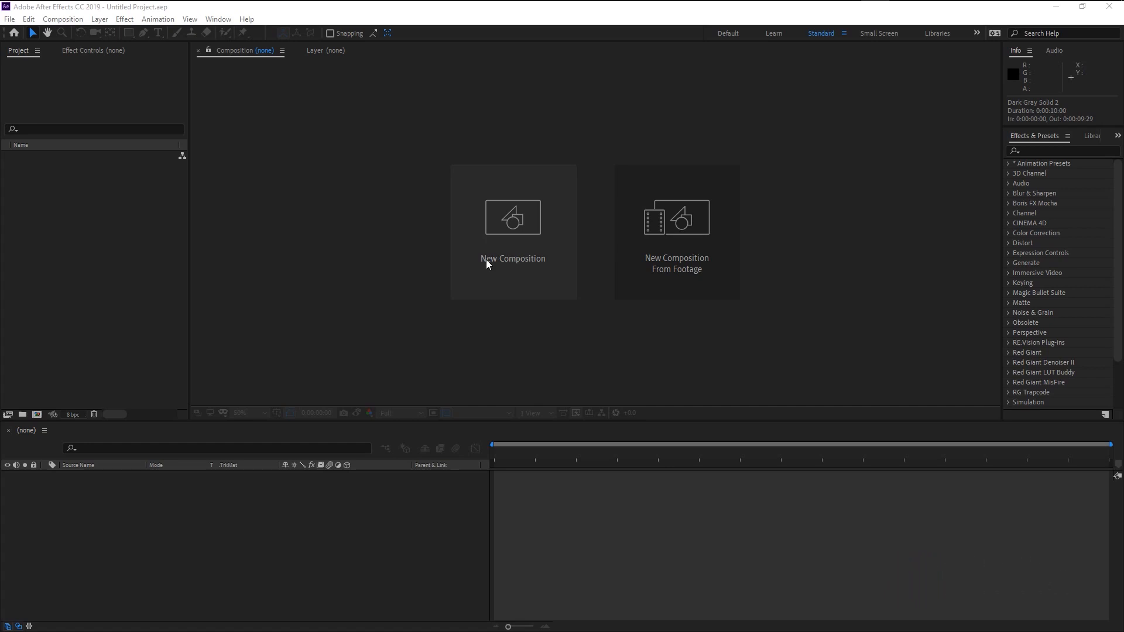
Step: Switch to After Effects and create a new 1920 x 1080 composition named "spray paint logo reveal"
click(486, 264)
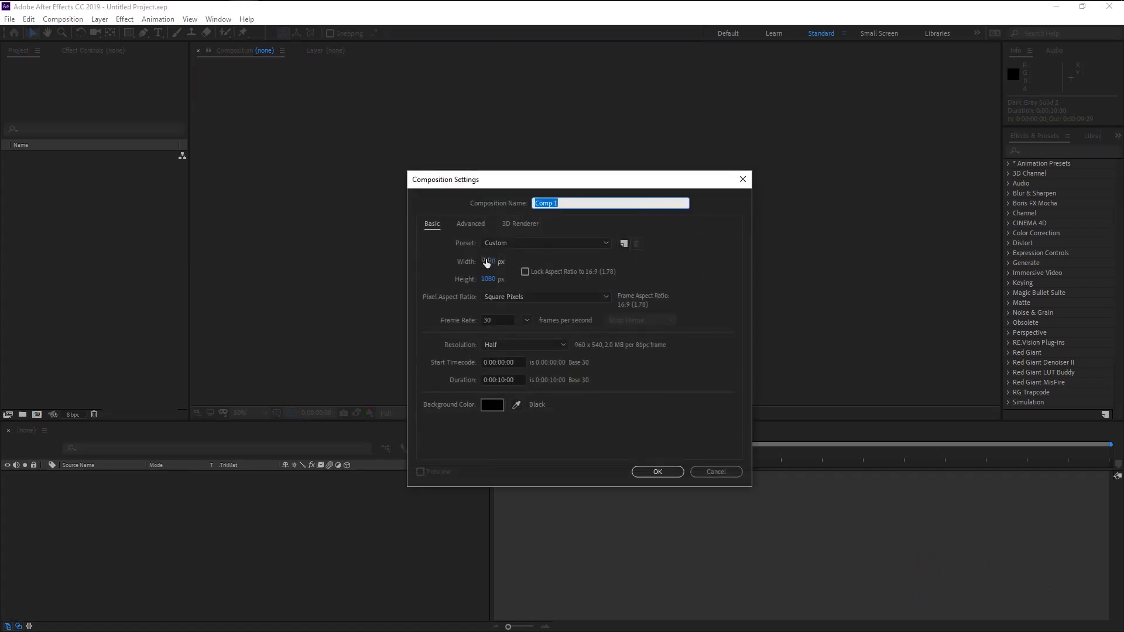
key(BackSpace)
text(spra)
text(paint logo reveal)
click(658, 471)
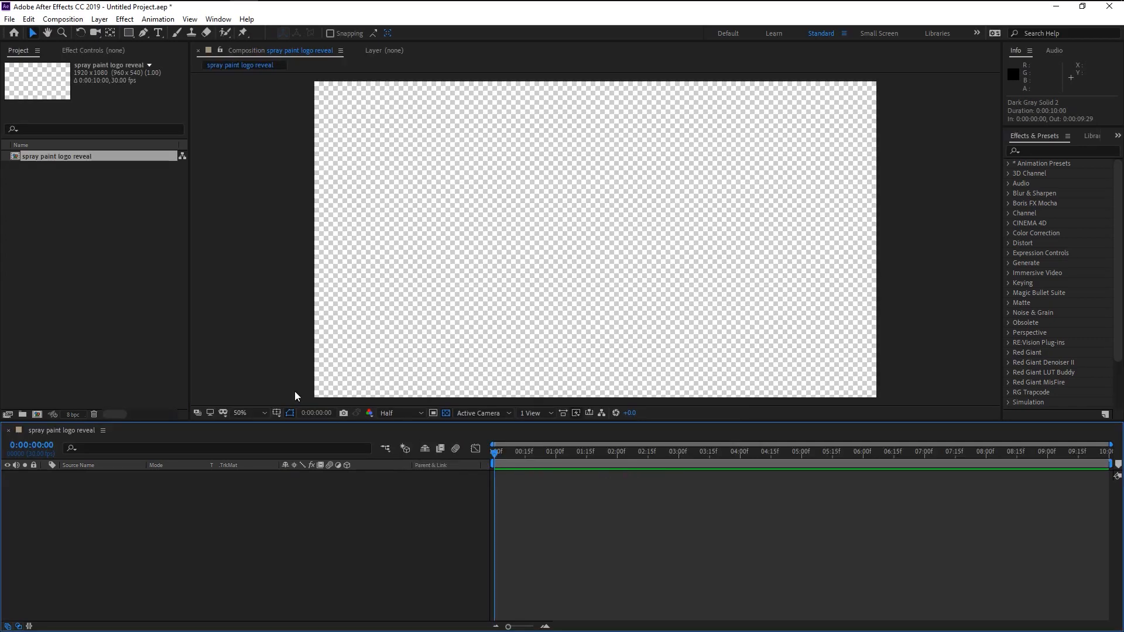
Step: Import Paint Can.png, spray paint.mov, Template.psd and texture.jpg from the Stock folder into the project
click(176, 264)
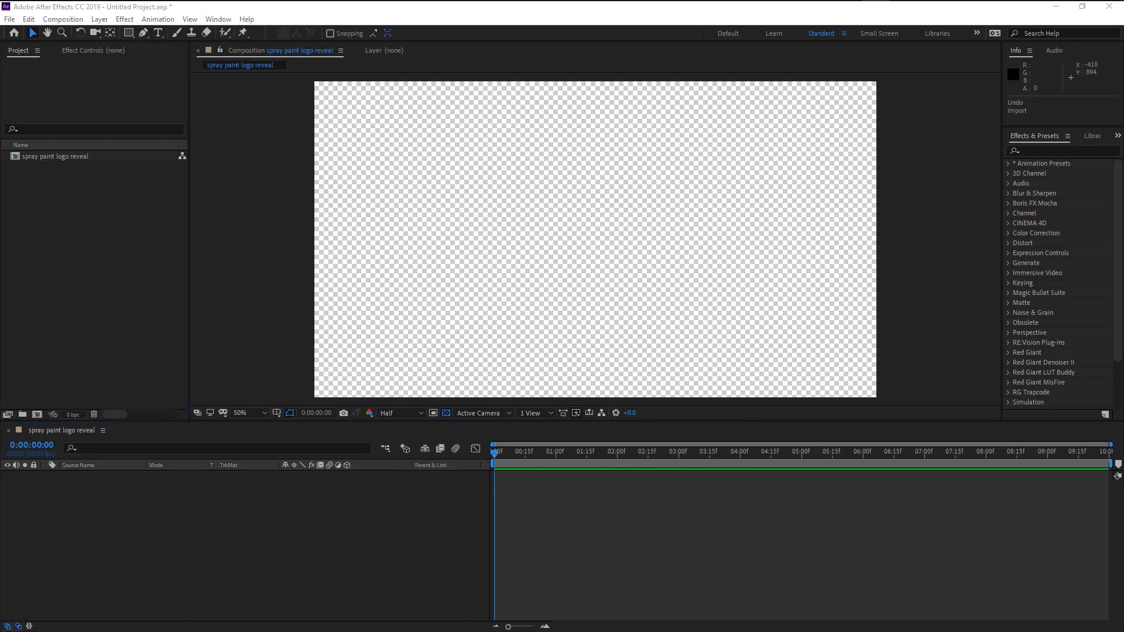
click(119, 11)
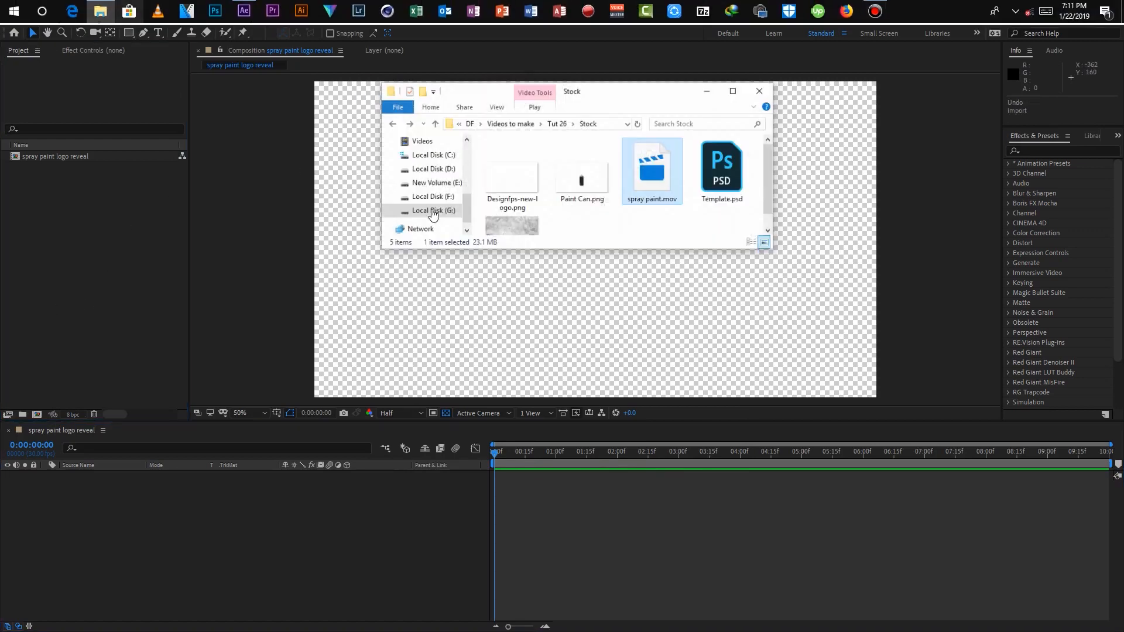
click(598, 182)
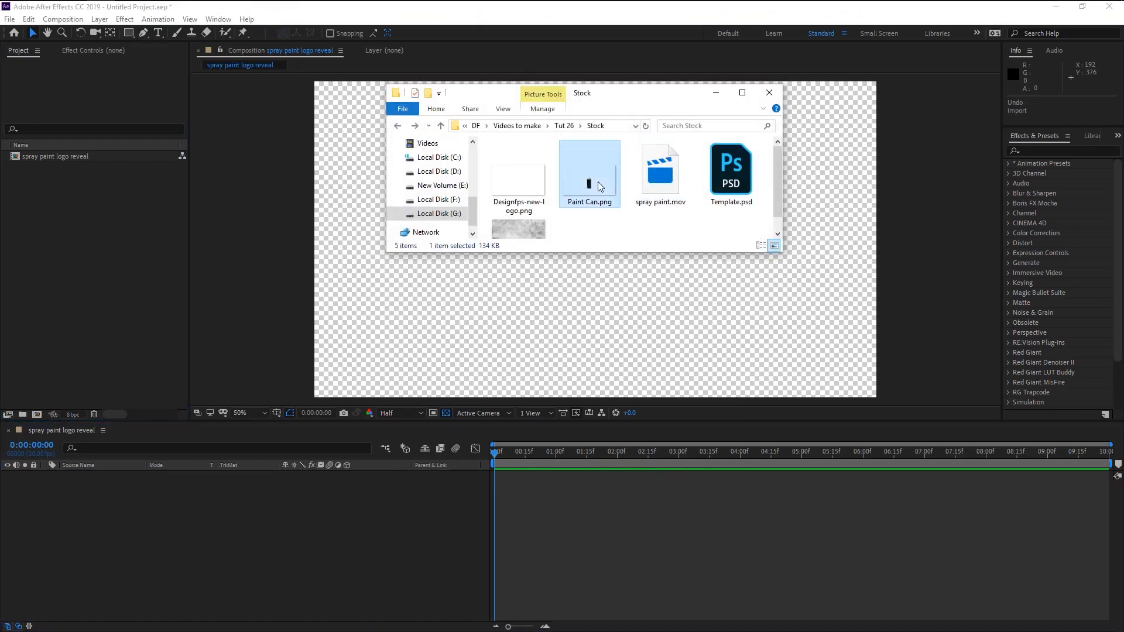
ctrl+click(659, 199)
ctrl+click(734, 199)
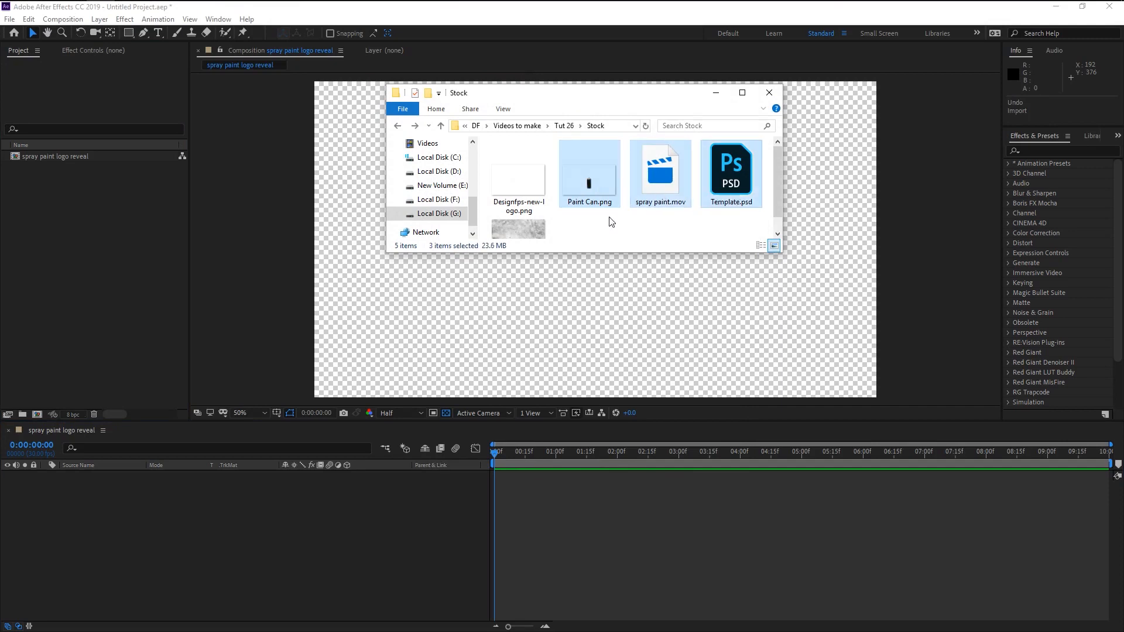
ctrl+click(525, 226)
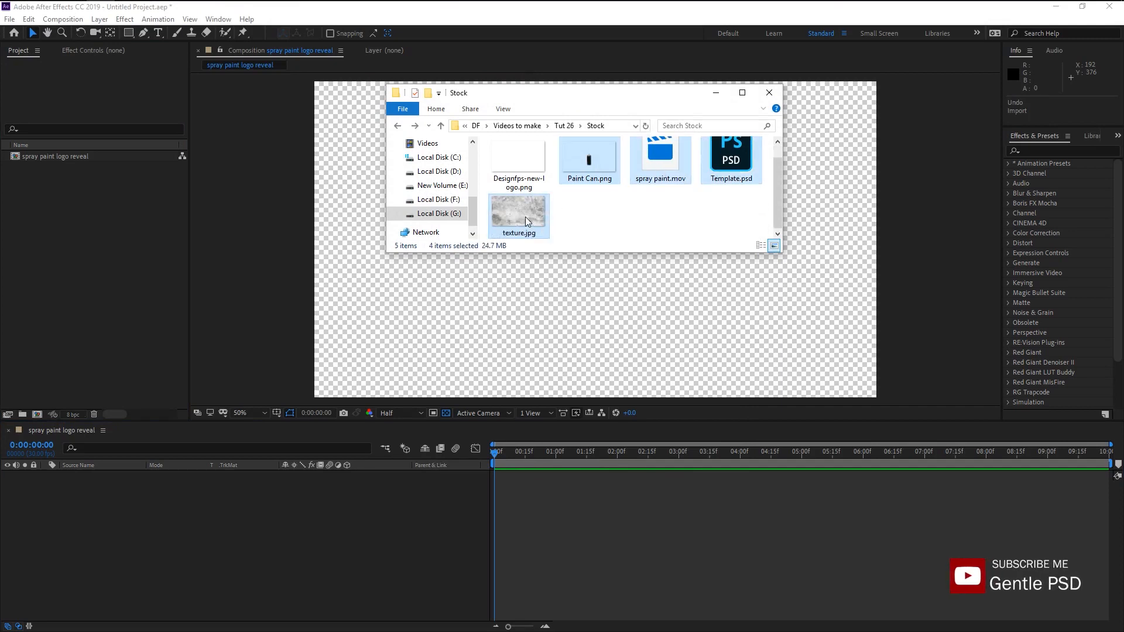
drag(525, 216, 76, 233)
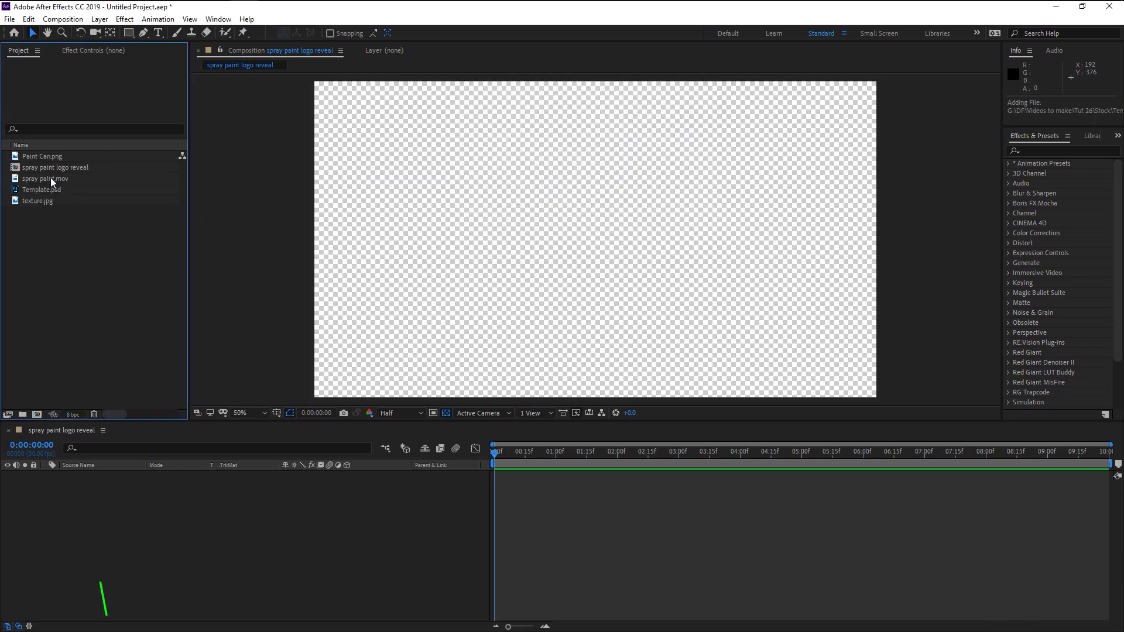
Step: Add texture.jpg to the composition and pre-compose it as "BG", moving all attributes into the new composition
drag(50, 201, 137, 507)
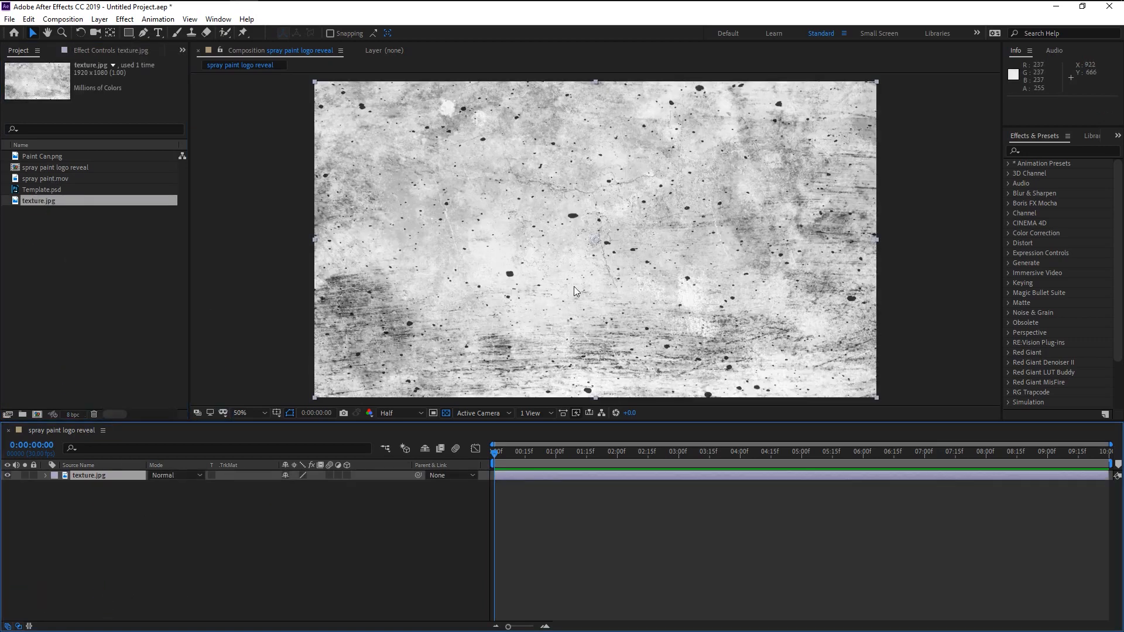
right_click(118, 477)
click(135, 425)
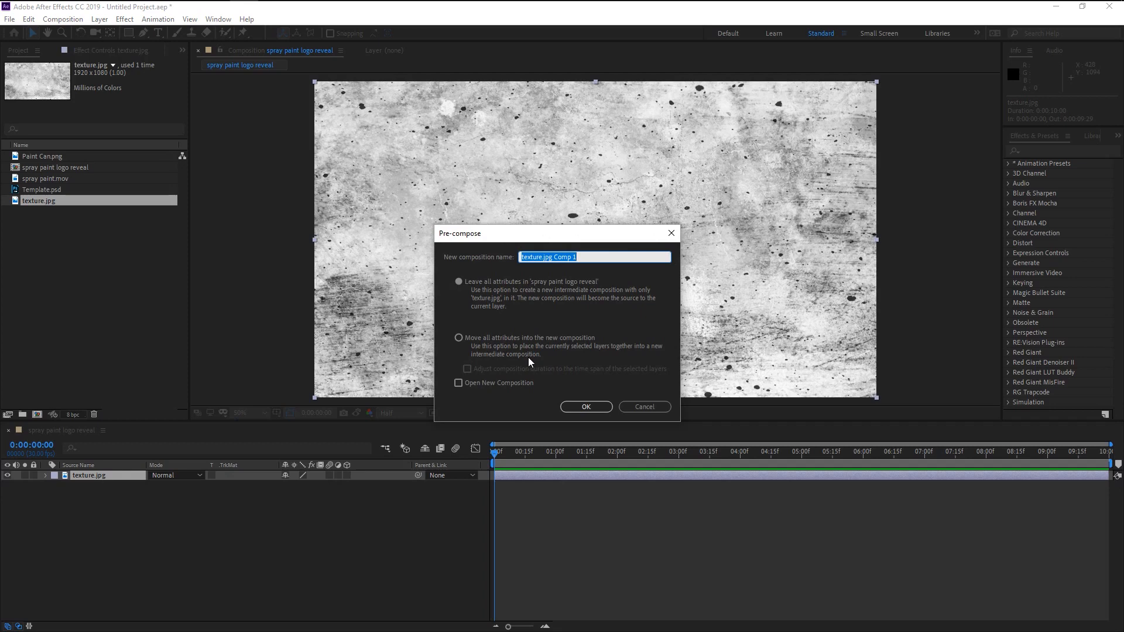
click(531, 340)
click(598, 255)
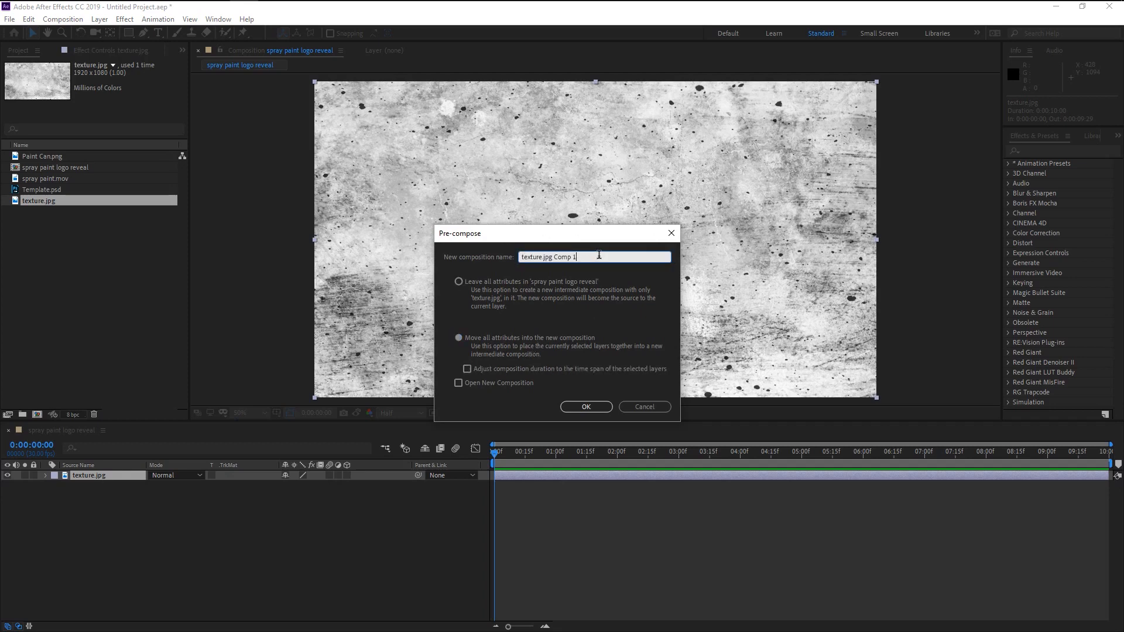
key(BackSpace)
key(BackSpace)
key(BackSpace)
key(BackSpace)
key(BackSpace)
key(BackSpace)
key(BackSpace)
key(BackSpace)
key(BackSpace)
key(BackSpace)
key(BackSpace)
key(BackSpace)
key(BackSpace)
key(BackSpace)
key(BackSpace)
key(BackSpace)
key(BackSpace)
key(BackSpace)
text(BG)
key(Return)
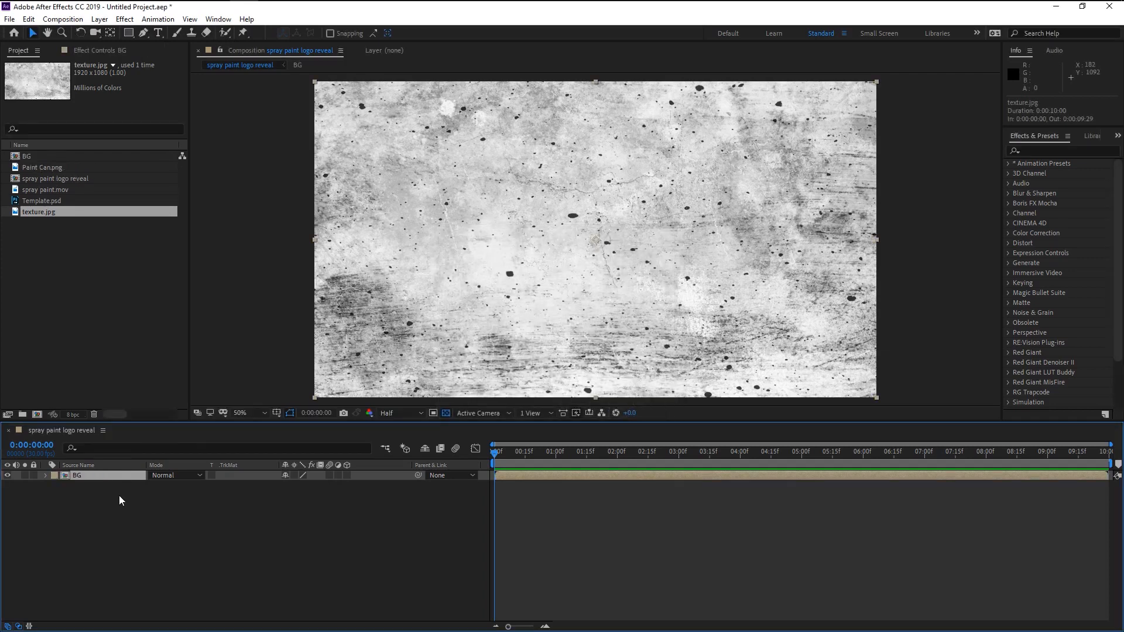
Step: Inside the BG composition, add an orange solid (FFB400) above the texture and set its blending mode to Multiply
double_click(117, 476)
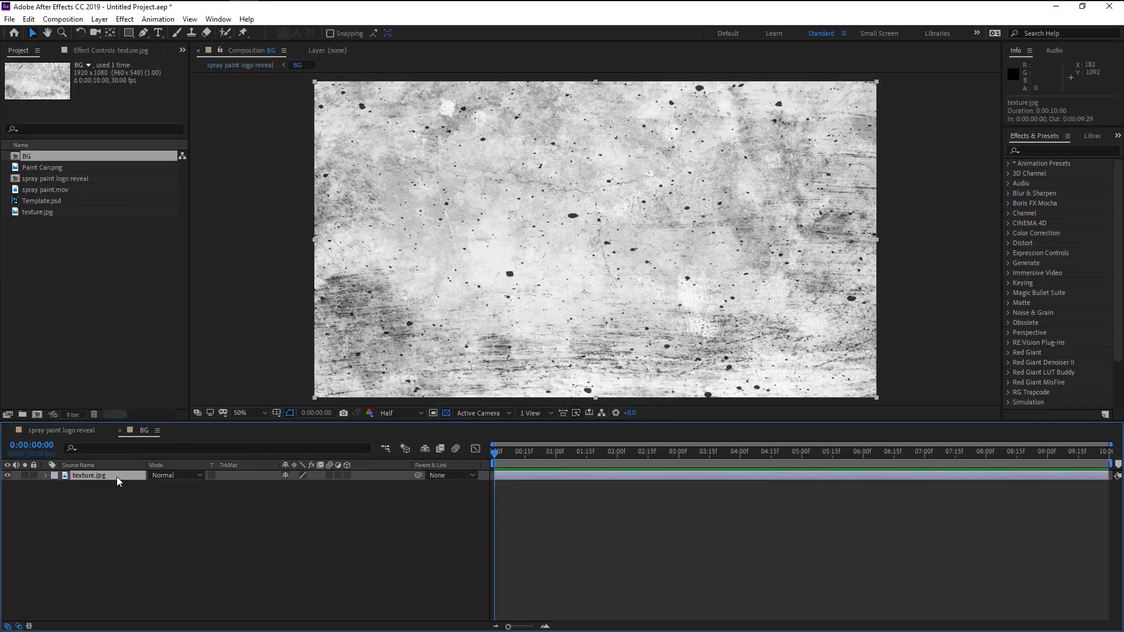
right_click(120, 497)
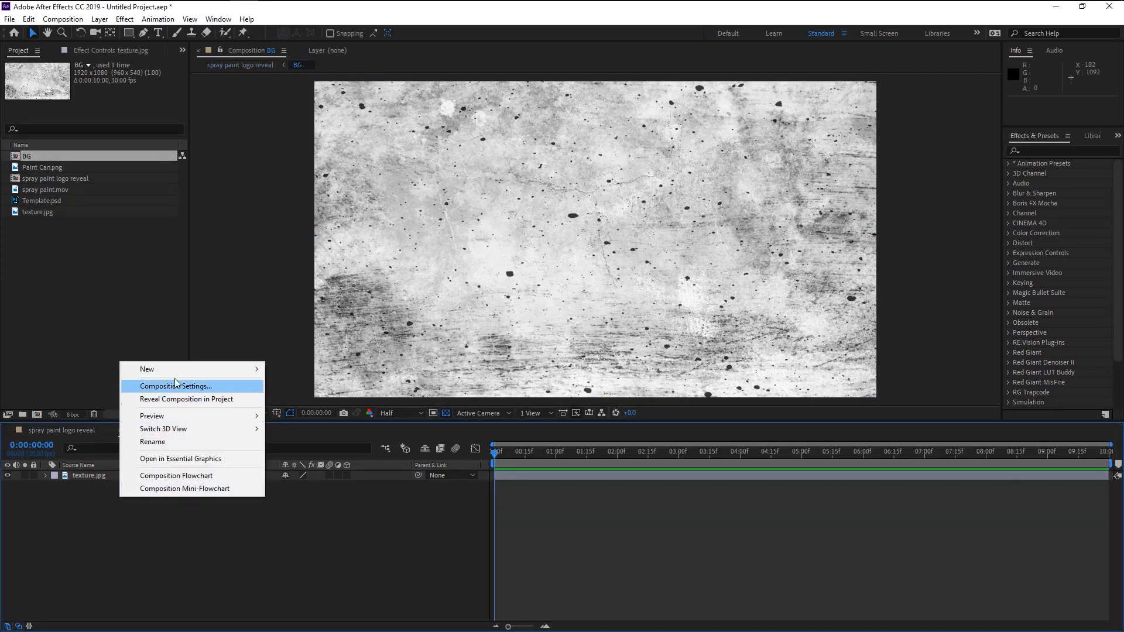
mouse_move(177, 372)
click(322, 399)
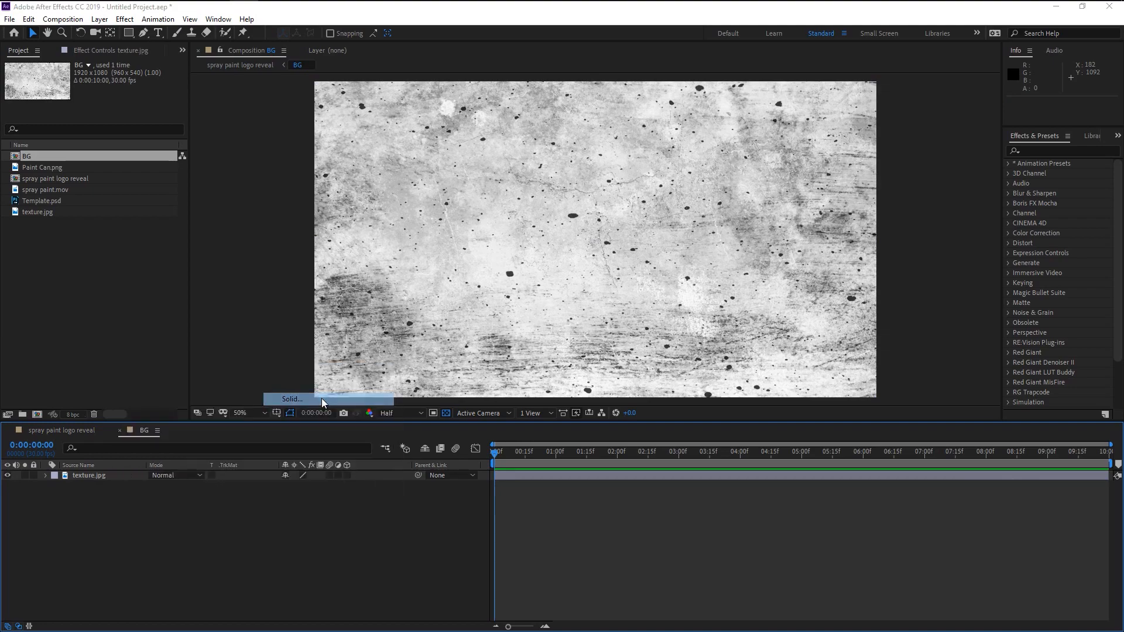
click(552, 392)
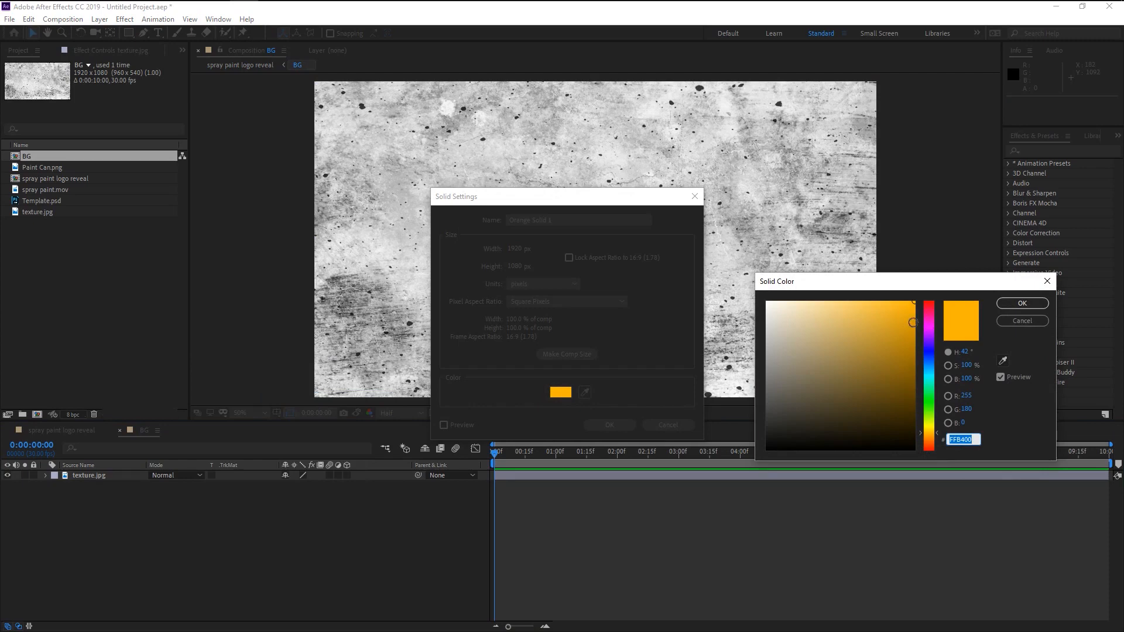
click(1016, 306)
click(631, 425)
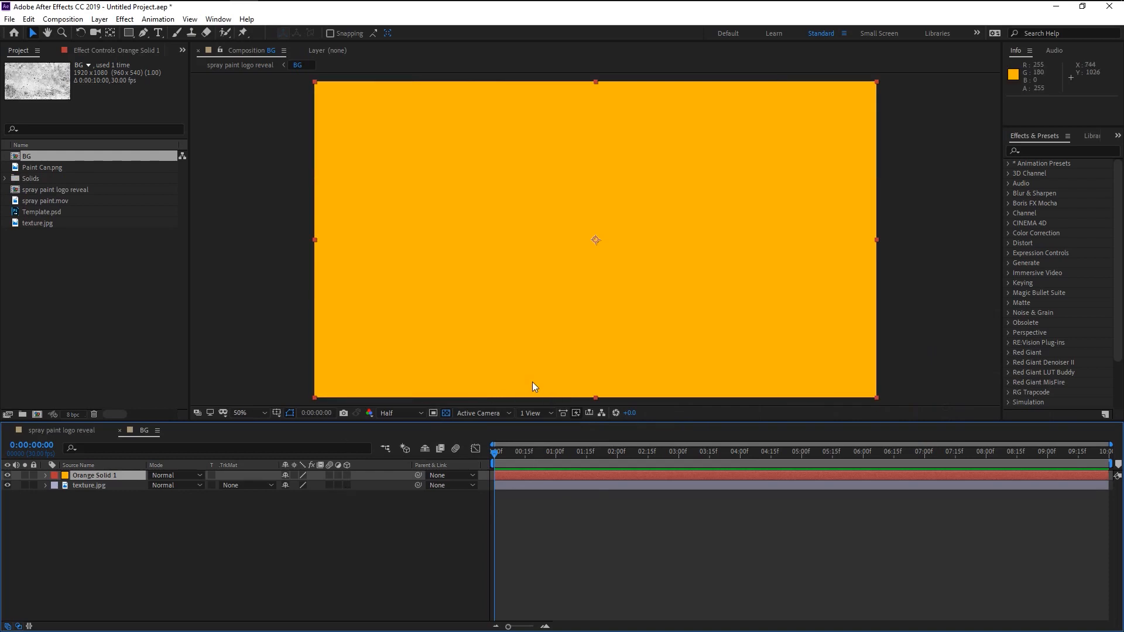
click(181, 475)
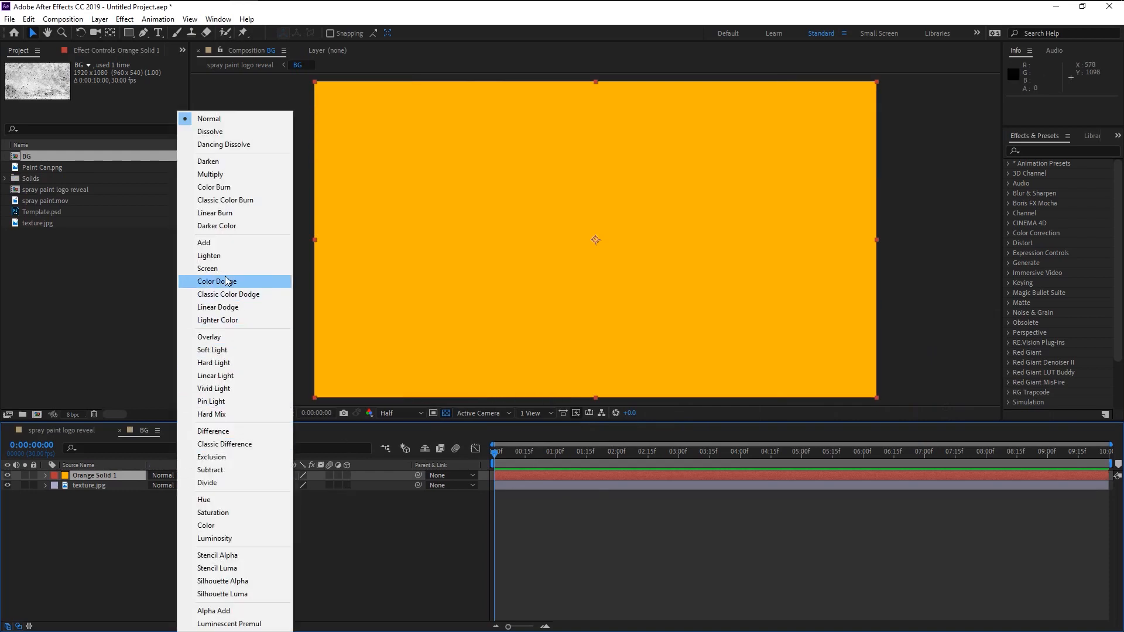
click(243, 178)
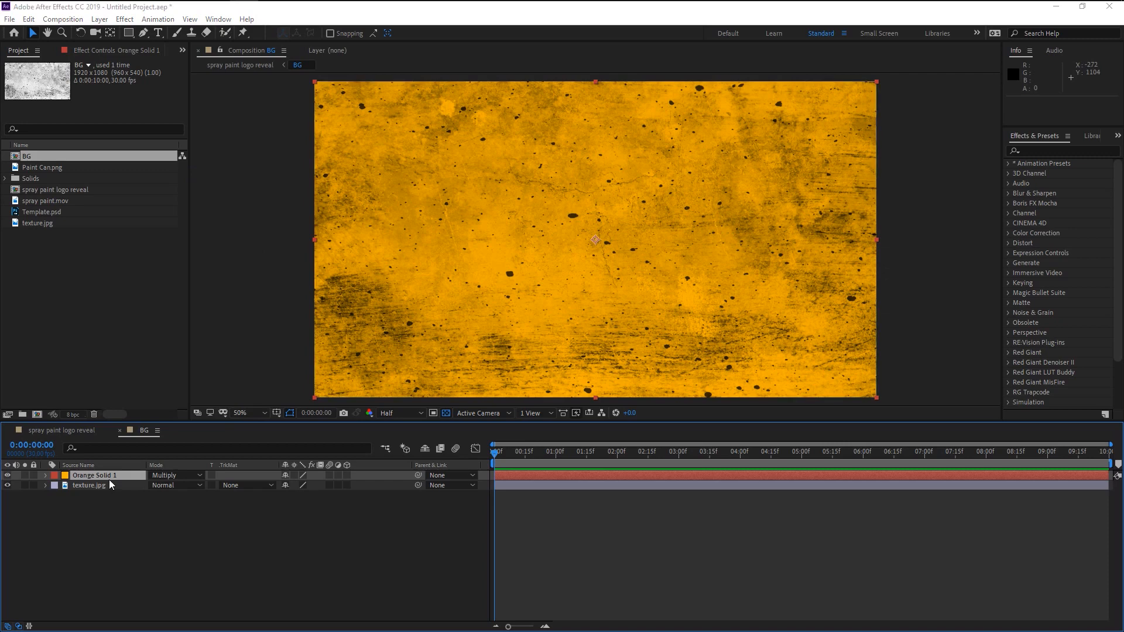
Step: Apply the Curves effect to the orange solid in the BG composition
key(ctrl+space)
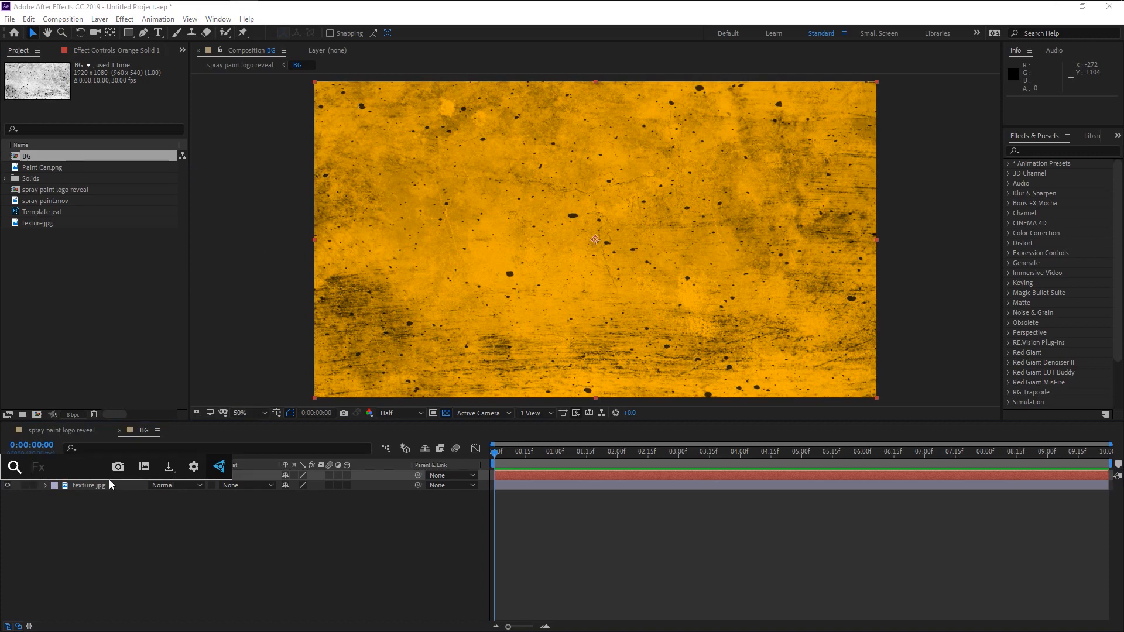
text(cu)
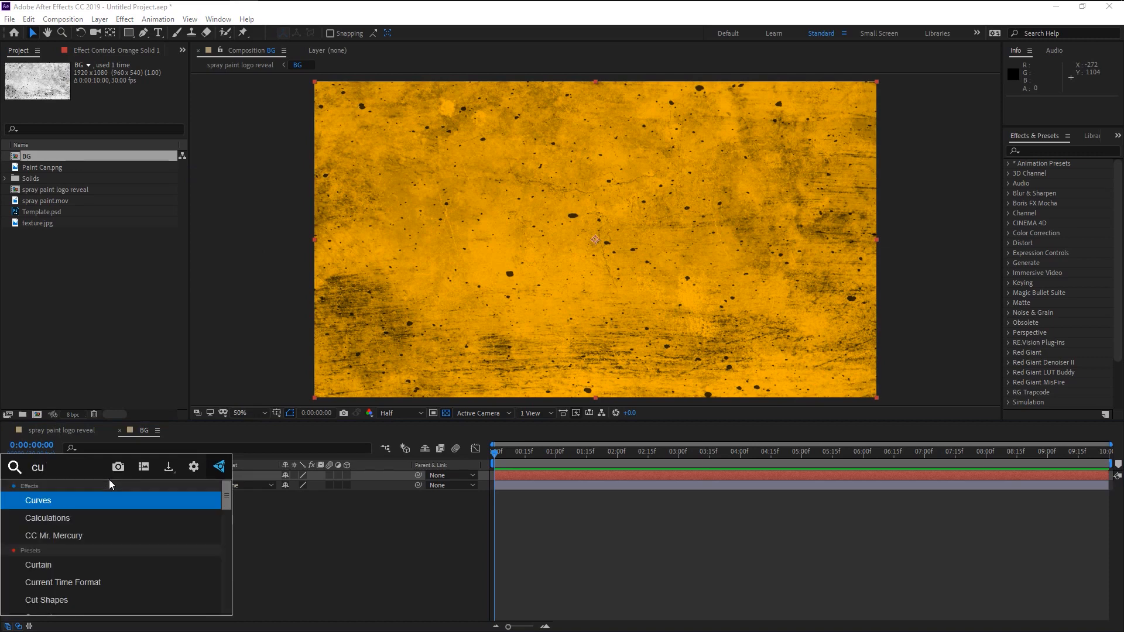
text(rve)
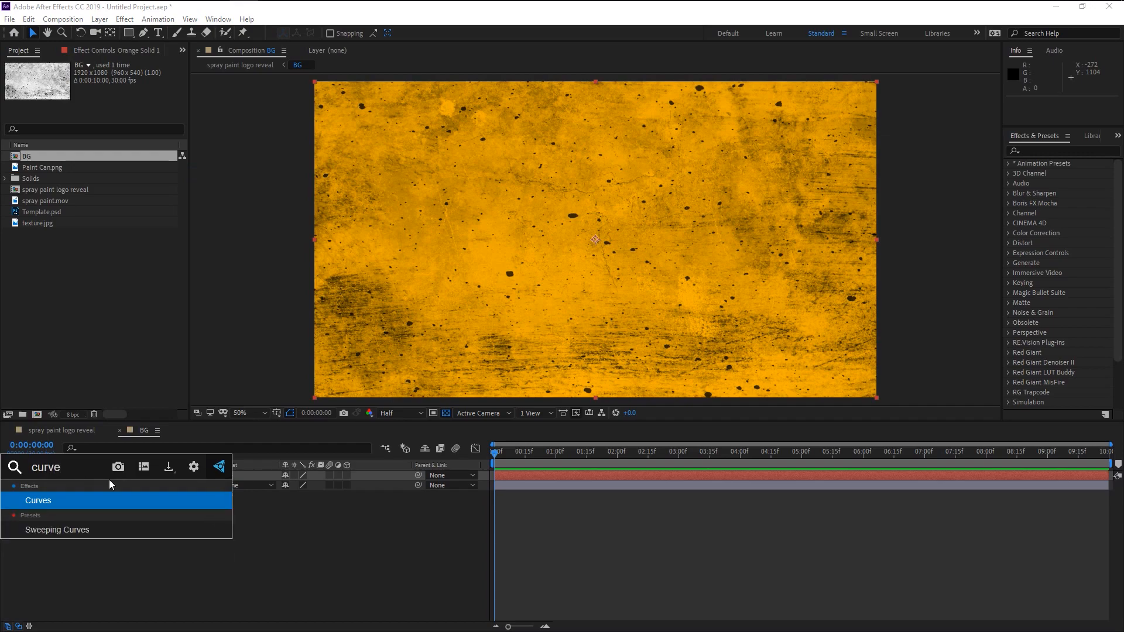
click(104, 500)
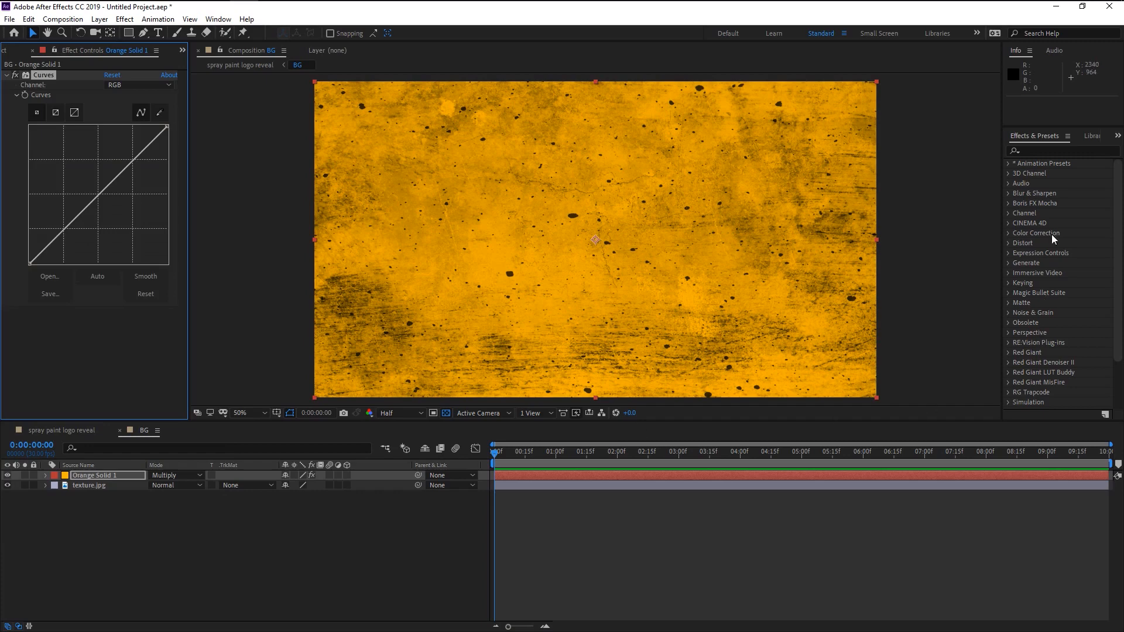
Step: Look up "curves" among the available effects and clear the search
click(1046, 150)
text(curves)
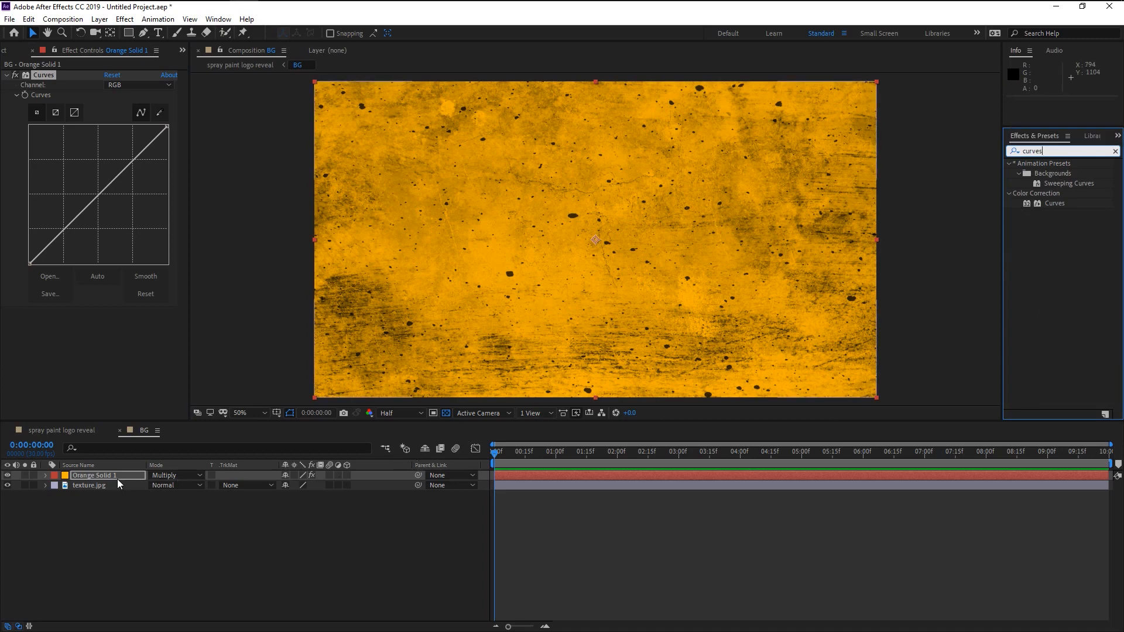
key(BackSpace)
key(BackSpace)
key(BackSpace)
key(BackSpace)
key(BackSpace)
key(BackSpace)
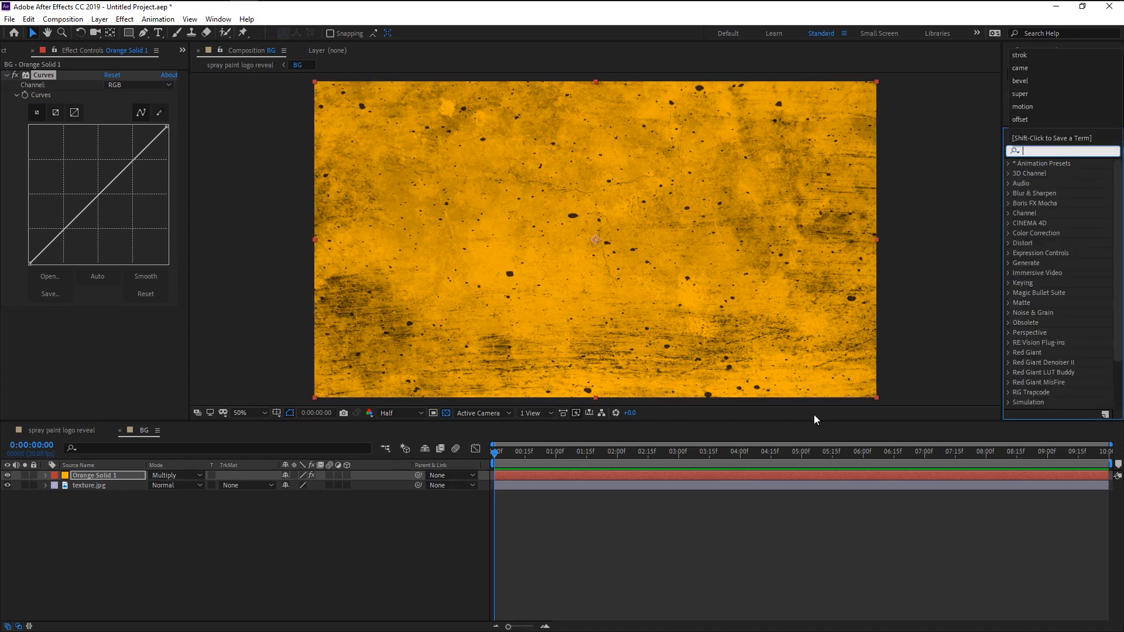
Step: Shape the orange solid's RGB curve into a gentle S and return to the spray paint logo reveal composition
drag(115, 179, 115, 167)
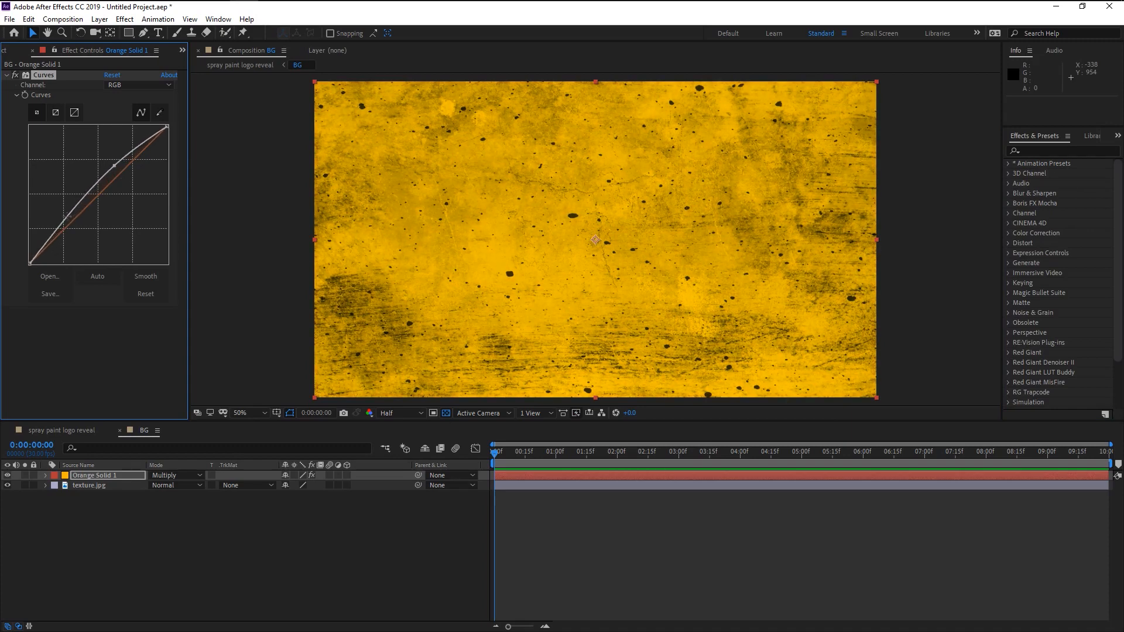
drag(70, 217, 67, 232)
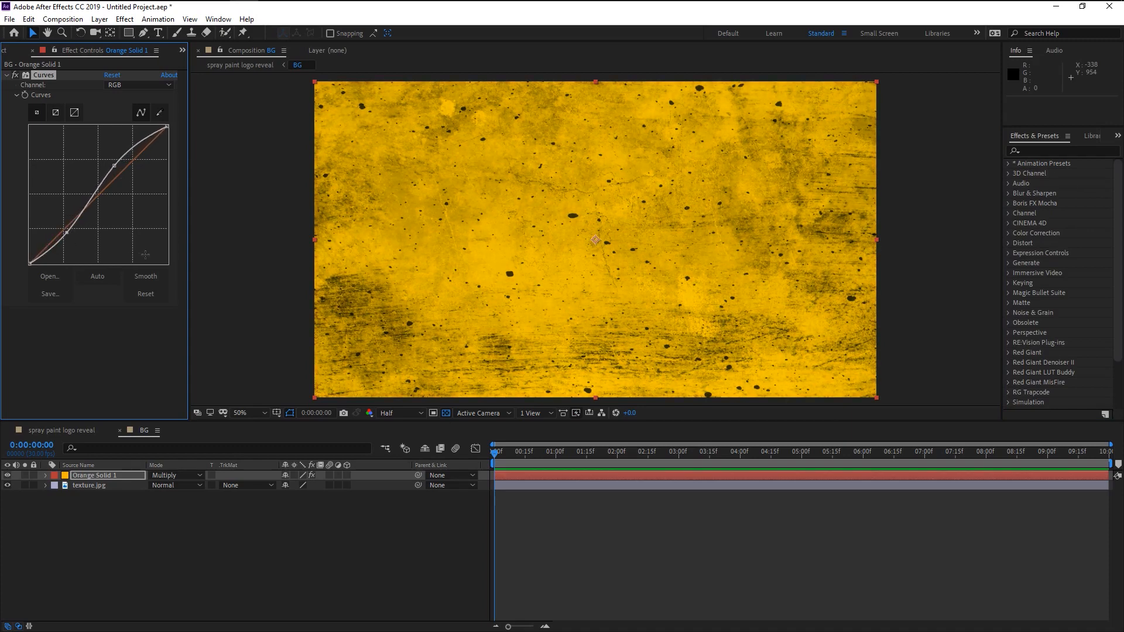
click(72, 429)
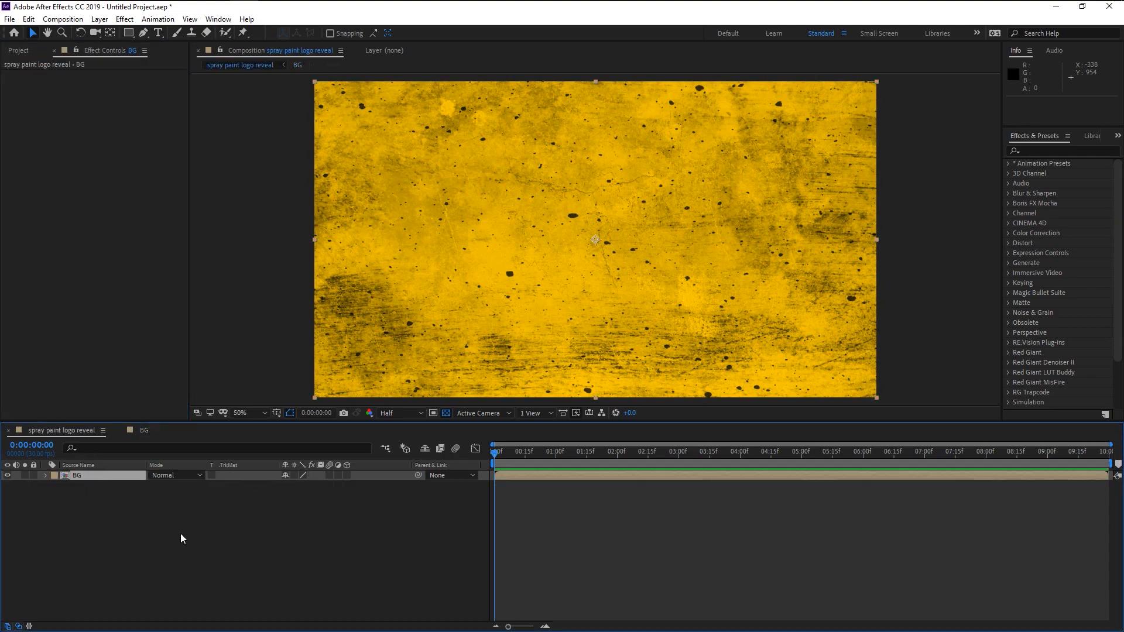
click(234, 511)
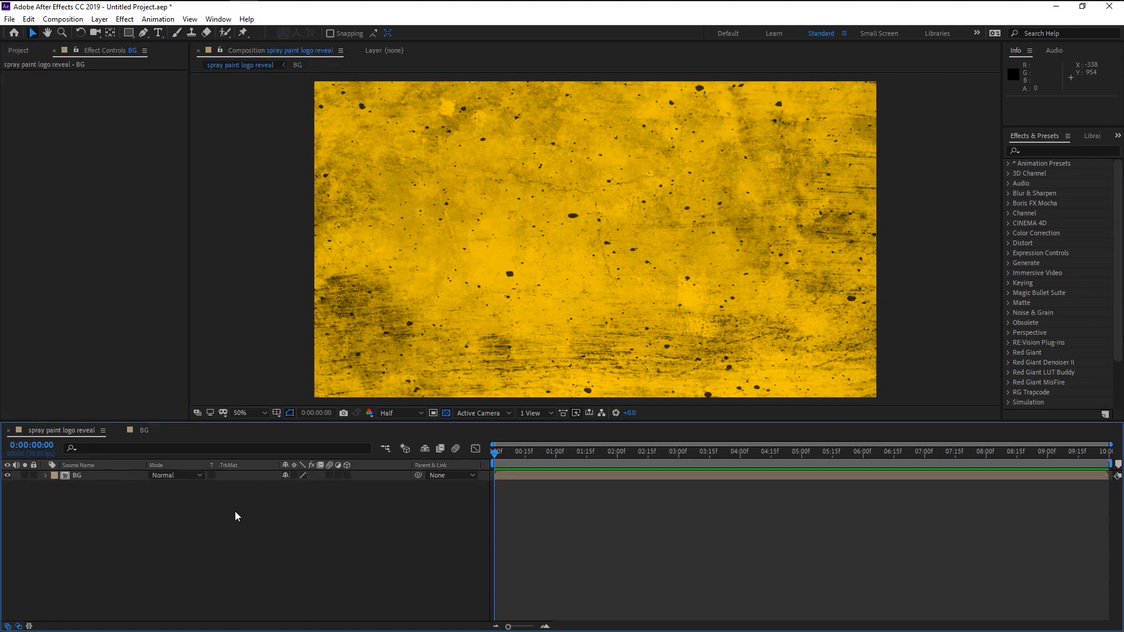
Step: Copy the Curves effect from the orange solid onto the texture.jpg layer inside the BG composition
double_click(113, 476)
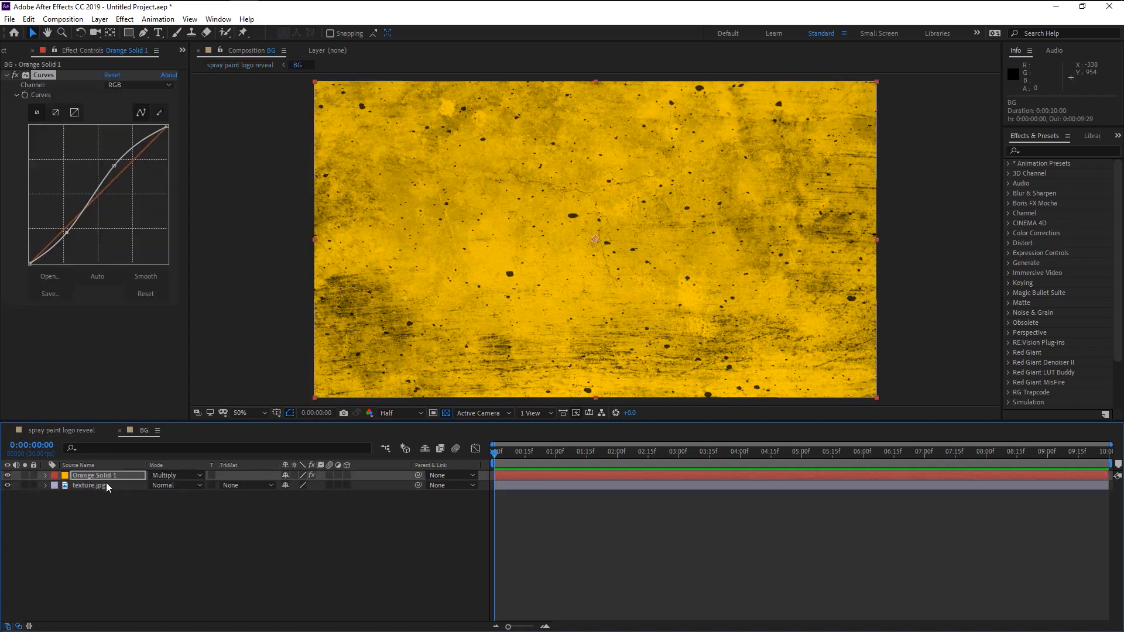
click(40, 78)
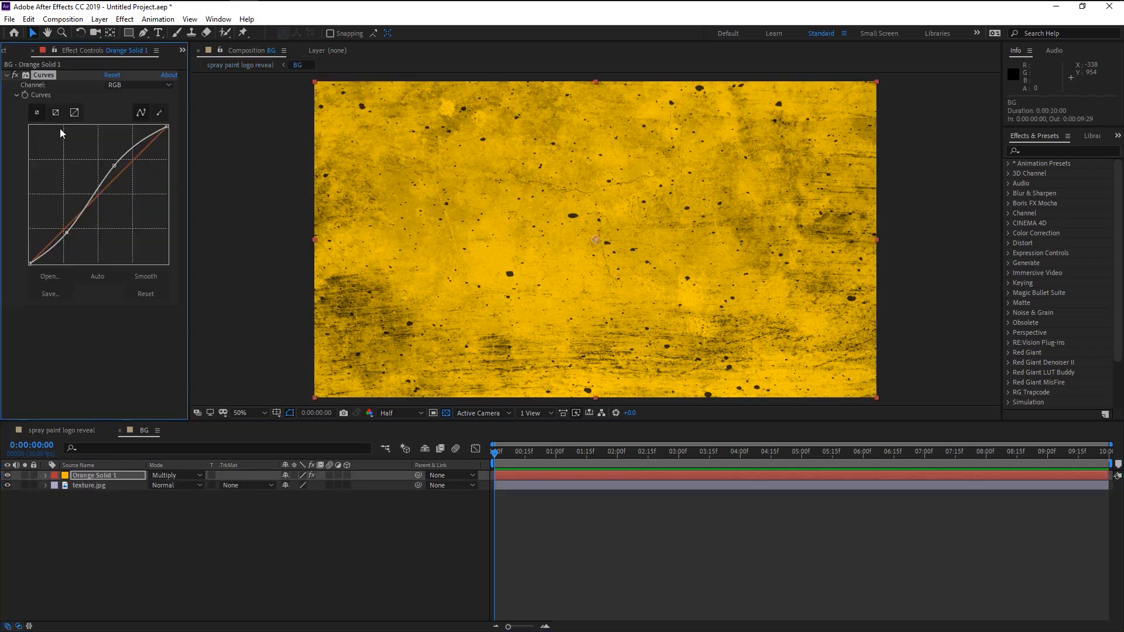
click(89, 486)
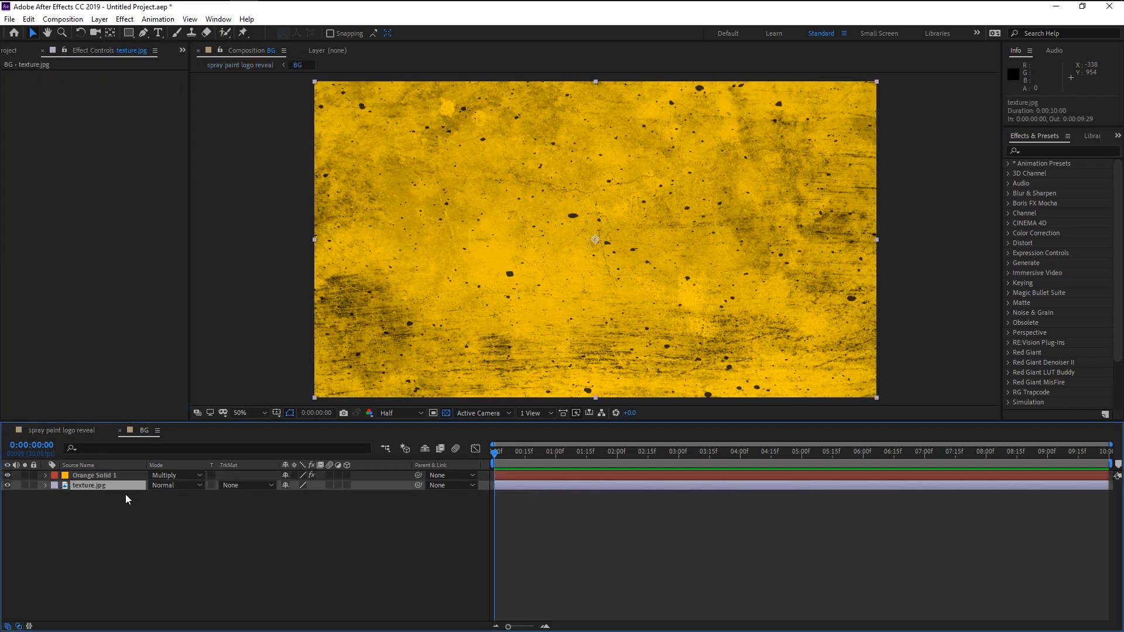
key(ctrl+v)
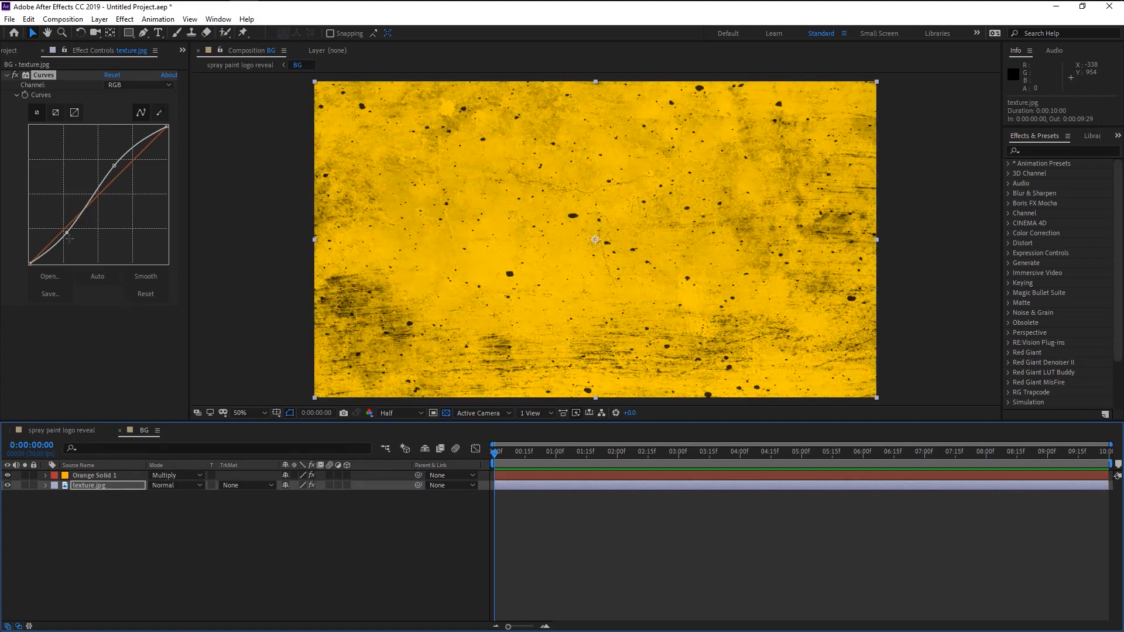
Step: Raise both the highlight and shadow parts of texture.jpg's curve above the diagonal, and return to the main composition
drag(114, 166, 118, 159)
mouse_move(67, 233)
mouse_down()
mouse_move(59, 258)
mouse_move(50, 232)
mouse_up()
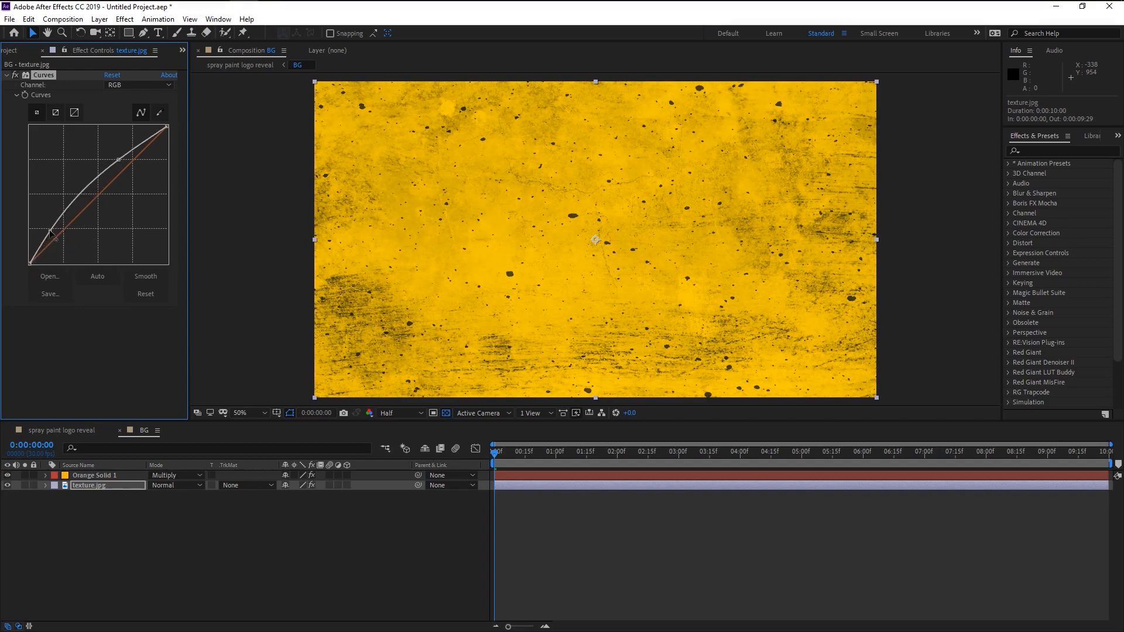
click(57, 431)
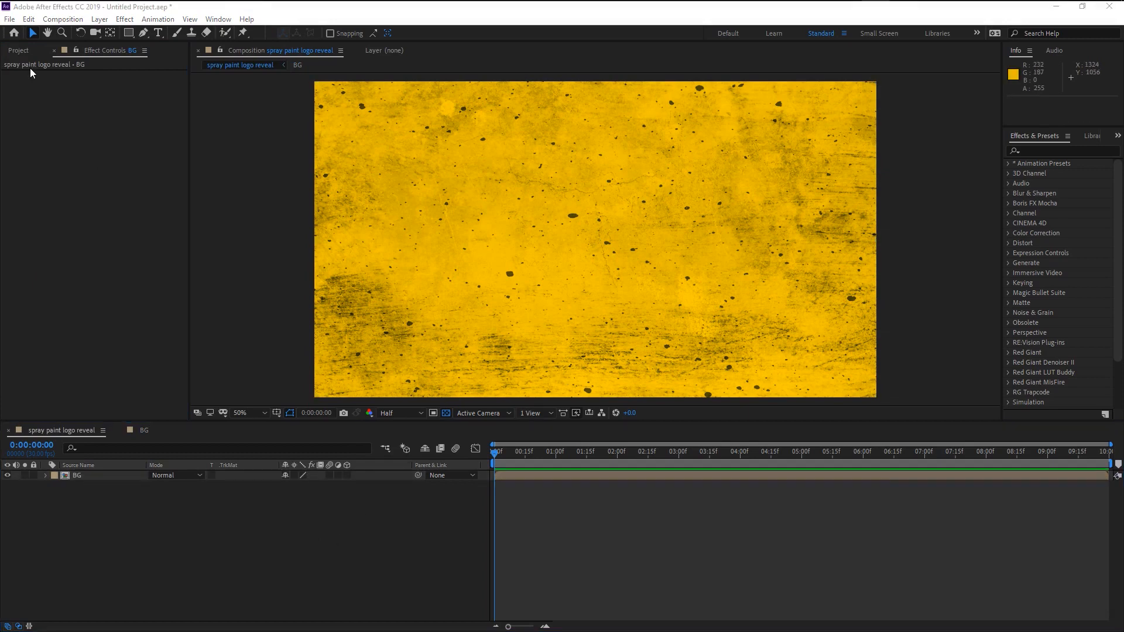
Step: Add Template.psd above the BG layer and scale it down to about 49%
click(22, 51)
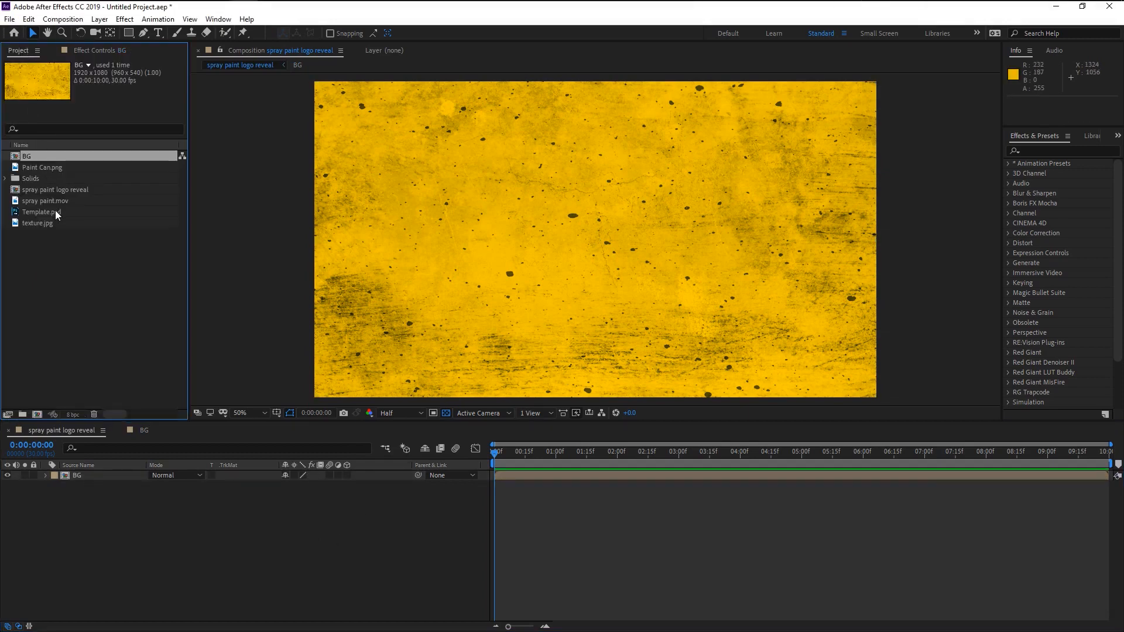
click(55, 209)
drag(44, 212, 90, 466)
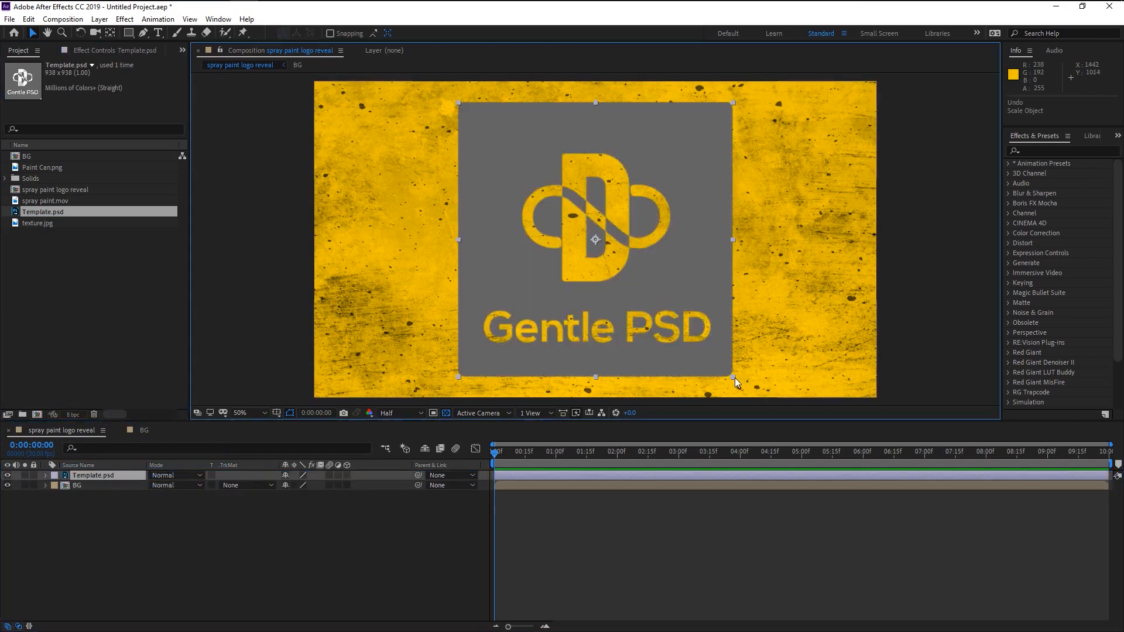
drag(732, 377, 662, 328)
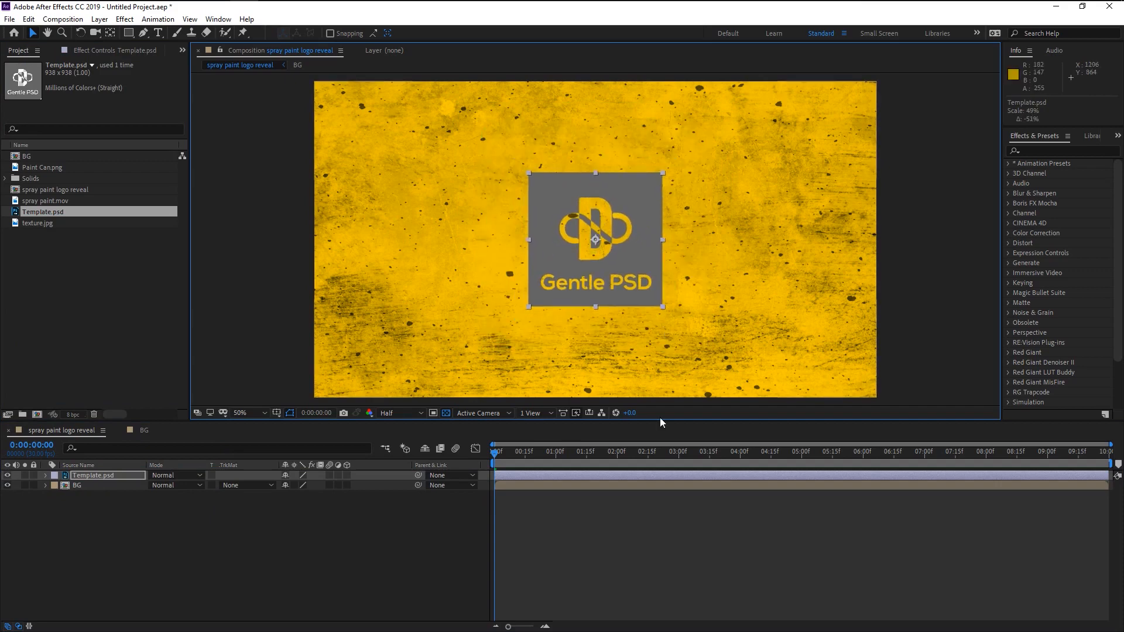
click(622, 590)
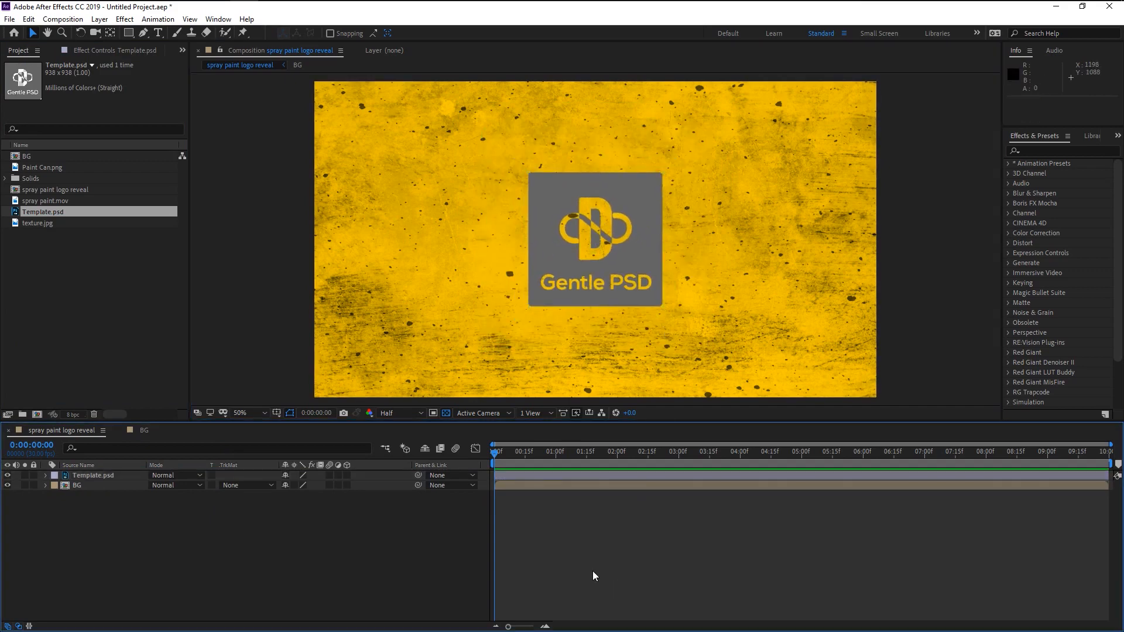
Step: Pre-compose the Template.psd layer as "logo template", moving all attributes into the new composition
click(121, 476)
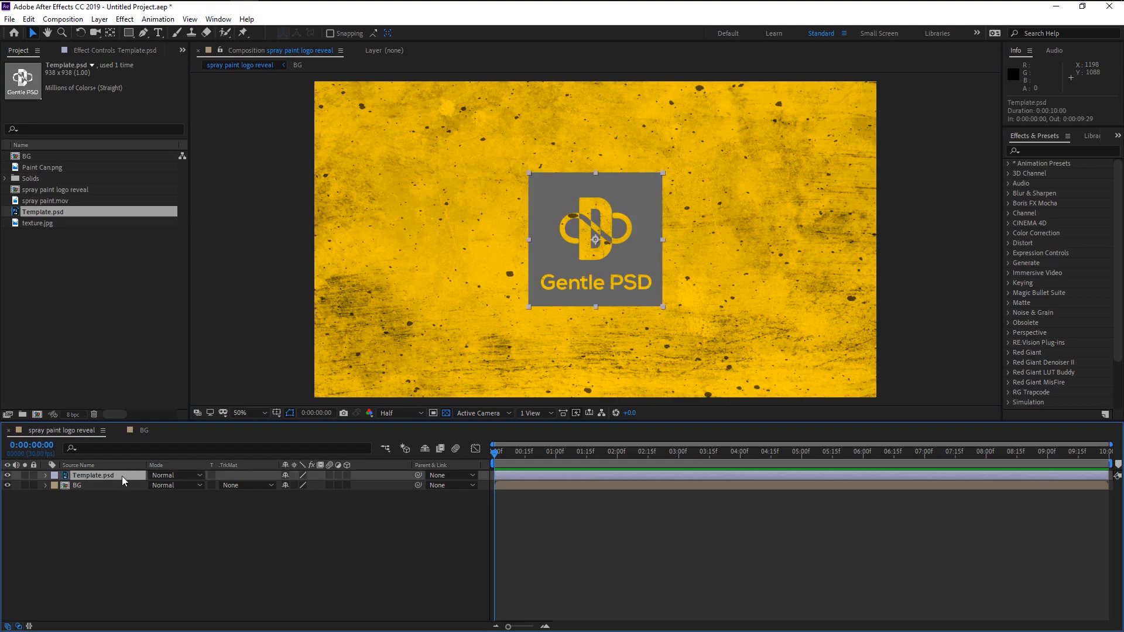
right_click(121, 476)
click(135, 424)
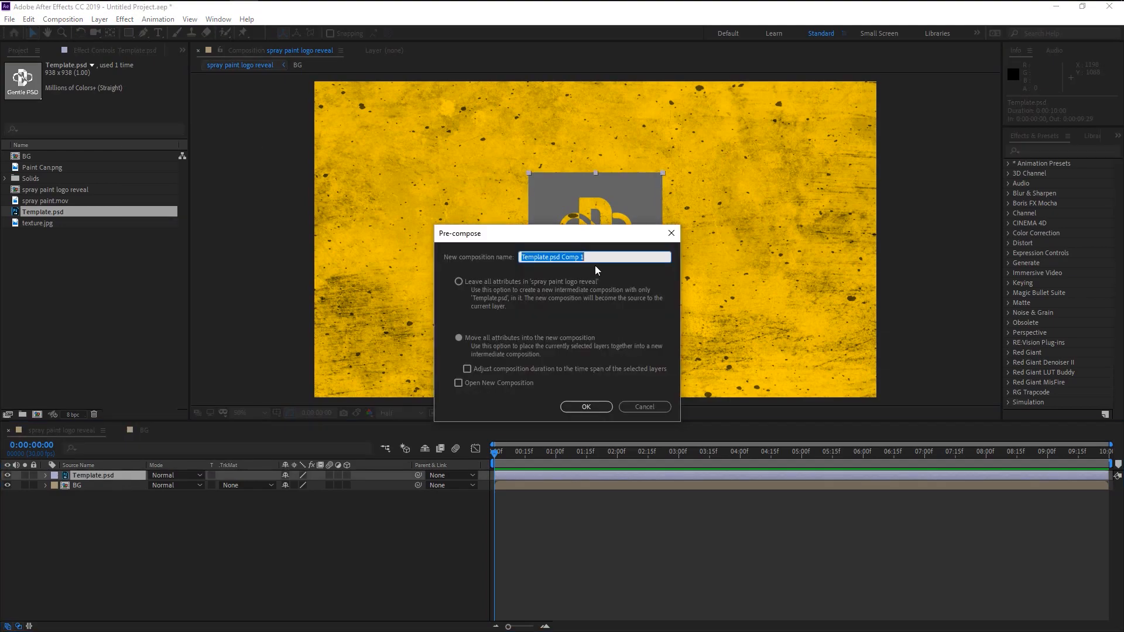
text(logo template)
key(Return)
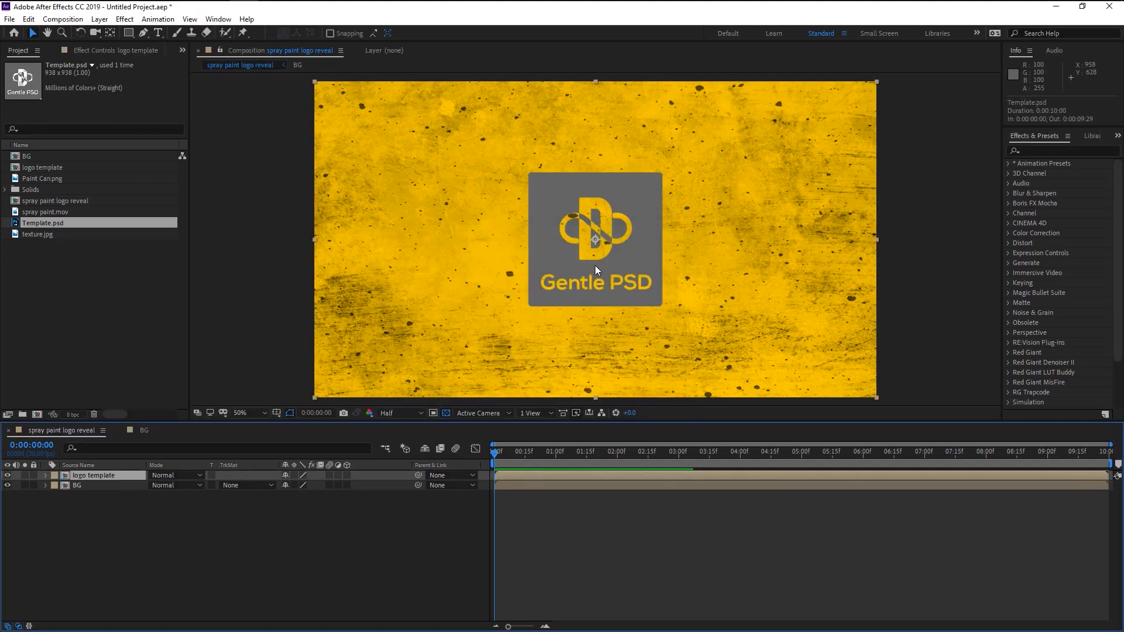
Step: Open the logo template composition and add texture.jpg above the Template.psd layer
double_click(140, 474)
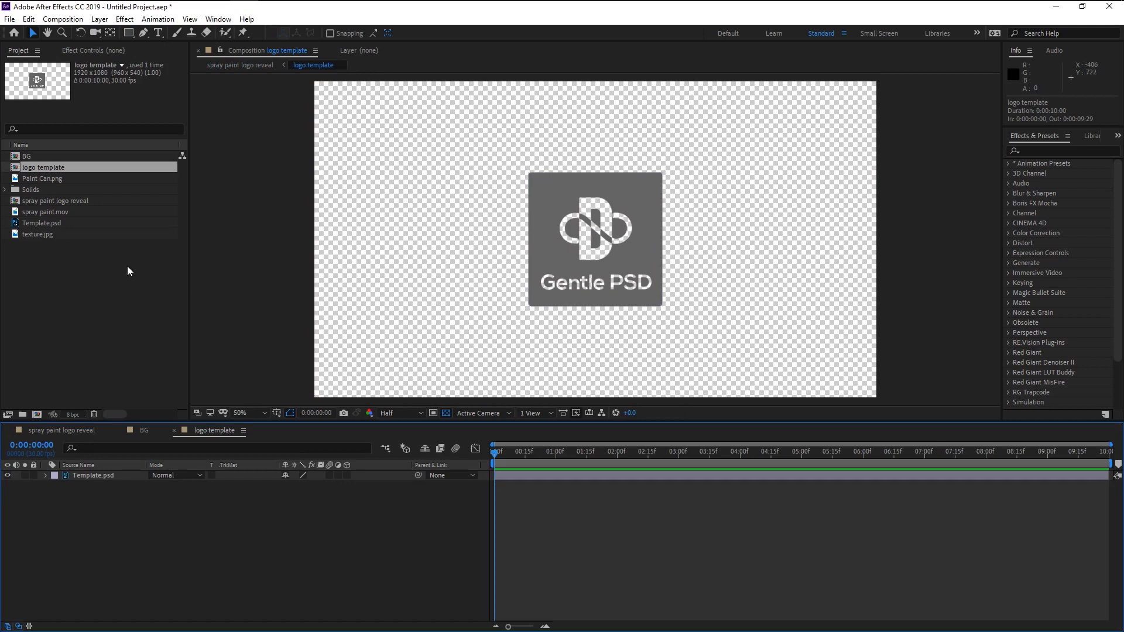
click(36, 234)
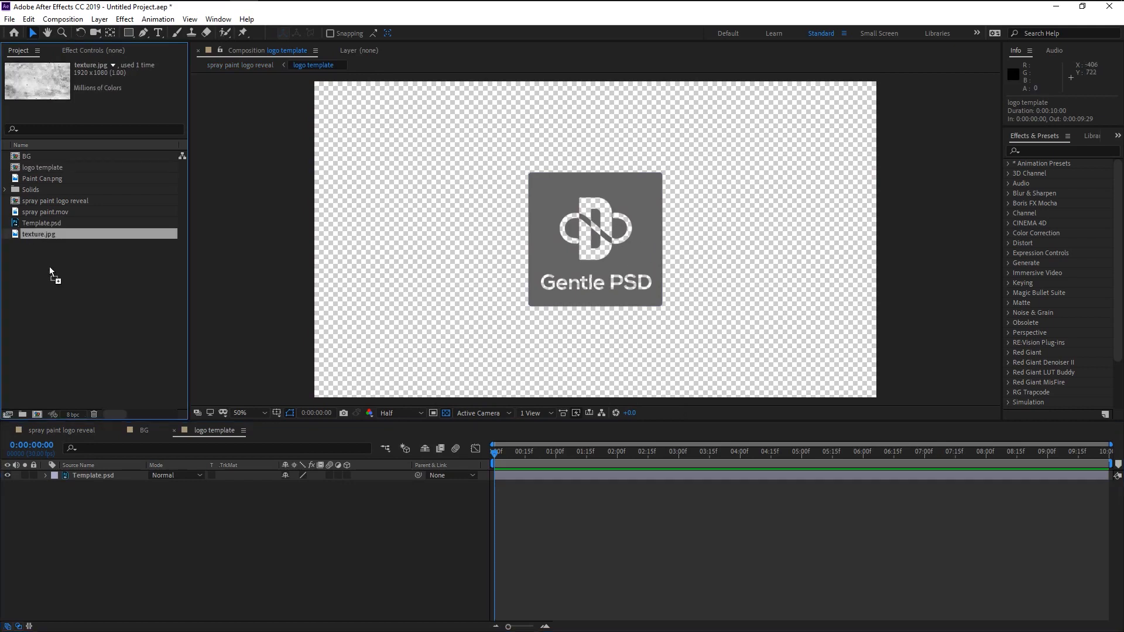
drag(49, 266, 92, 472)
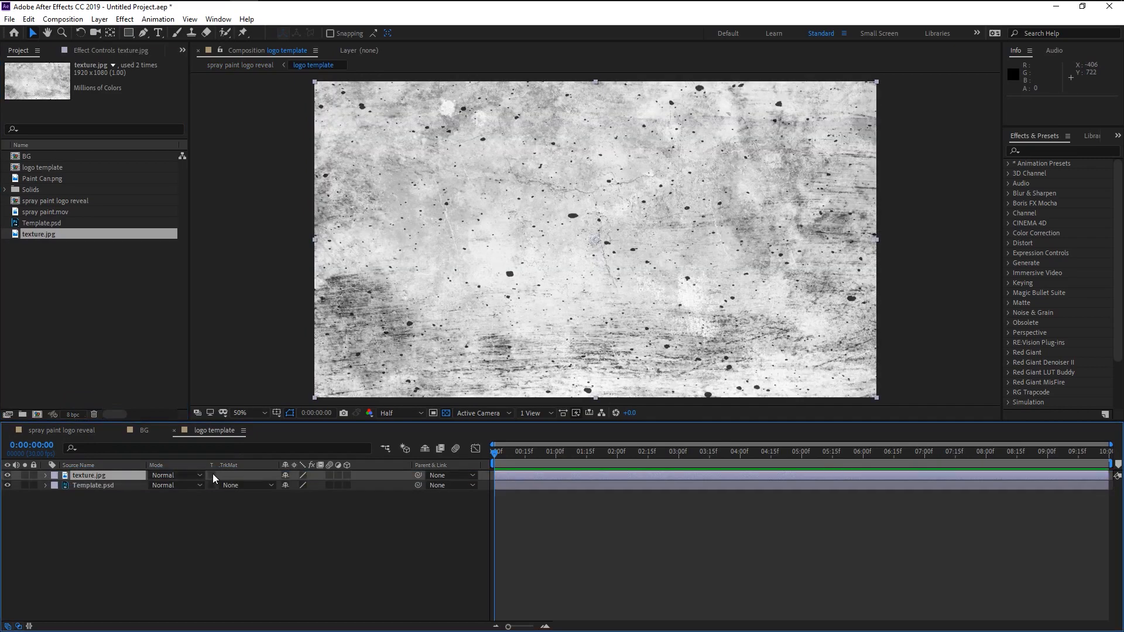
Step: Turn on Preserve Underlying Transparency for the texture.jpg layer and return to the spray paint logo reveal composition
click(18, 626)
click(18, 626)
click(18, 626)
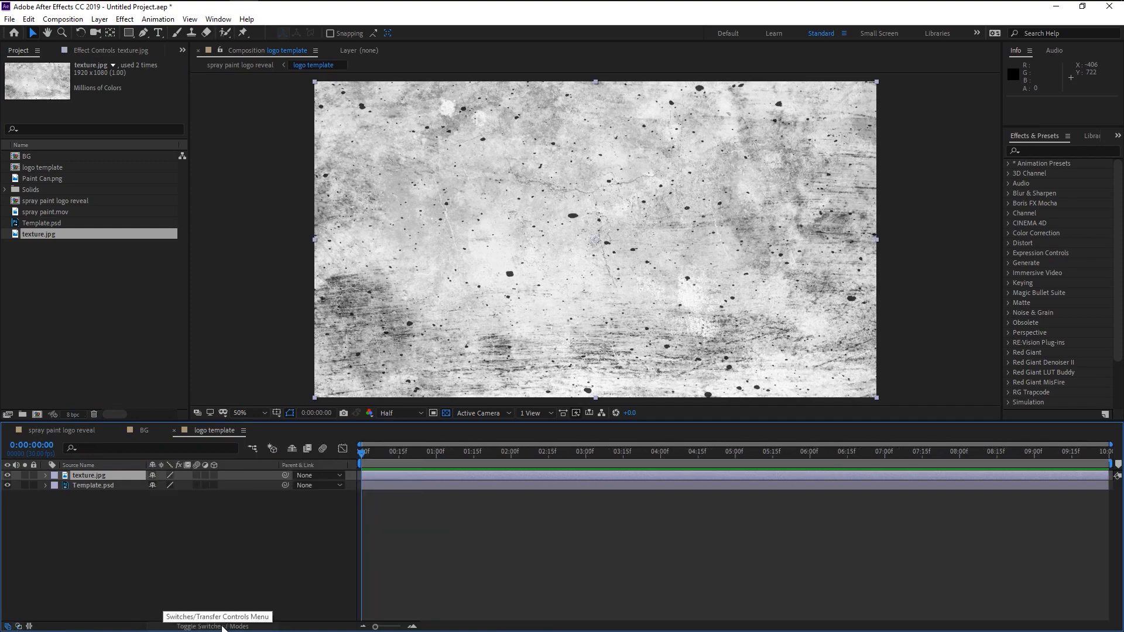
click(223, 626)
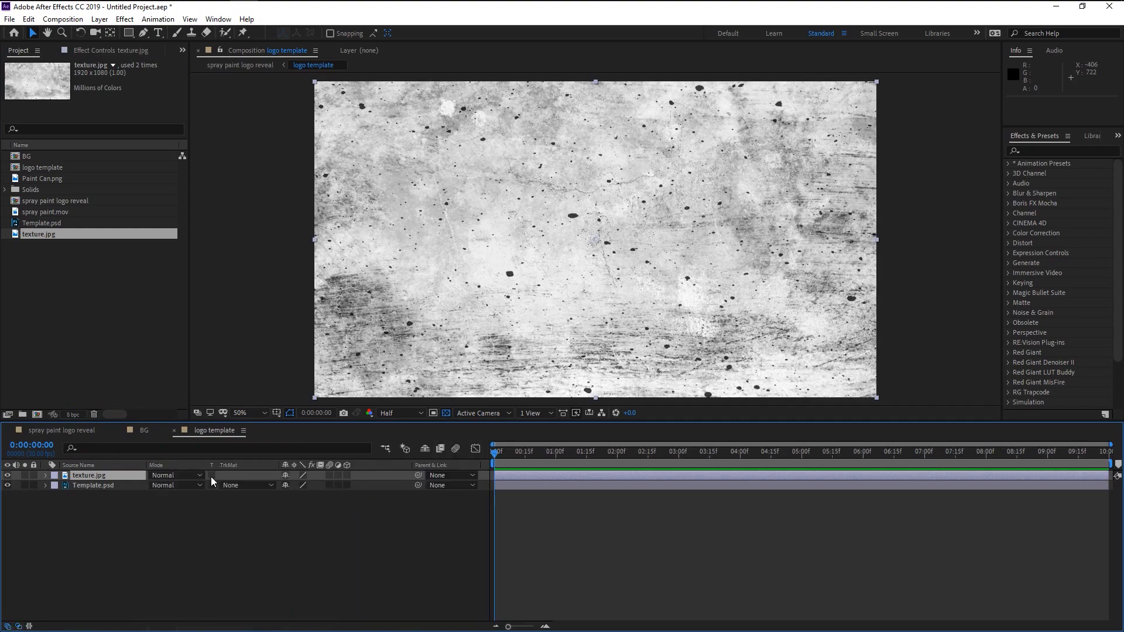
click(211, 475)
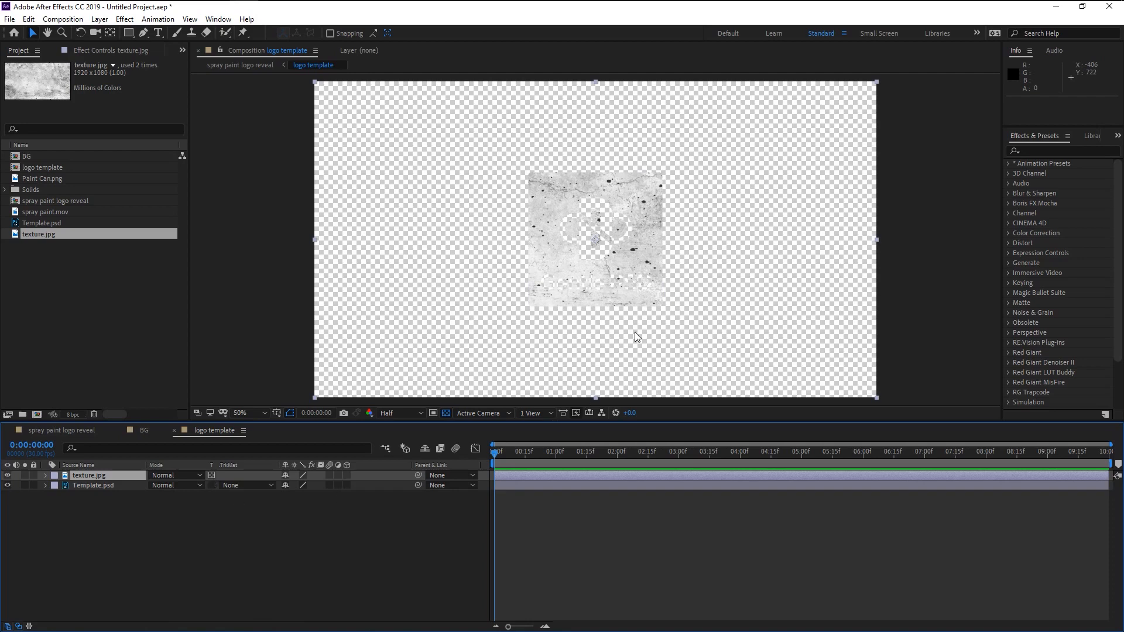
click(79, 434)
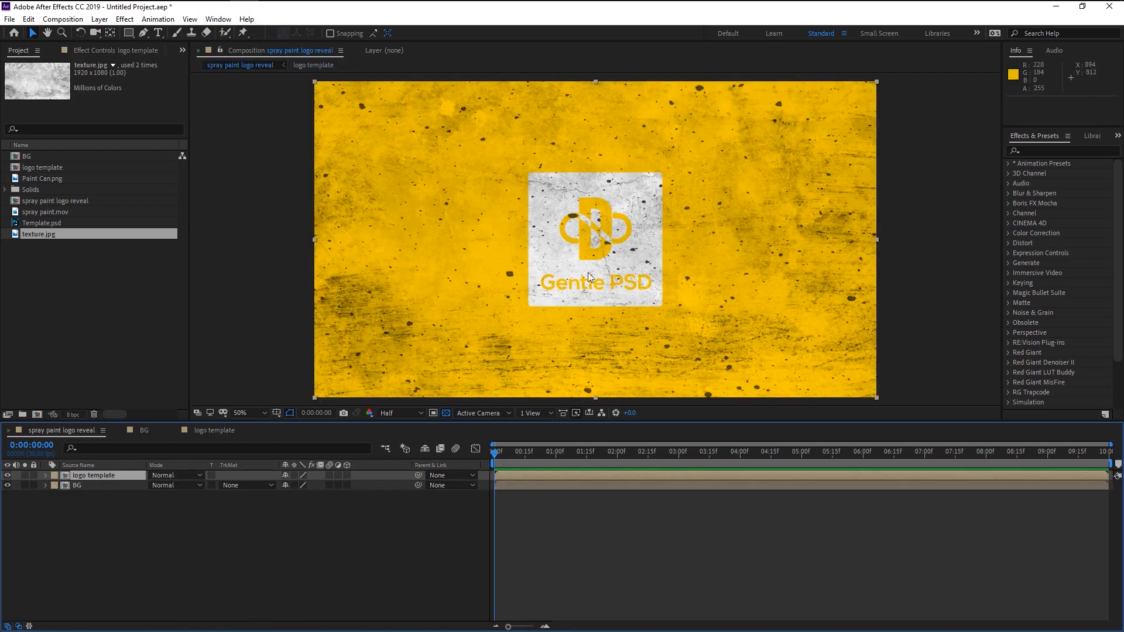
Step: Try shifting the logo template layer to about position 984, 528, and undo the move
click(609, 299)
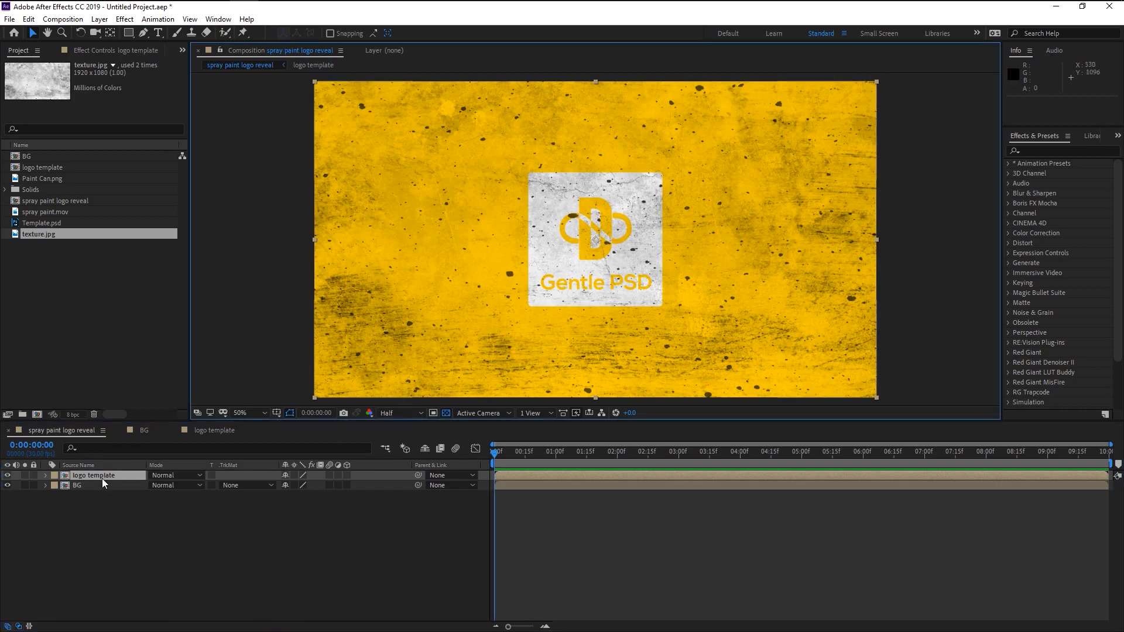
drag(633, 285, 642, 278)
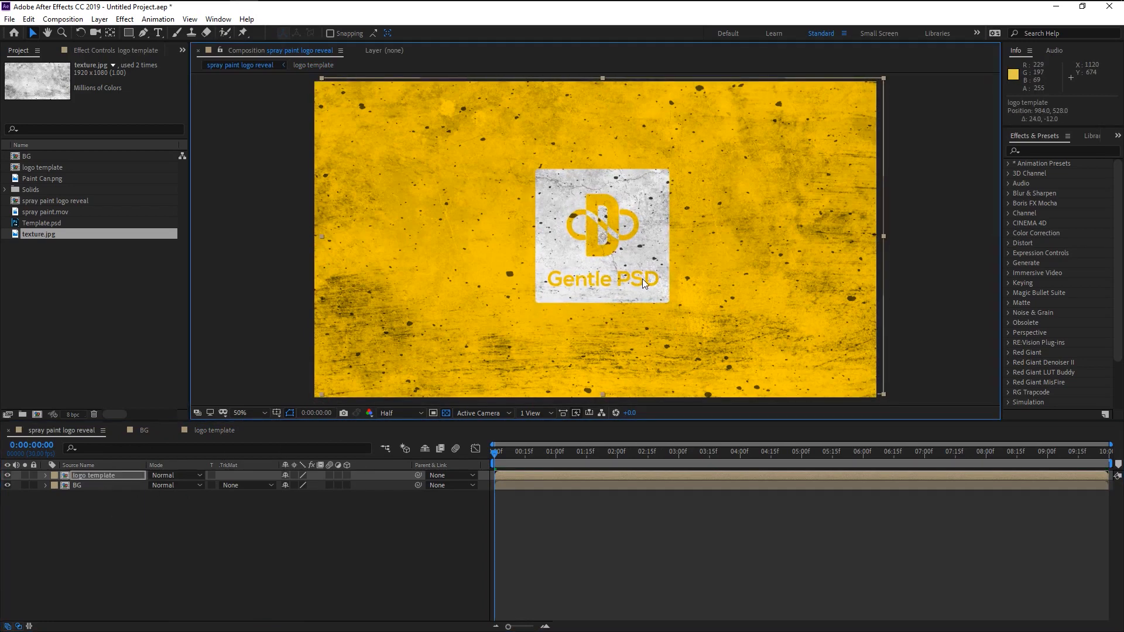
key(ctrl+z)
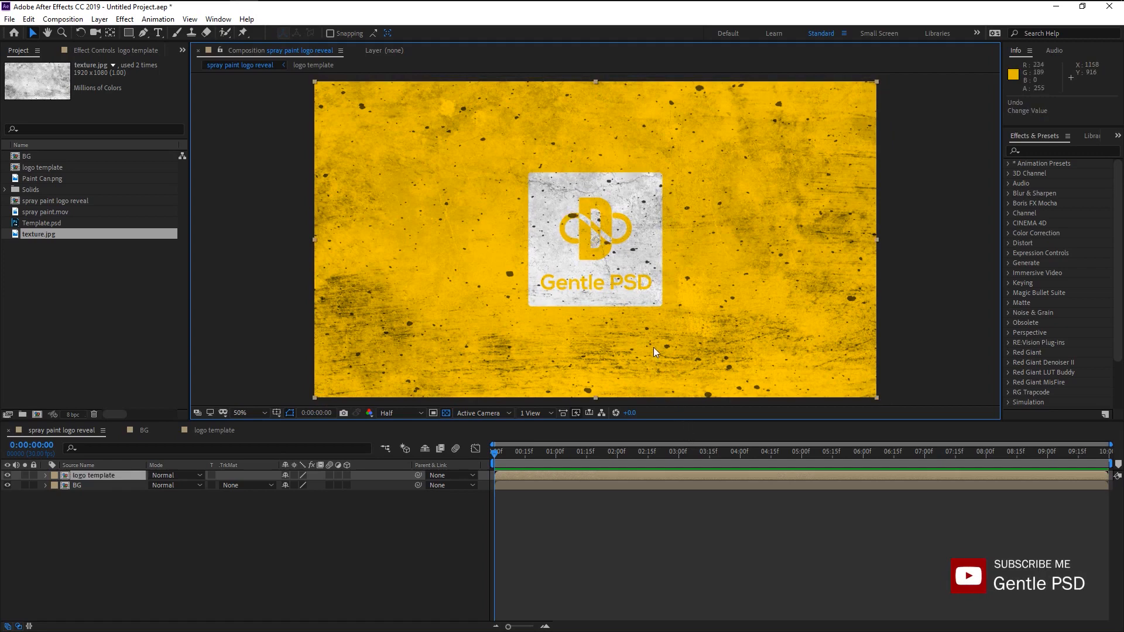
Step: Find the Bevel Alpha effect and apply it to the logo template layer
click(1036, 152)
click(1035, 152)
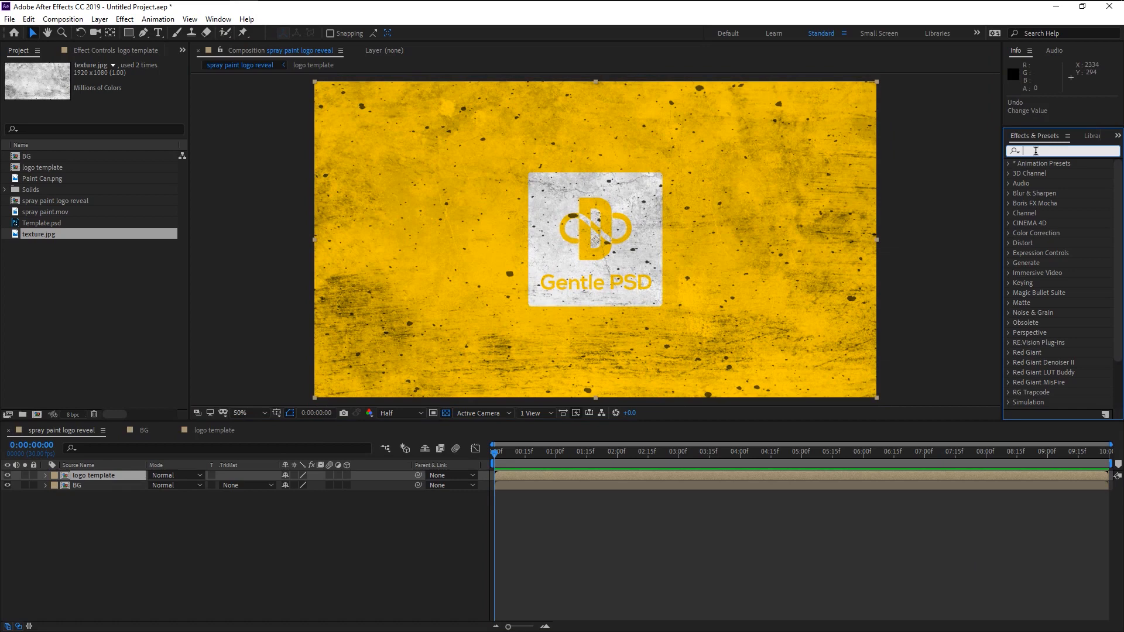
text(bevel)
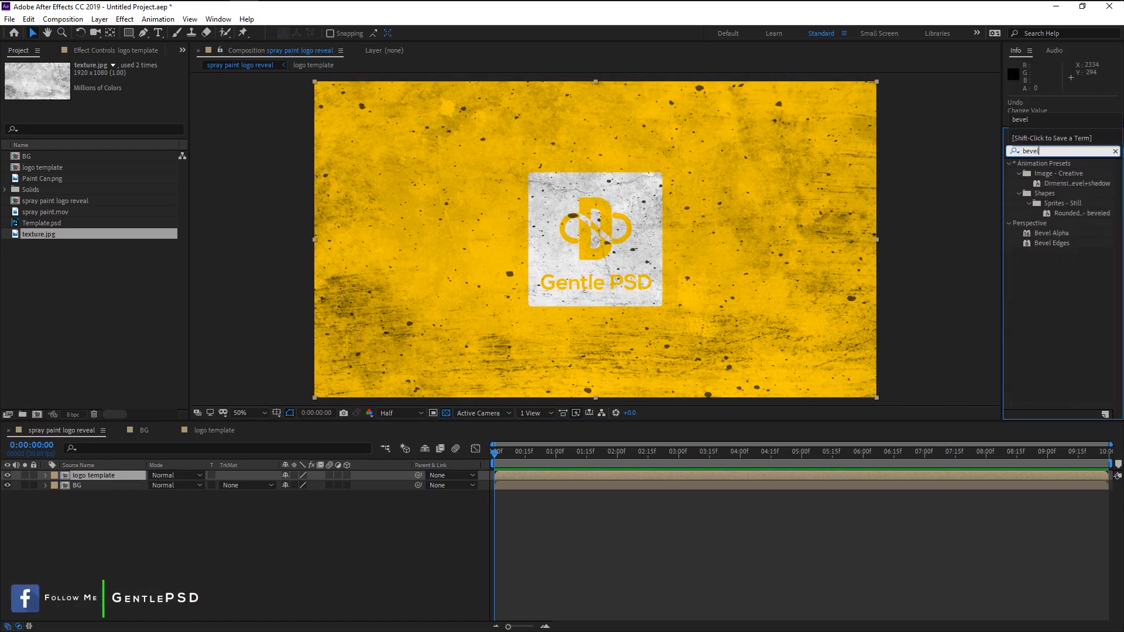
double_click(1059, 244)
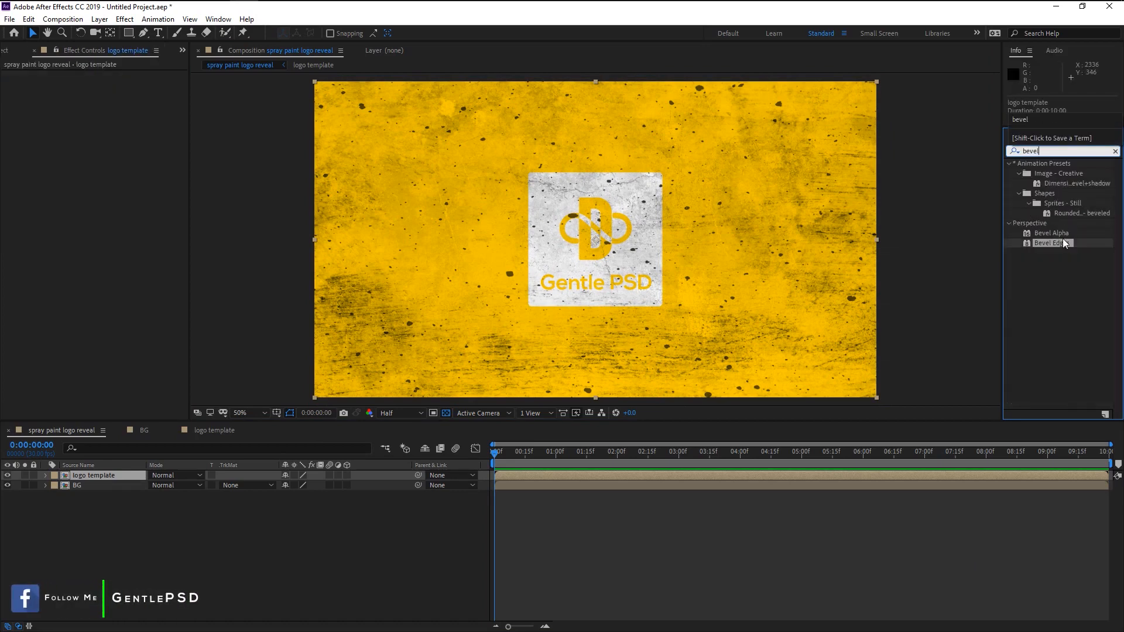
drag(1052, 233, 637, 261)
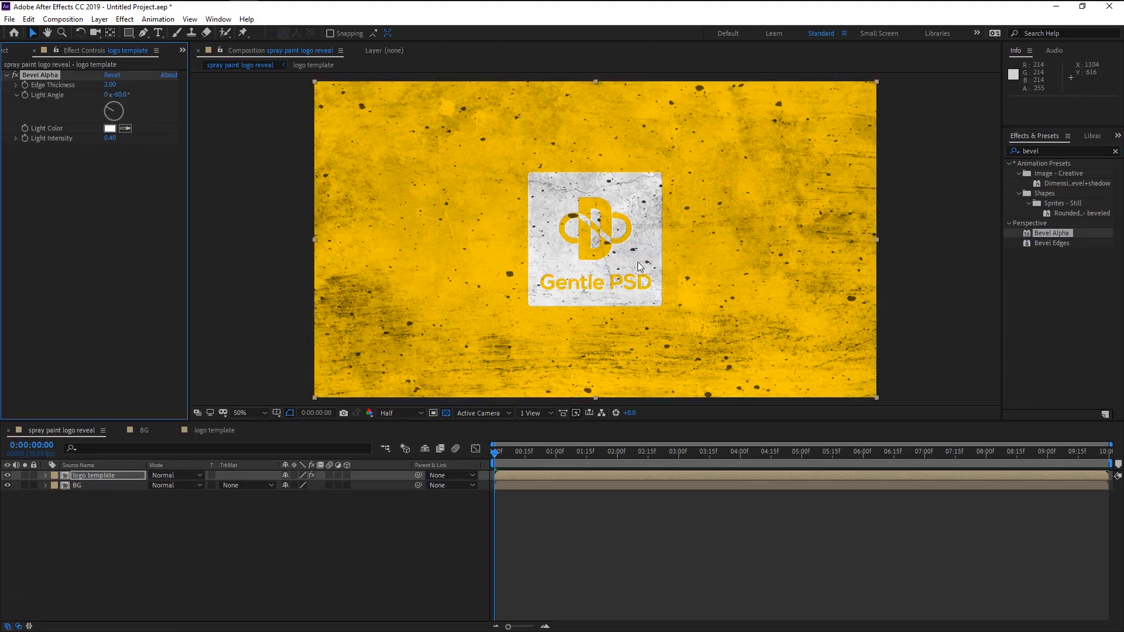
Step: Switch the preview resolution to Full and set Bevel Alpha's edge thickness to 1.7
key(.)
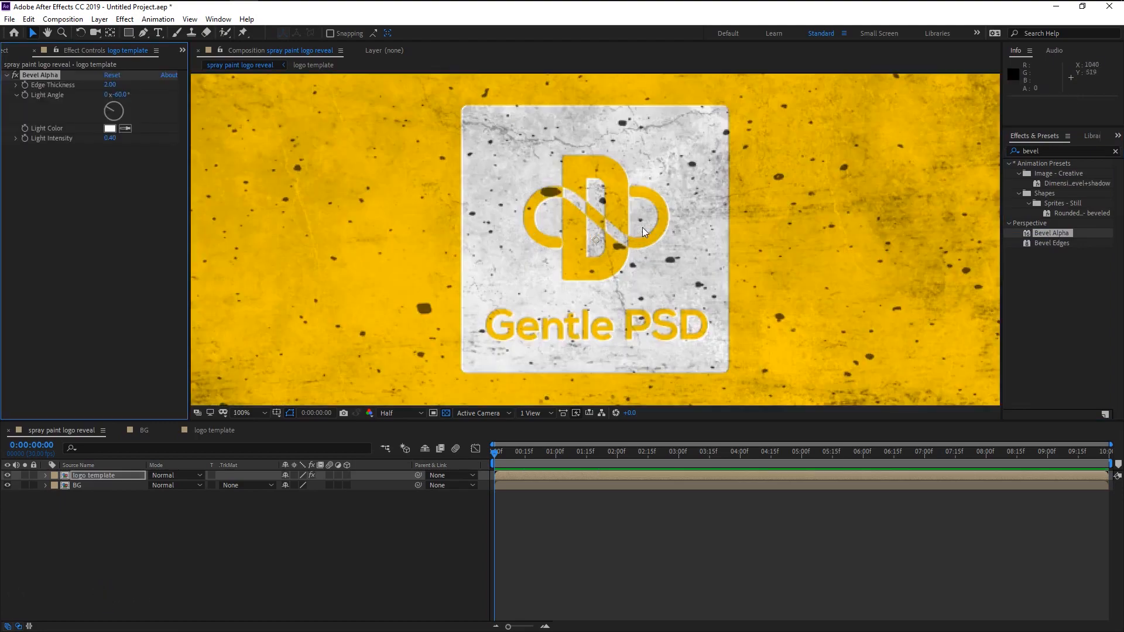
click(406, 411)
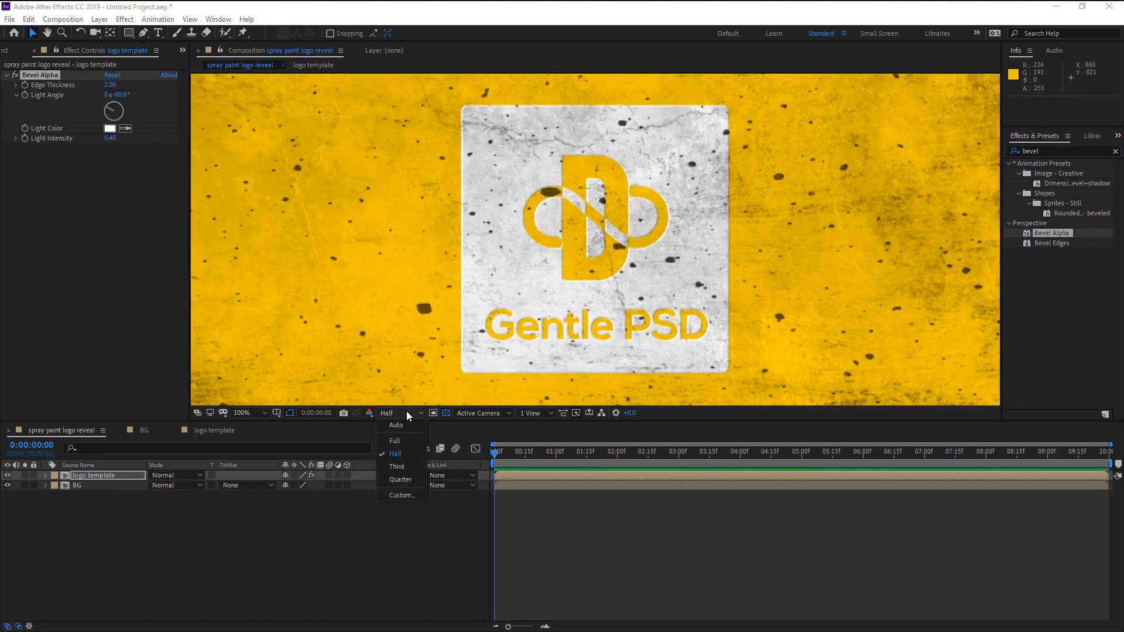
click(402, 439)
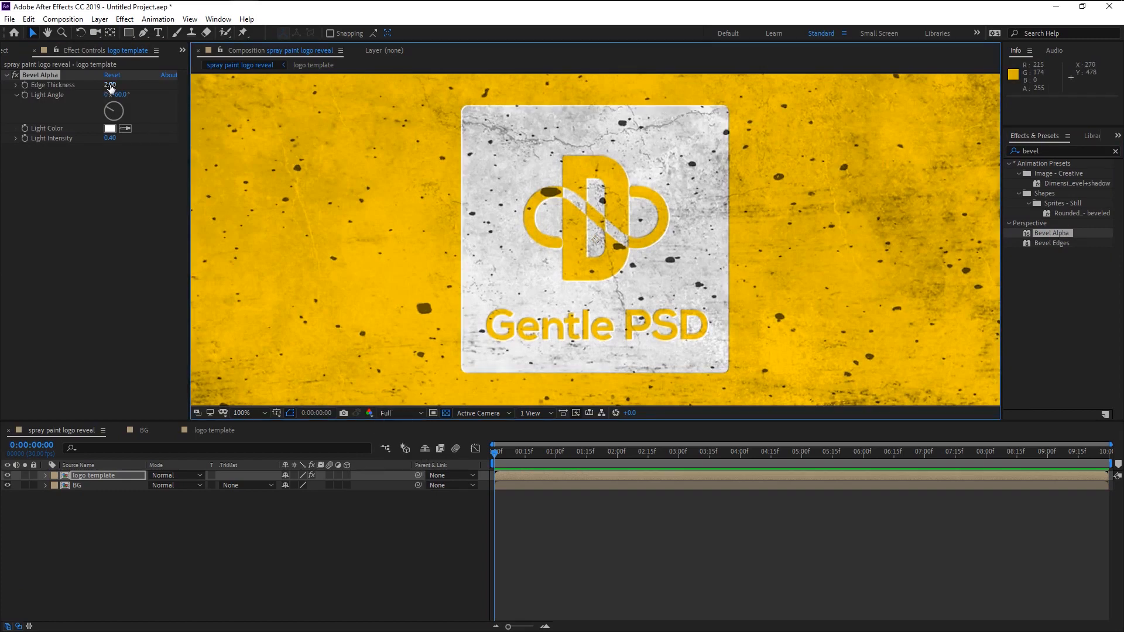
drag(114, 85, 125, 89)
drag(138, 88, 146, 88)
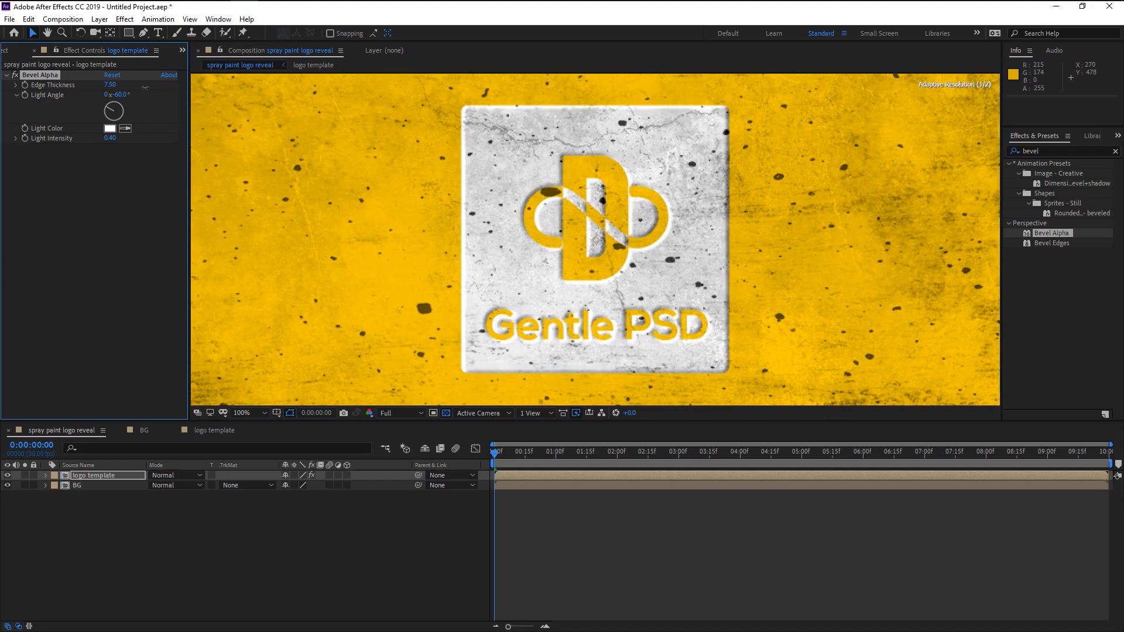
click(116, 84)
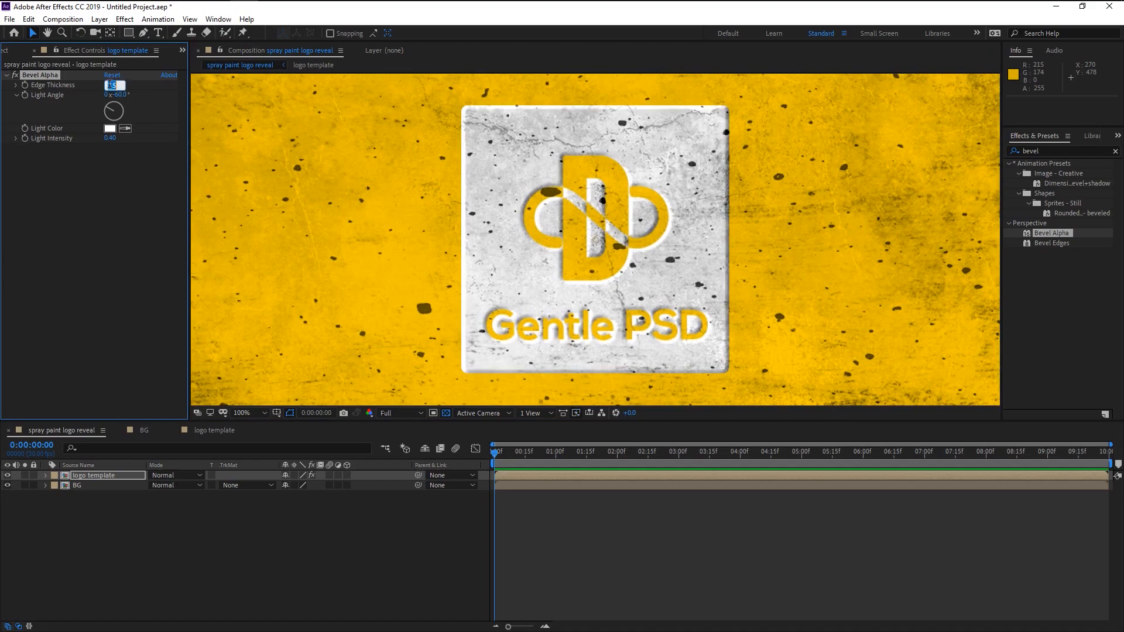
text(1.7)
key(Return)
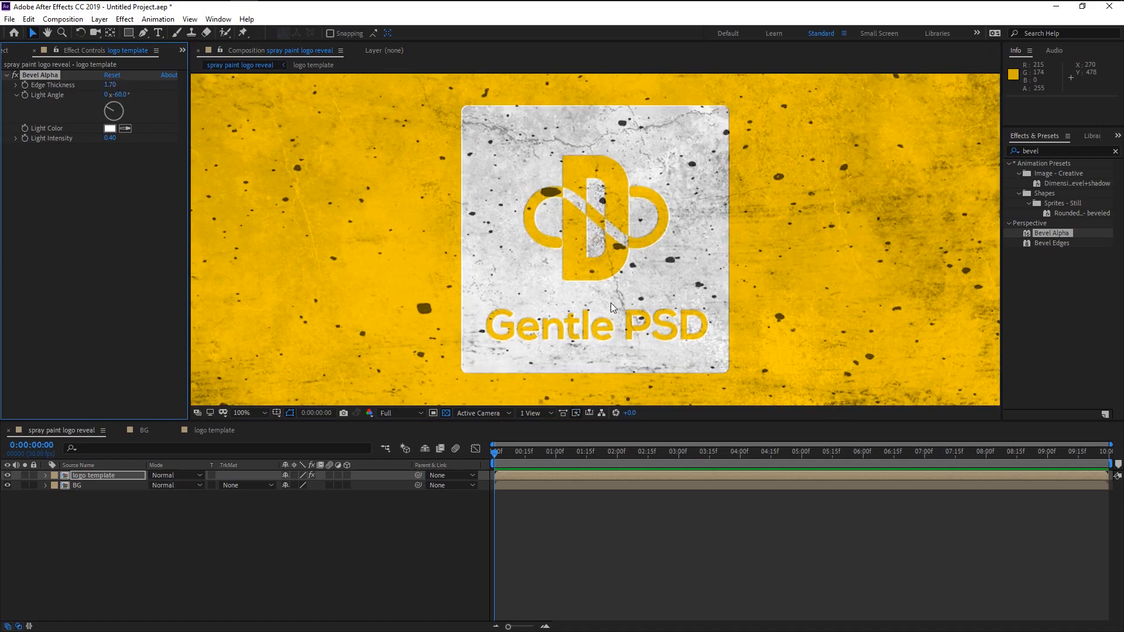
scroll(725, 204, down, 2)
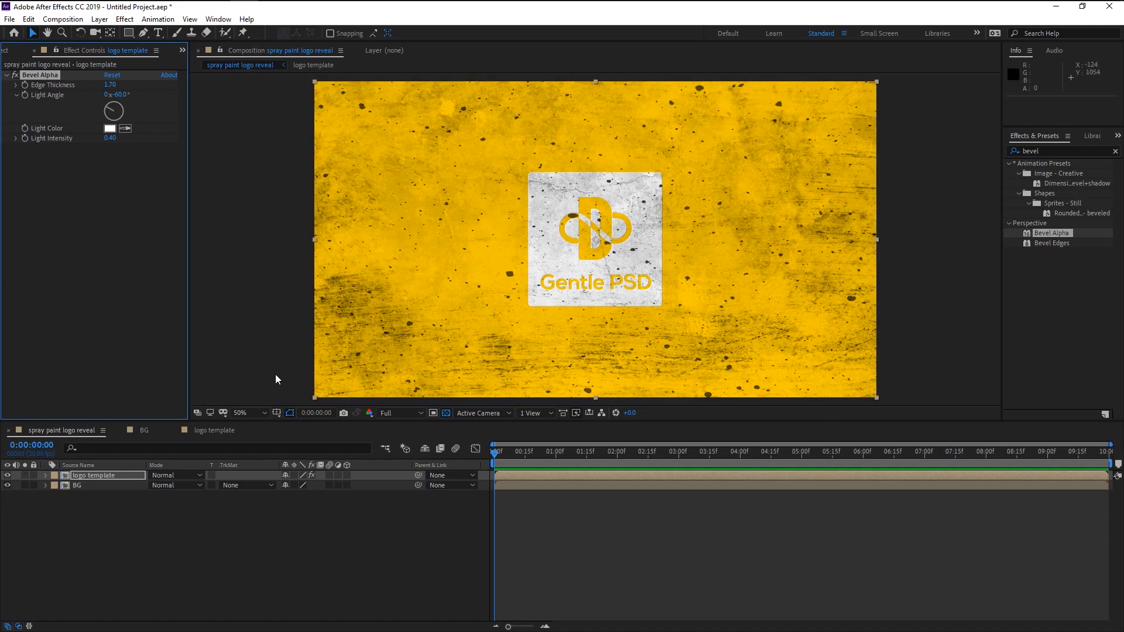
Step: Add a Drop Shadow layer style to the logo template layer
click(119, 476)
right_click(119, 476)
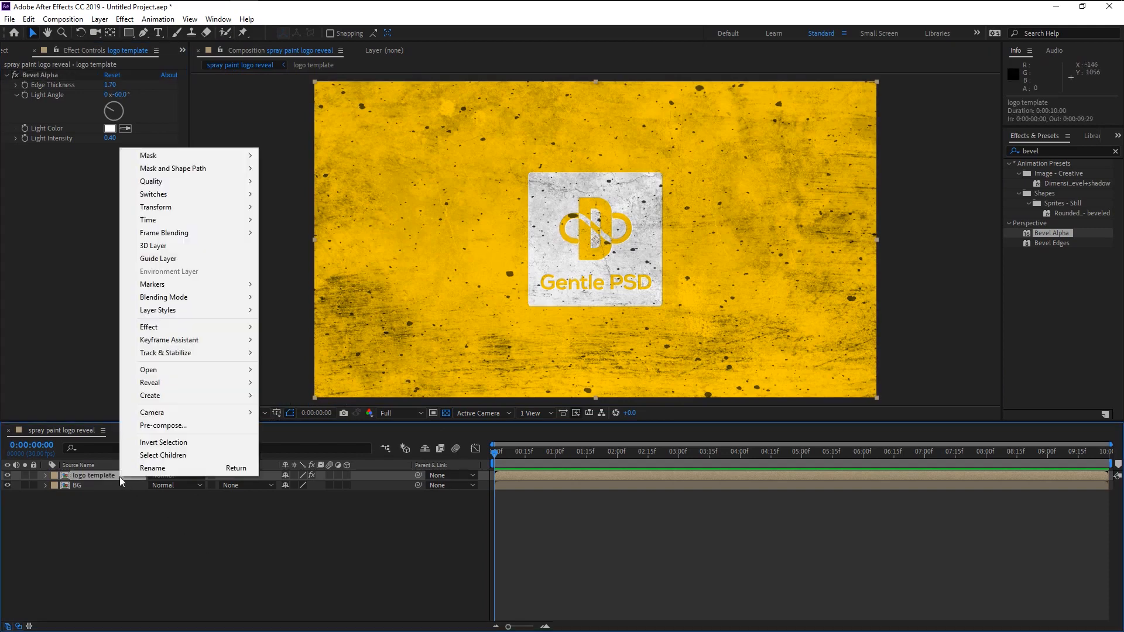
mouse_move(246, 311)
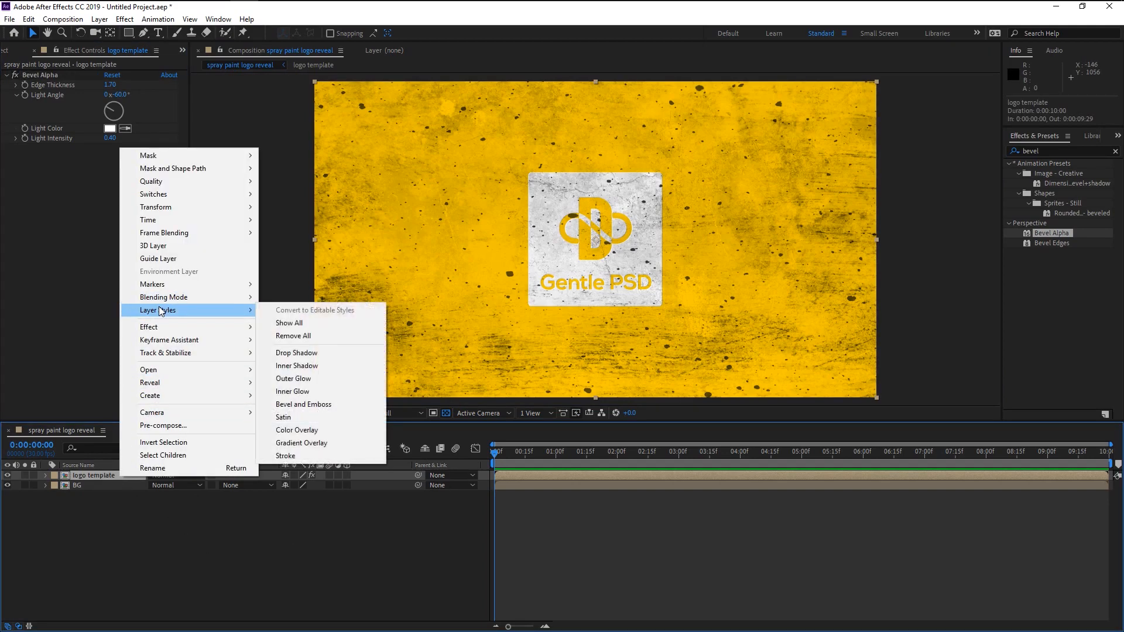
click(296, 352)
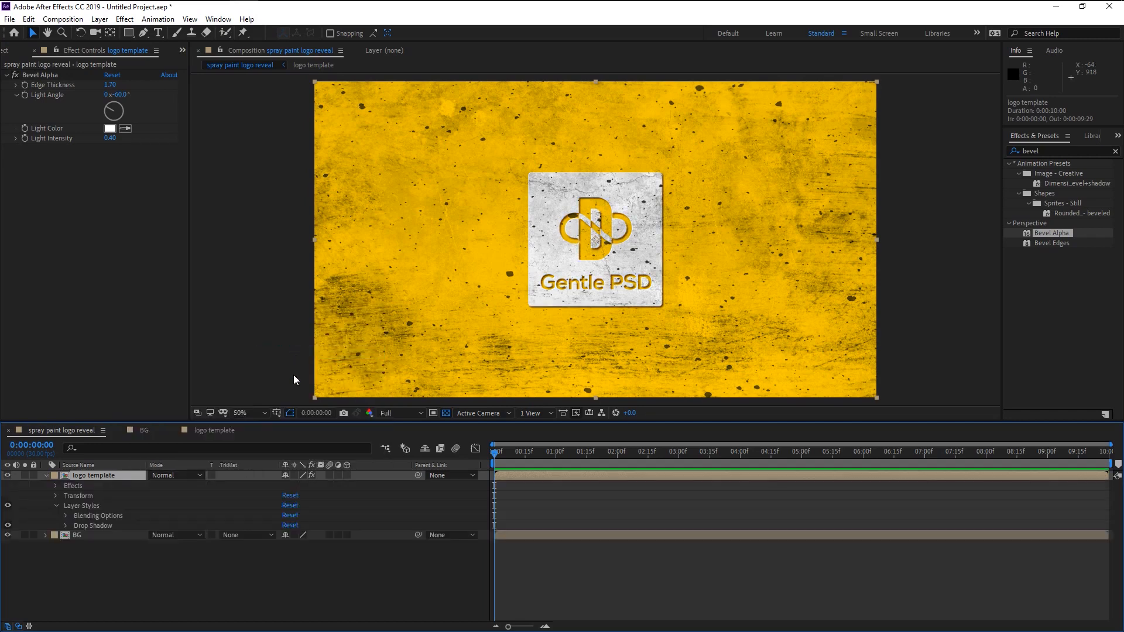
Step: Set the logo template's drop shadow to 42% opacity and size 2, and collapse the layer's properties
click(65, 525)
scroll(156, 552, down, 1)
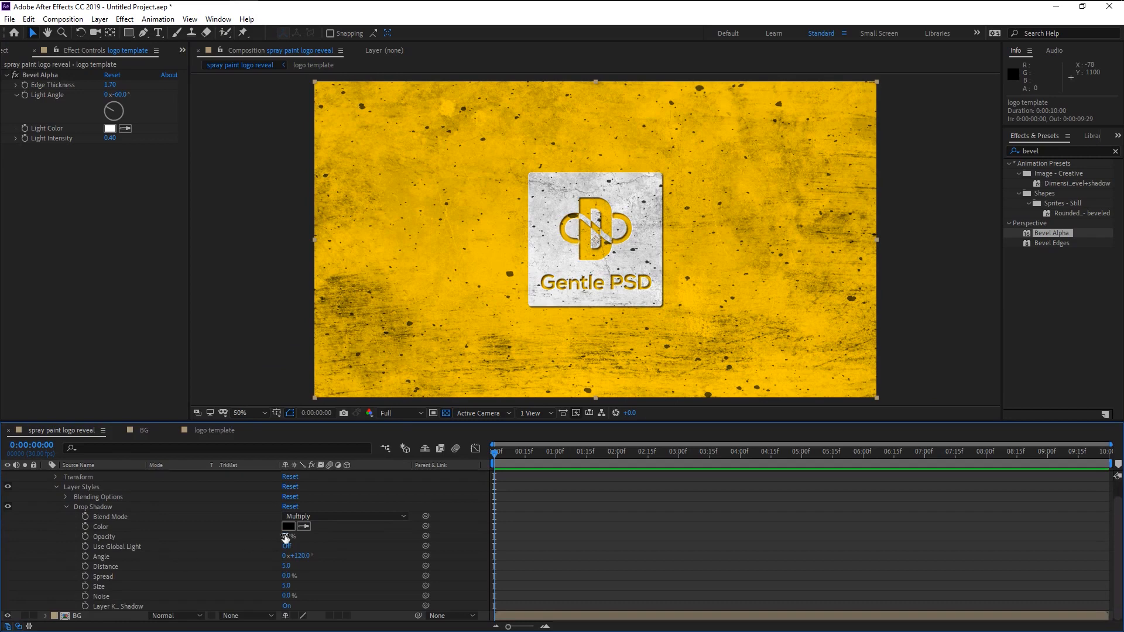
drag(286, 537, 271, 538)
drag(286, 586, 281, 586)
drag(286, 536, 281, 537)
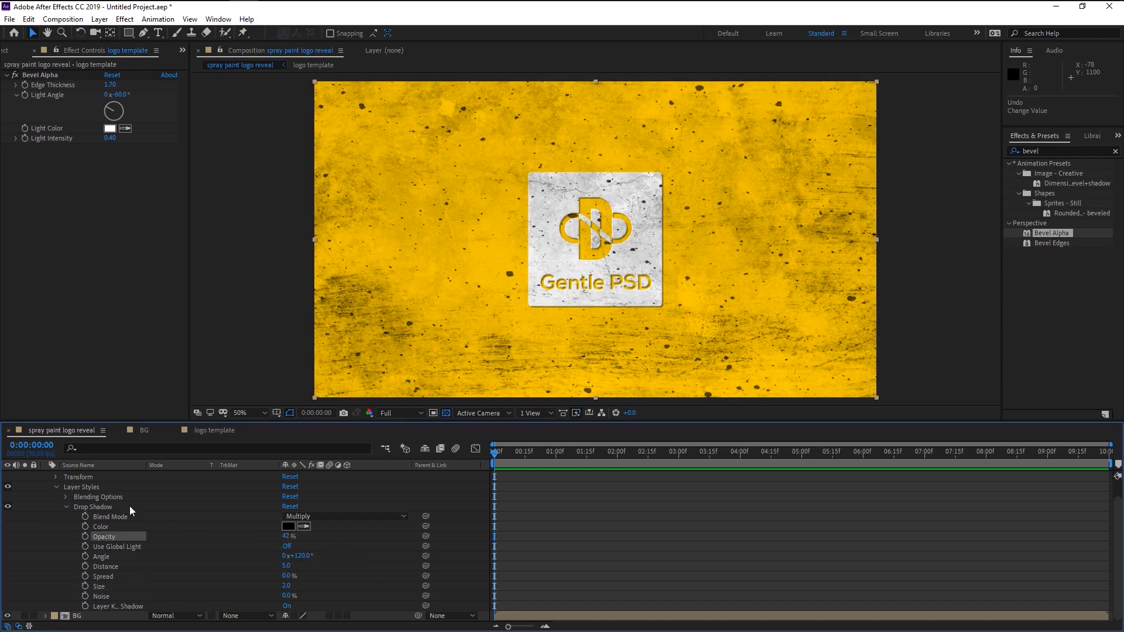
key(u)
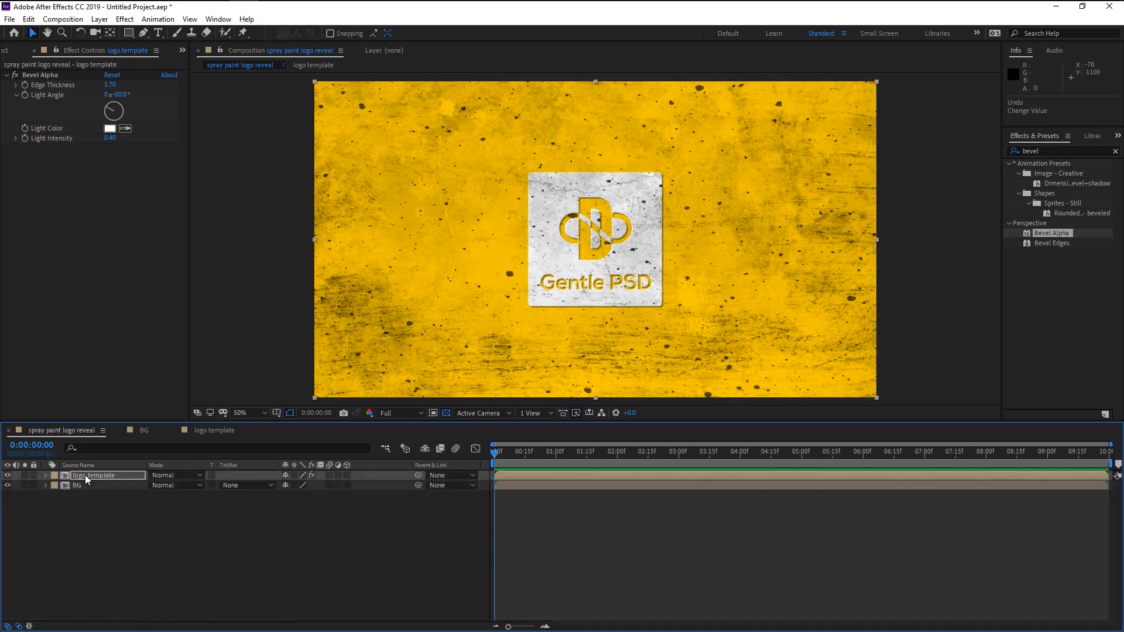
Step: Create position and rotation keyframes on the logo template layer at its current placement, and place both at 2 seconds
click(86, 475)
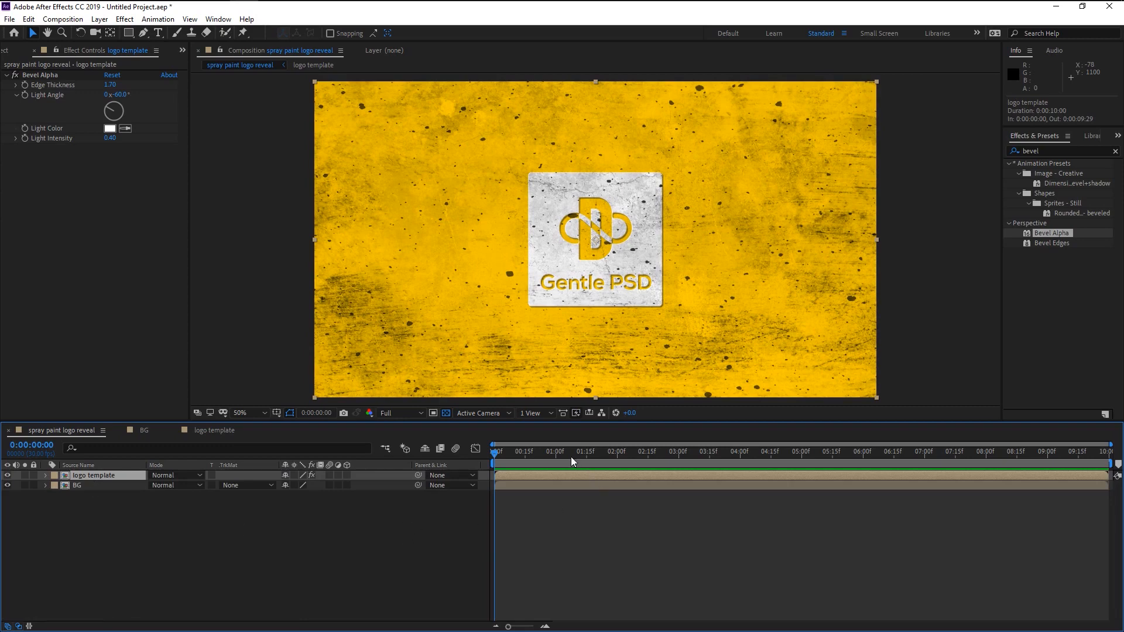
click(556, 451)
key(p)
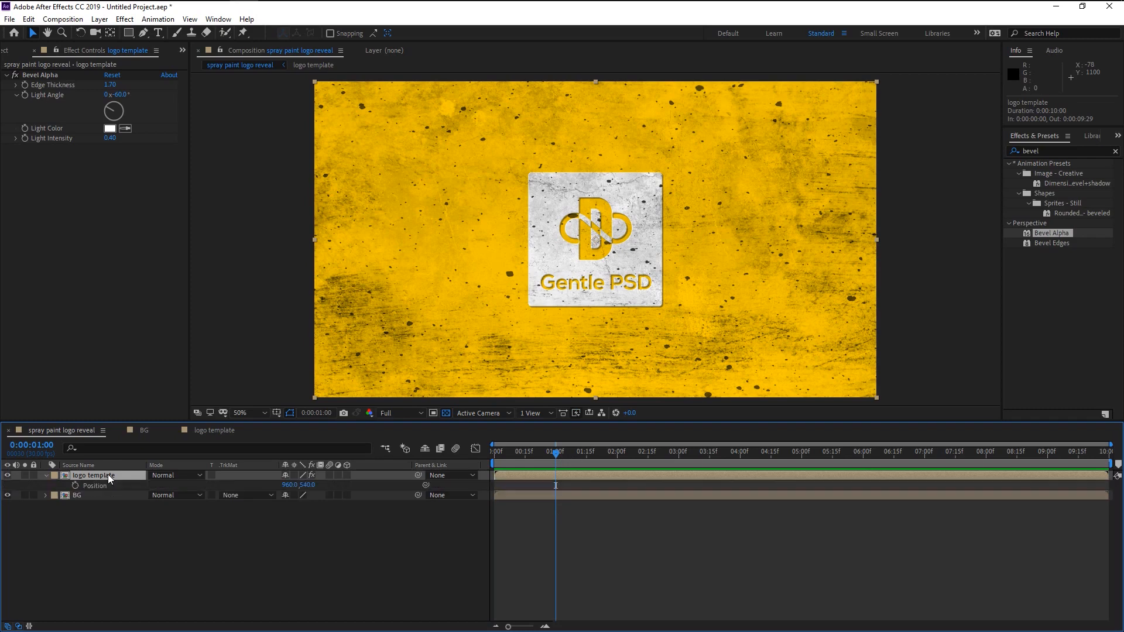
click(75, 485)
key(shift+r)
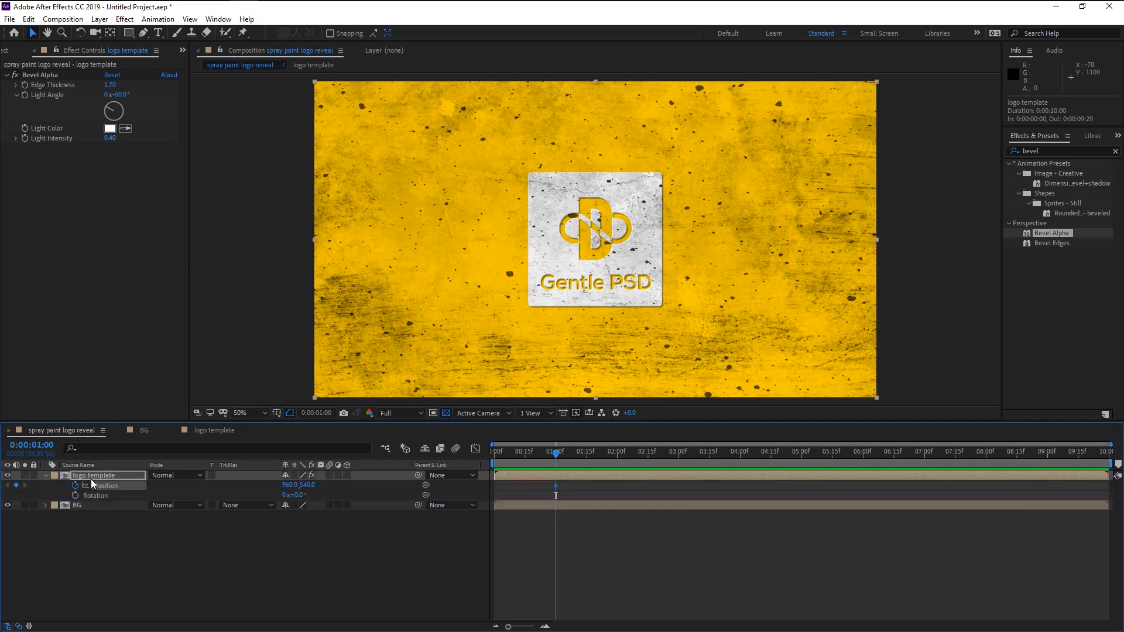
click(75, 494)
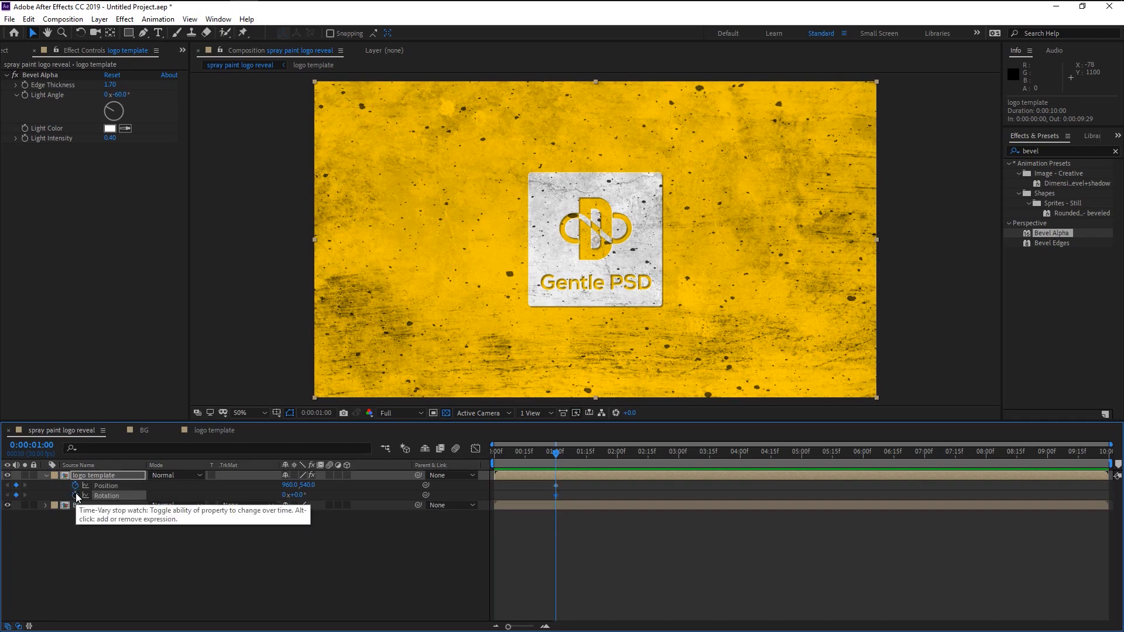
drag(549, 479, 616, 500)
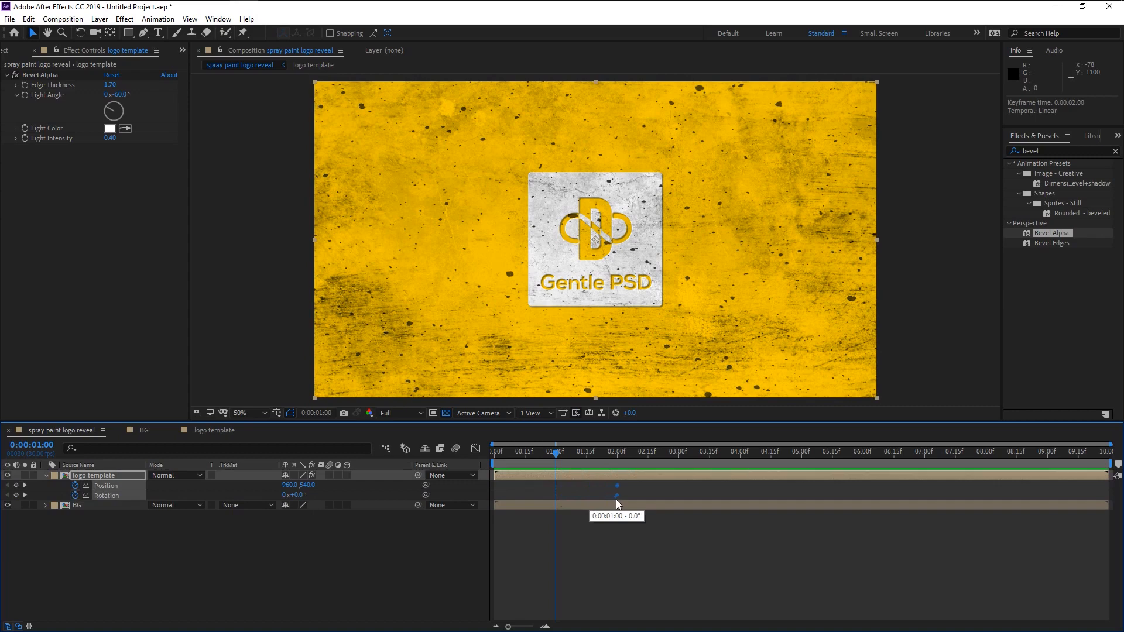
Step: At 1 second, keyframe the logo template layer below the frame at position 562, 1503 with a rotation of -25°
click(618, 452)
drag(618, 456, 555, 456)
drag(316, 487, 819, 509)
scroll(710, 295, down, 2)
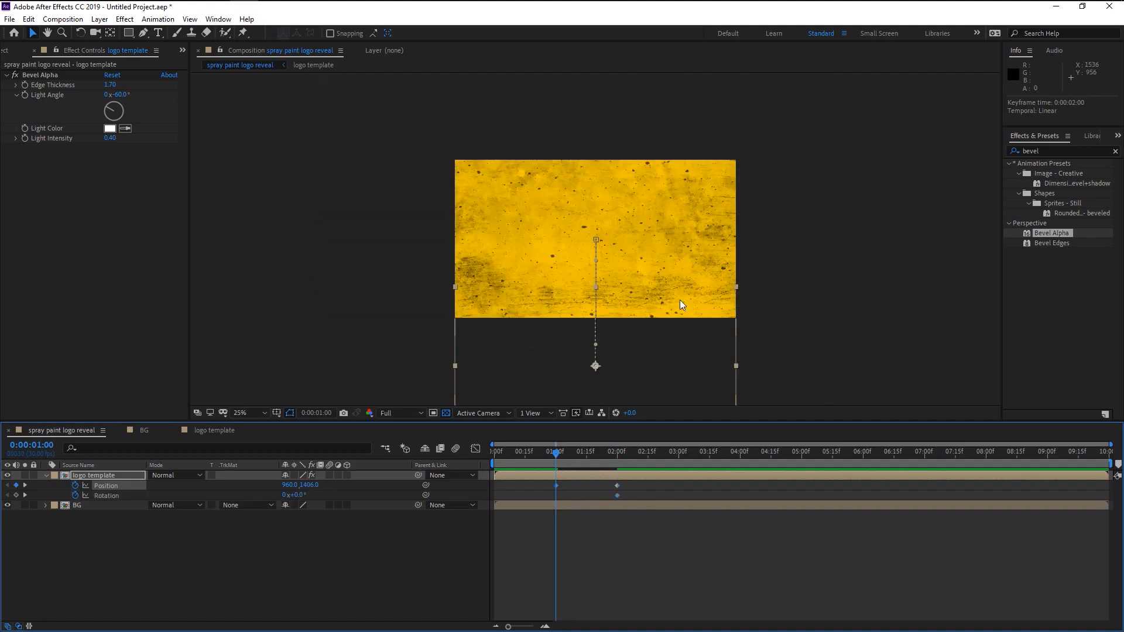
drag(308, 485, 367, 487)
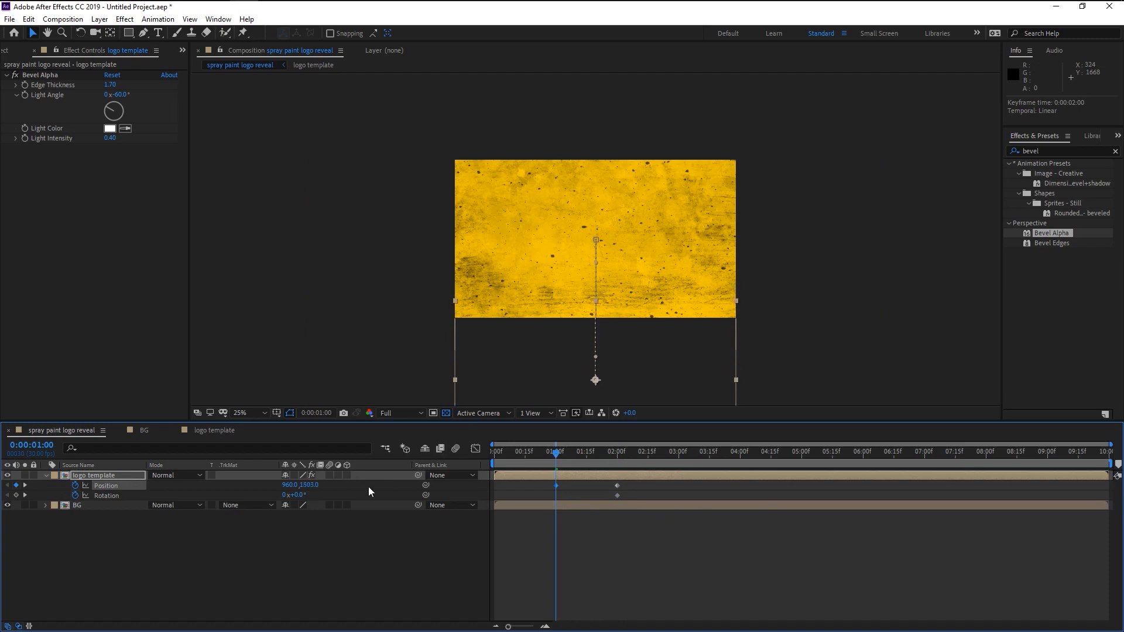
drag(290, 485, 77, 508)
mouse_move(293, 495)
mouse_down()
mouse_move(323, 494)
mouse_move(283, 494)
mouse_up()
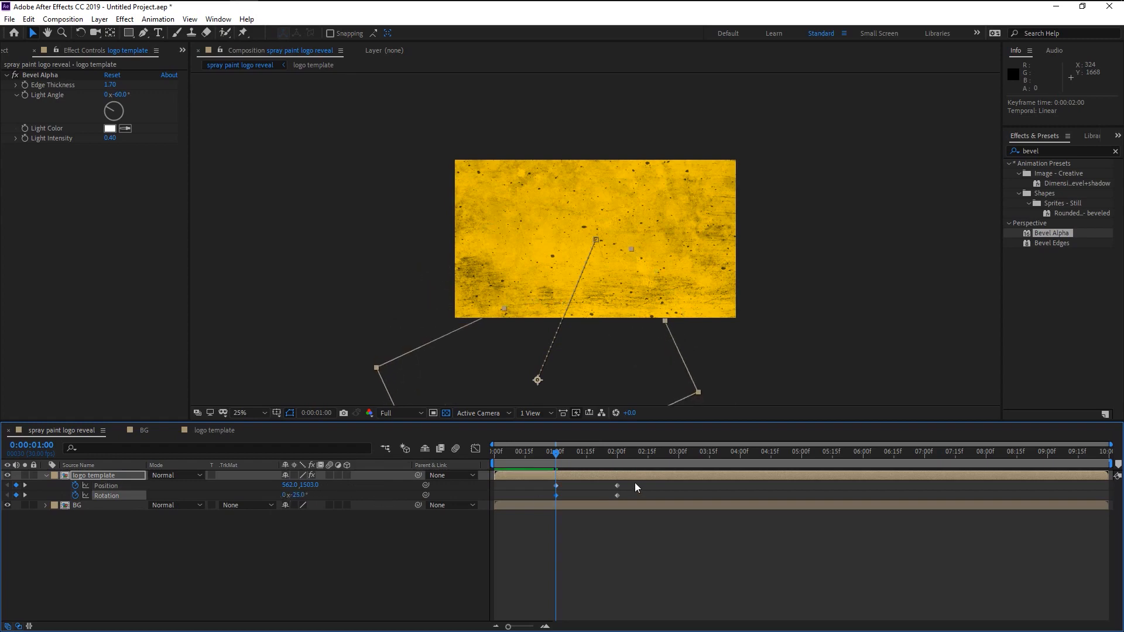
Step: Apply Easy Ease to all position and rotation keyframes of the logo template layer
drag(638, 497, 553, 491)
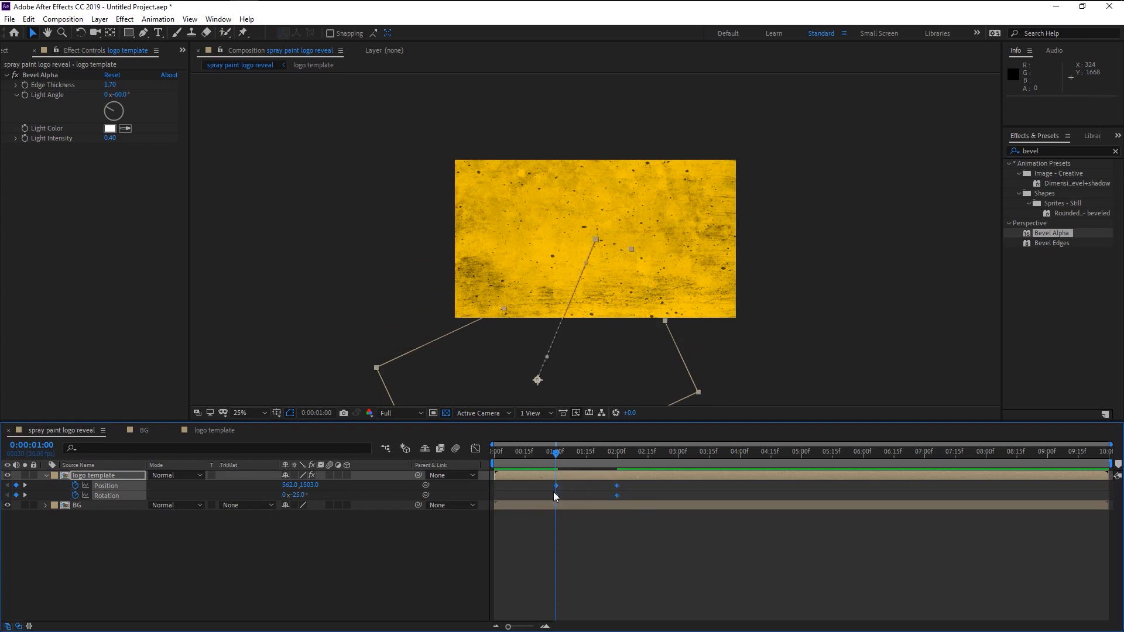
right_click(556, 493)
mouse_move(578, 490)
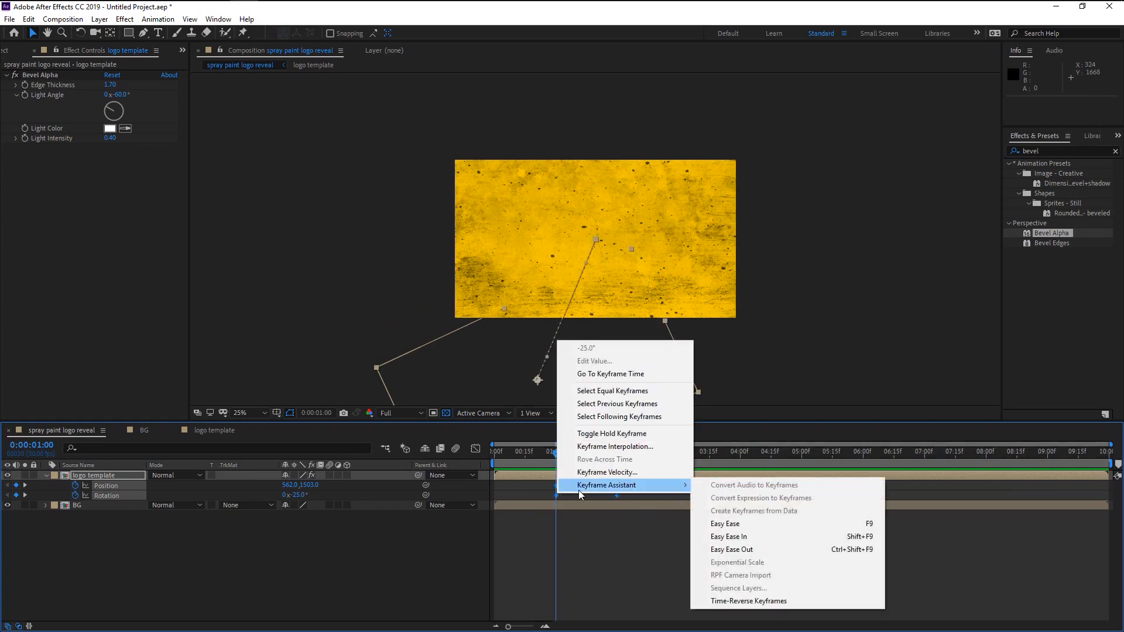
click(759, 522)
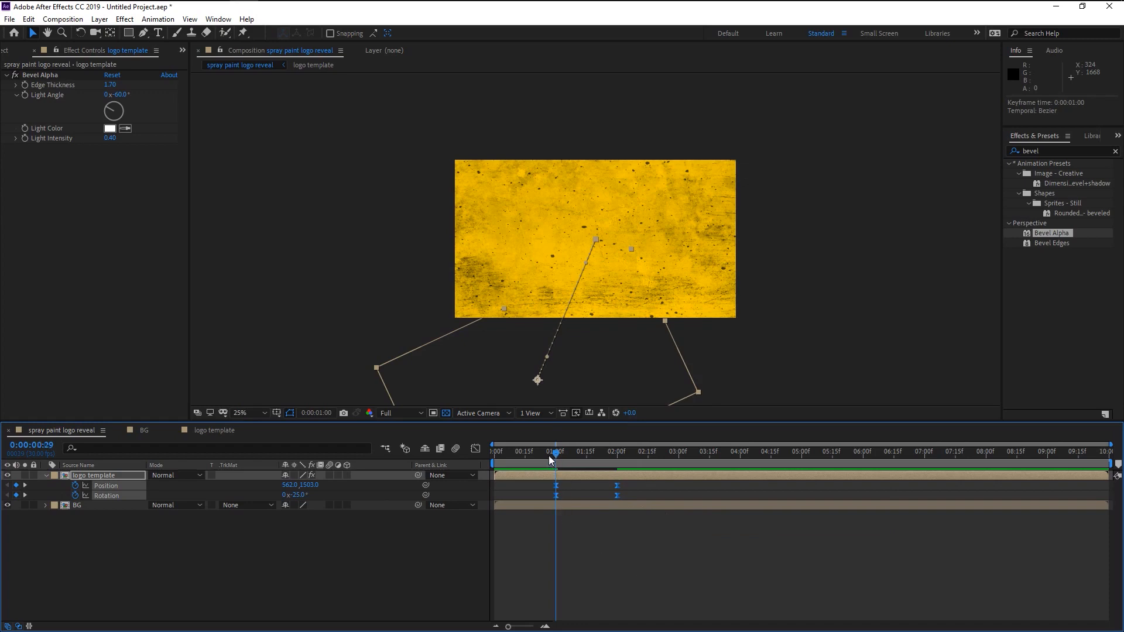
Step: Play the logo template's entrance animation from the beginning of the composition
drag(550, 460, 482, 464)
key(period)
key(space)
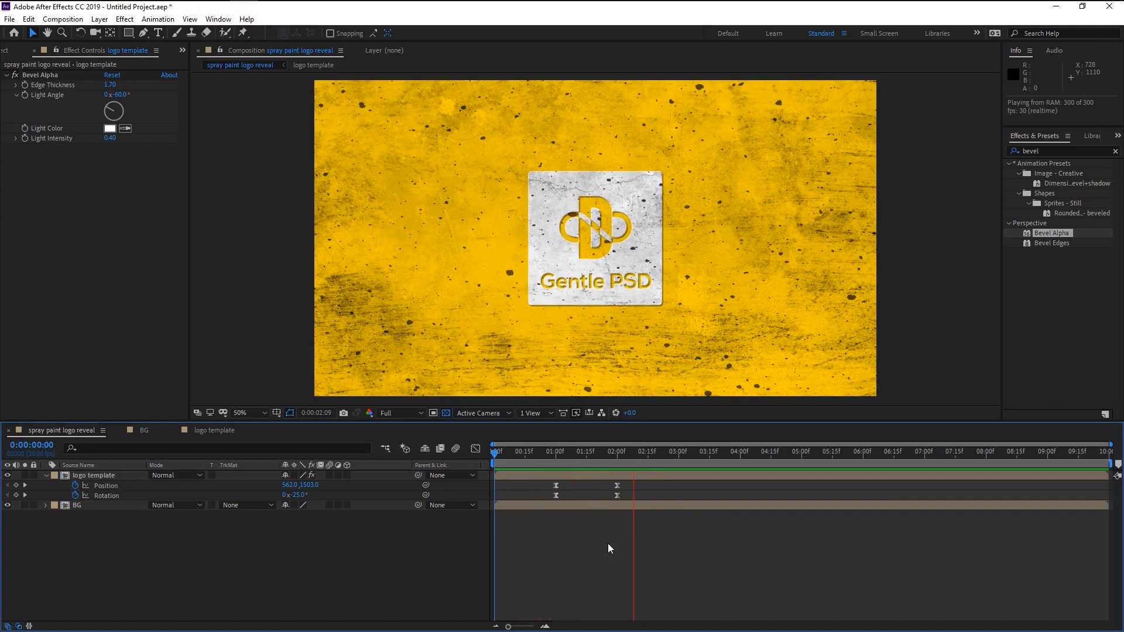
key(space)
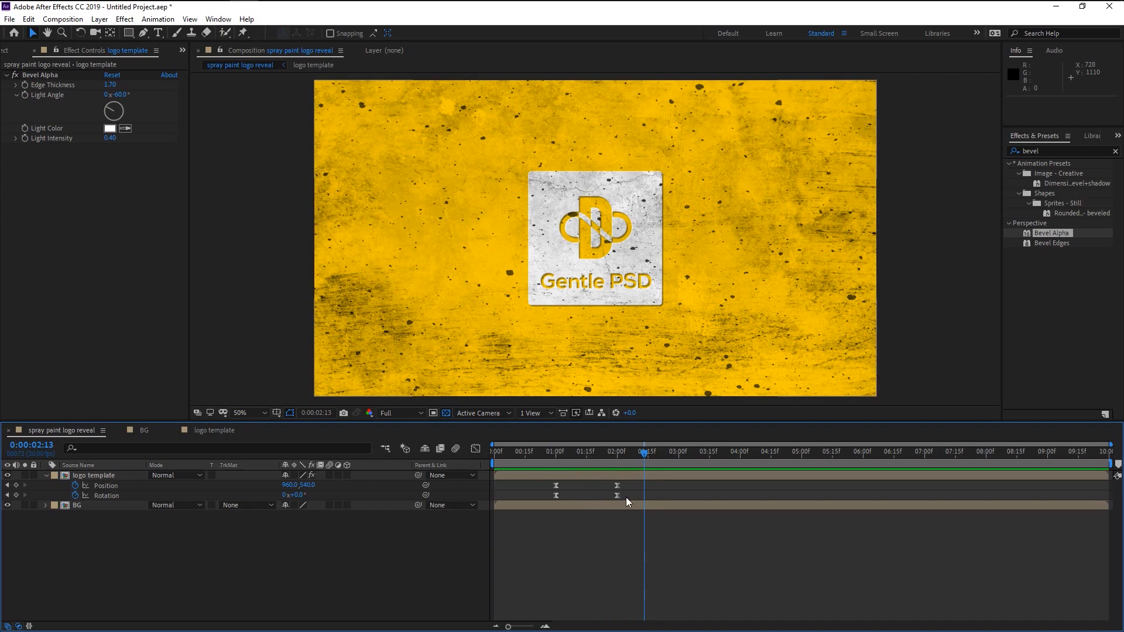
Step: Shorten the entrance by moving the ending position and rotation keyframes to about 0:00:01:20, and play it back
drag(626, 497, 597, 494)
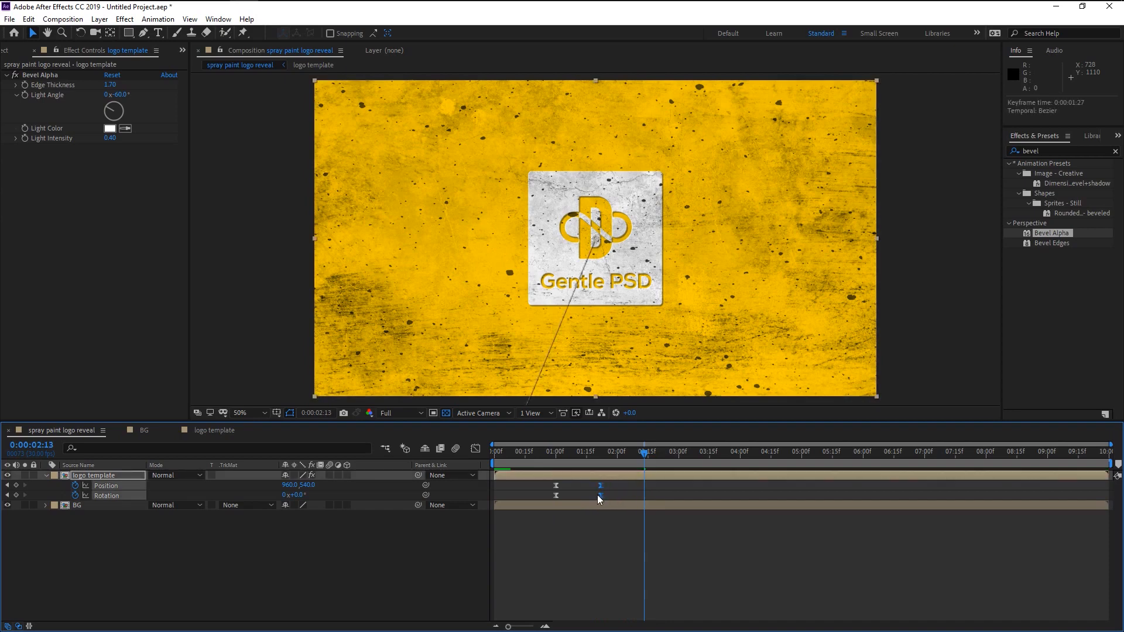
click(547, 453)
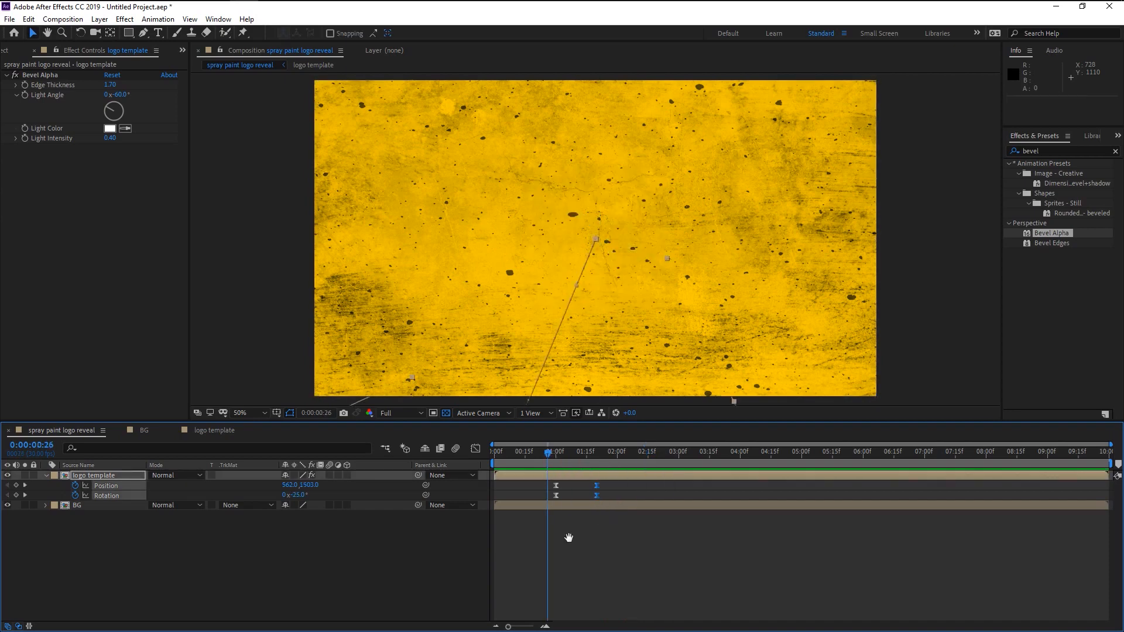
key(space)
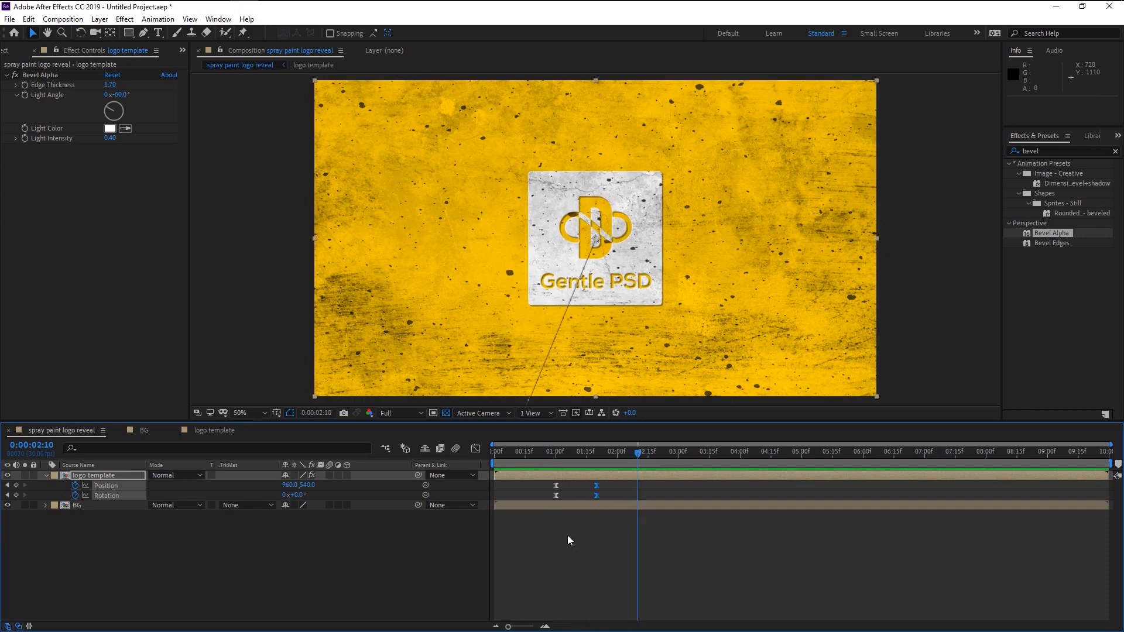
key(space)
Step: Clear the effects search and collapse the logo template layer's properties, returning to the project's file list
click(1115, 151)
click(416, 556)
click(46, 475)
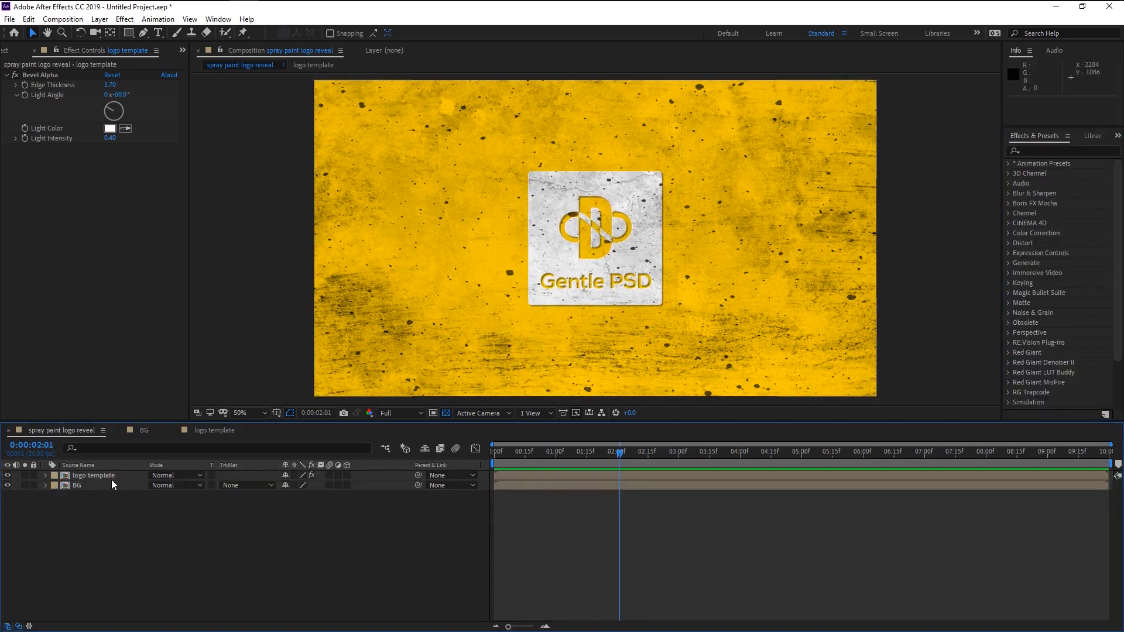
click(6, 52)
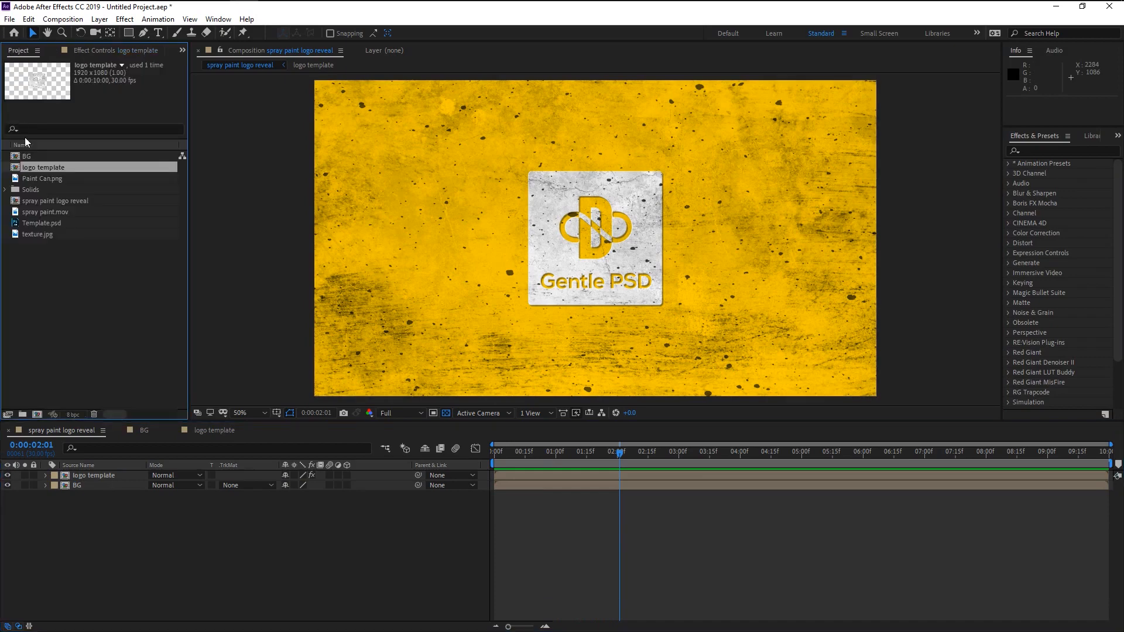
Step: Add Paint Can.png above the logo template layer and move it up slightly over the logo
click(41, 181)
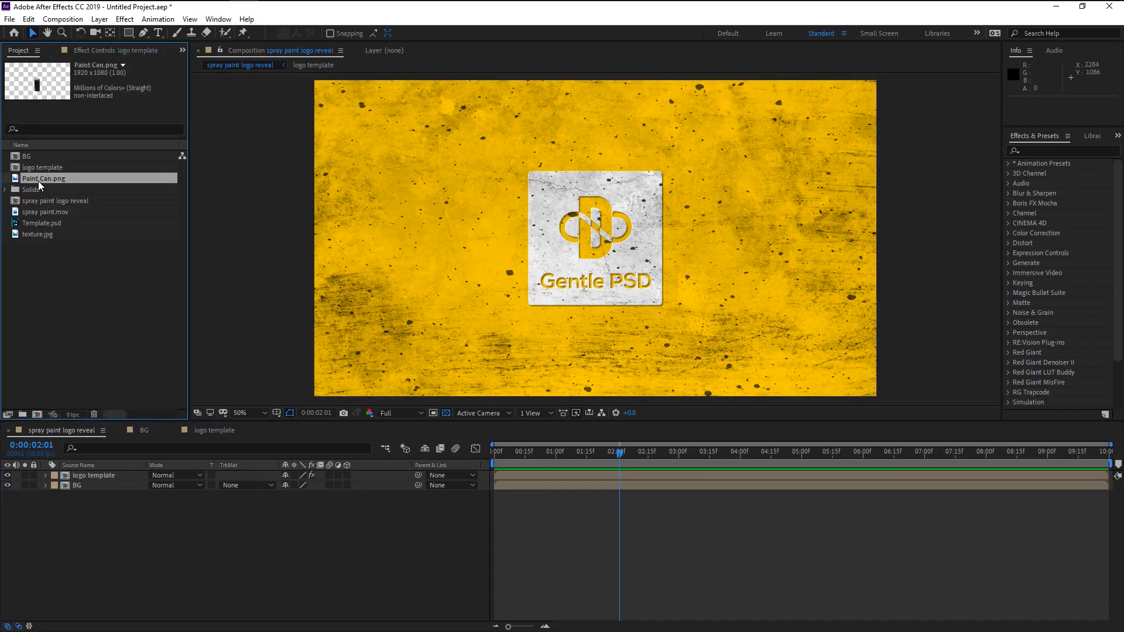
mouse_move(38, 181)
mouse_down()
mouse_move(76, 377)
mouse_move(118, 471)
mouse_move(134, 473)
mouse_up()
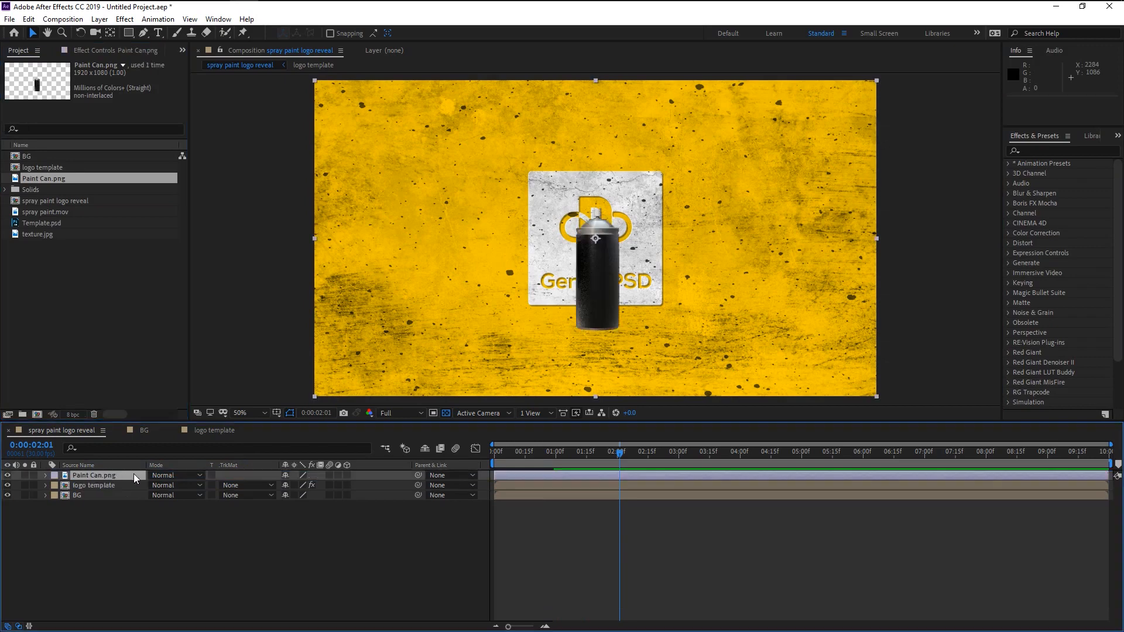
drag(603, 284, 603, 266)
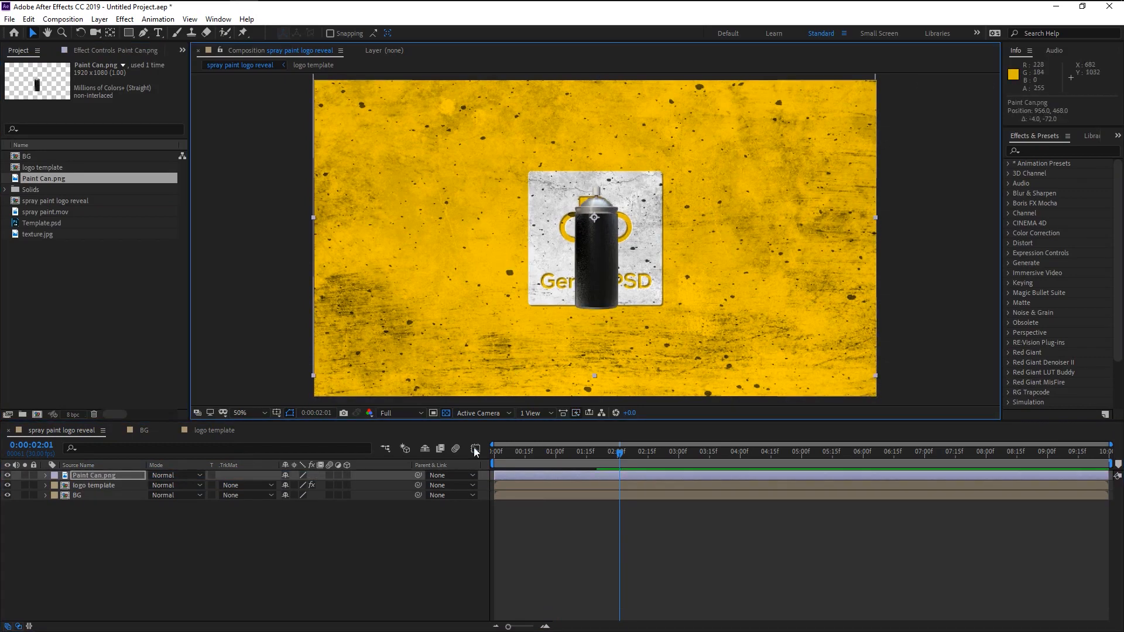
Step: Pre-compose the Paint Can.png layer into a new composition named "spray can", moving all attributes into it
click(143, 476)
right_click(142, 473)
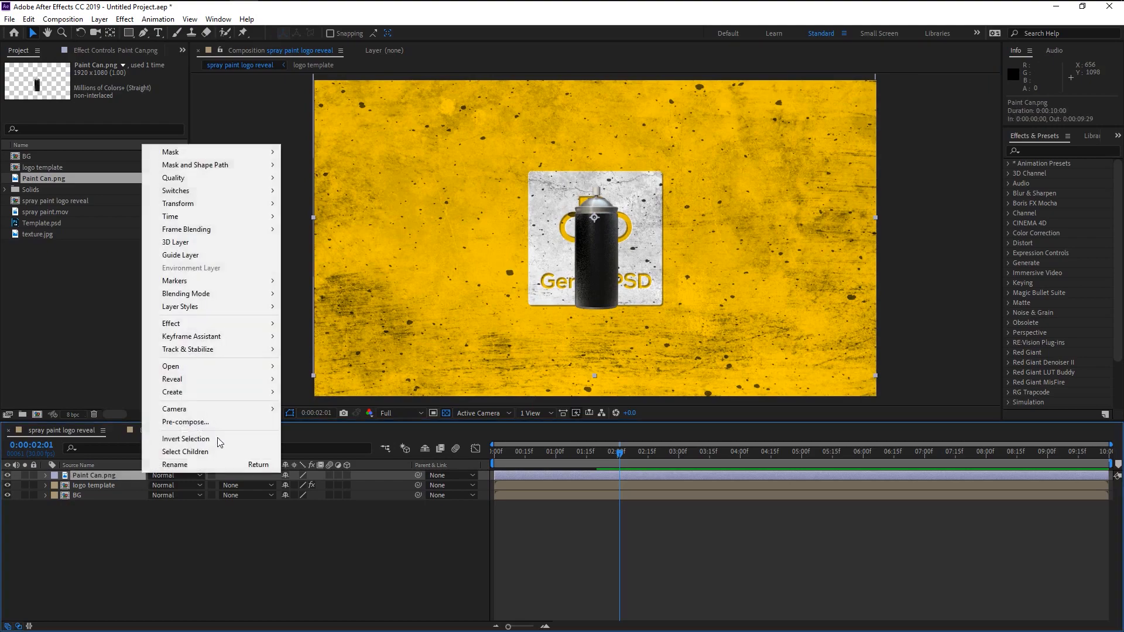
click(231, 423)
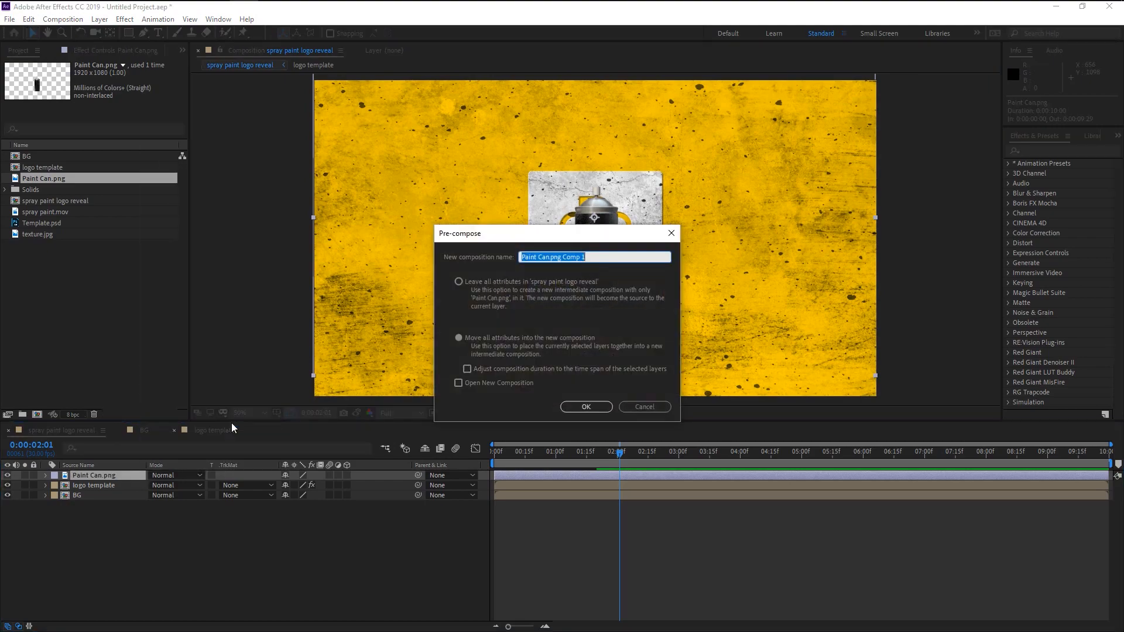
text(spray can)
key(Return)
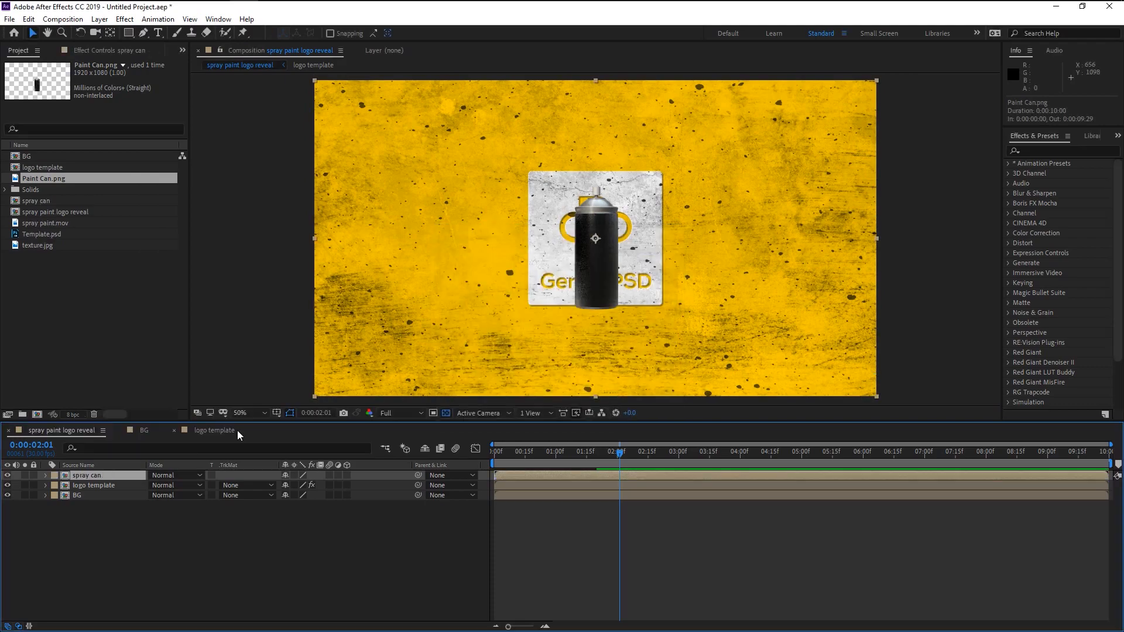
Step: Open the spray can composition and add a full-size gray solid with color 686868 above the can
double_click(119, 476)
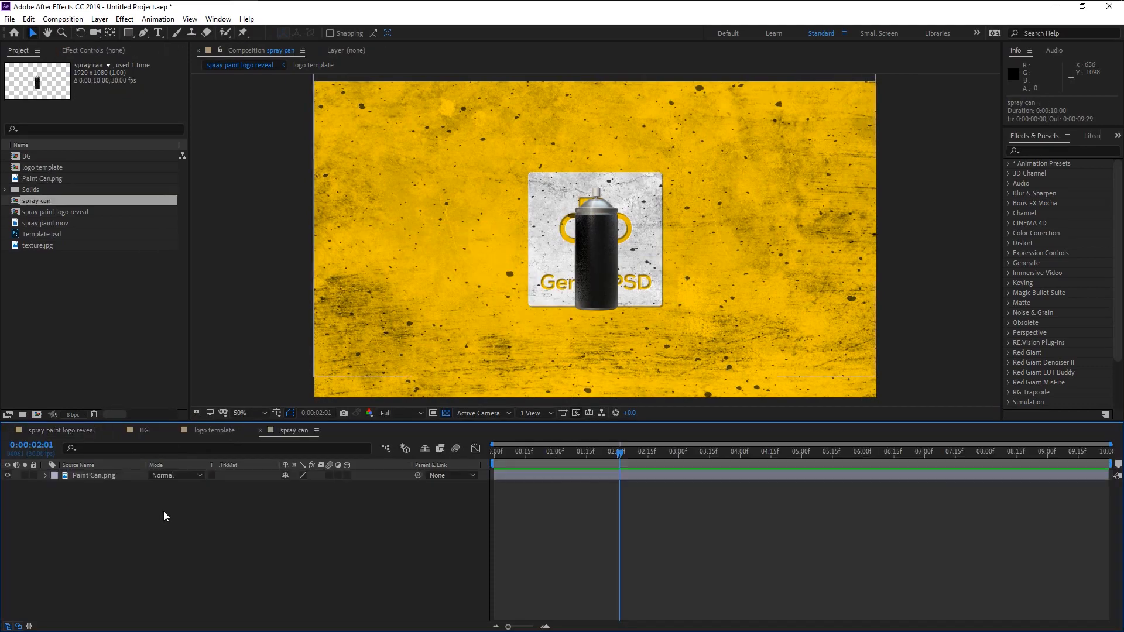
right_click(182, 519)
mouse_move(320, 391)
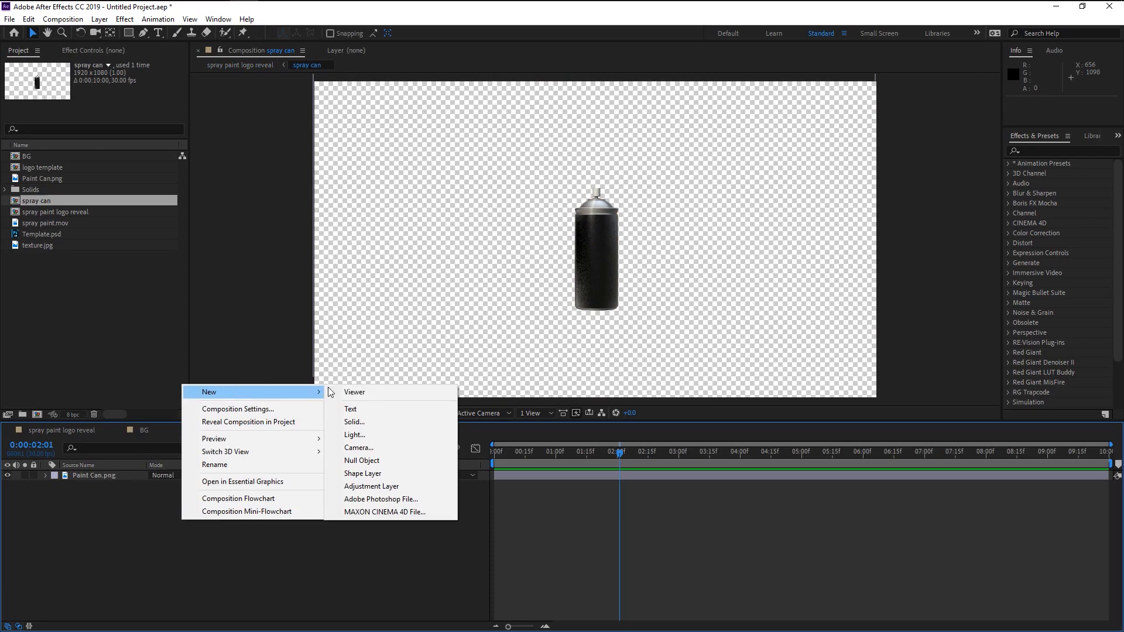
click(389, 420)
click(562, 392)
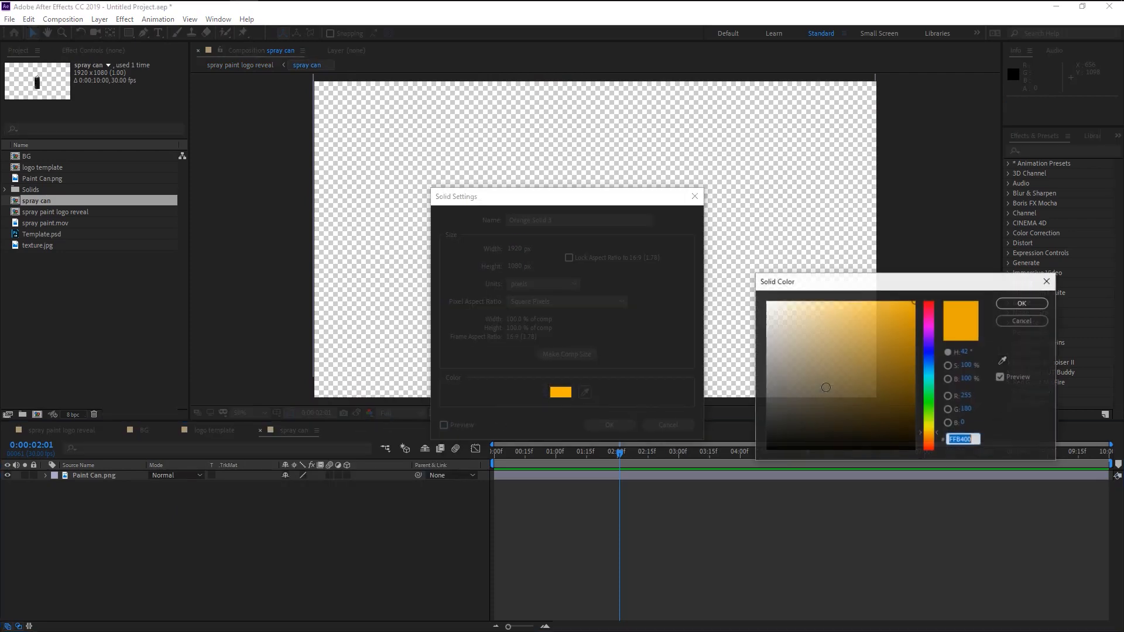
drag(787, 416, 763, 387)
click(1020, 304)
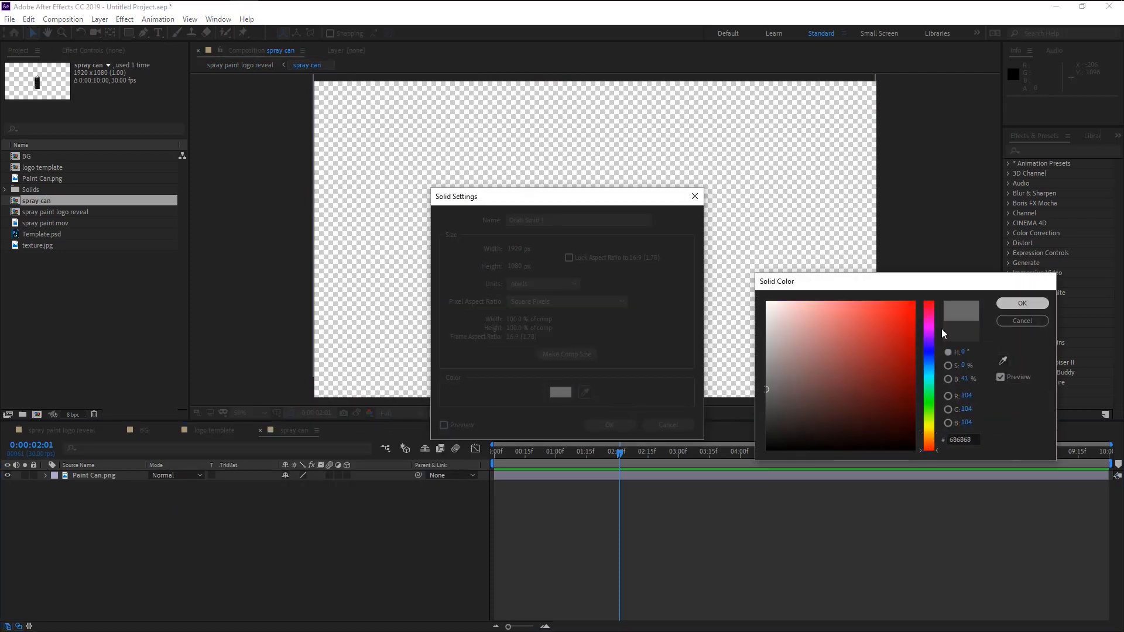
click(623, 424)
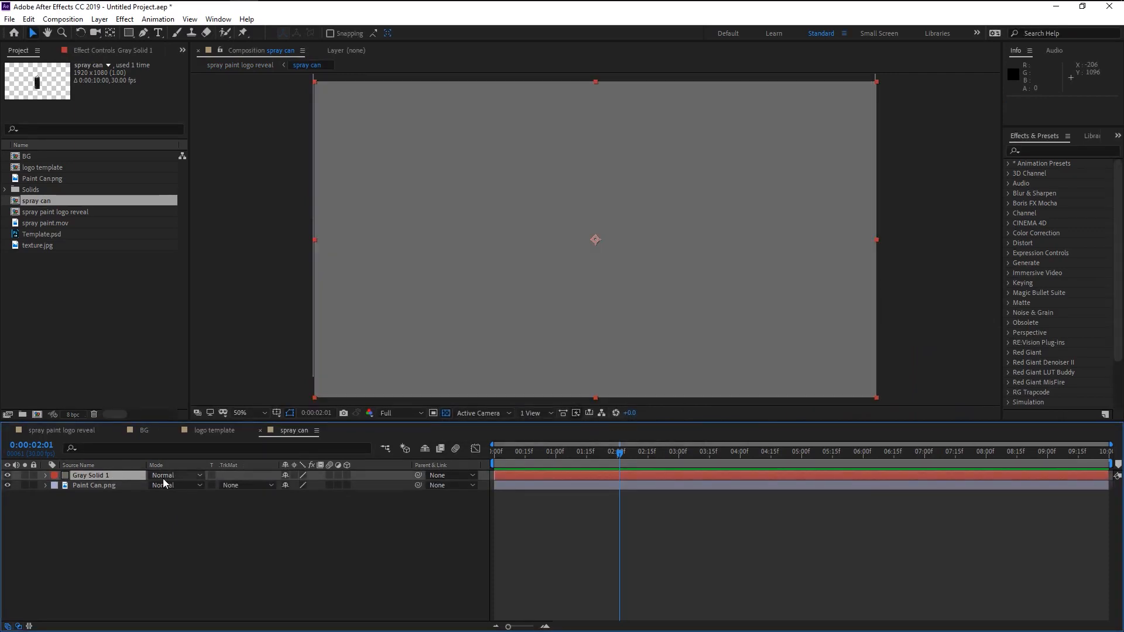
Step: Preserve underlying transparency on the gray solid and set its blending mode to Overlay
click(212, 475)
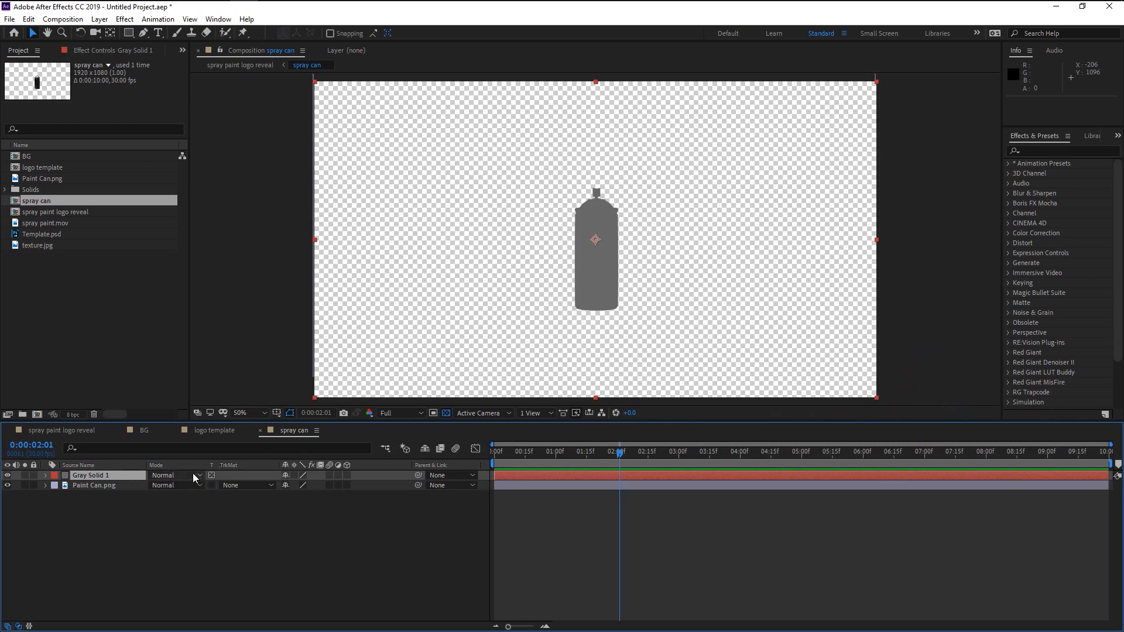
click(193, 475)
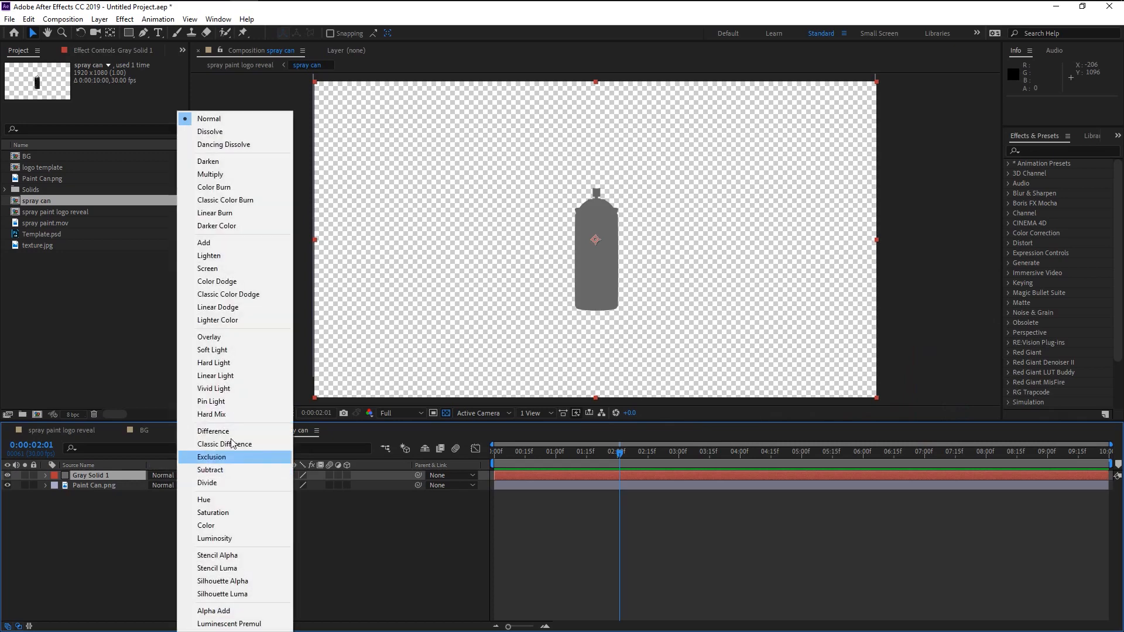
click(253, 338)
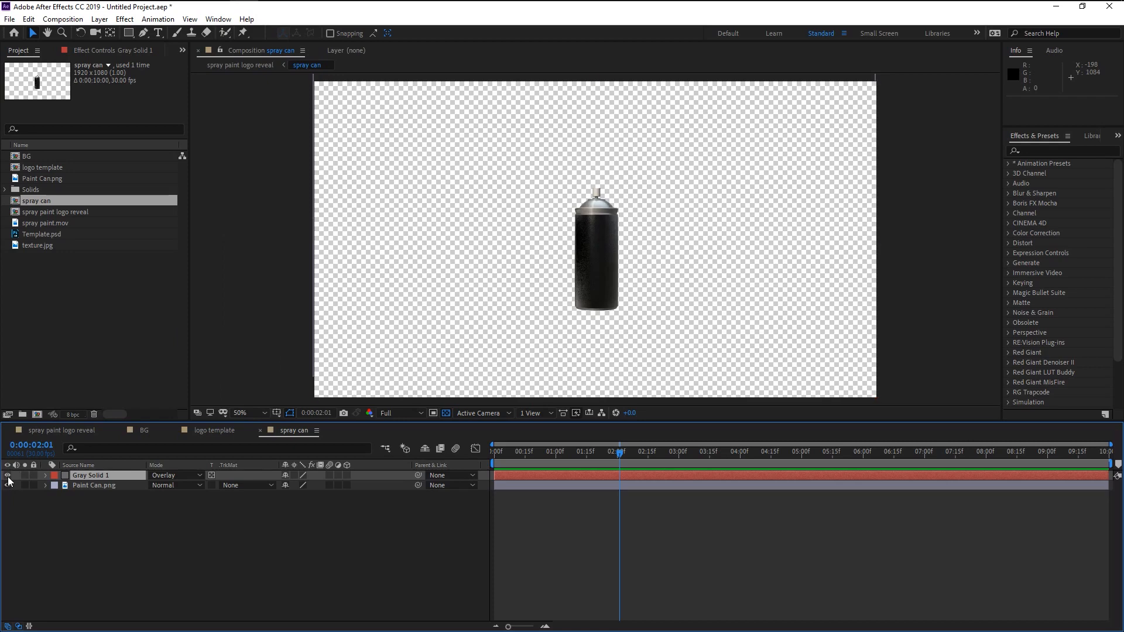
Step: Back in the spray paint logo reveal composition, hide the spray can layer and add spray paint.mov as the top layer
click(69, 431)
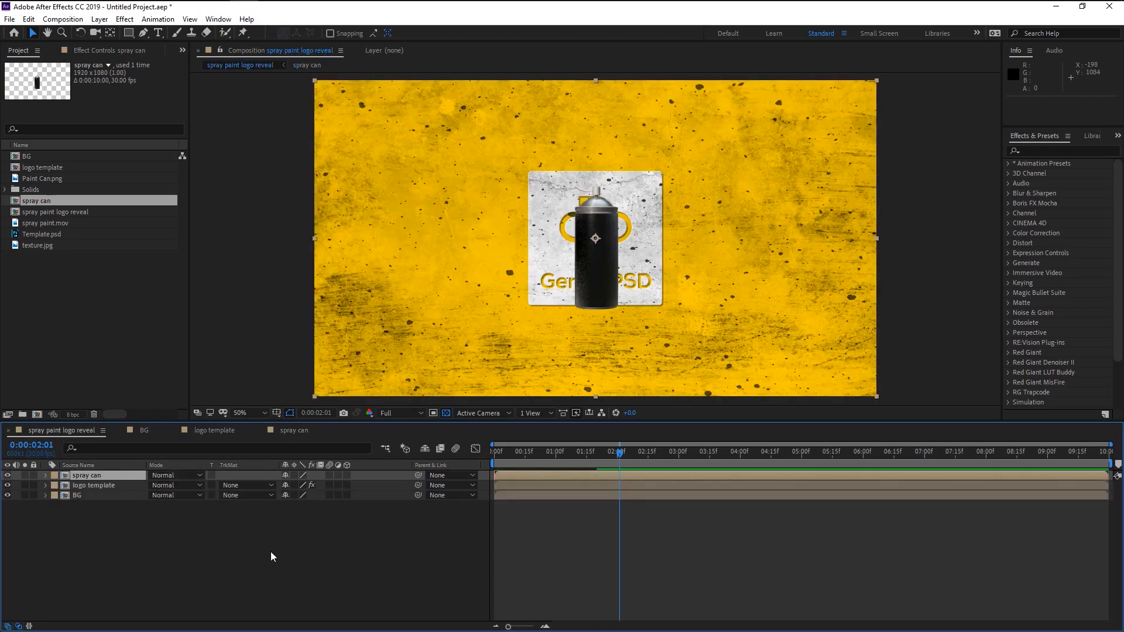
click(7, 476)
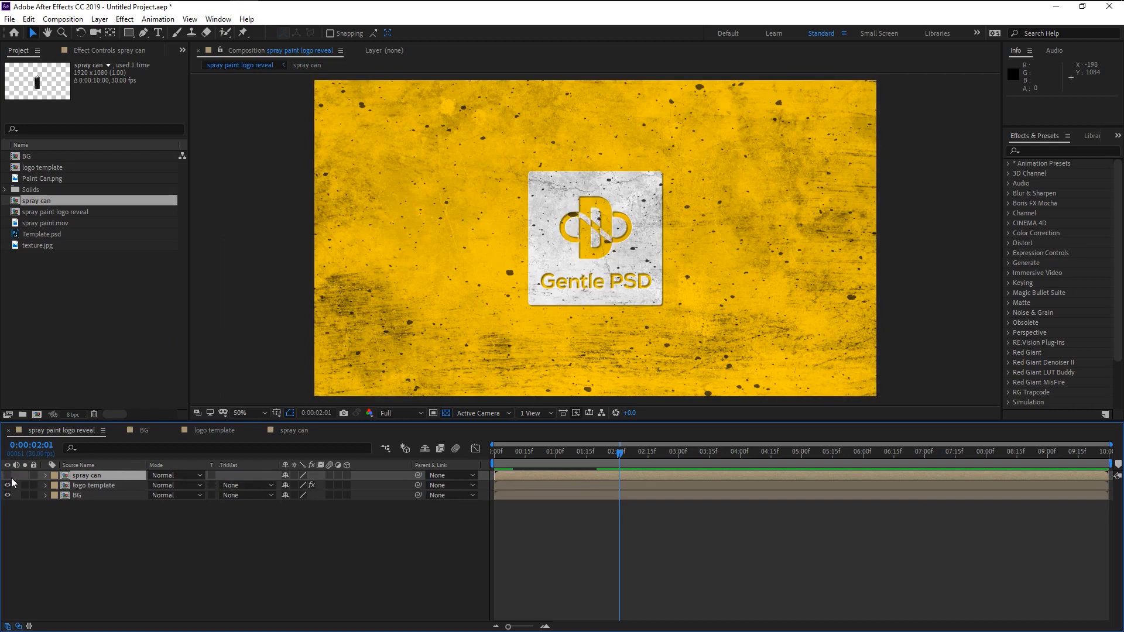
click(54, 225)
drag(55, 224, 93, 476)
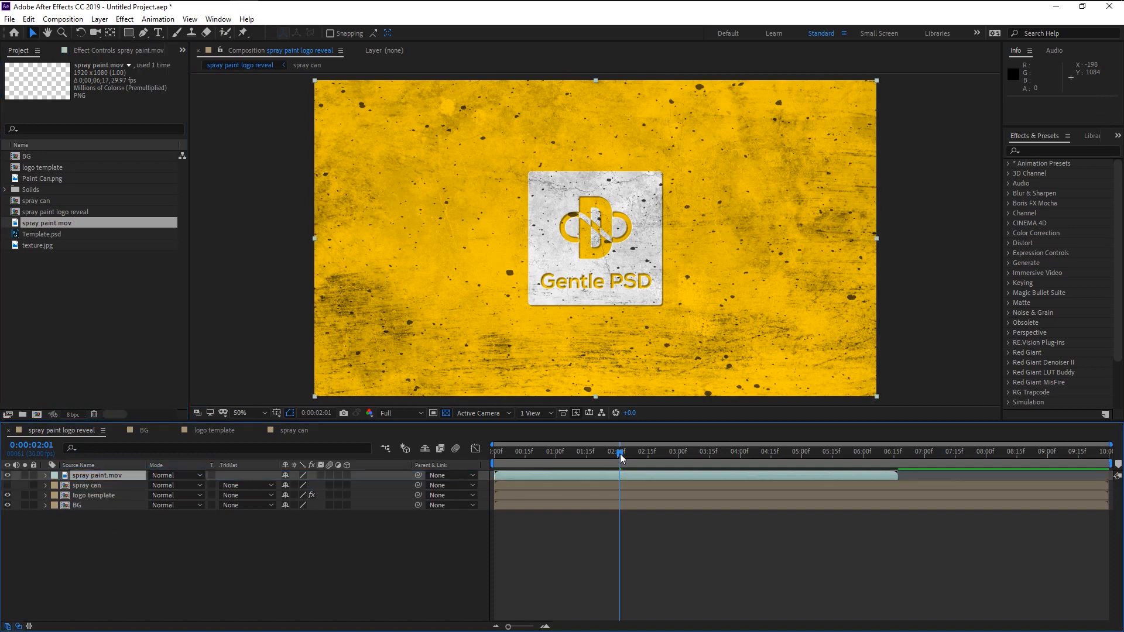
Step: Play the spray paint footage over the logo and scrub to about 0:00:06:06
drag(621, 455, 665, 454)
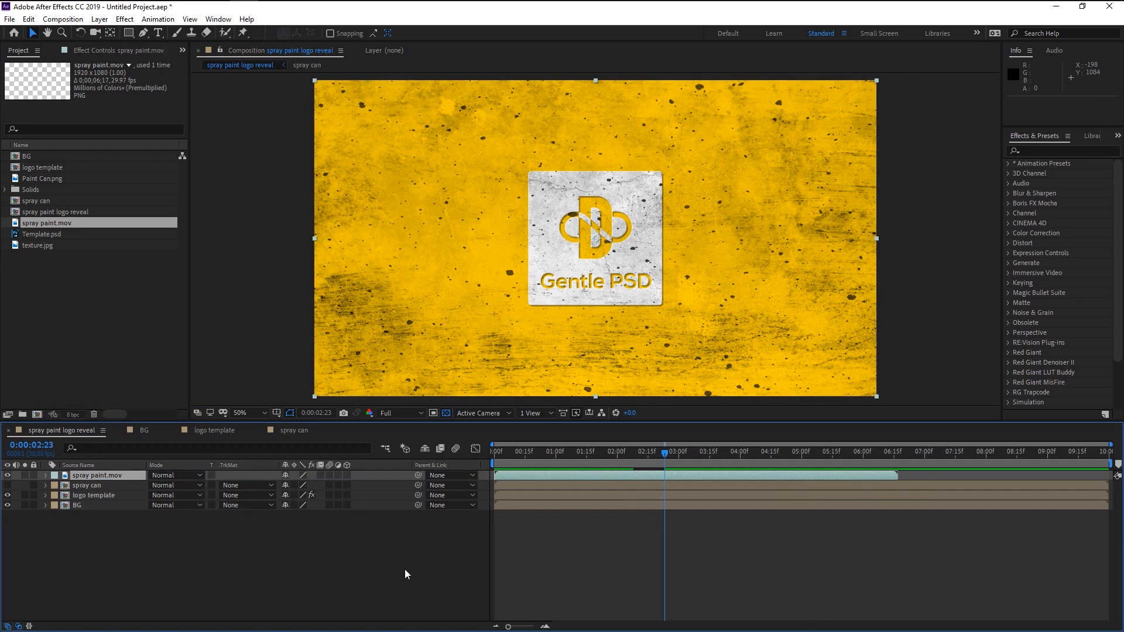
key(space)
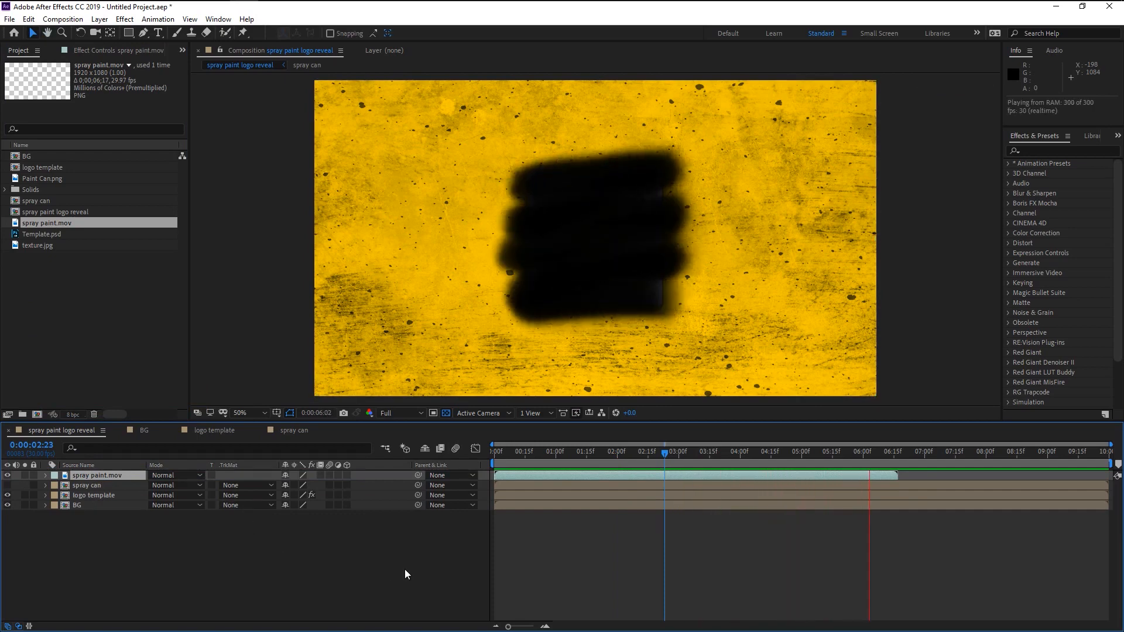
key(space)
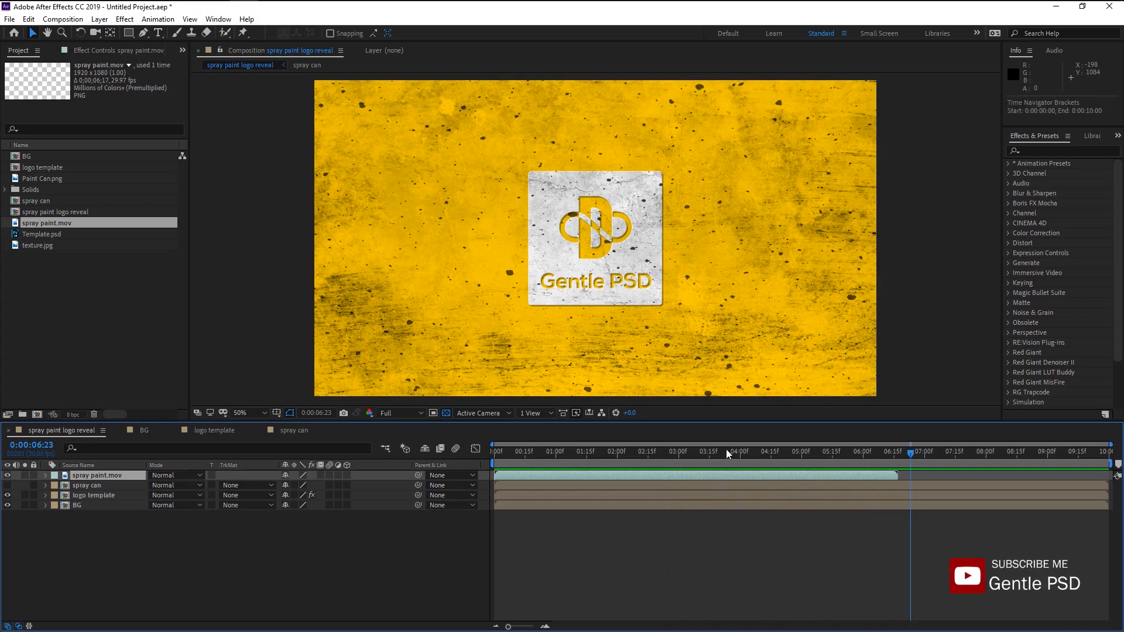
drag(718, 453, 875, 485)
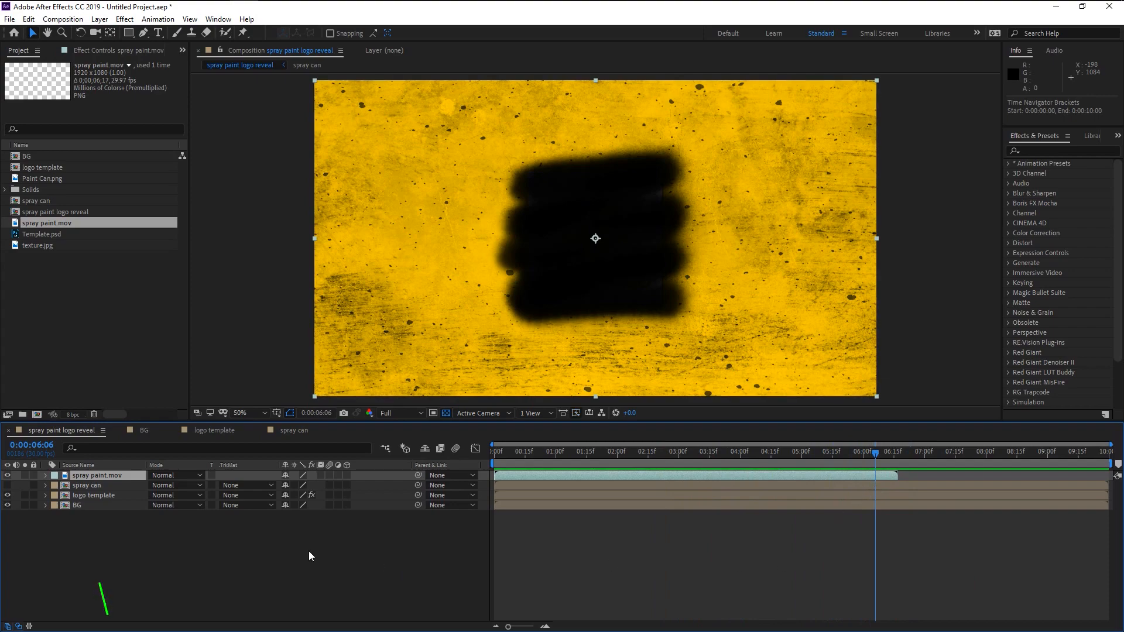
Step: Pre-compose the spray paint.mov layer into a new composition named "spray Paint", moving all attributes into it
right_click(116, 475)
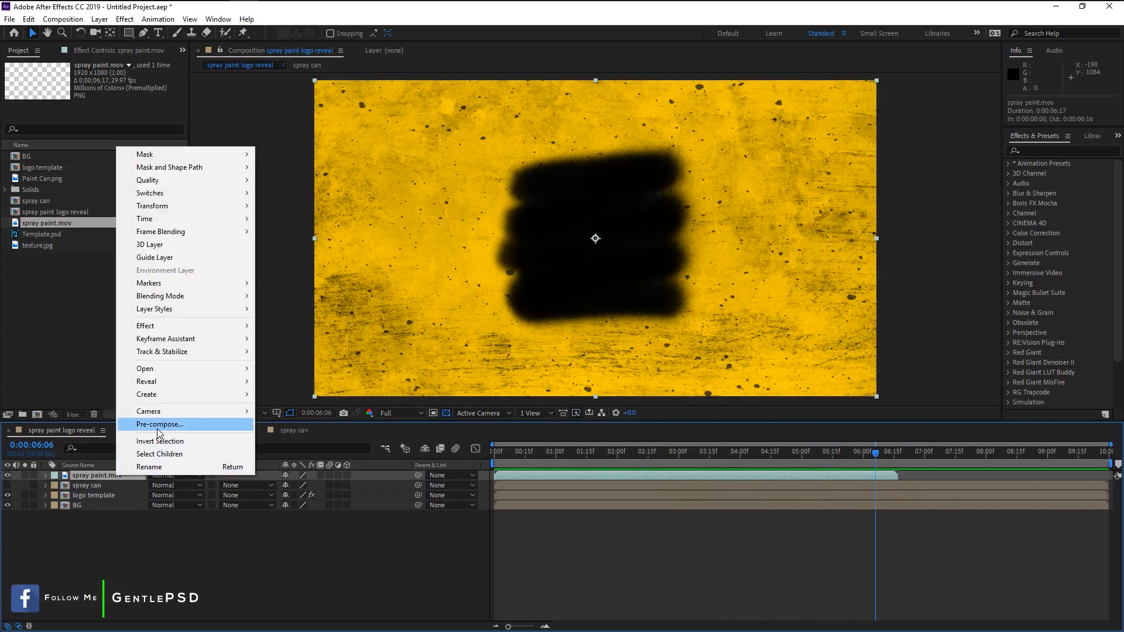
click(157, 425)
text(Paint)
key(Home)
text(spray)
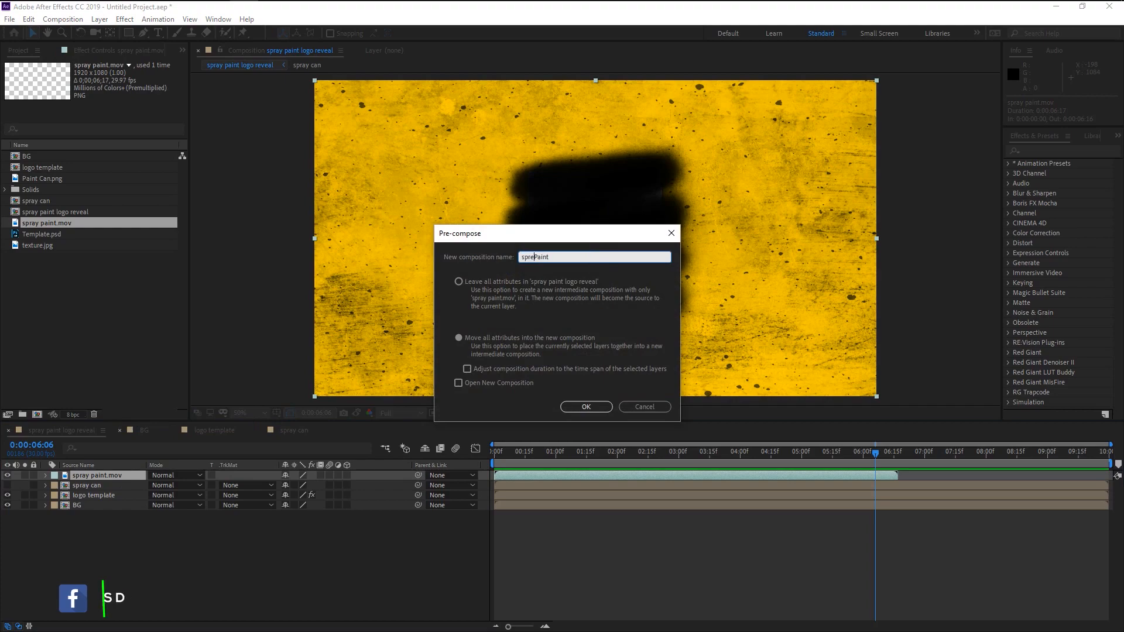
key(Return)
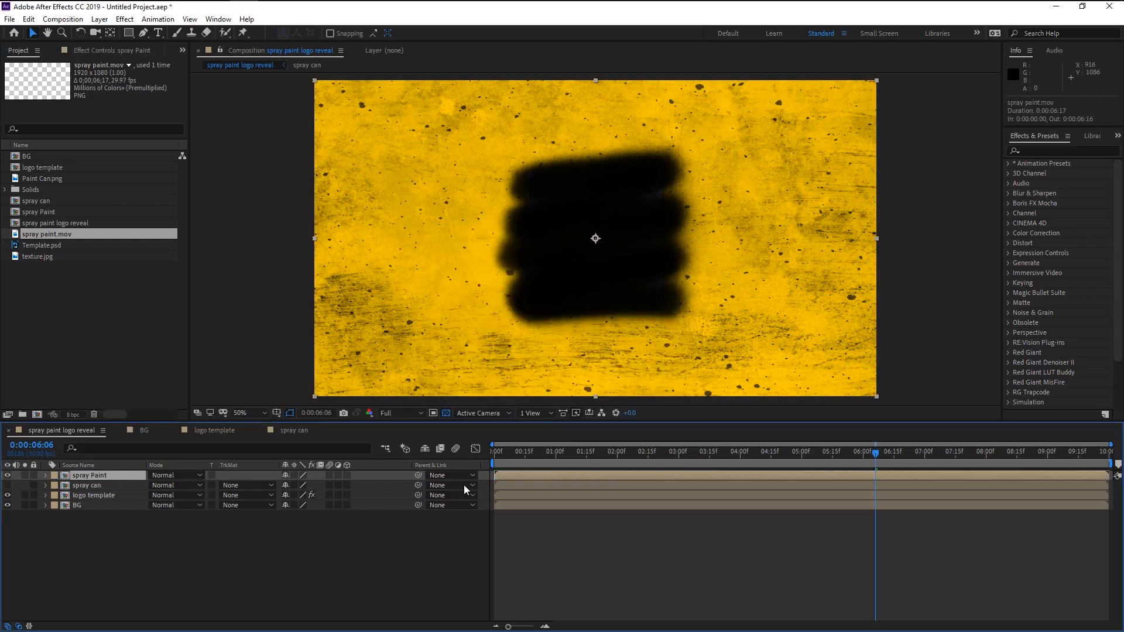
Step: Open the spray Paint composition, select its spray paint.mov layer and undo the last-frame freeze
mouse_move(882, 452)
mouse_down()
mouse_move(957, 461)
mouse_move(855, 459)
mouse_move(906, 463)
mouse_move(881, 469)
mouse_up()
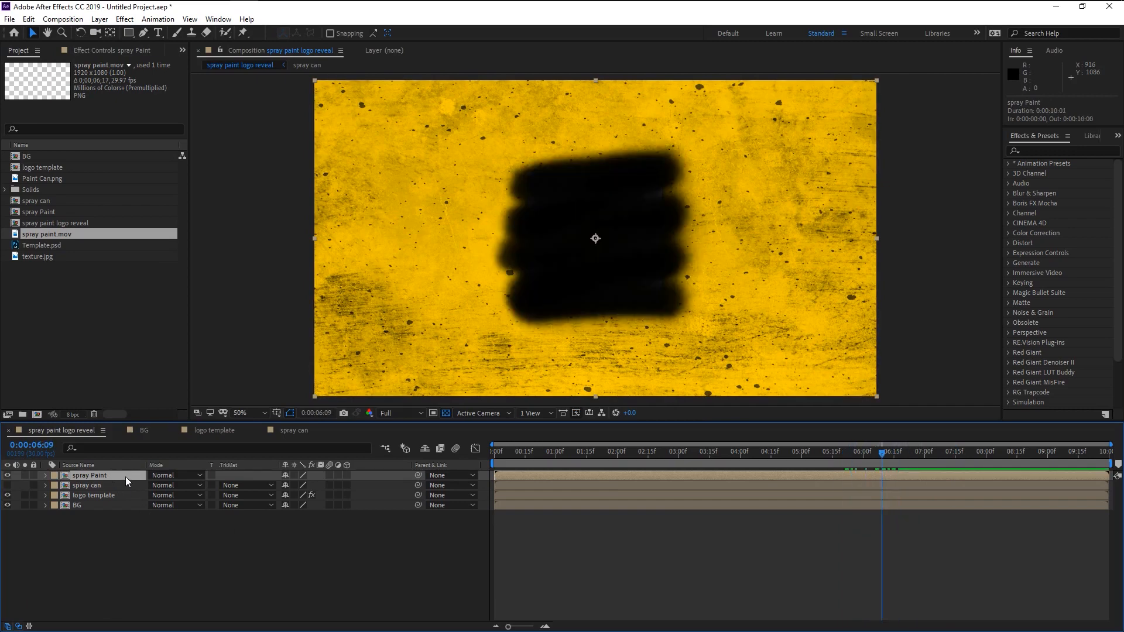
double_click(125, 475)
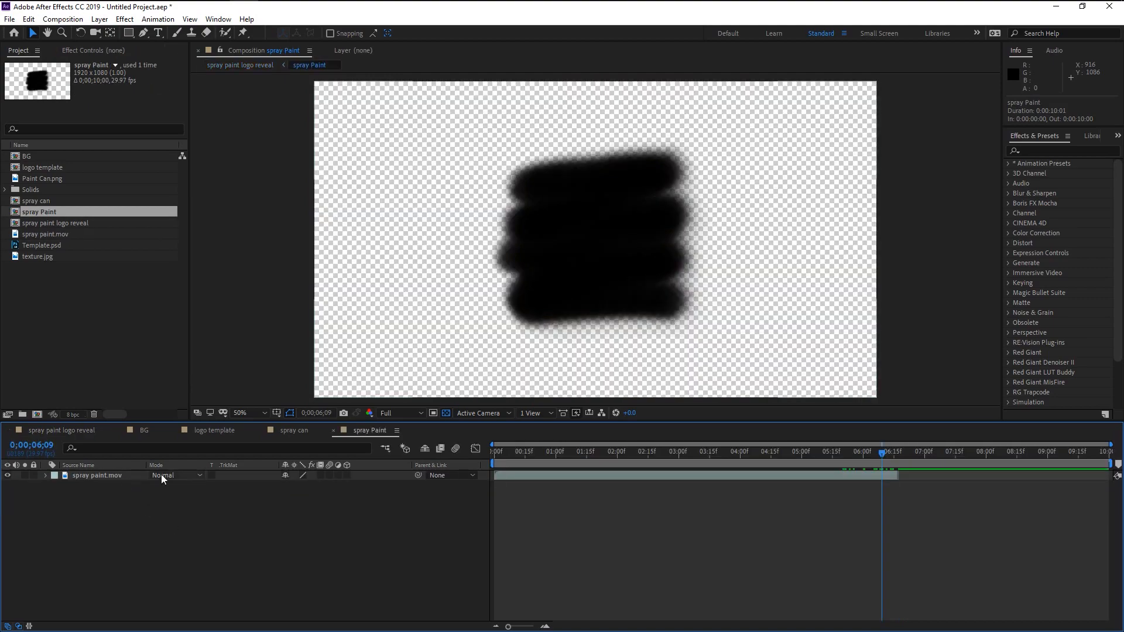
click(125, 474)
key(ctrl+z)
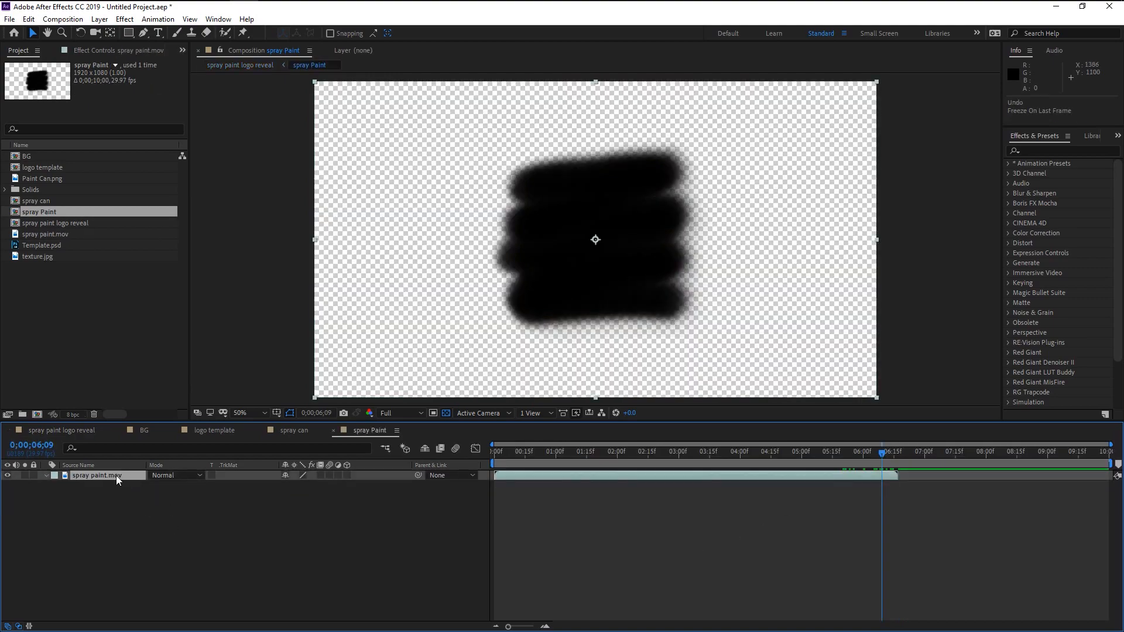
Step: Duplicate the spray paint.mov layer and apply Freeze On Last Frame to the upper copy
key(ctrl+d)
key(Page_Down)
key(Page_Down)
key(Page_Down)
right_click(525, 474)
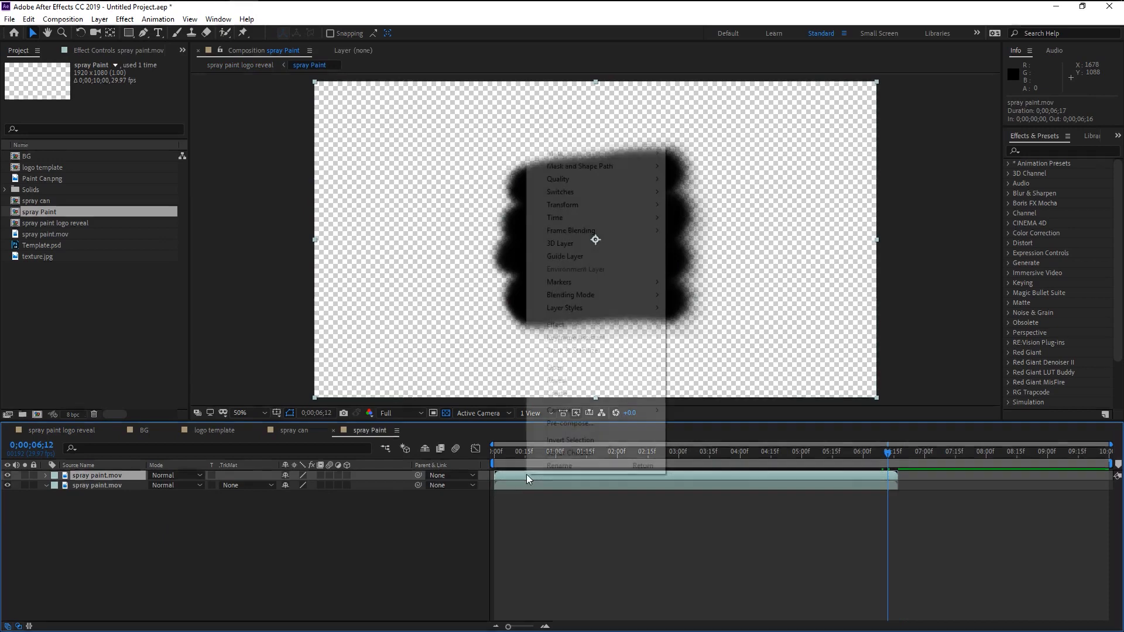
mouse_move(562, 218)
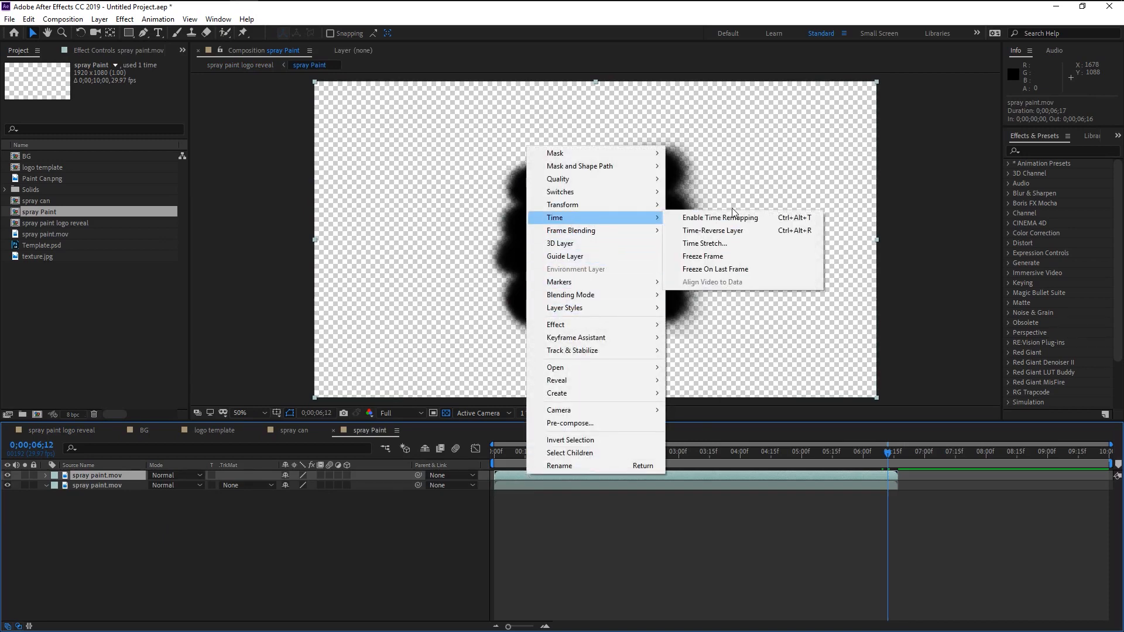
click(733, 268)
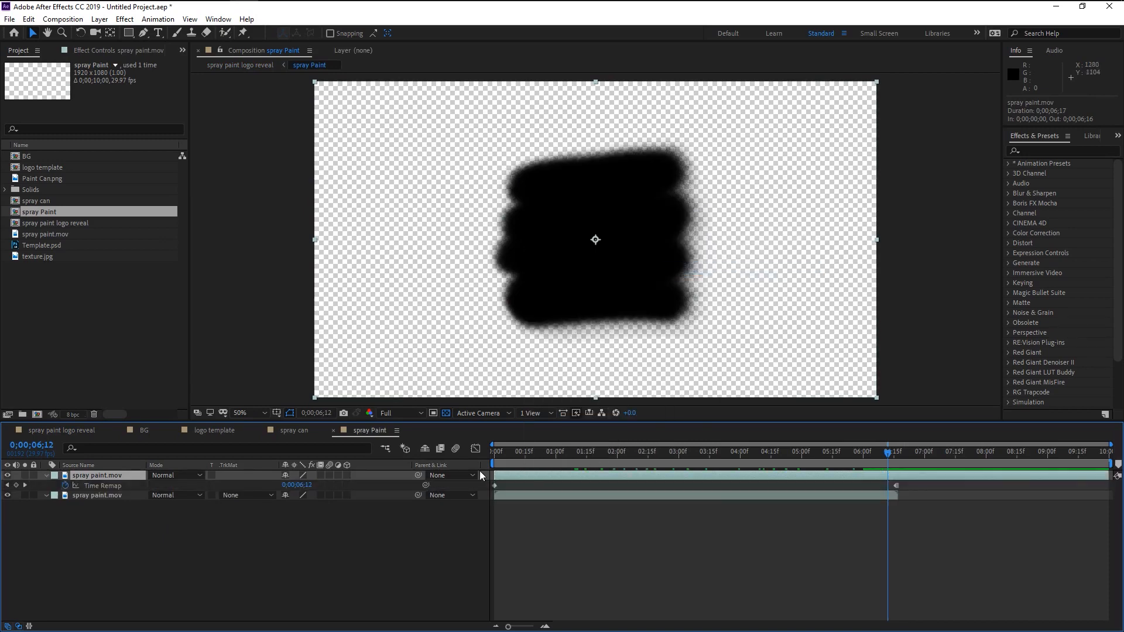
Step: Place the frozen copy below the original clip and trim its start to where the original clip ends
drag(103, 476, 104, 512)
drag(490, 487, 893, 494)
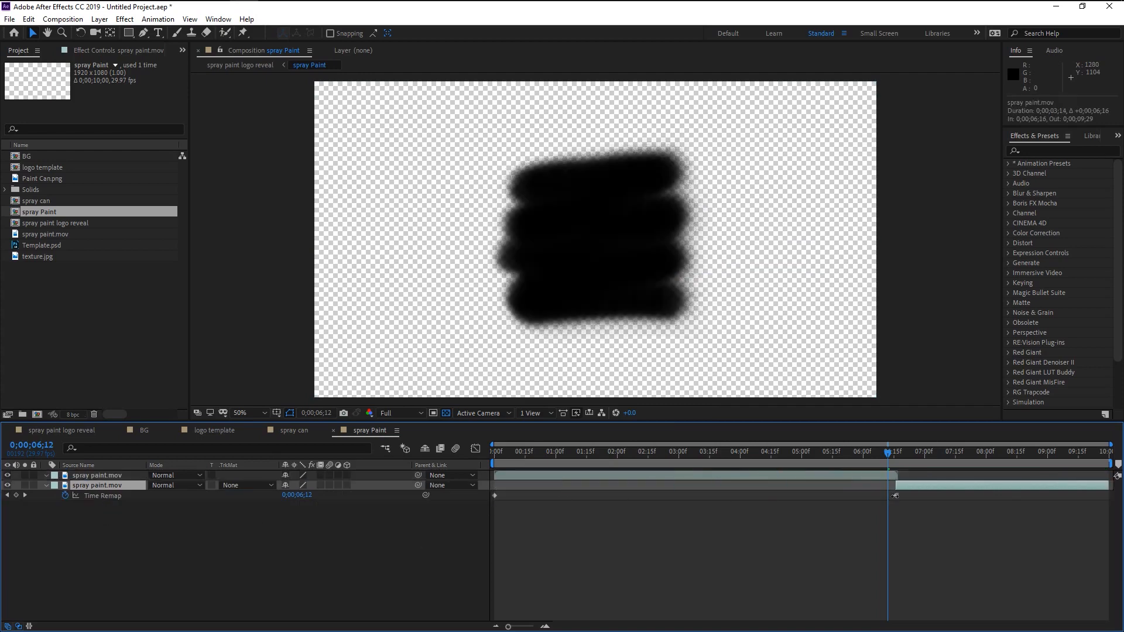
mouse_move(885, 455)
mouse_down()
mouse_move(904, 457)
mouse_move(875, 473)
mouse_move(890, 473)
mouse_move(883, 483)
mouse_move(894, 451)
mouse_up()
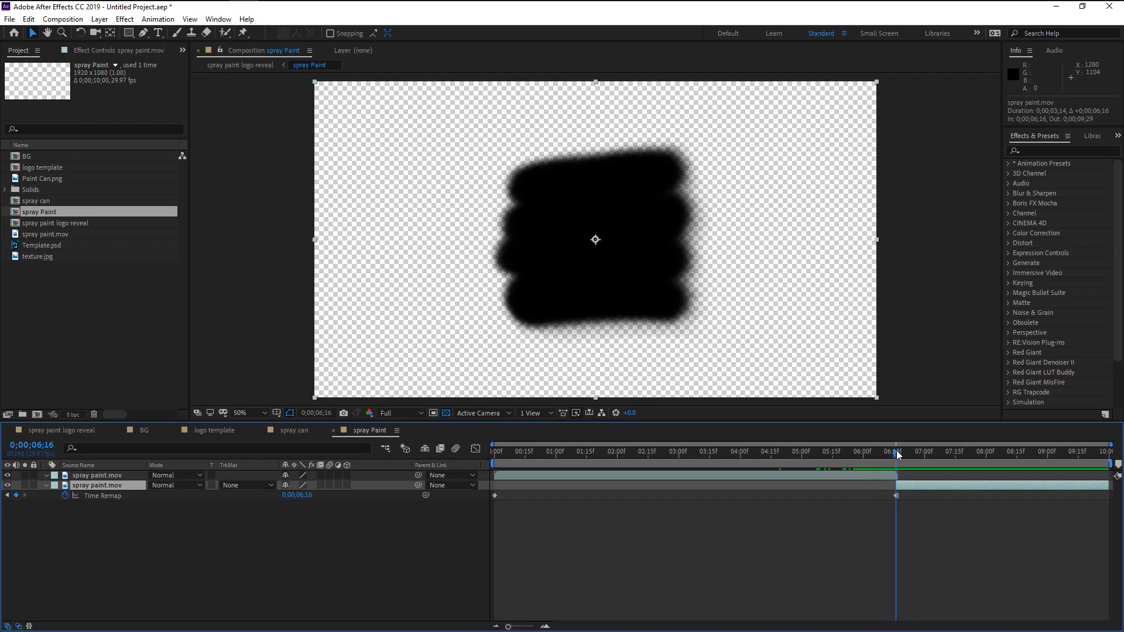
scroll(900, 484, up, 4)
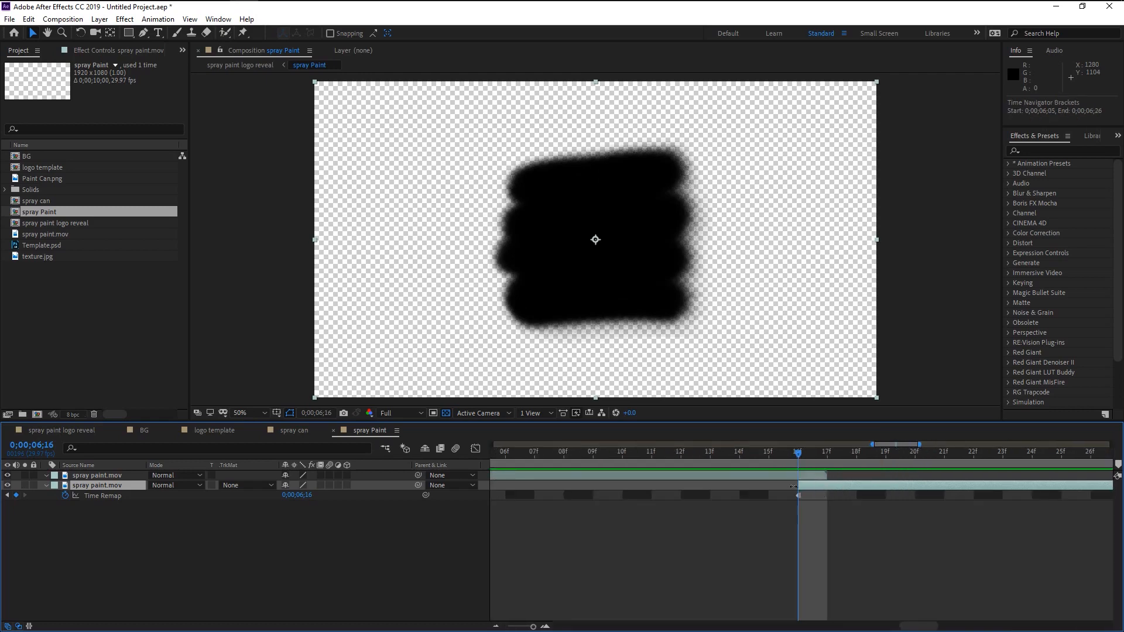
mouse_move(794, 485)
mouse_down()
mouse_move(816, 488)
mouse_move(861, 464)
mouse_move(743, 474)
mouse_up()
scroll(750, 515, down, 5)
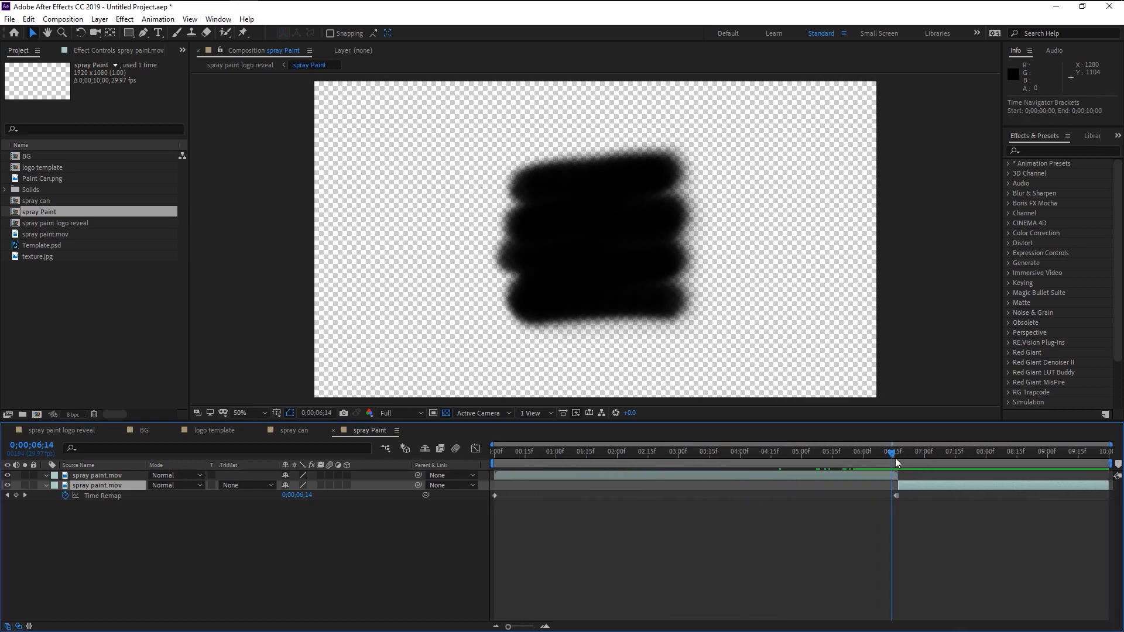
Step: Scrub through the spray paint clip and its freeze-frame transition, and return to the spray paint logo reveal composition
drag(895, 460, 784, 453)
drag(981, 456, 896, 477)
click(71, 433)
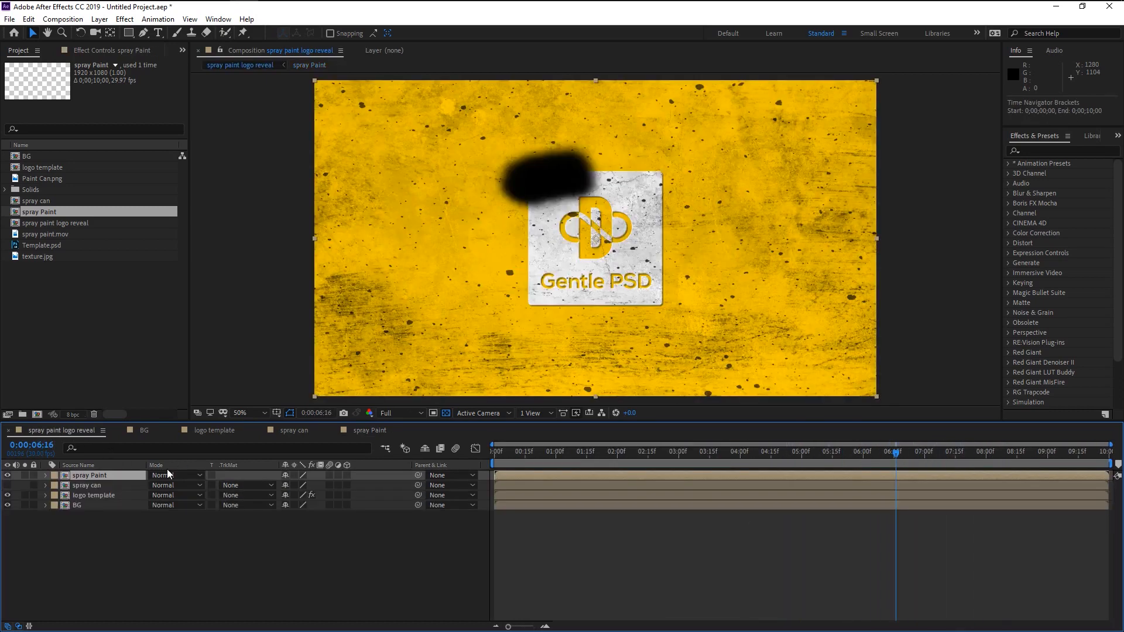
Step: Set the preview to half resolution, go to 0:00:02:27, show the spray can layer and move it above spray Paint
drag(694, 467, 889, 463)
key(ctrl+shift+j)
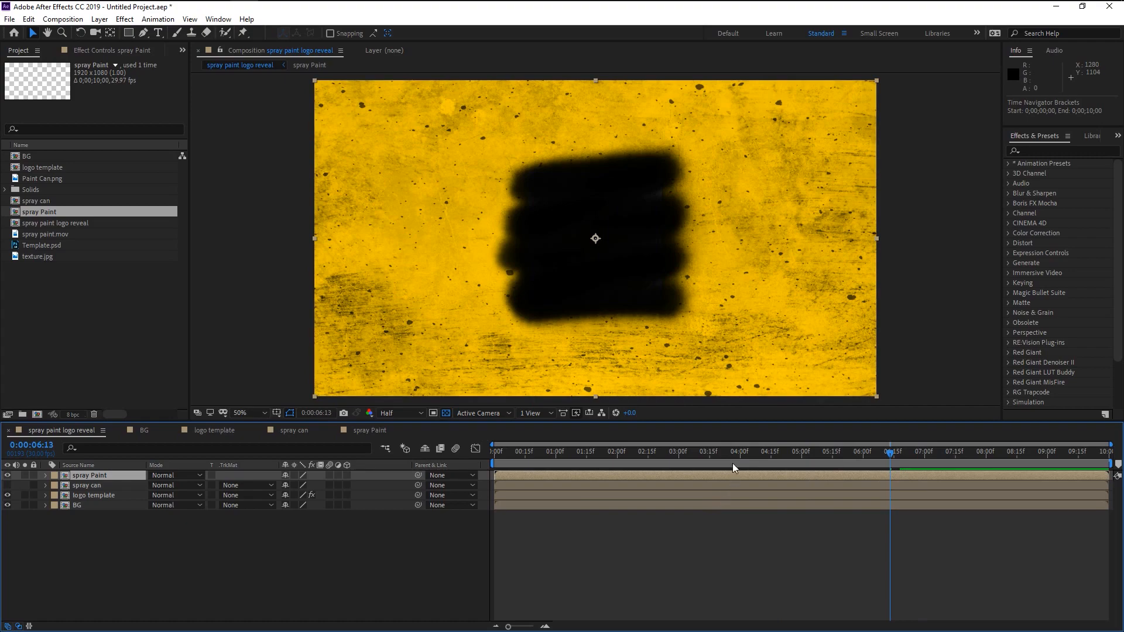
mouse_move(732, 459)
mouse_down()
mouse_move(661, 454)
mouse_move(673, 452)
mouse_up()
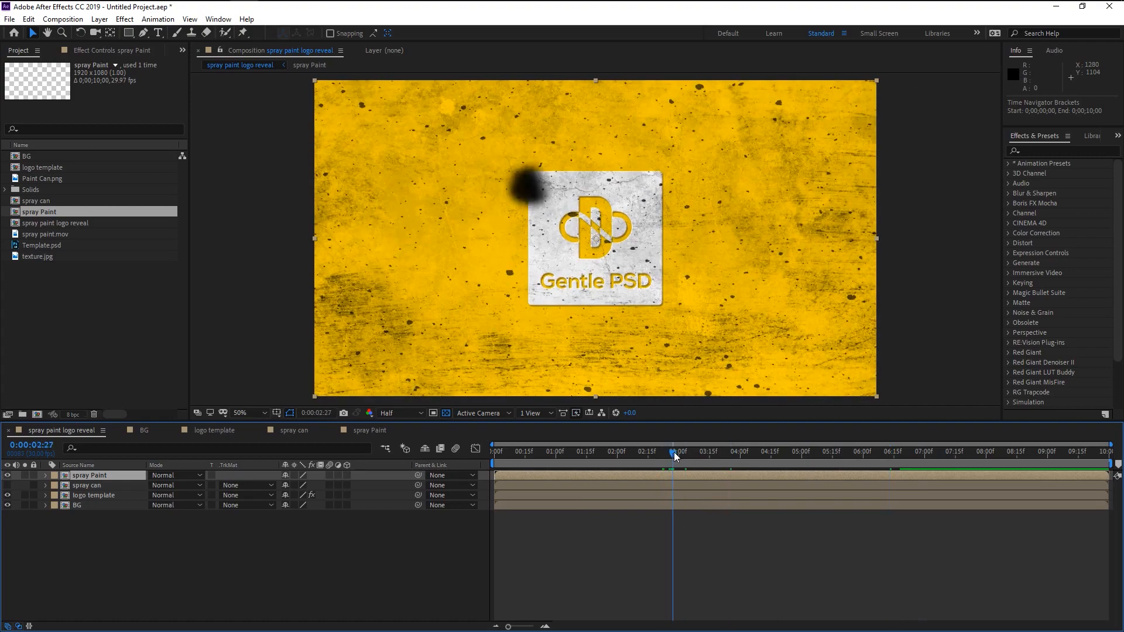
click(8, 485)
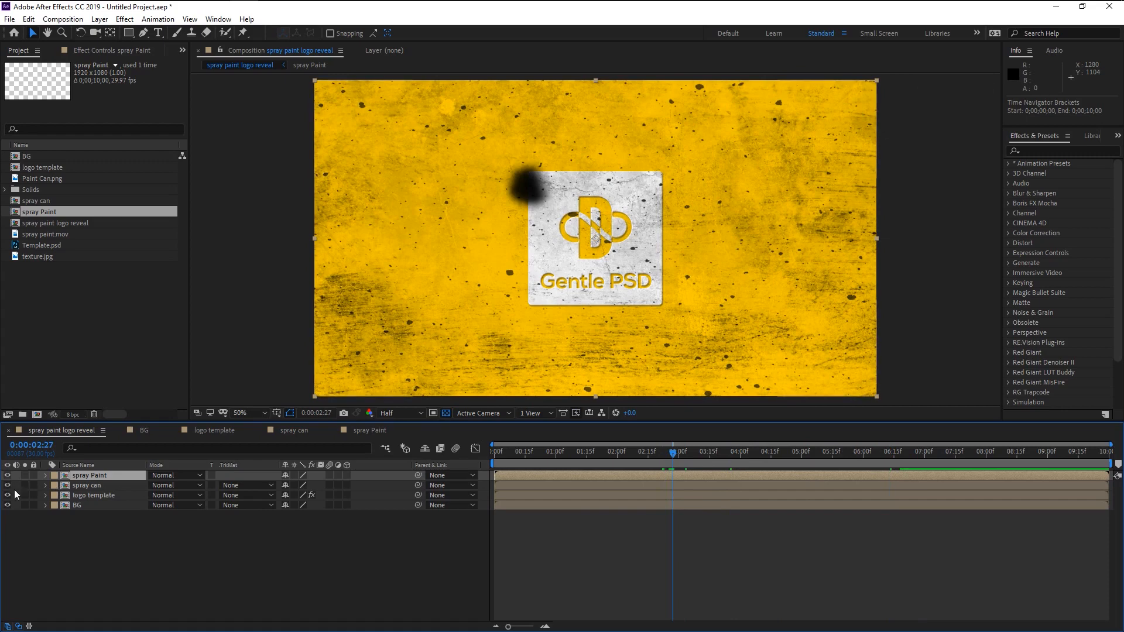
drag(94, 483, 97, 473)
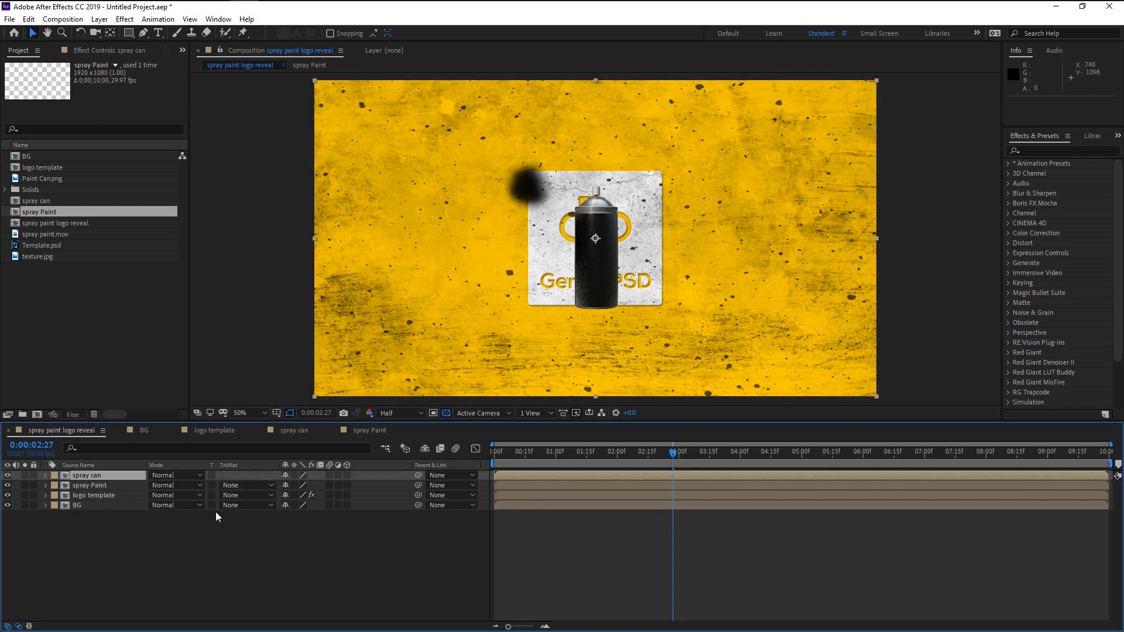
Step: Scale down the spray can, rotate it -12° and position it at 746, 445, with its nozzle at the paint spot
key(p)
mouse_move(308, 485)
mouse_down()
mouse_move(326, 487)
mouse_move(289, 485)
mouse_up()
key(s)
key(r)
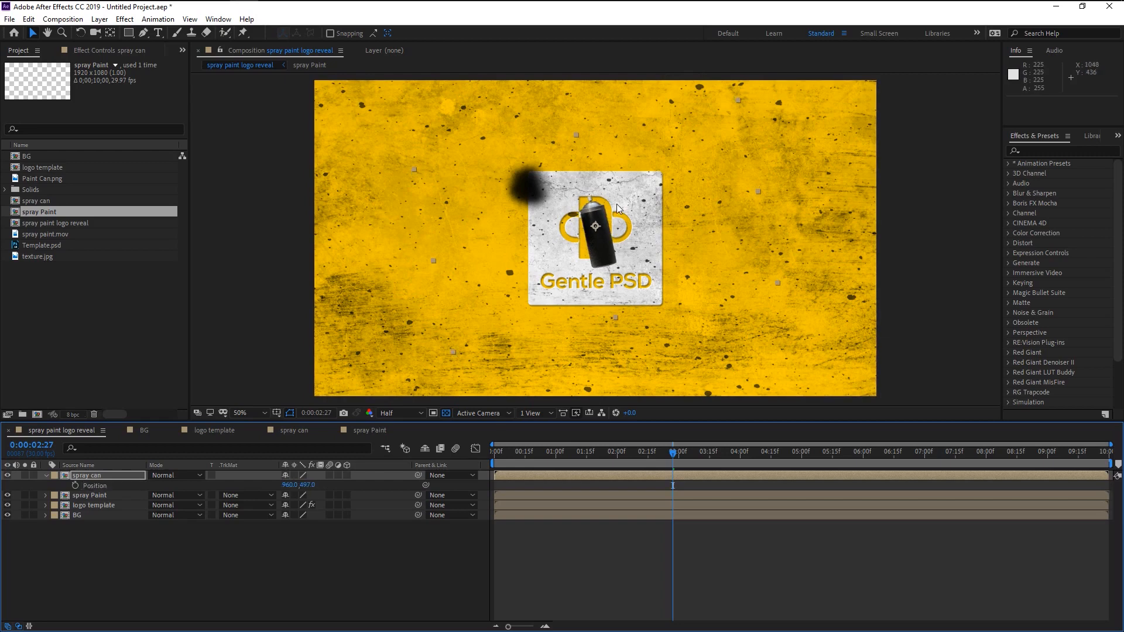
click(591, 230)
key(p)
drag(591, 228, 533, 212)
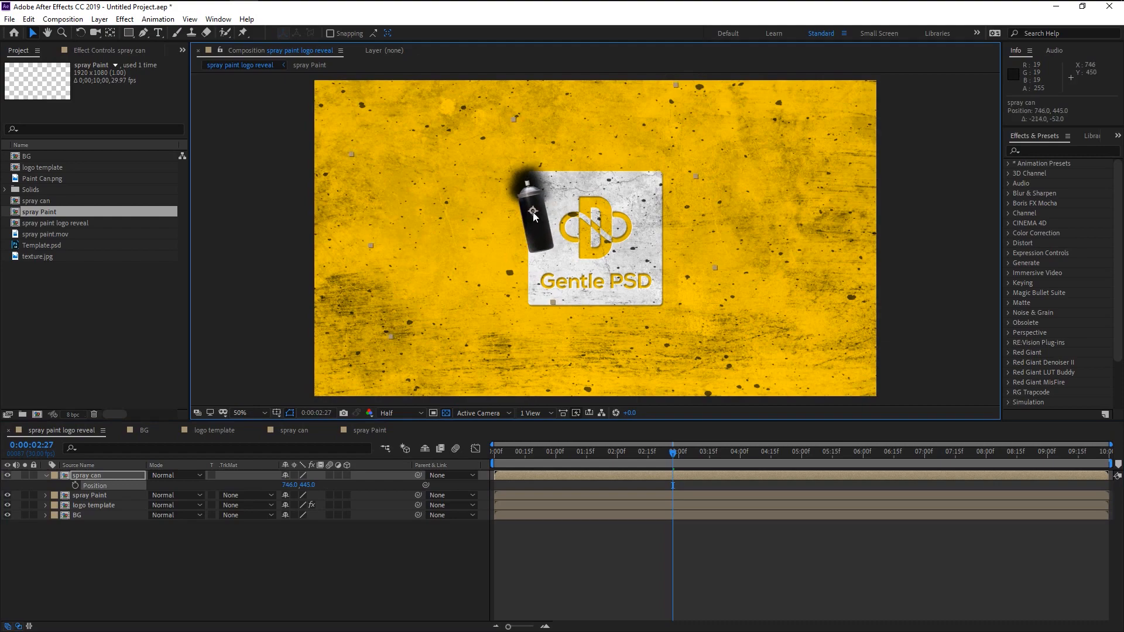
Step: Enable Position and Rotation keyframing on the spray can at 0:00:01:20 and shift both keyframes to 0:00:02:08
mouse_move(583, 461)
mouse_down()
mouse_move(607, 460)
mouse_move(579, 460)
mouse_move(596, 462)
mouse_up()
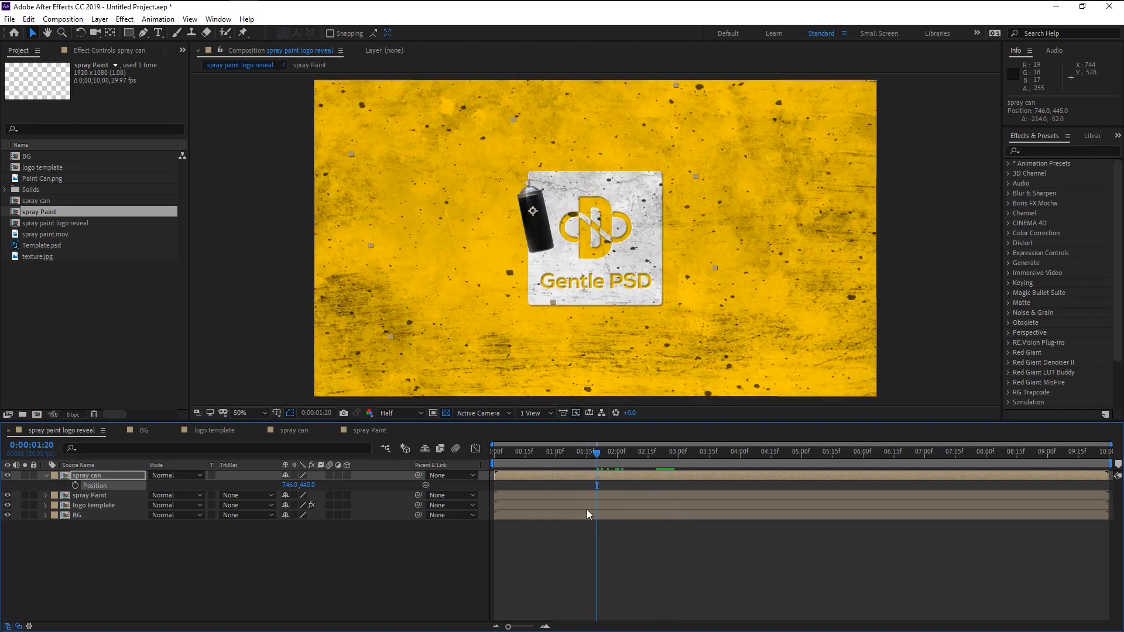
click(75, 486)
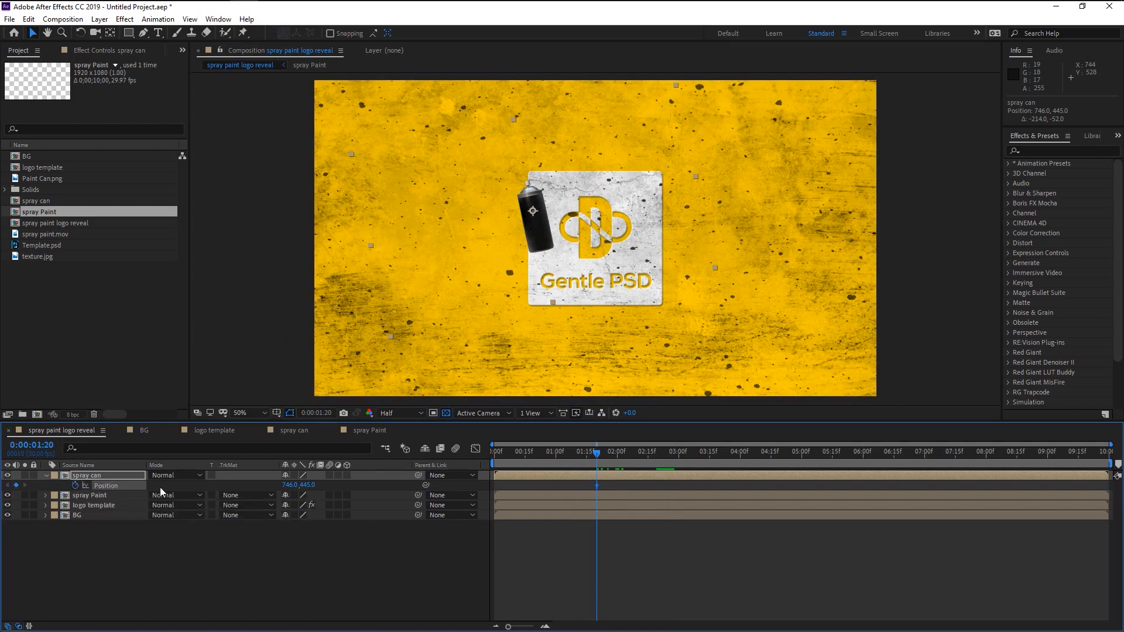
key(shift+r)
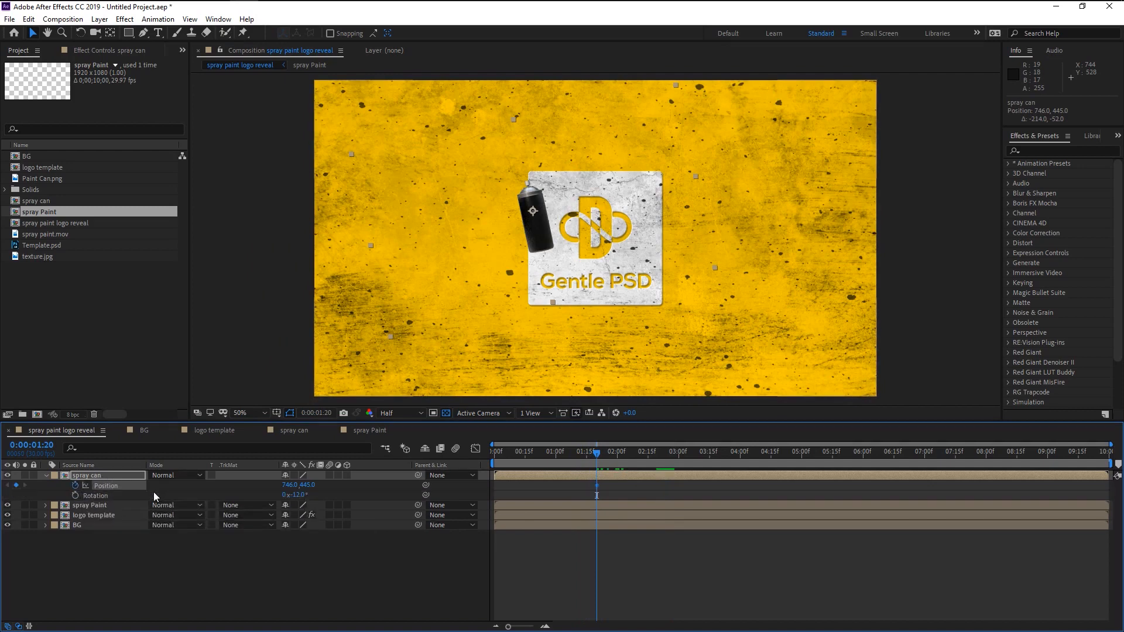
click(76, 496)
mouse_move(615, 500)
mouse_down()
mouse_move(590, 480)
mouse_move(645, 495)
mouse_move(634, 503)
mouse_up()
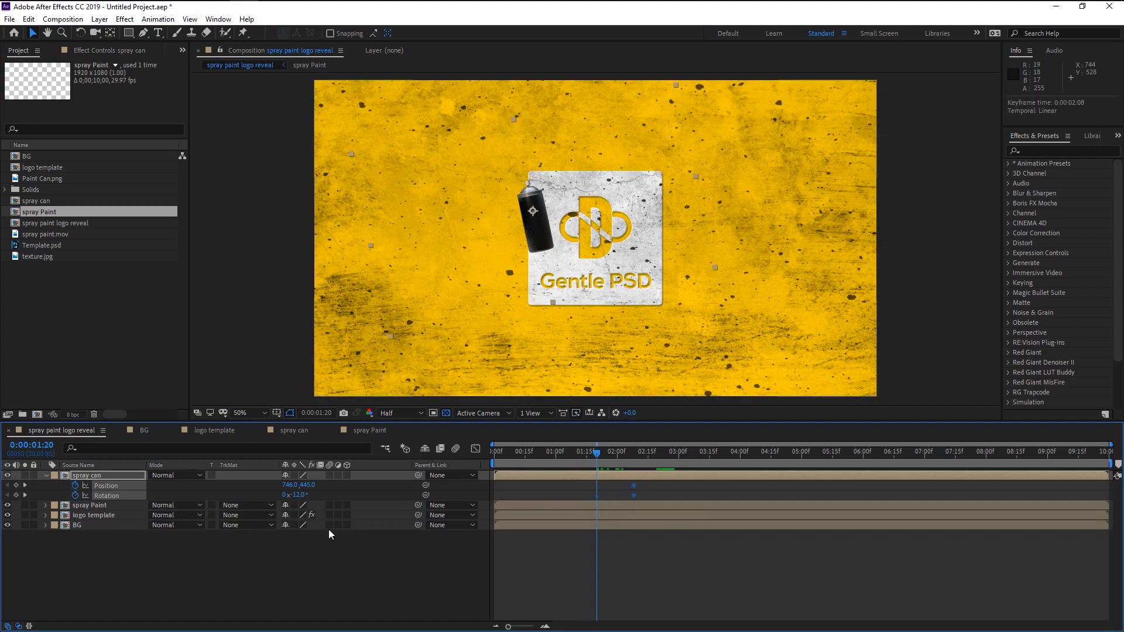
Step: At 0:00:01:20, place the spray can below the frame at 1326, 1241 and set its rotation to -3°
drag(307, 485, 689, 535)
key(comma)
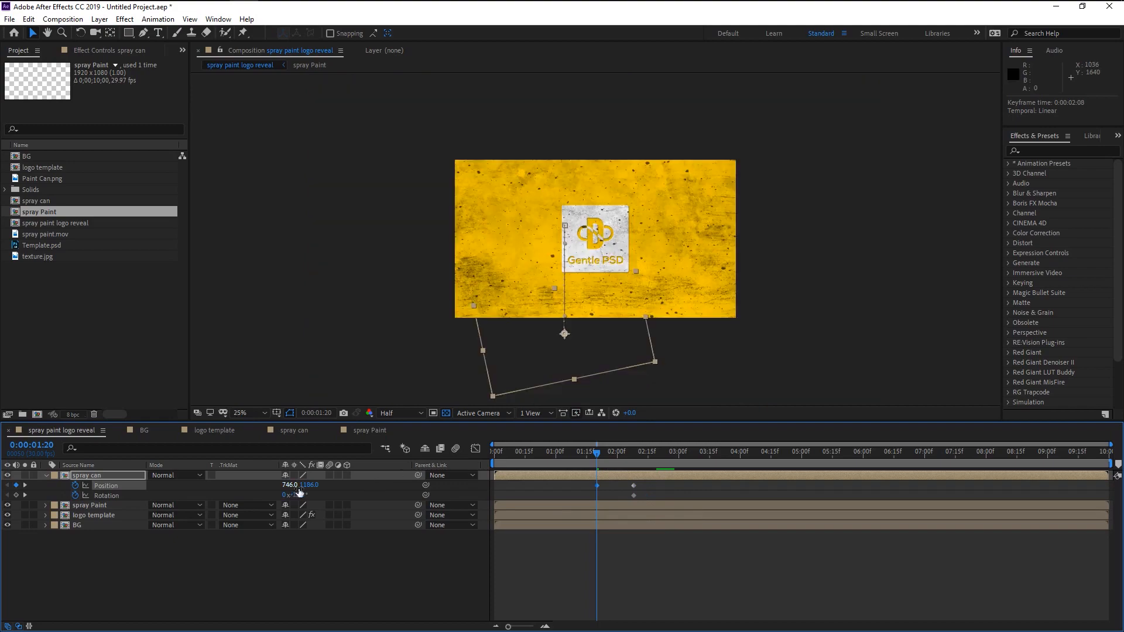
drag(308, 485, 620, 480)
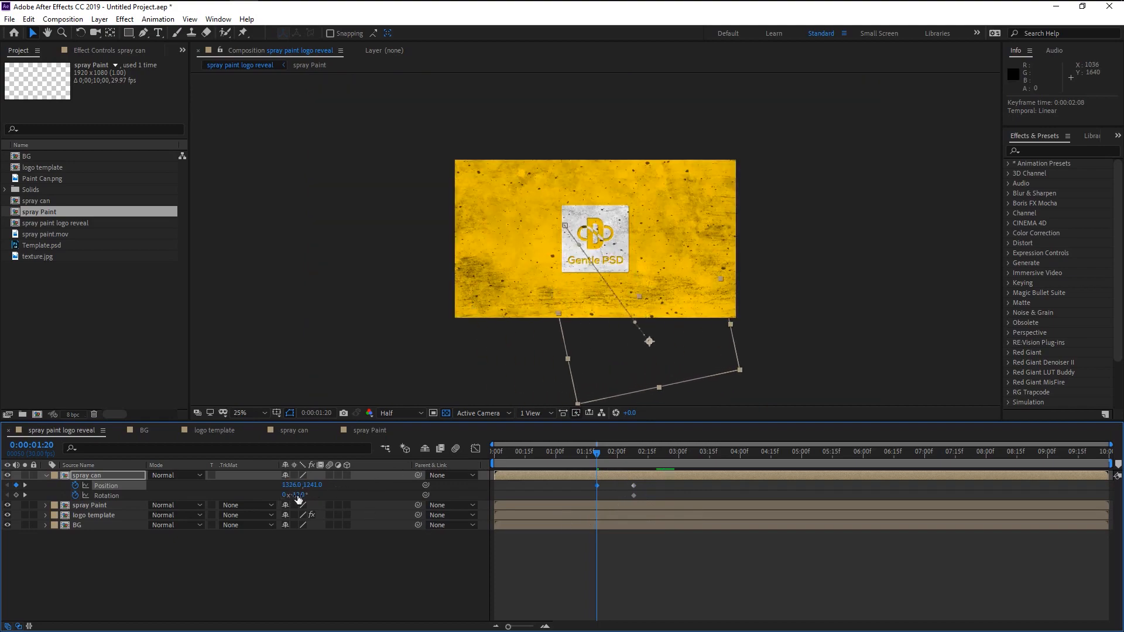
mouse_move(300, 496)
mouse_down()
mouse_move(286, 495)
mouse_move(298, 492)
mouse_up()
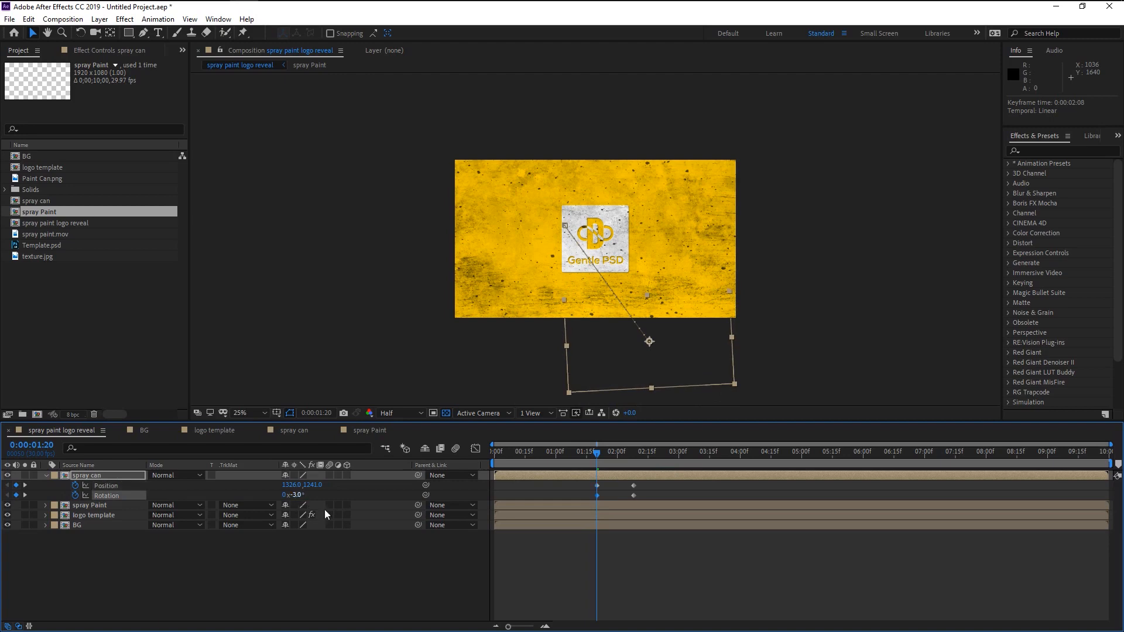
Step: Apply Easy Ease to the spray can's Position and Rotation keyframes and preview its entrance
click(612, 498)
drag(644, 501, 582, 480)
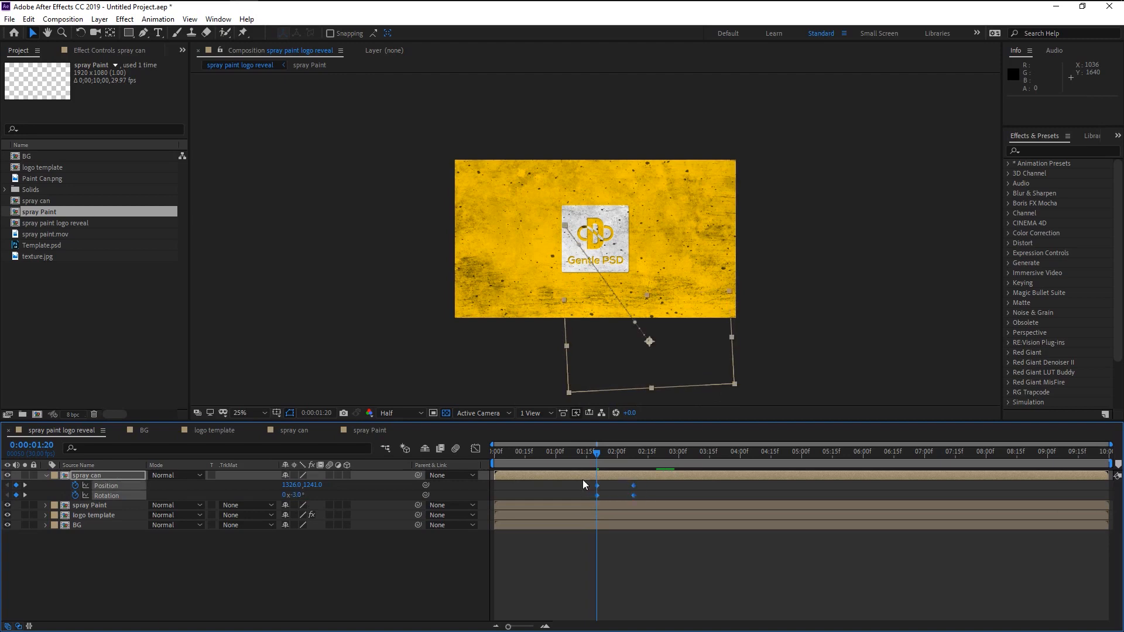
click(592, 454)
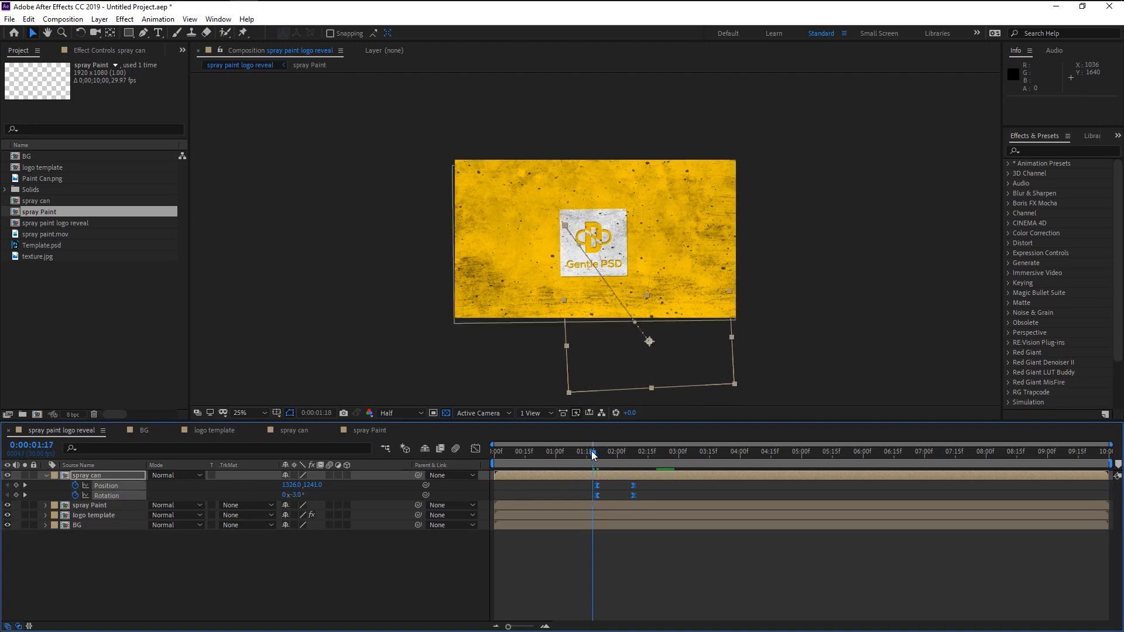
key(space)
key(period)
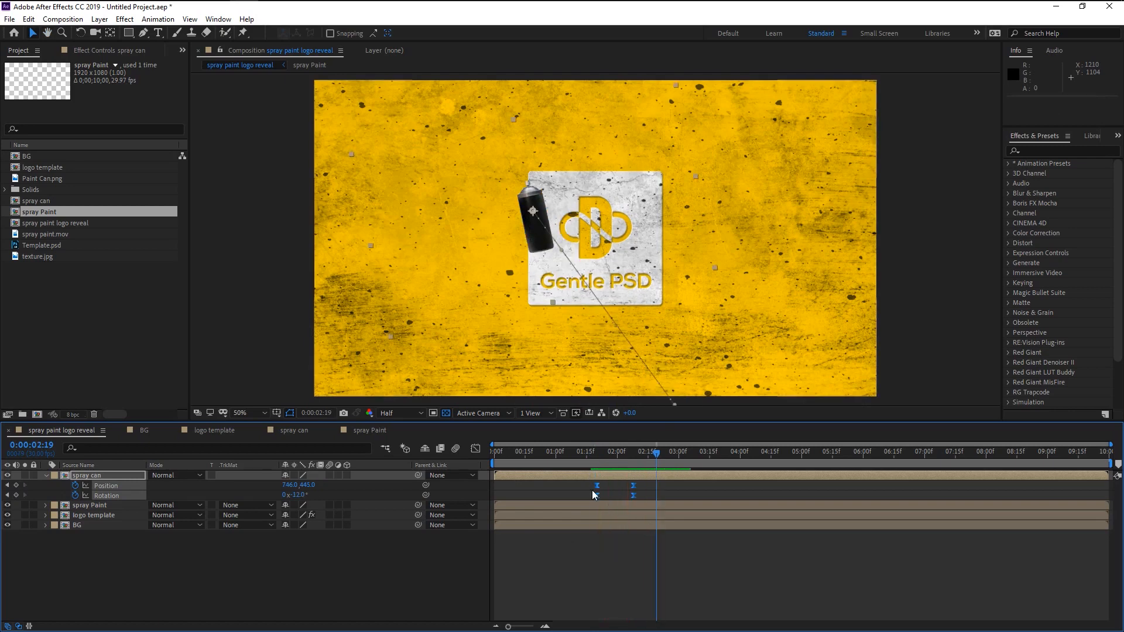
Step: Replay the can's entrance and shift the spray Paint layer 19 frames earlier, so the paint starts at 0:00:02:08
click(581, 455)
key(space)
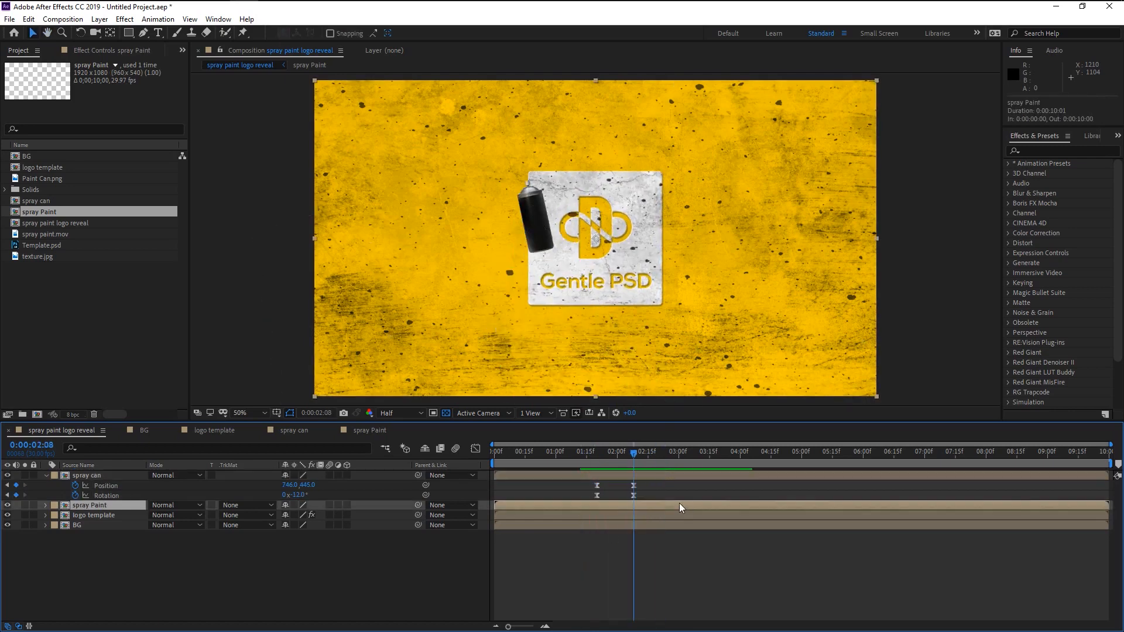
drag(679, 504, 641, 504)
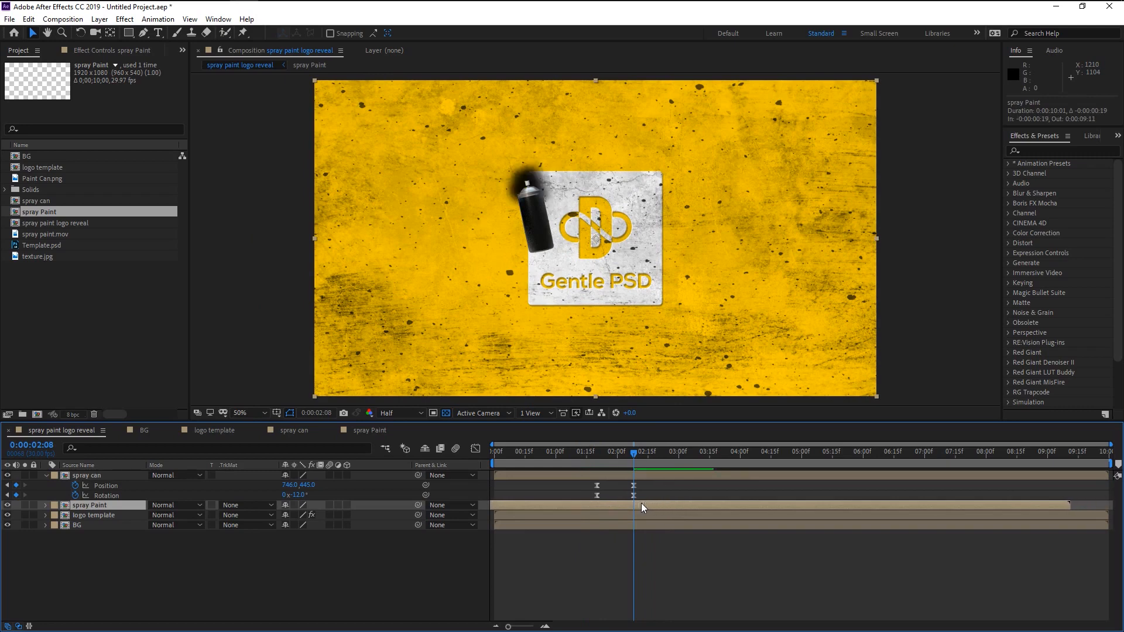
Step: Open the spray Paint composition and set its duration to 15 seconds
double_click(502, 507)
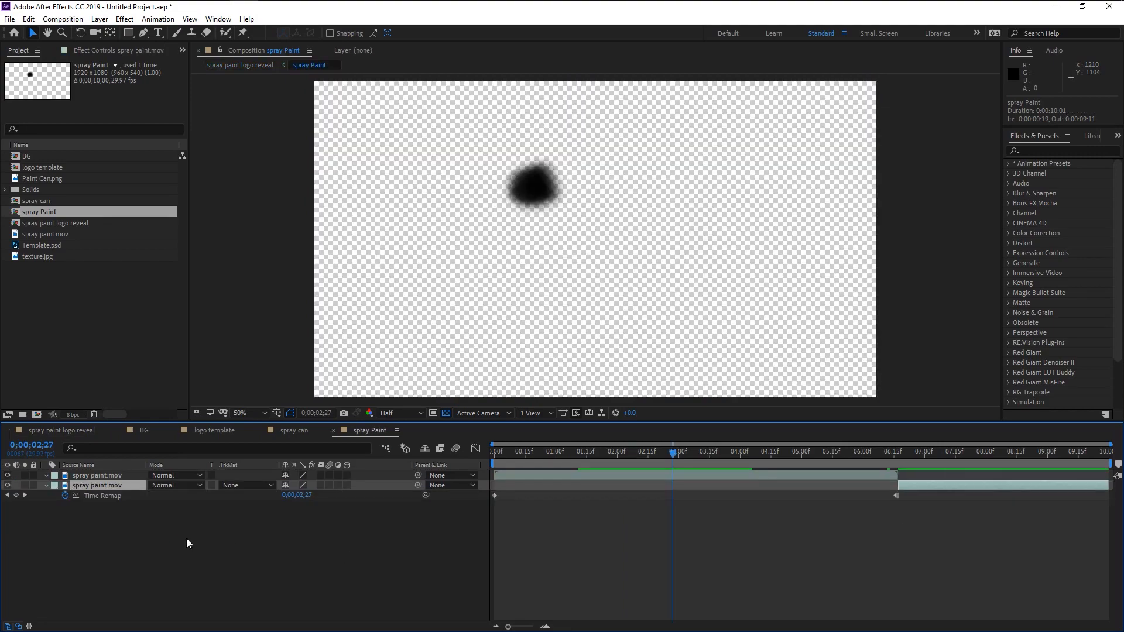
click(63, 19)
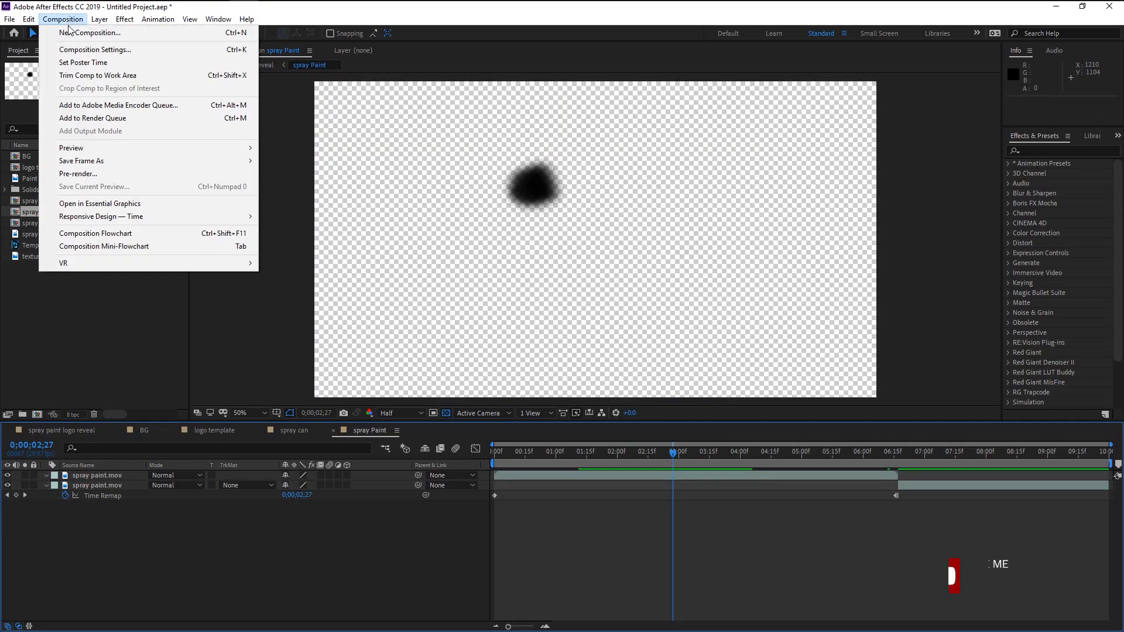
click(76, 51)
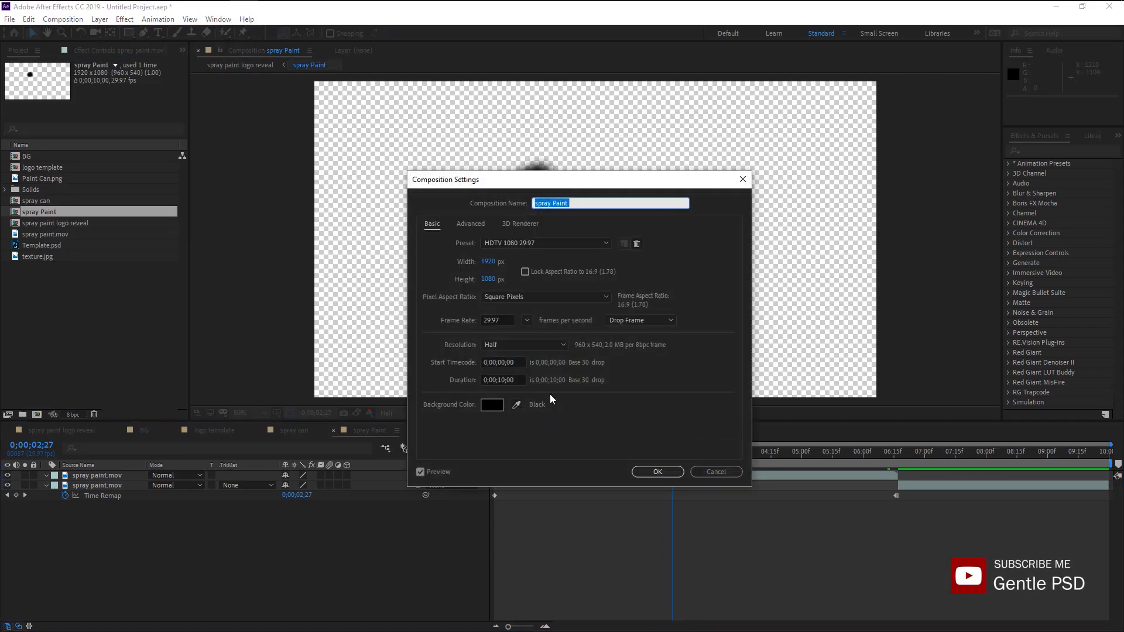
click(504, 380)
key(BackSpace)
text(5)
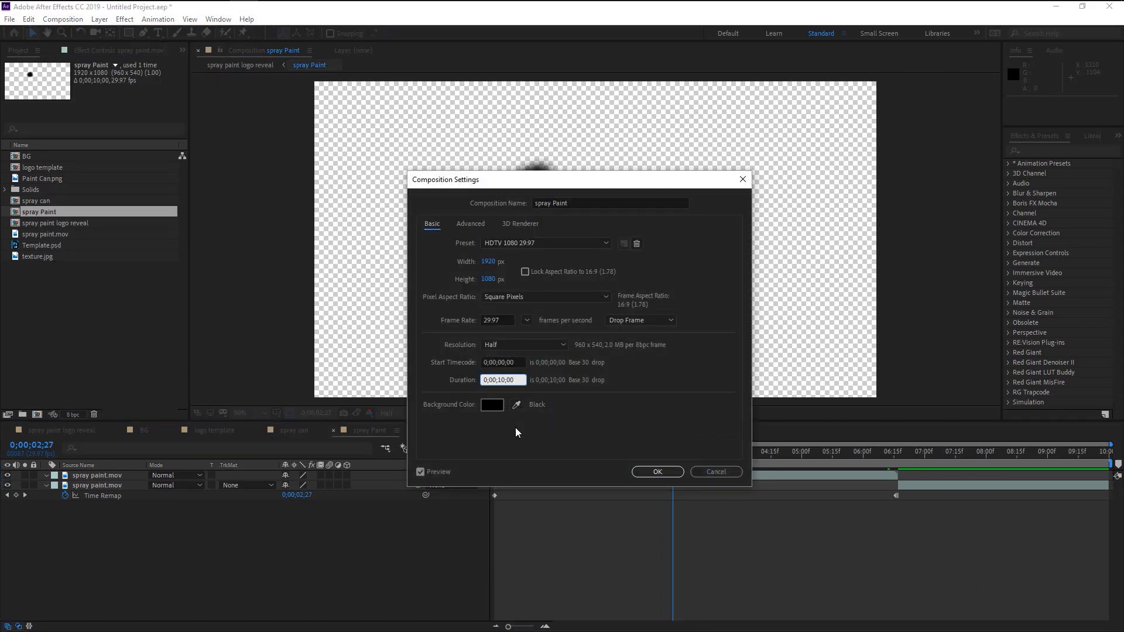
click(666, 473)
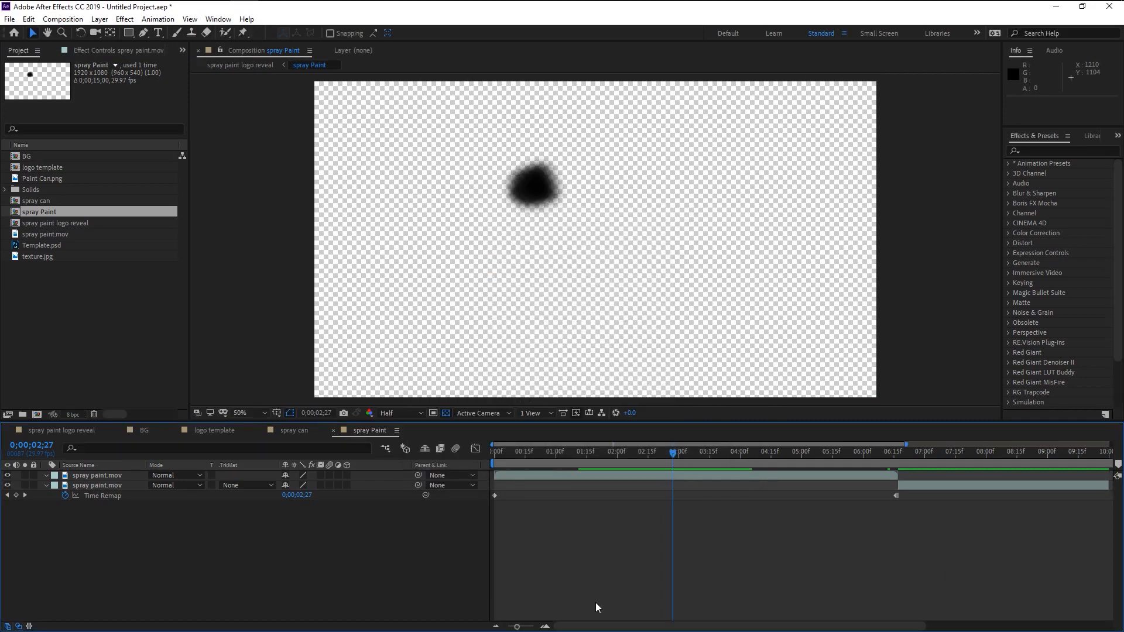
Step: Extend the frozen spray paint.mov layer to 0;00;15;00 and the spray Paint layer past the end of the main composition
click(508, 627)
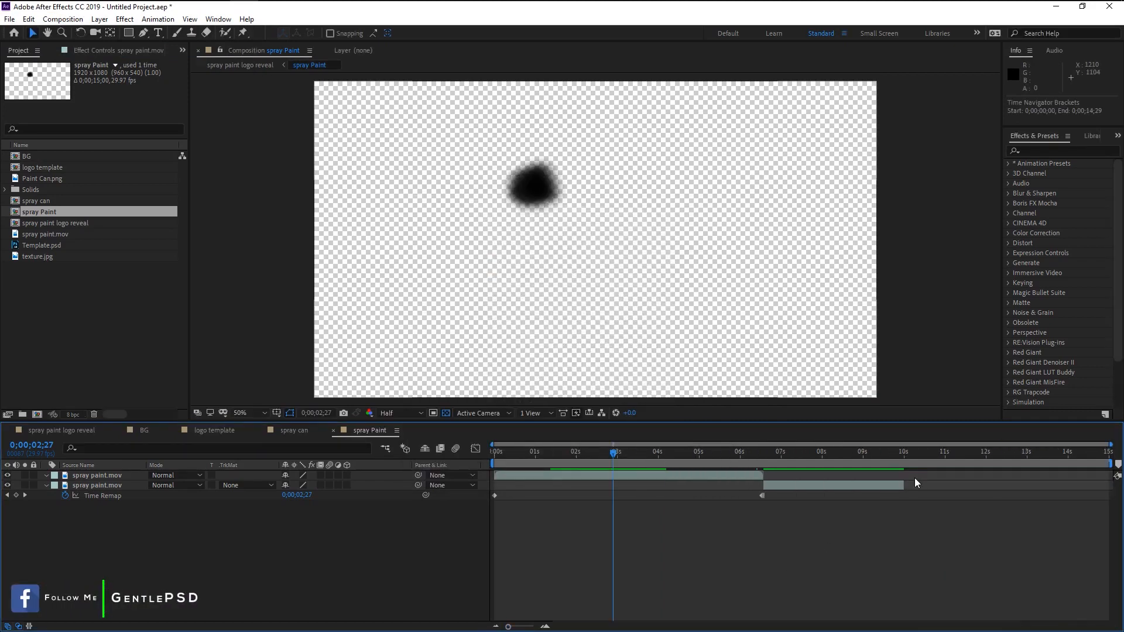
drag(916, 485, 1109, 485)
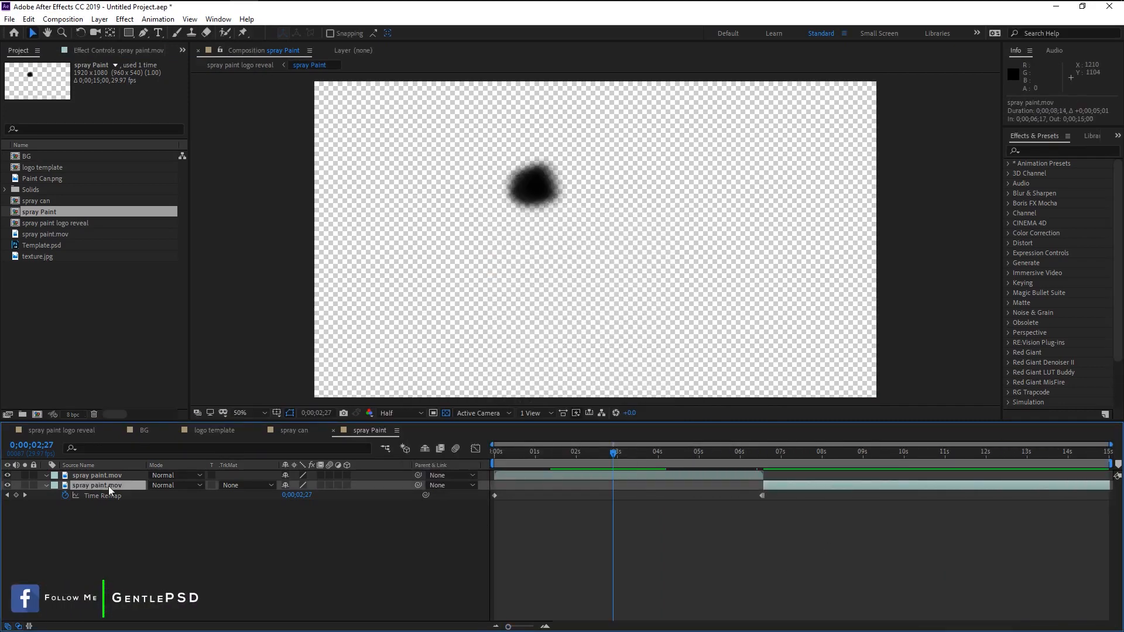
click(79, 431)
click(1067, 507)
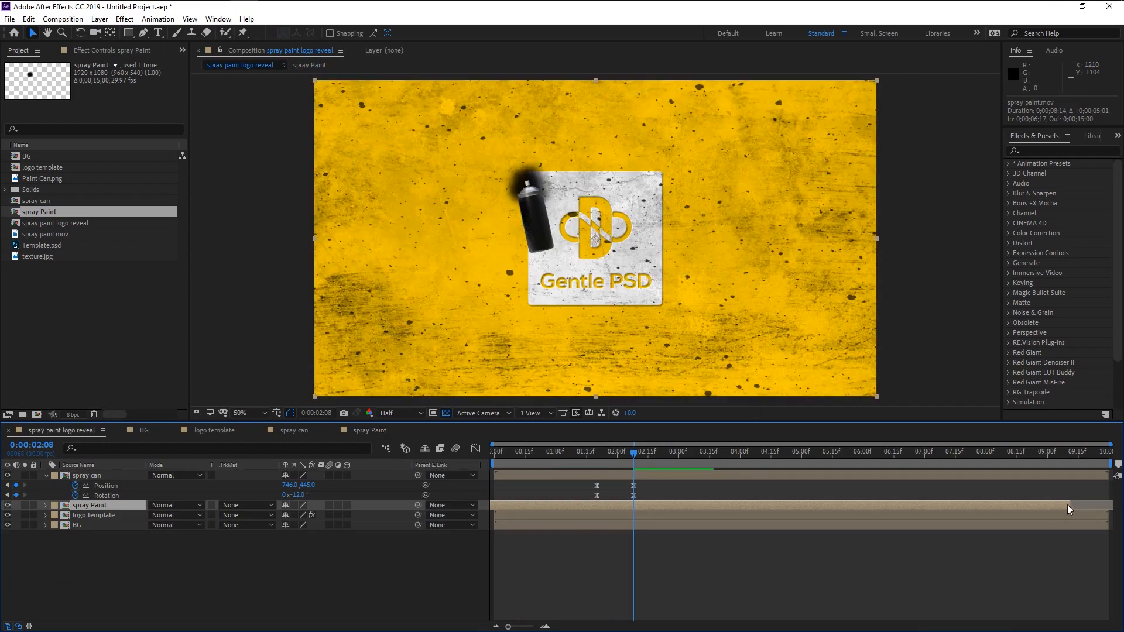
drag(1072, 504, 1111, 505)
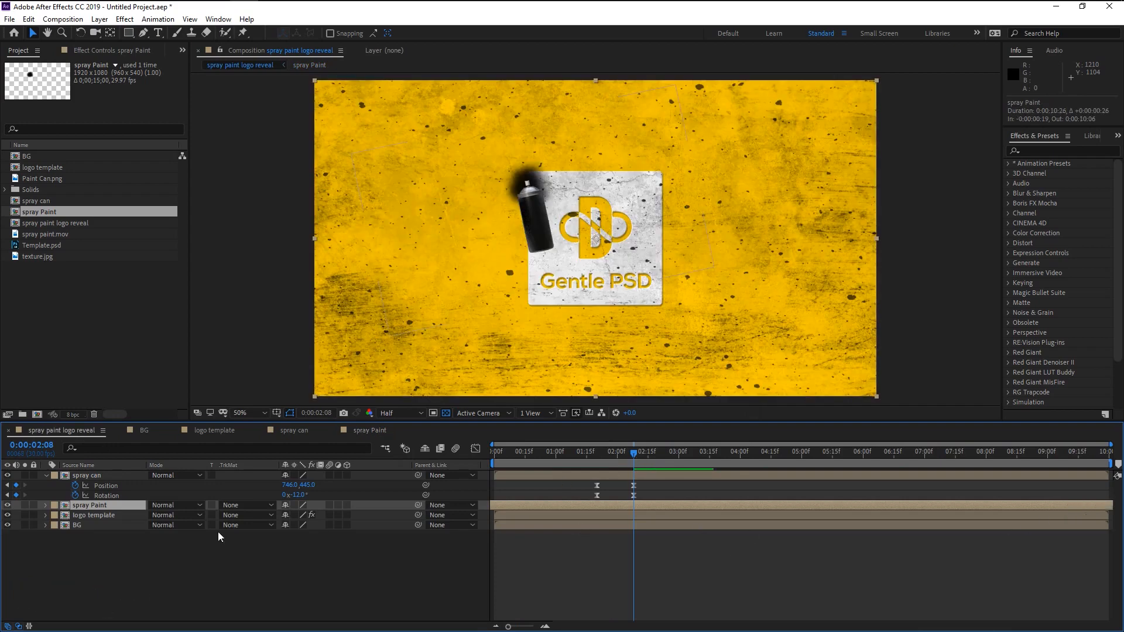
Step: Add a Position keyframe to the spray can layer at 0:00:02:09, keeping its current place
click(107, 476)
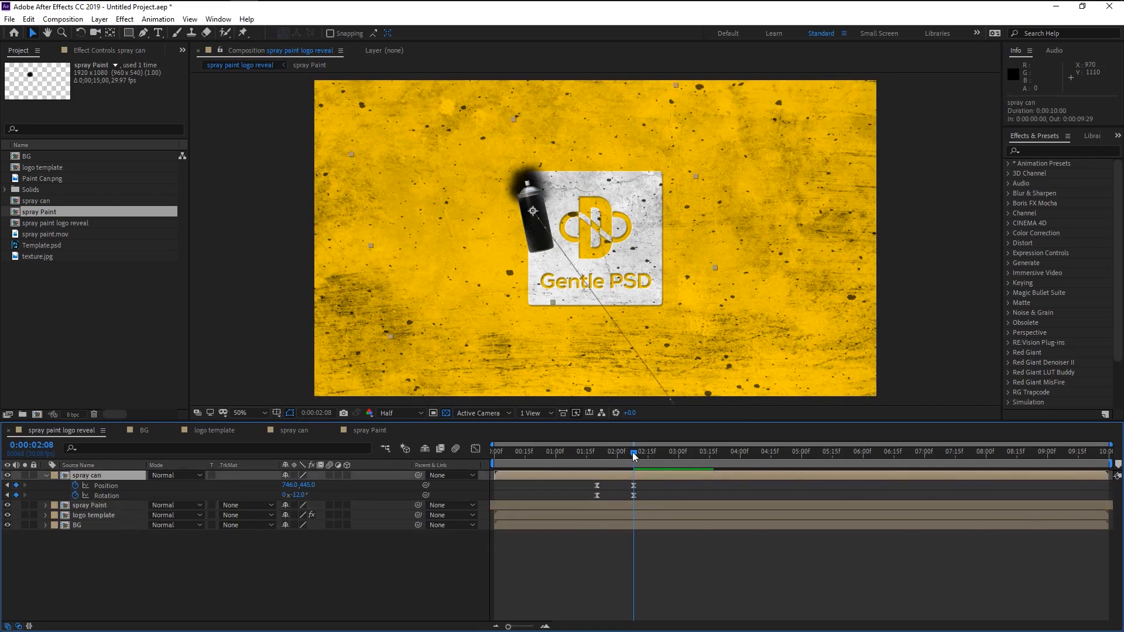
drag(633, 453, 635, 452)
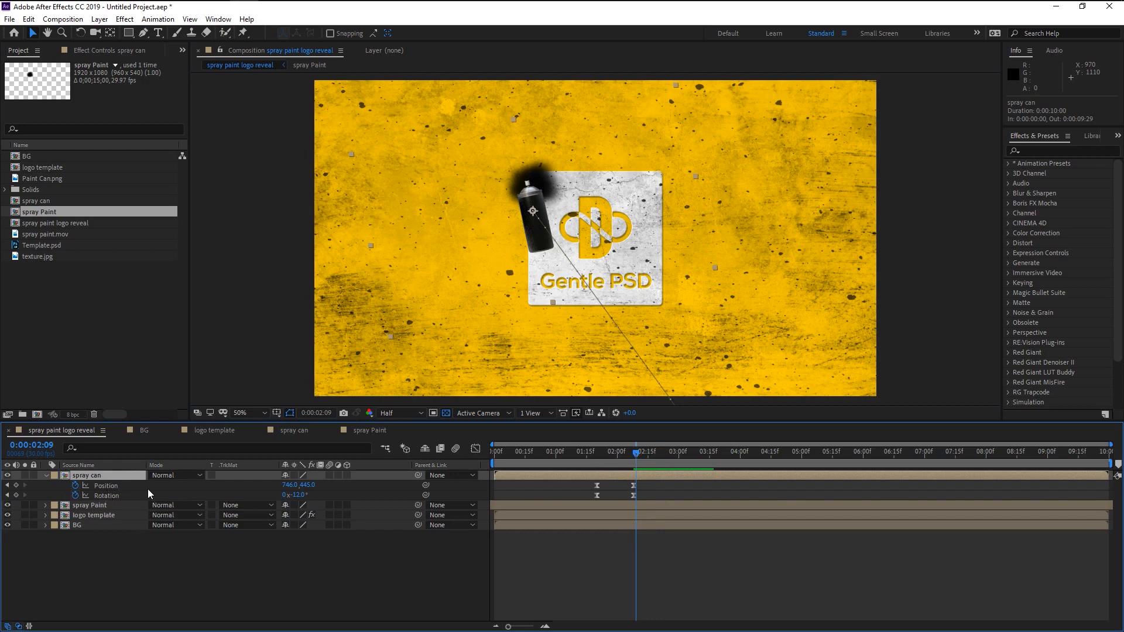
click(16, 486)
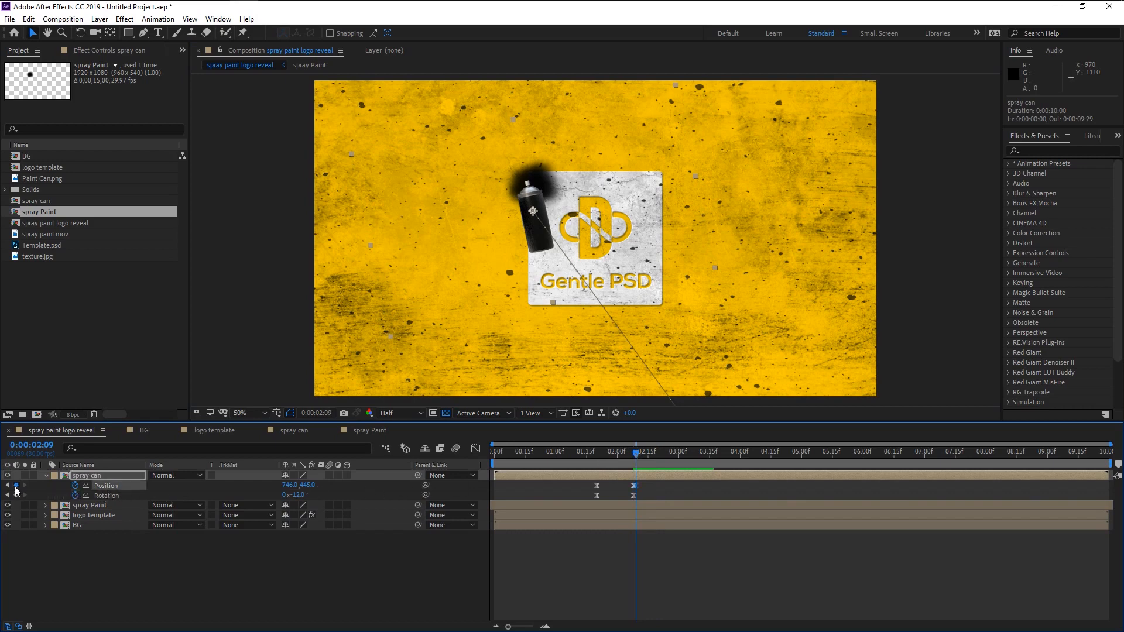
Step: Keyframe the spray can's Position along the upper paint strokes: 1218,397 at 0:00:02:25, 722,585 at 0:00:03:12 and 1238,545 at 0:00:04:01
drag(641, 452, 672, 464)
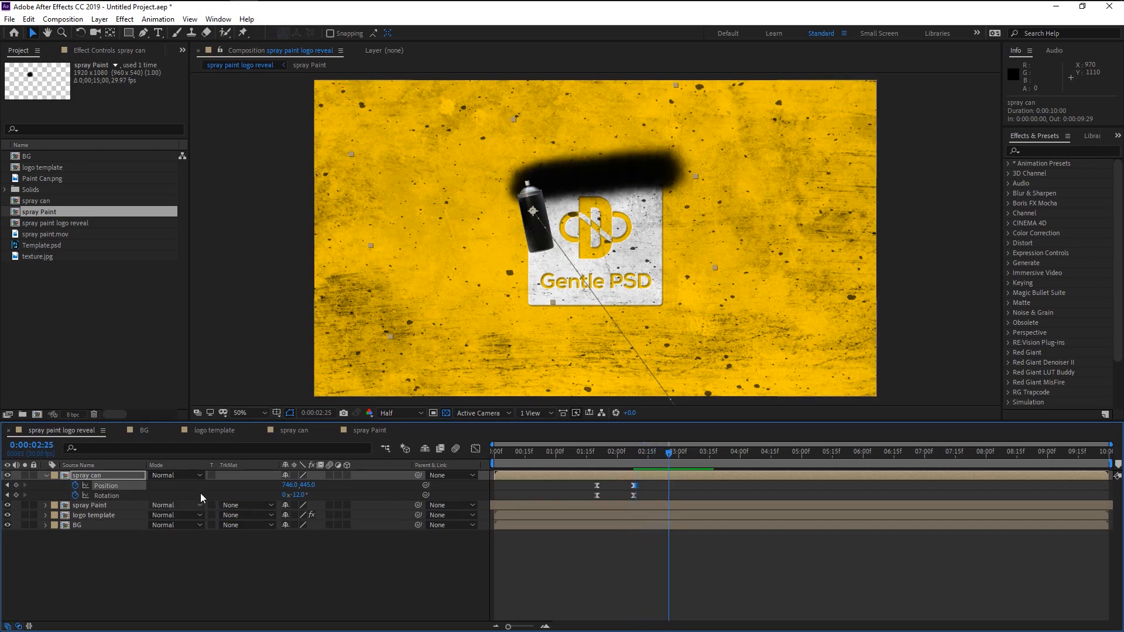
drag(537, 214, 673, 198)
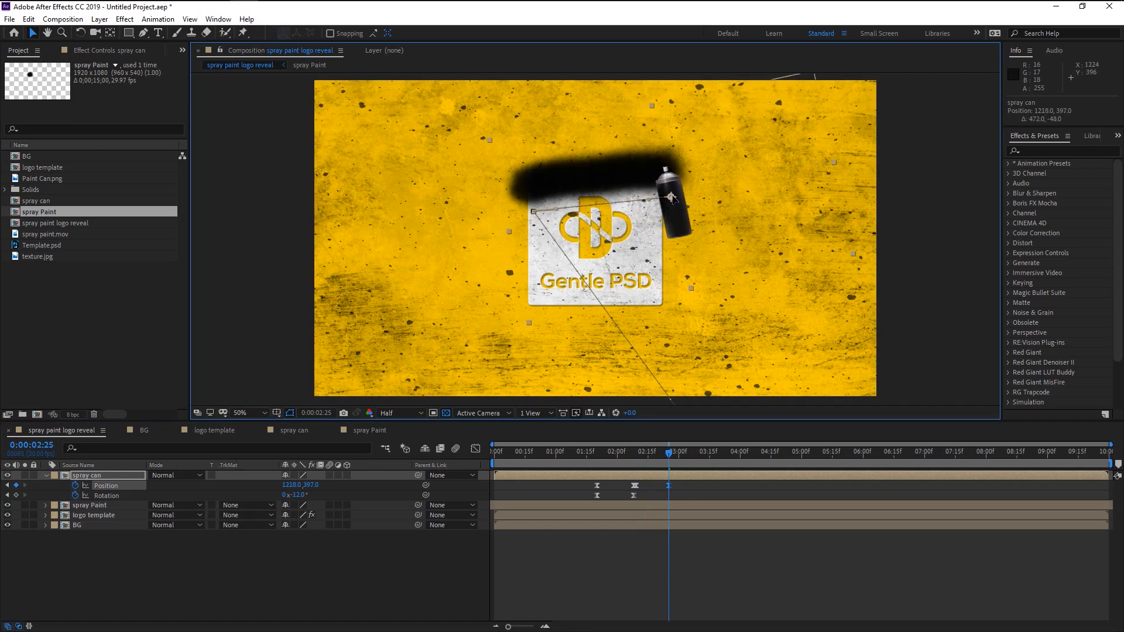
drag(670, 452, 706, 459)
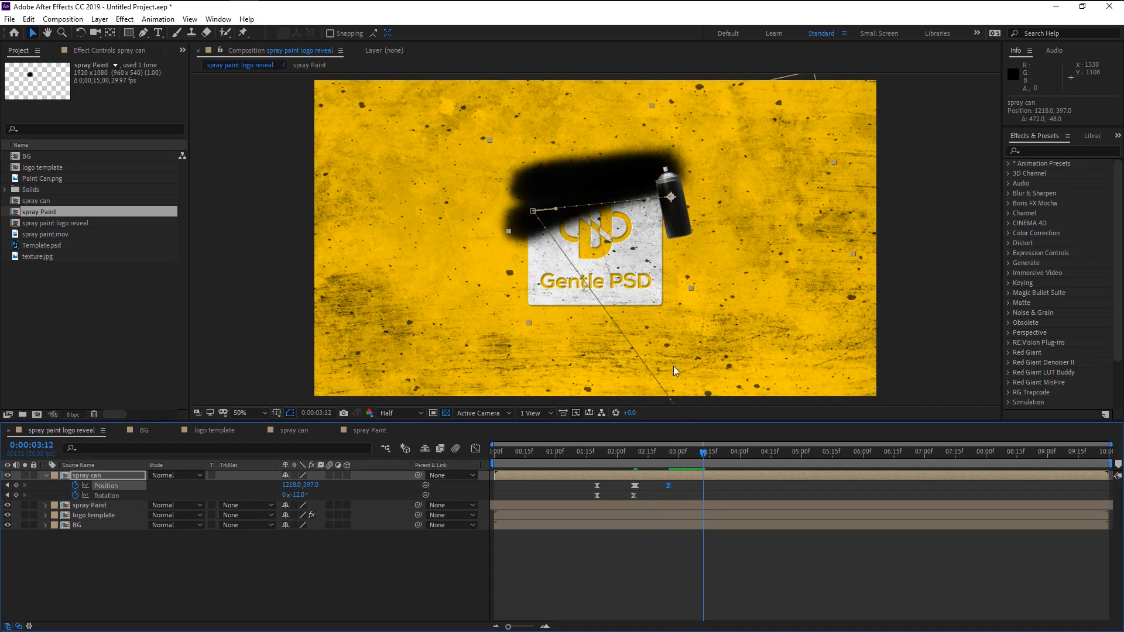
mouse_move(671, 199)
mouse_down()
mouse_move(585, 206)
mouse_move(525, 254)
mouse_up()
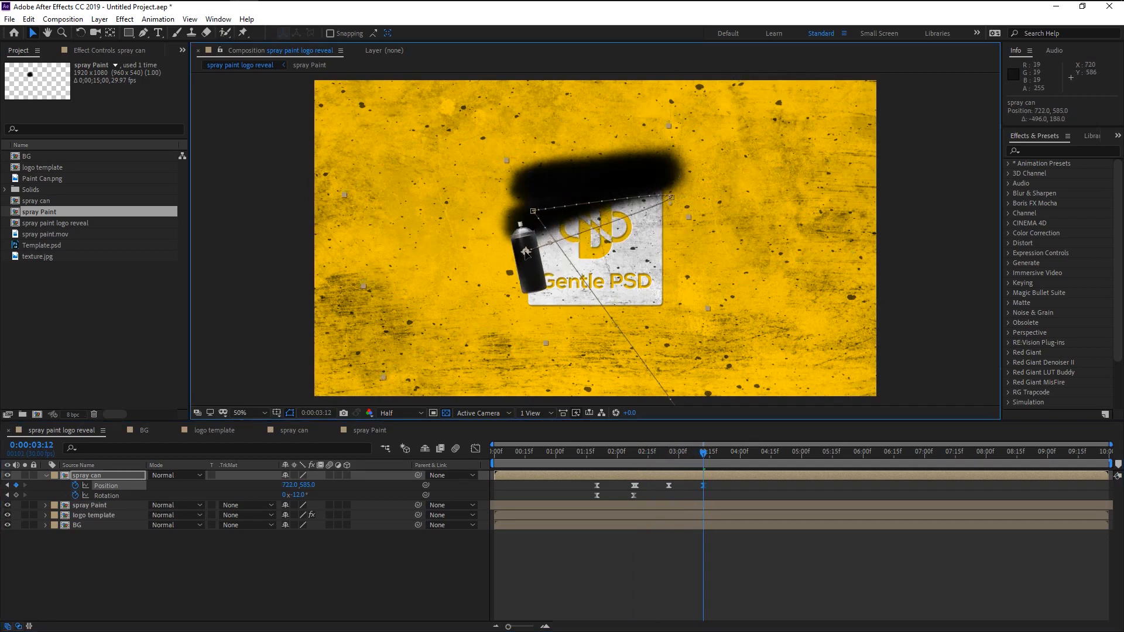
drag(708, 457, 743, 458)
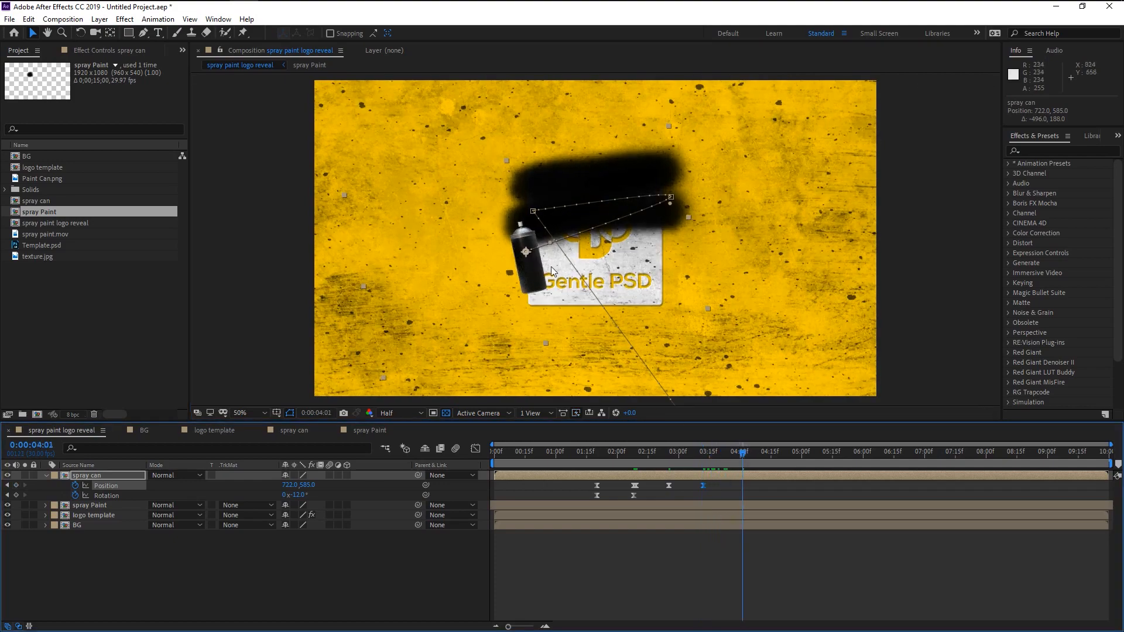
drag(525, 253, 677, 240)
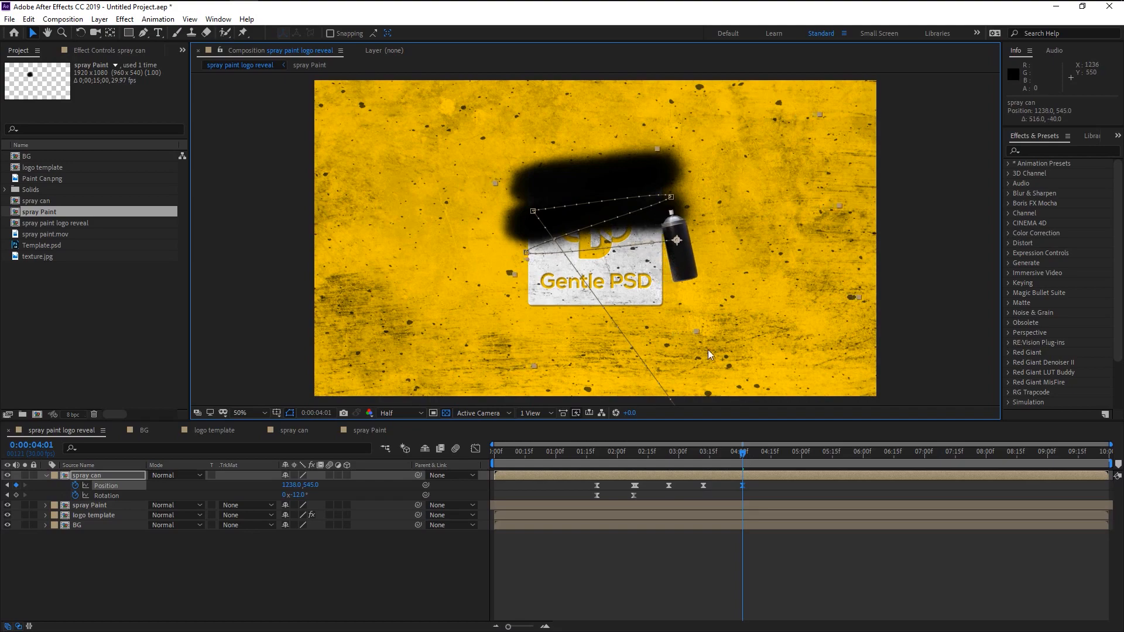
Step: Continue the spray can's Position keyframes along the third stroke: 718,707 at 0:00:04:12 and 1230,707 at 0:00:04:25
click(747, 455)
drag(747, 453, 764, 454)
drag(676, 240, 525, 287)
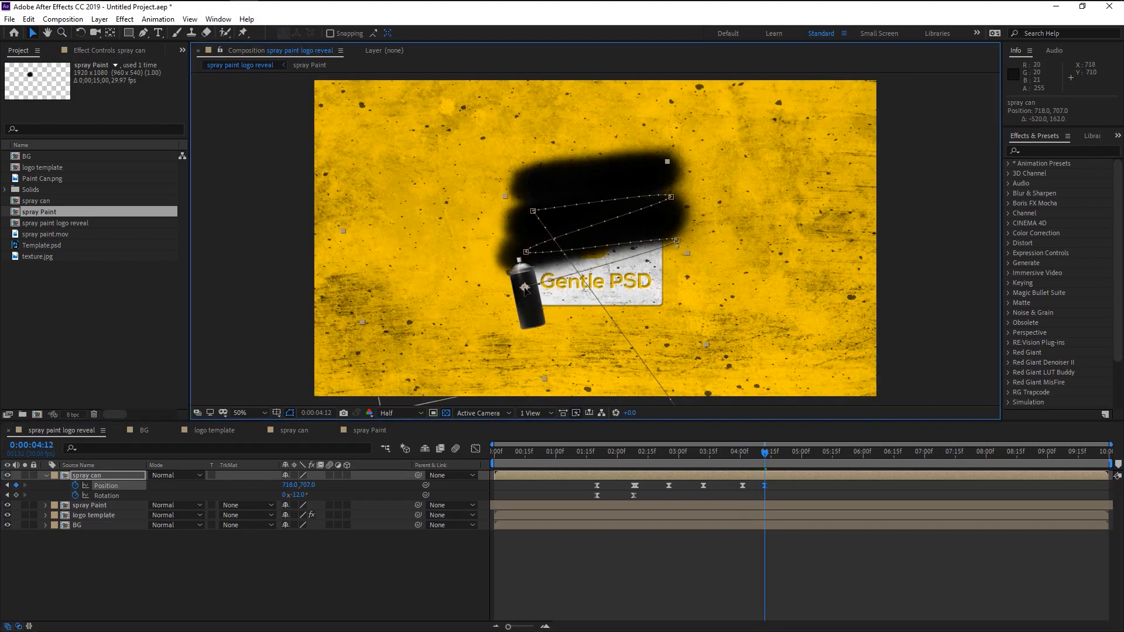
drag(776, 454, 791, 456)
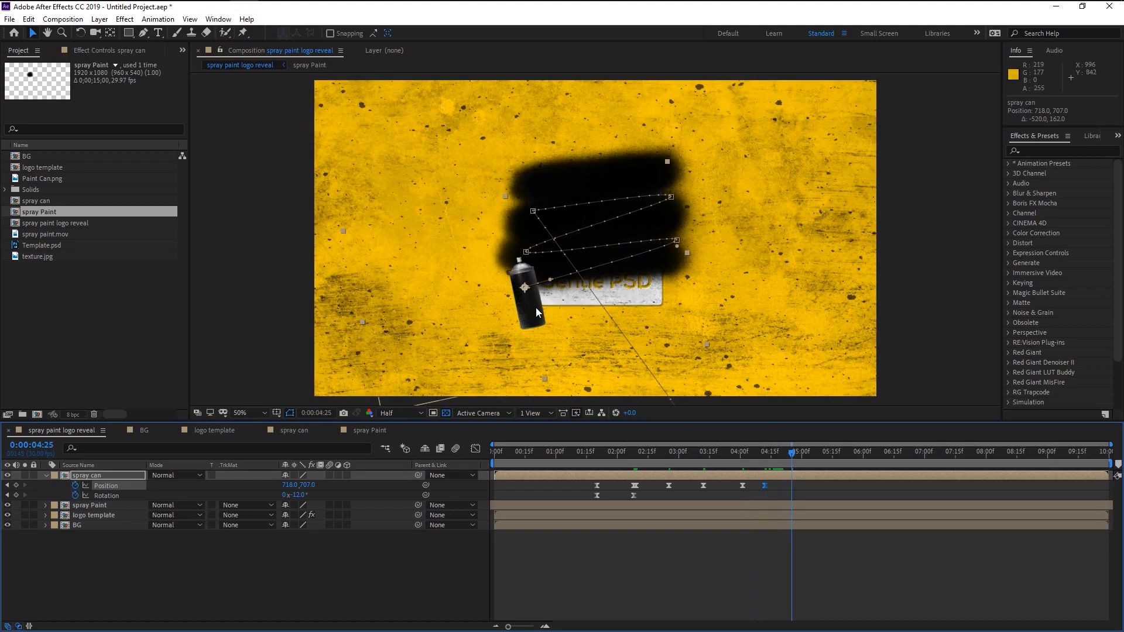
drag(524, 287, 673, 288)
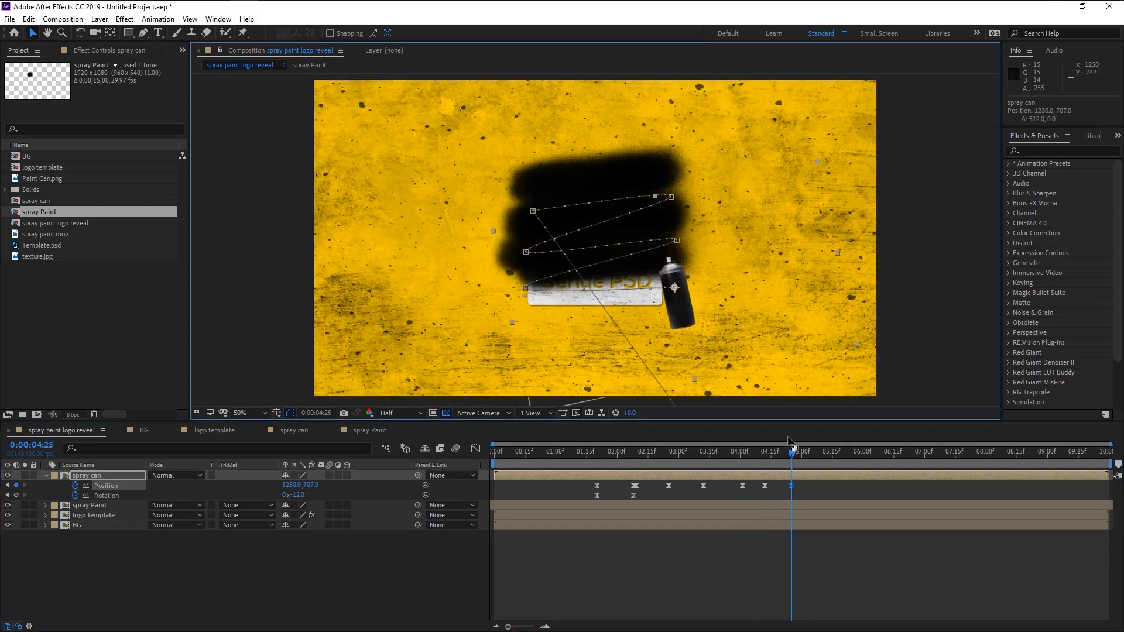
Step: Add Position keyframes for the spray can along the last stroke: 734,829 at 0:00:05:06 and 1230,847 at 0:00:05:19
drag(794, 455, 816, 461)
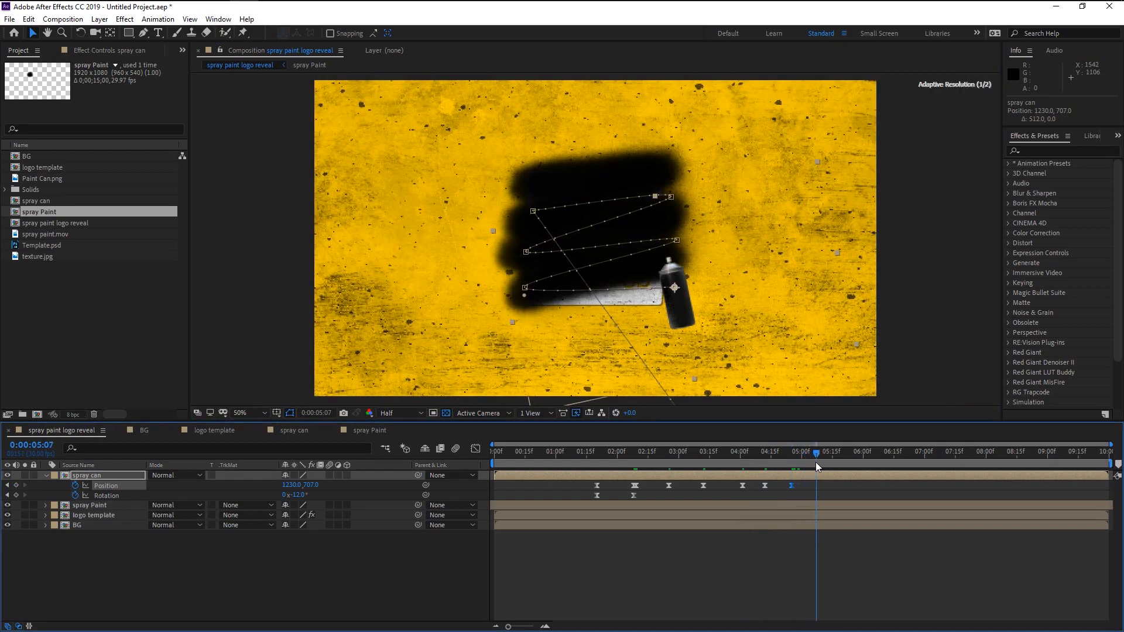
drag(677, 295, 529, 324)
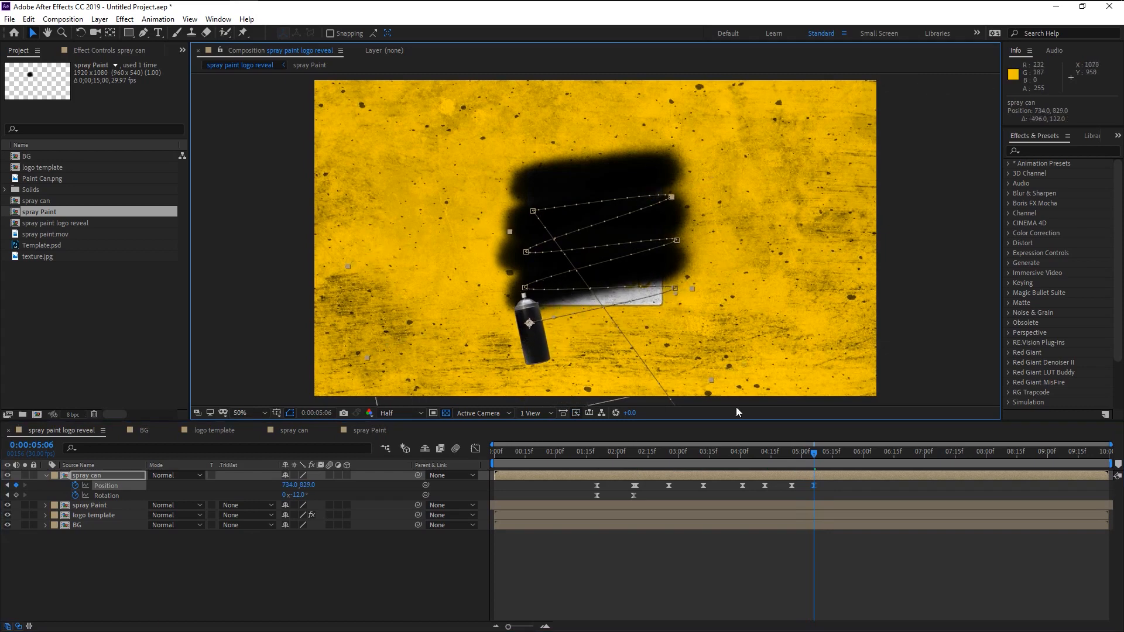
drag(823, 454, 842, 458)
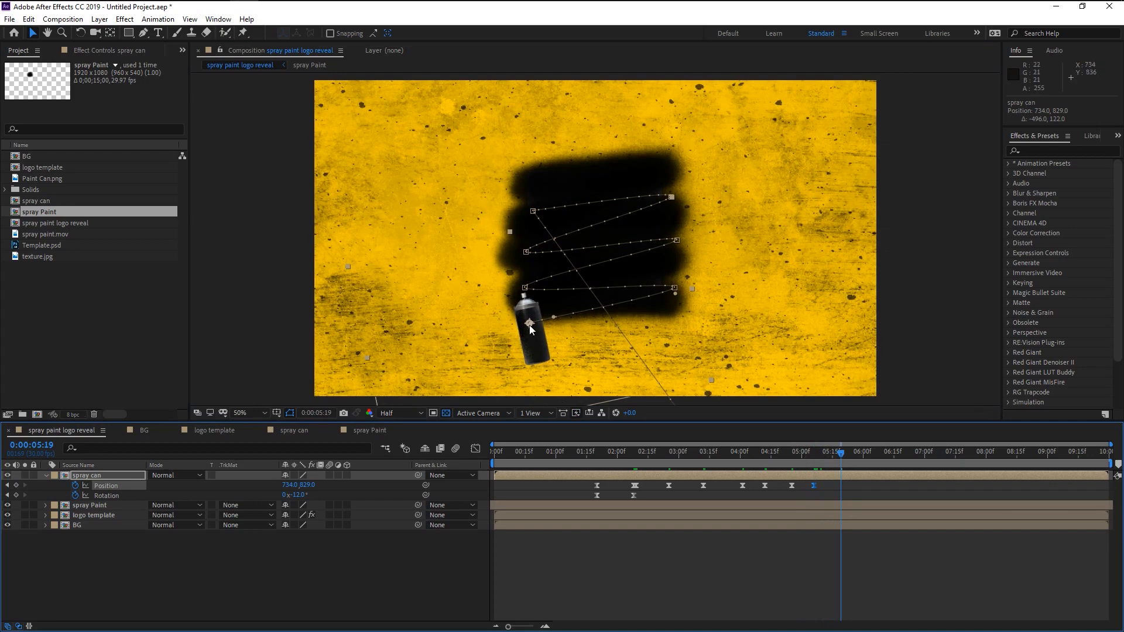
mouse_move(529, 325)
mouse_down()
mouse_move(672, 346)
mouse_move(674, 329)
mouse_up()
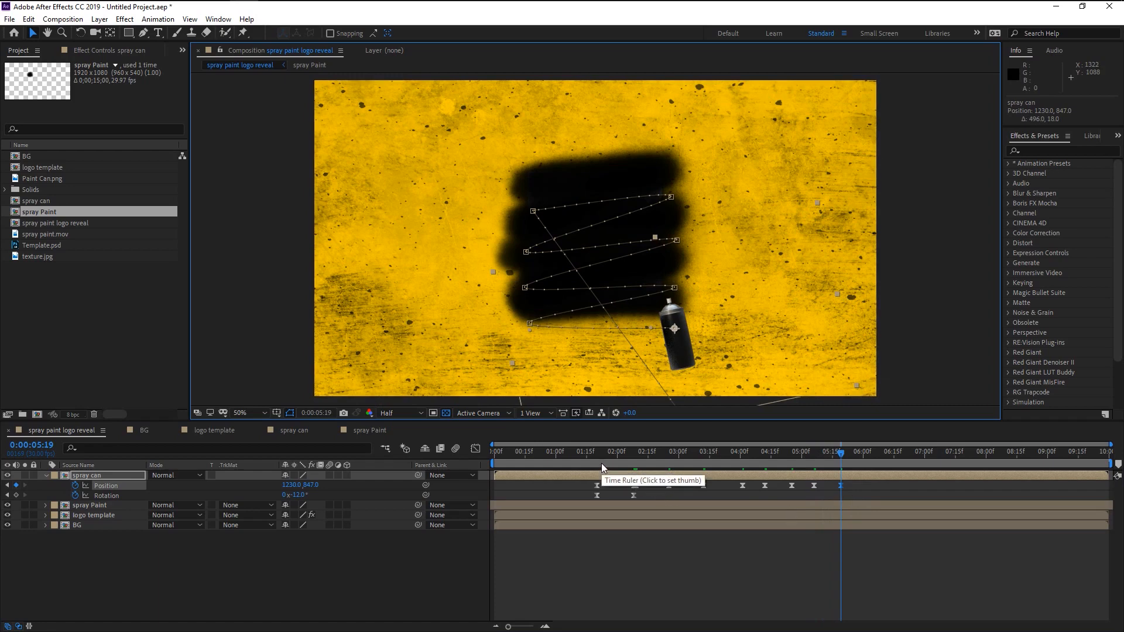
Step: Play back the composition to check how the spray can follows the paint strokes
key(space)
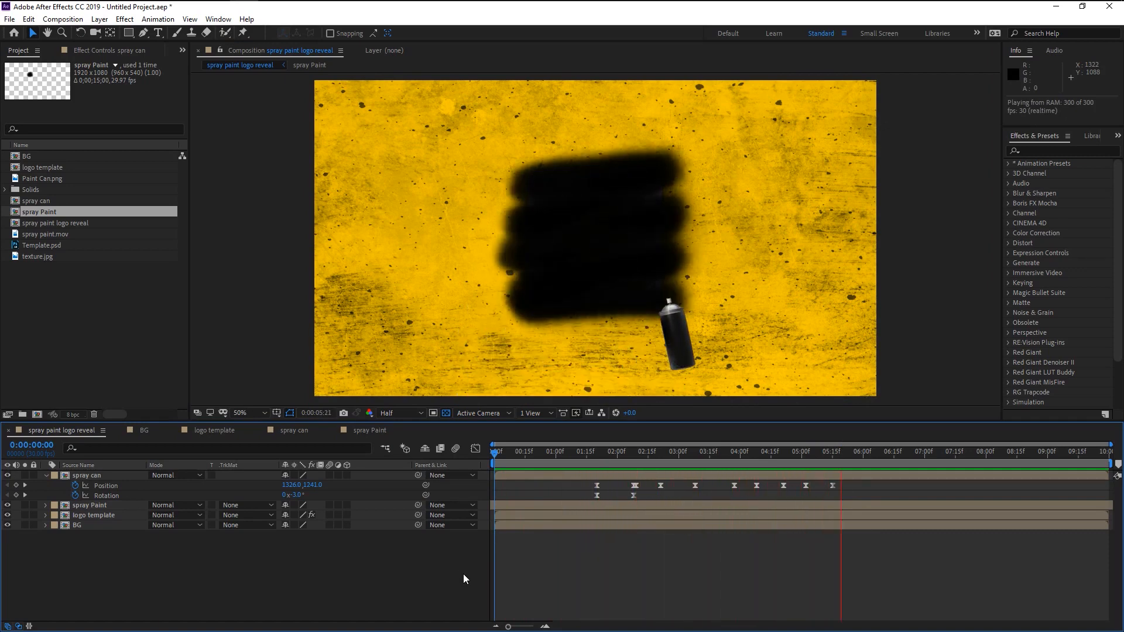
key(space)
click(561, 456)
key(space)
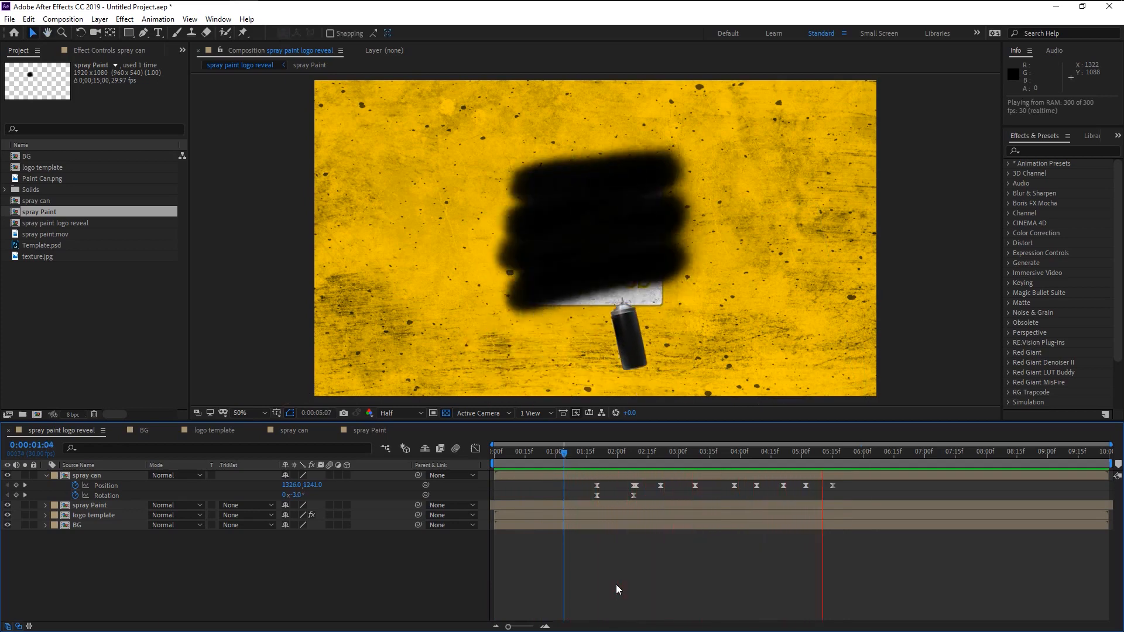
key(space)
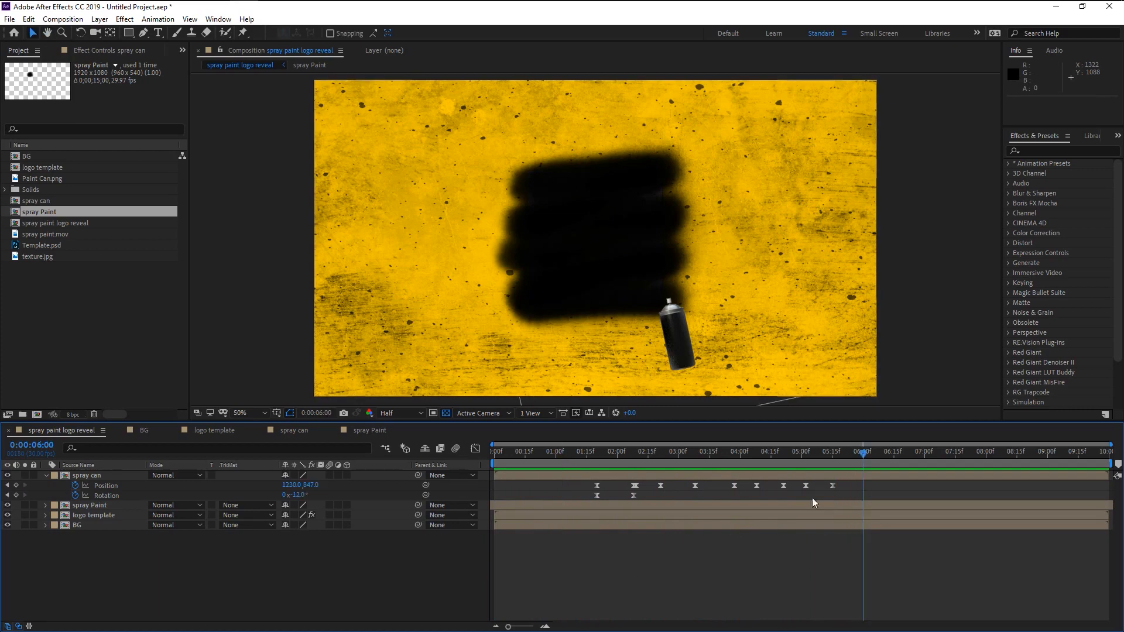
Step: Collapse the spray can's properties and duplicate the spray Paint and logo template layers together
drag(841, 455, 841, 458)
click(841, 458)
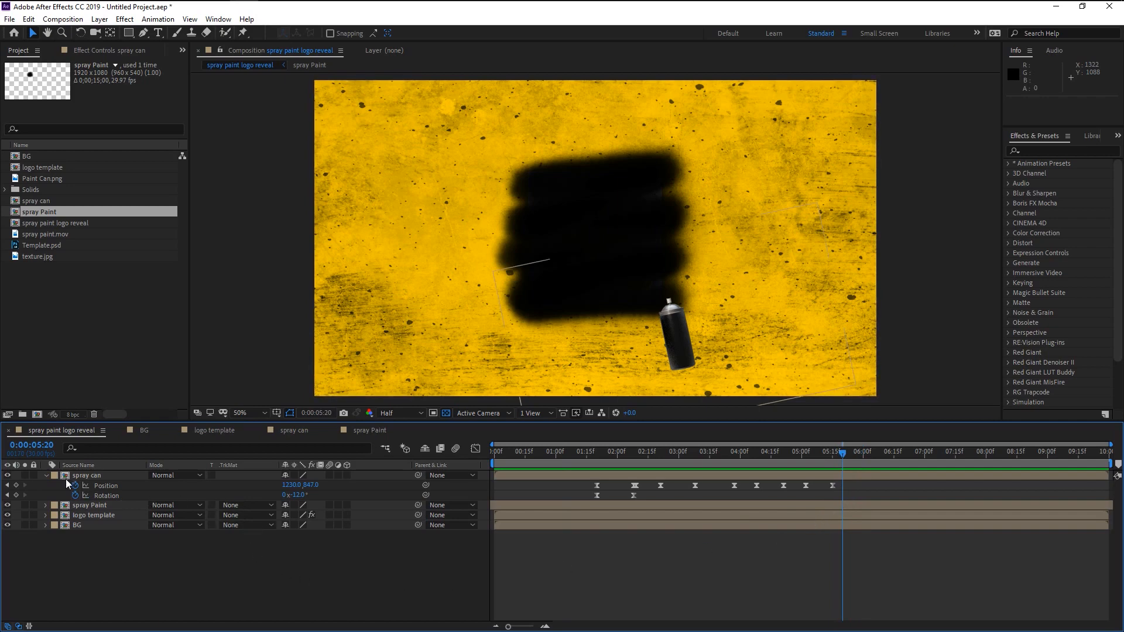
click(48, 476)
click(85, 496)
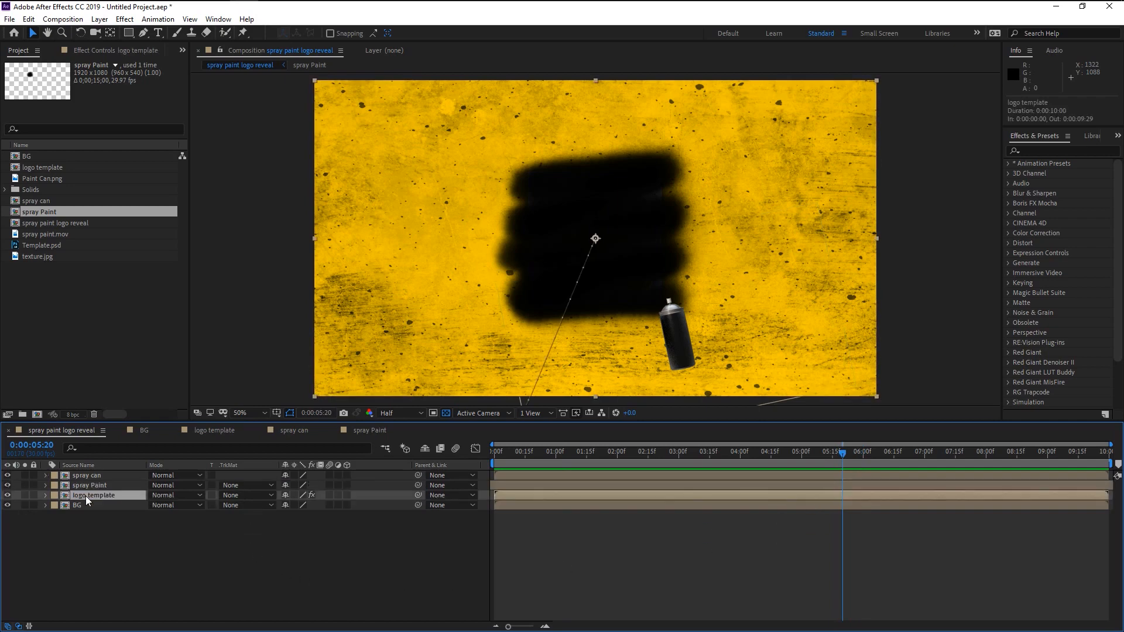
ctrl+click(100, 486)
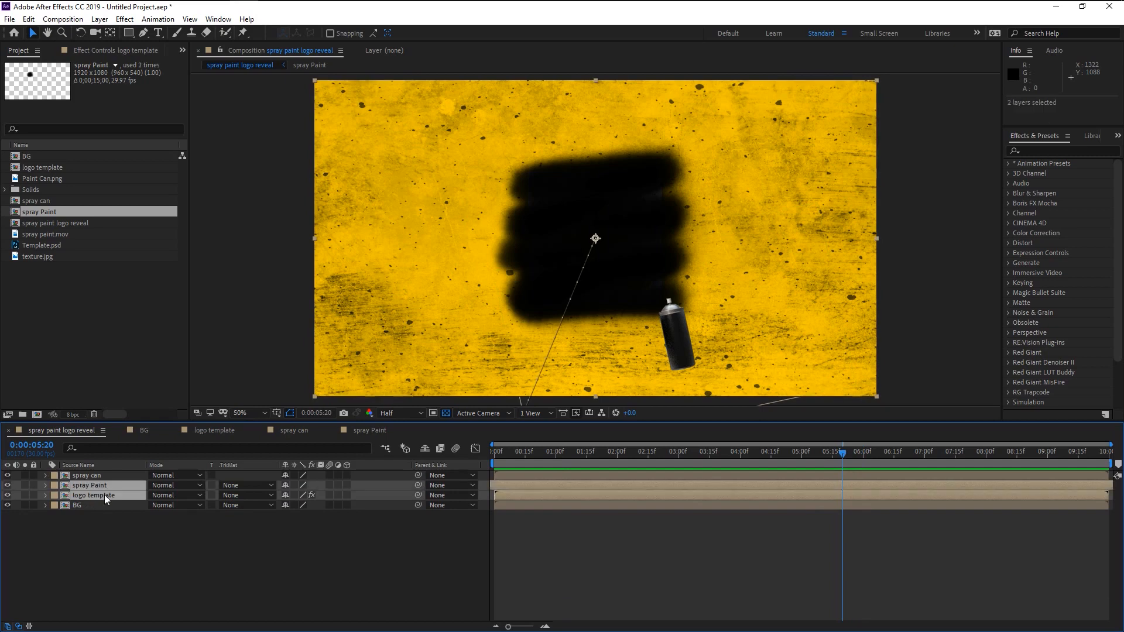
key(ctrl+d)
Step: Pre-compose the upper spray Paint and logo template copies into a composition named invert alpha
drag(107, 497, 111, 493)
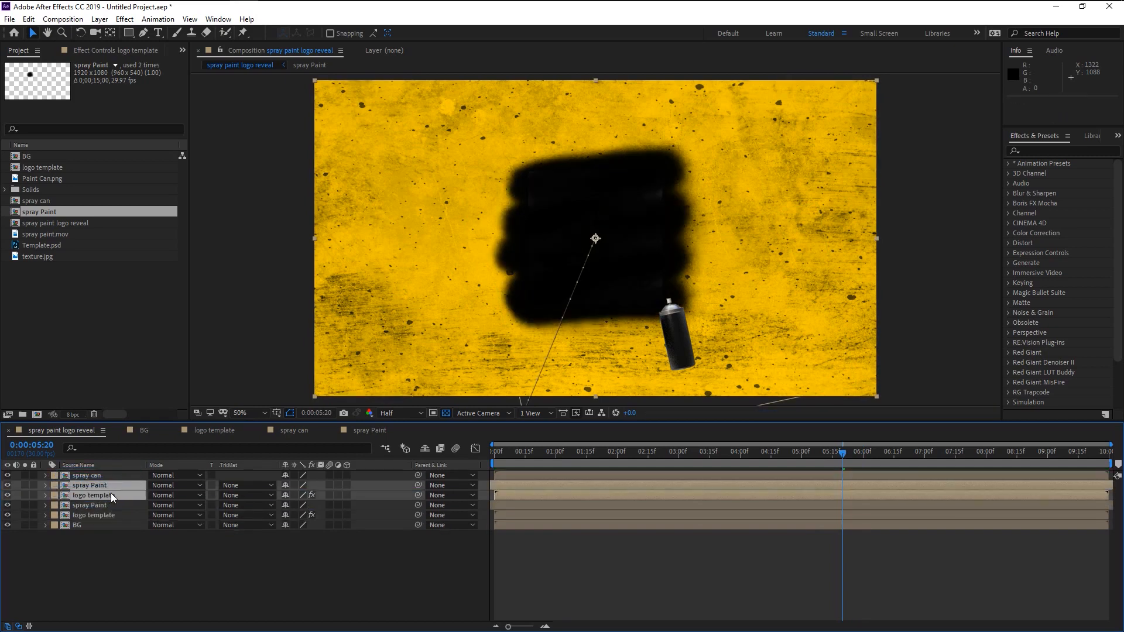
right_click(111, 493)
click(189, 439)
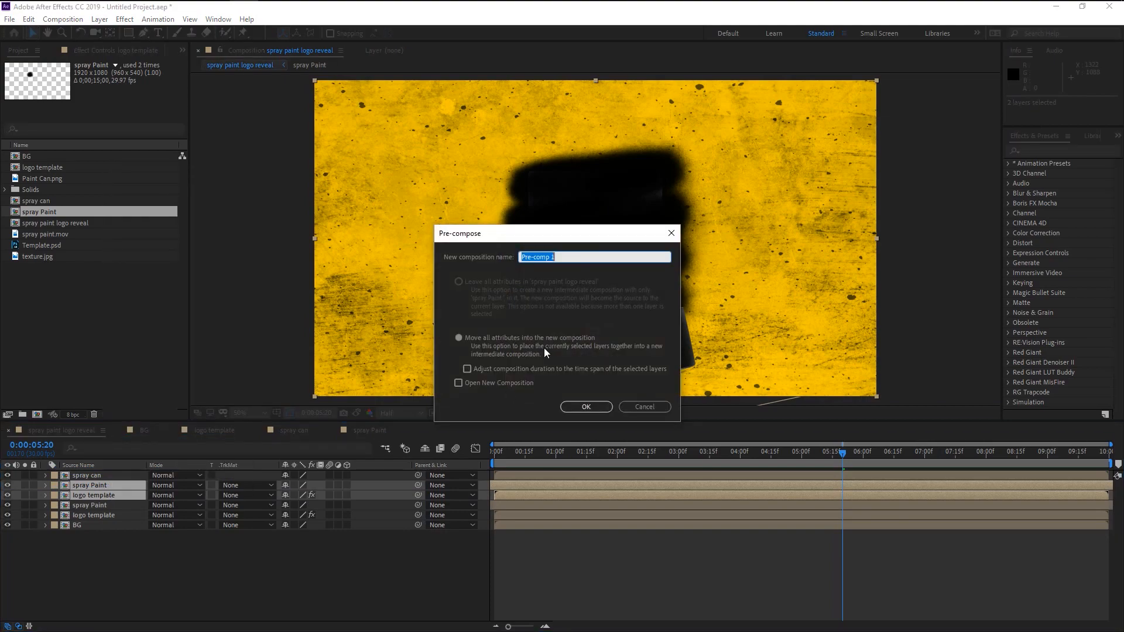
key(BackSpace)
text(invert alpha)
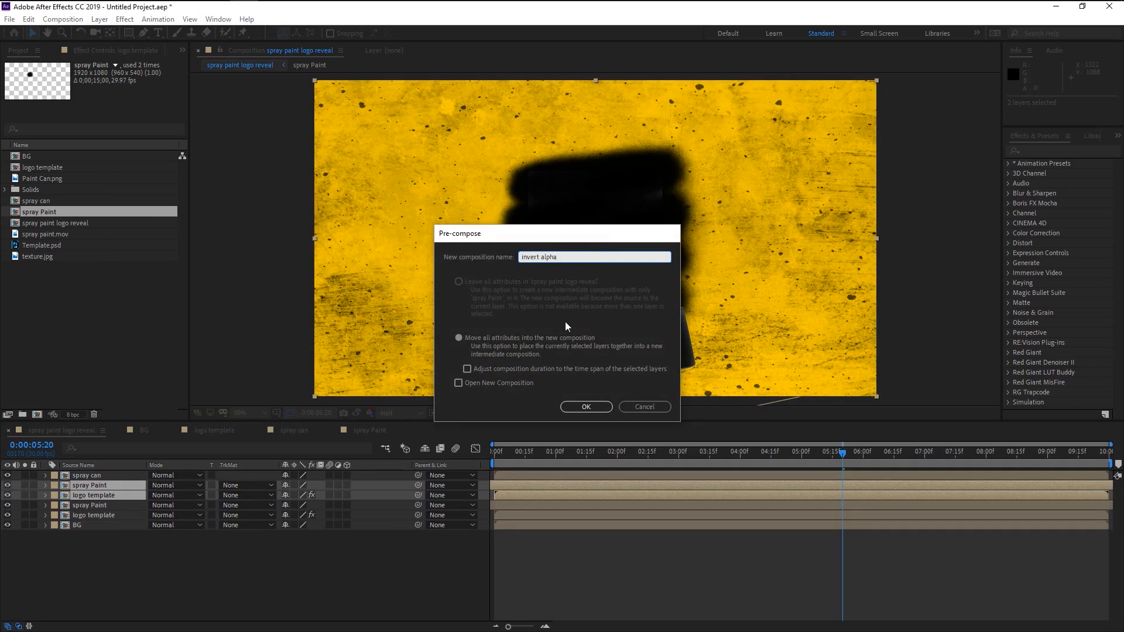
key(Return)
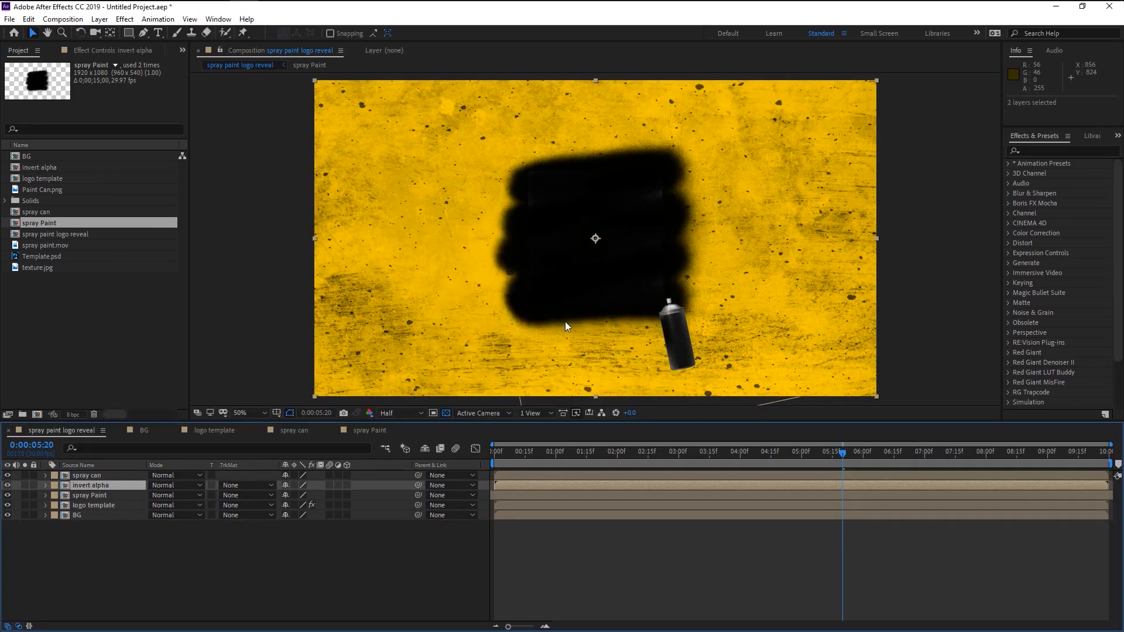
Step: In the invert alpha composition, put spray Paint below logo template and set its track matte to Alpha Inverted
double_click(134, 487)
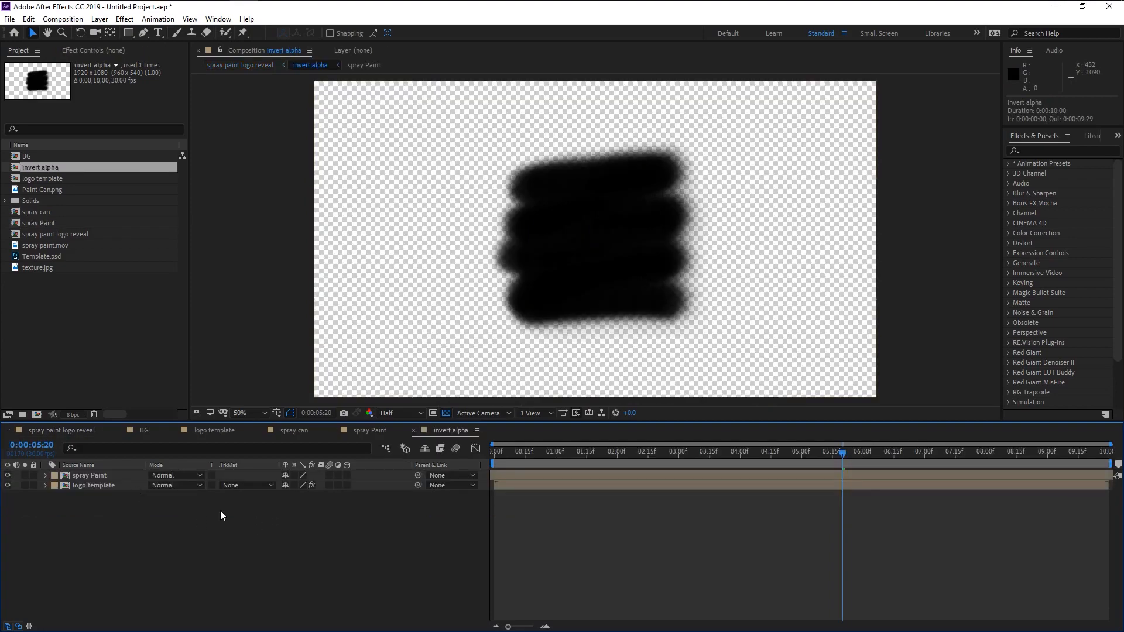
click(103, 477)
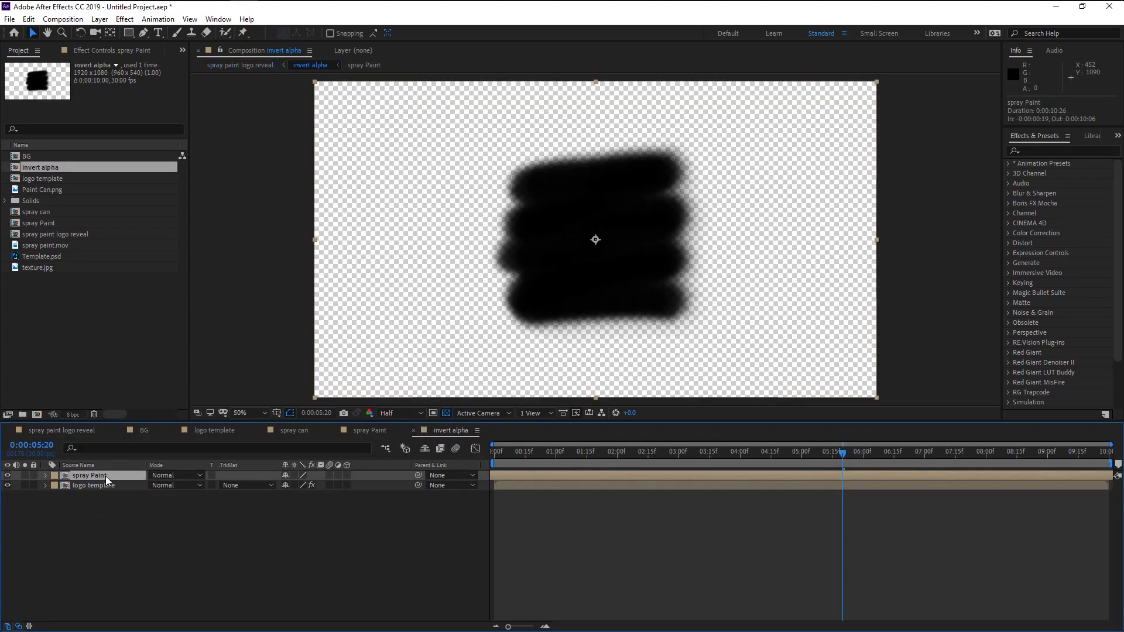
drag(111, 491, 117, 503)
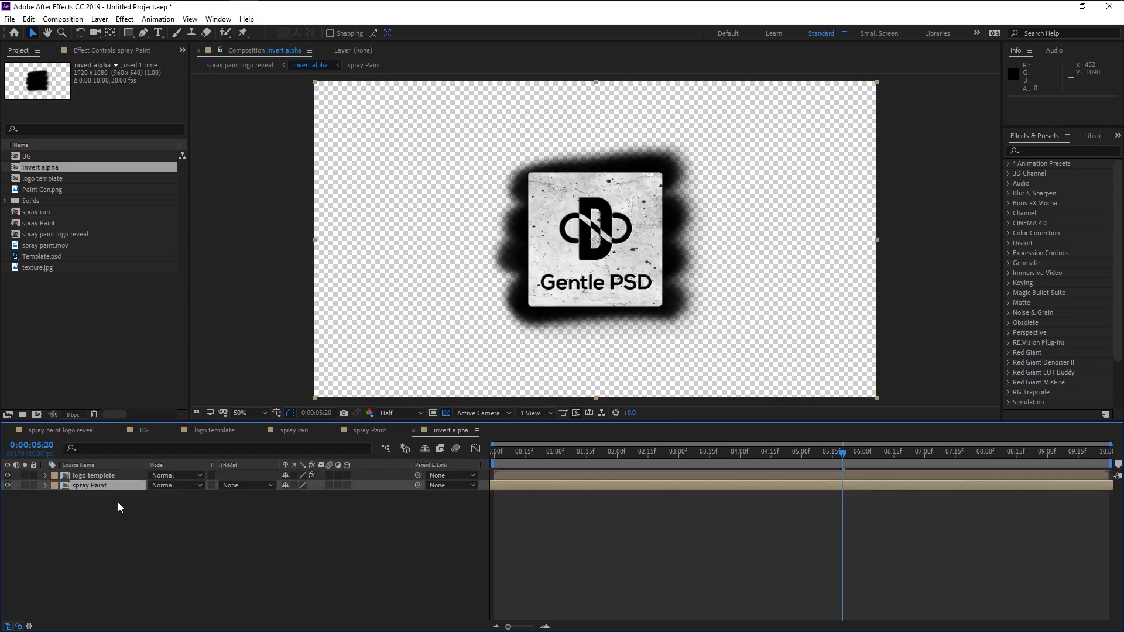
click(248, 490)
click(266, 528)
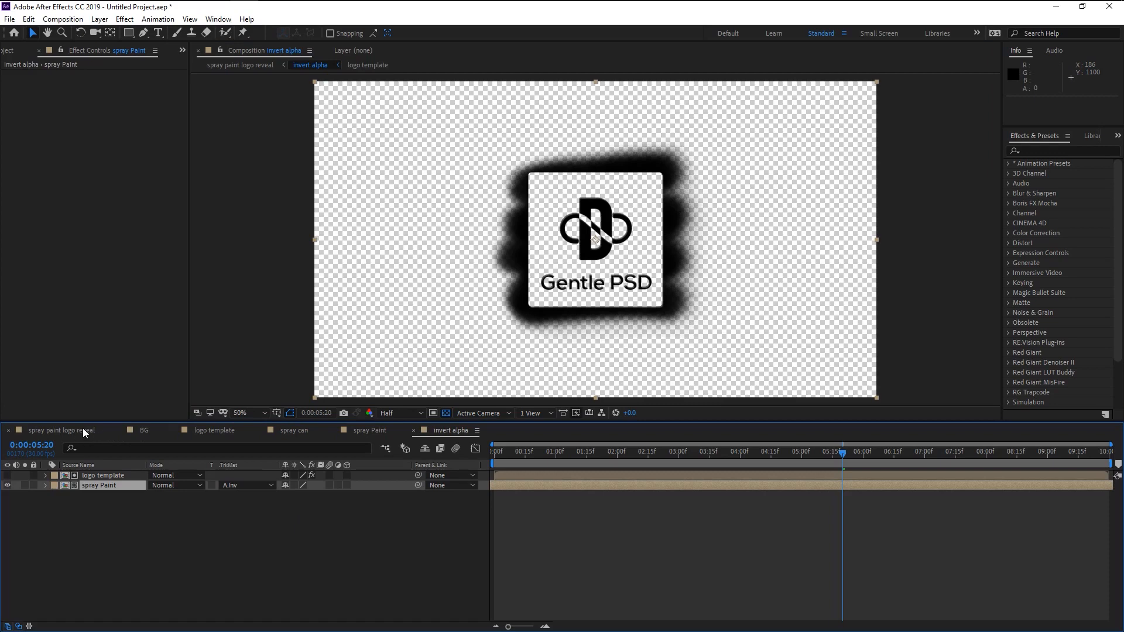
Step: In the spray paint logo reveal composition, move invert alpha just above BG, then duplicate spray Paint and logo template as an adjacent pair
click(86, 430)
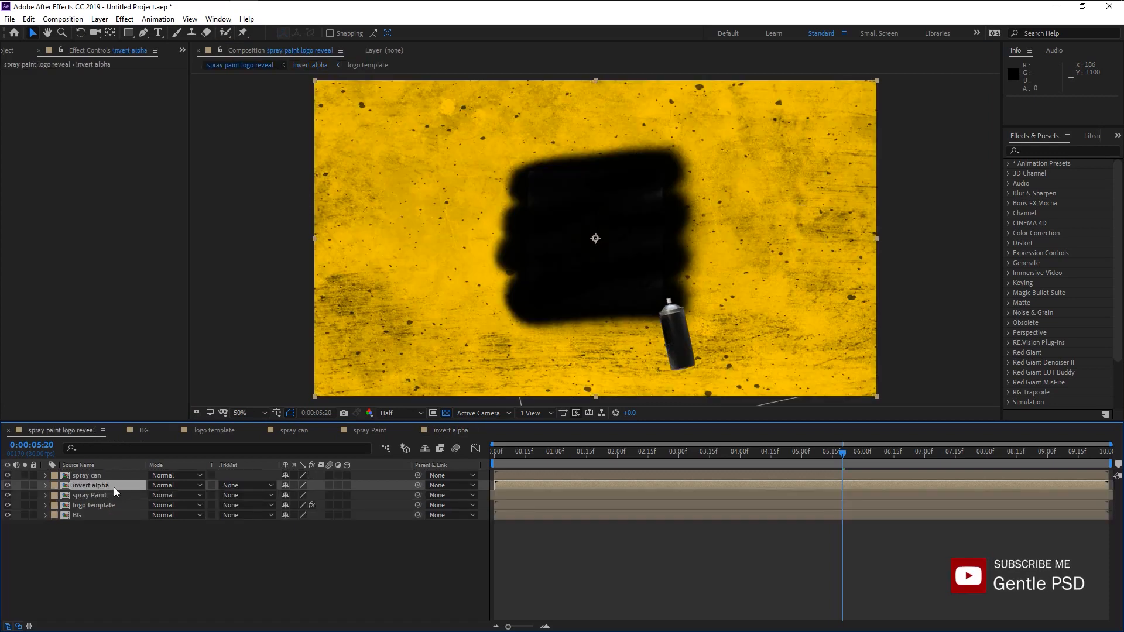
drag(114, 485, 117, 508)
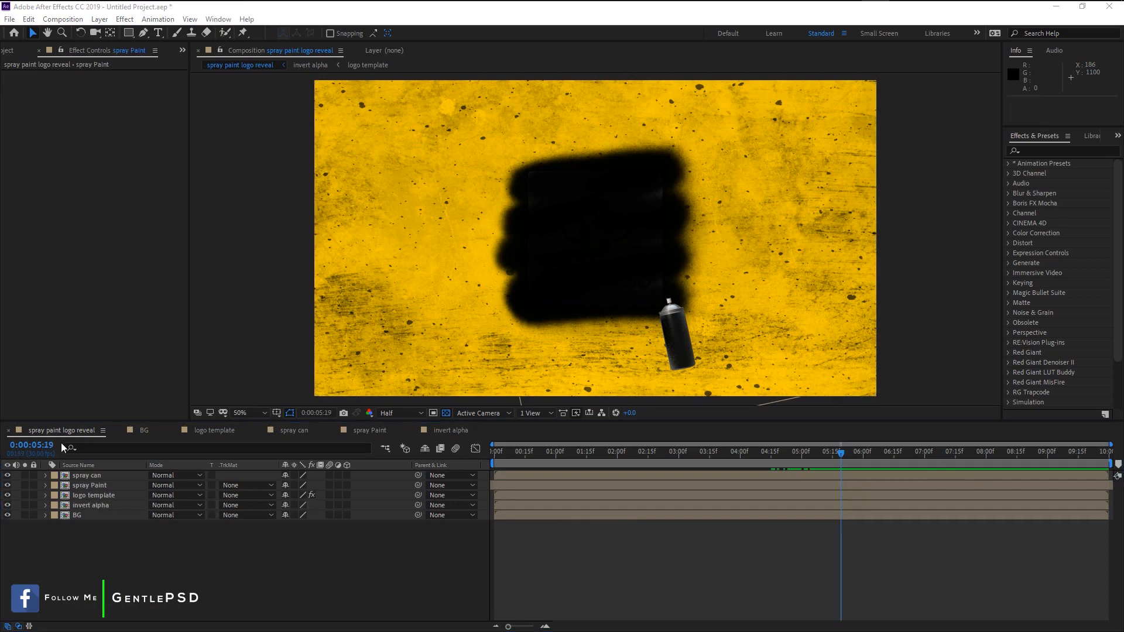
click(90, 496)
ctrl+click(109, 486)
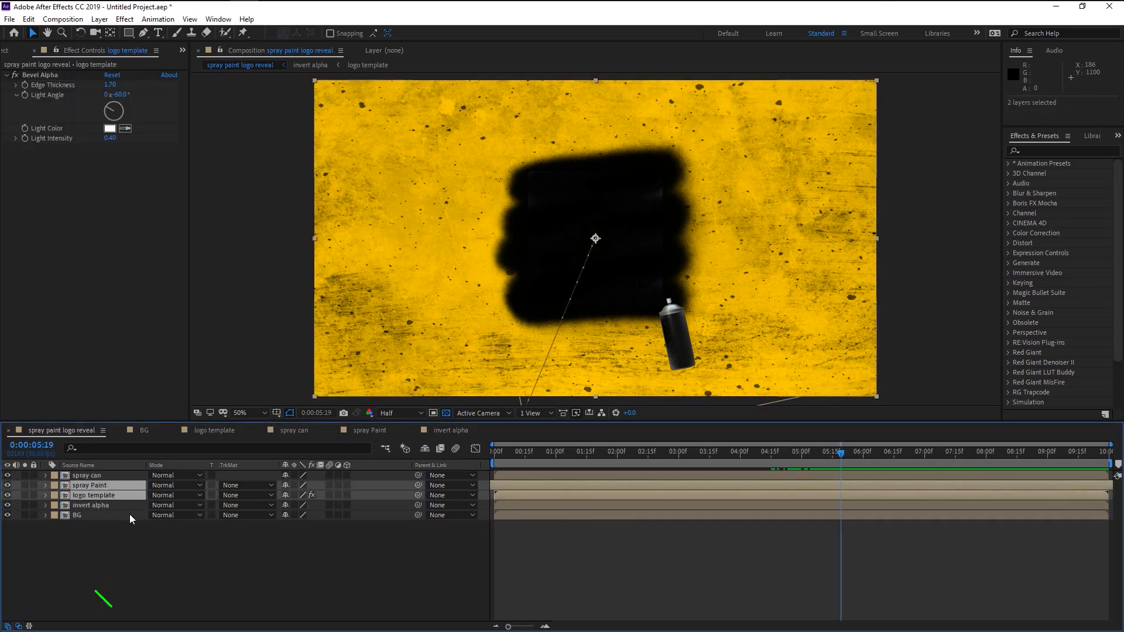
key(ctrl+d)
drag(112, 505, 112, 490)
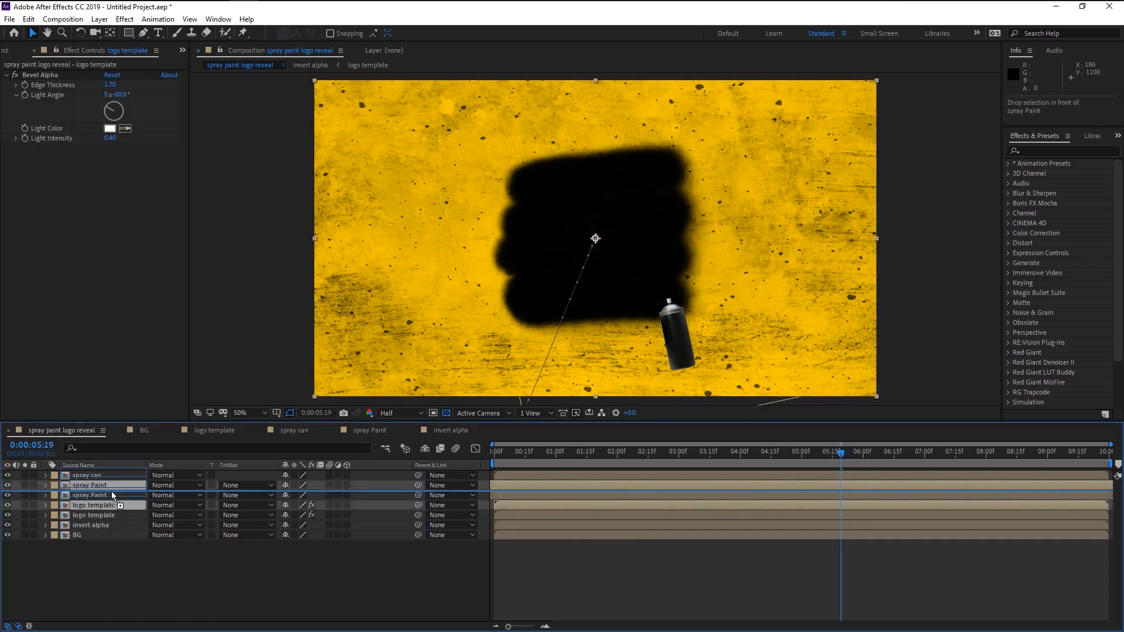
Step: Pre-compose the upper spray Paint and logo template pair into a composition named Alpha
click(115, 507)
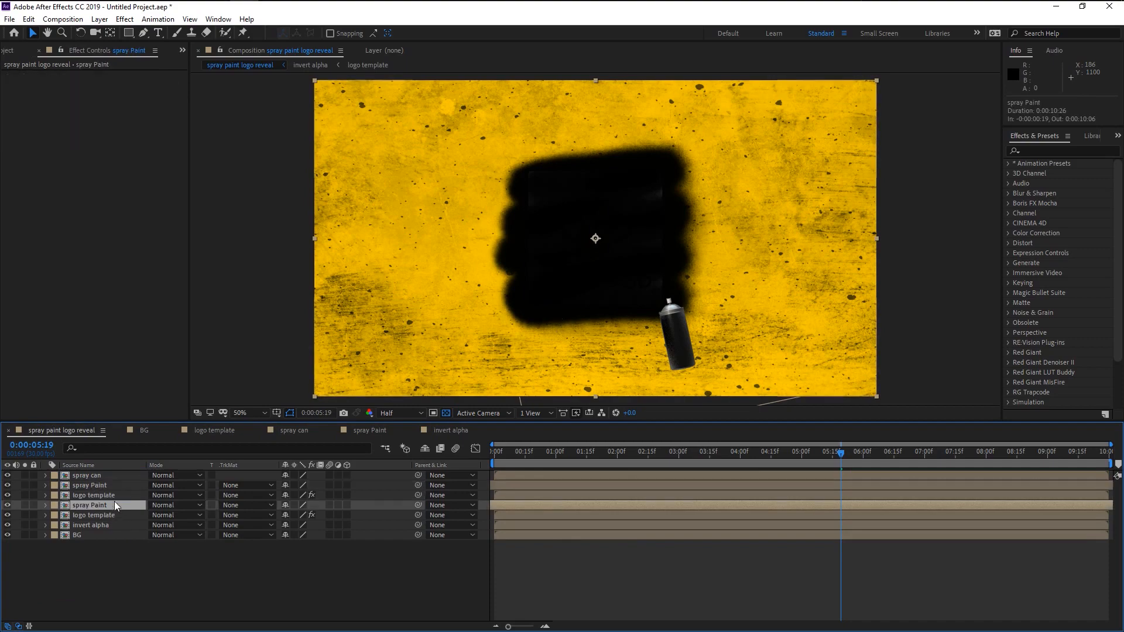
click(111, 493)
ctrl+click(111, 487)
right_click(110, 492)
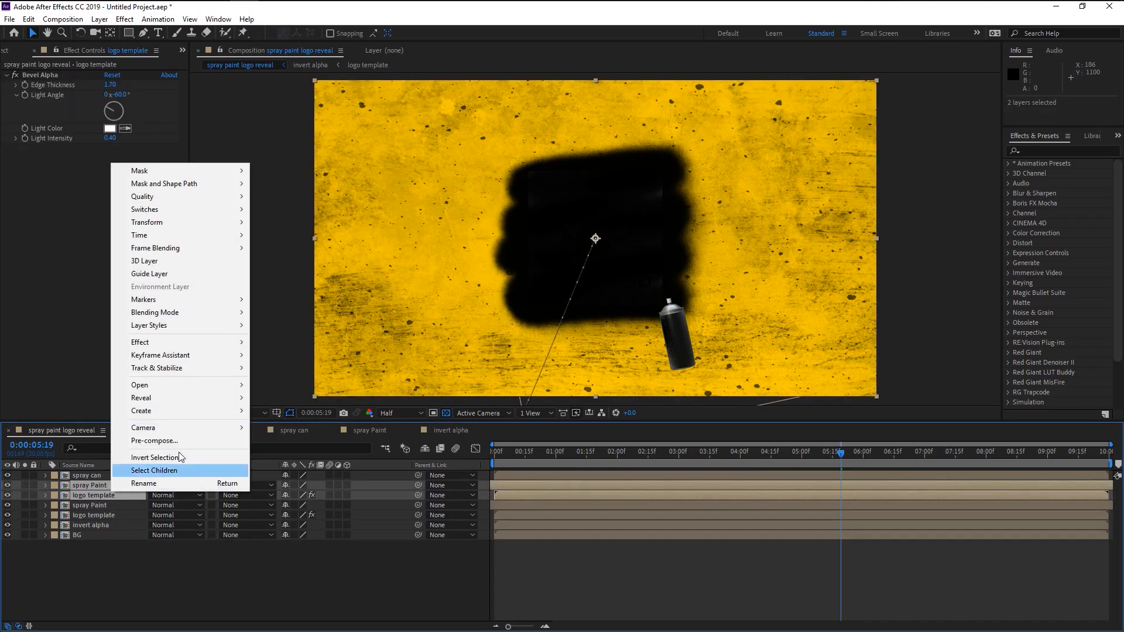
click(183, 438)
key(BackSpace)
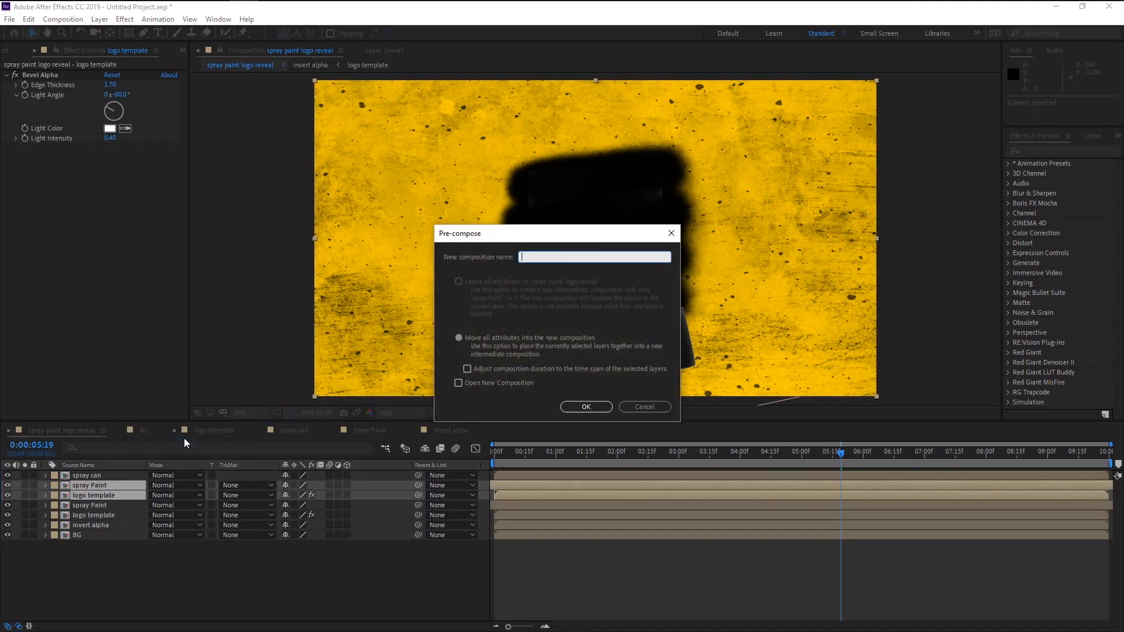
key(Return)
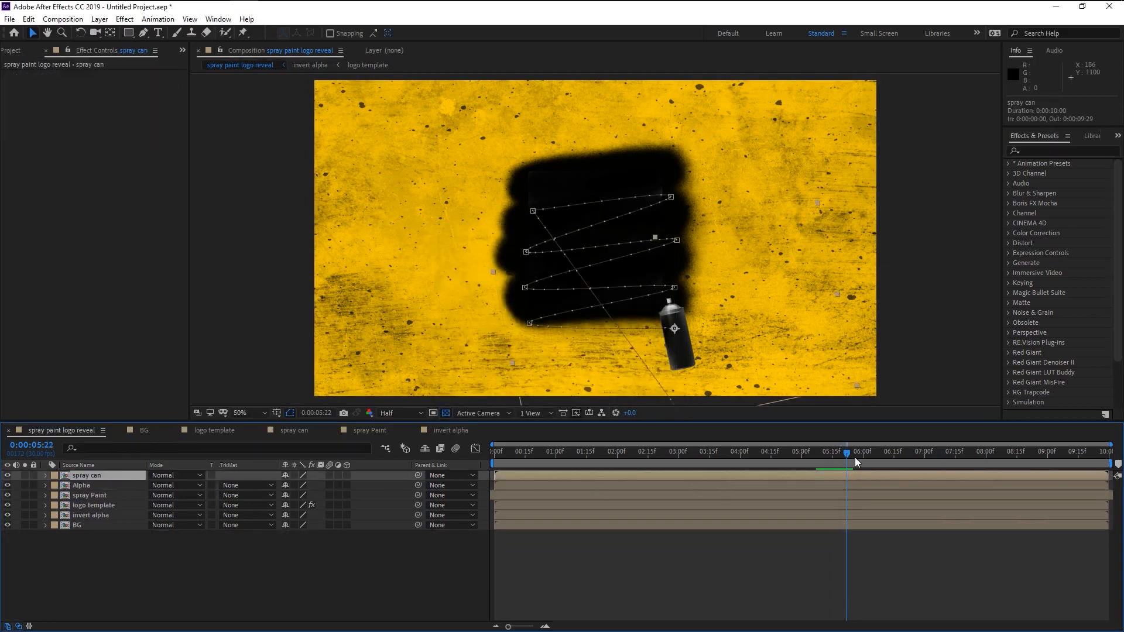
Step: Add a spray can Position keyframe at 0:00:05:20 and move the can below the frame to 1502, 1399 at 0:00:06:00
mouse_move(844, 456)
mouse_down()
mouse_move(816, 453)
mouse_move(842, 456)
mouse_up()
key(u)
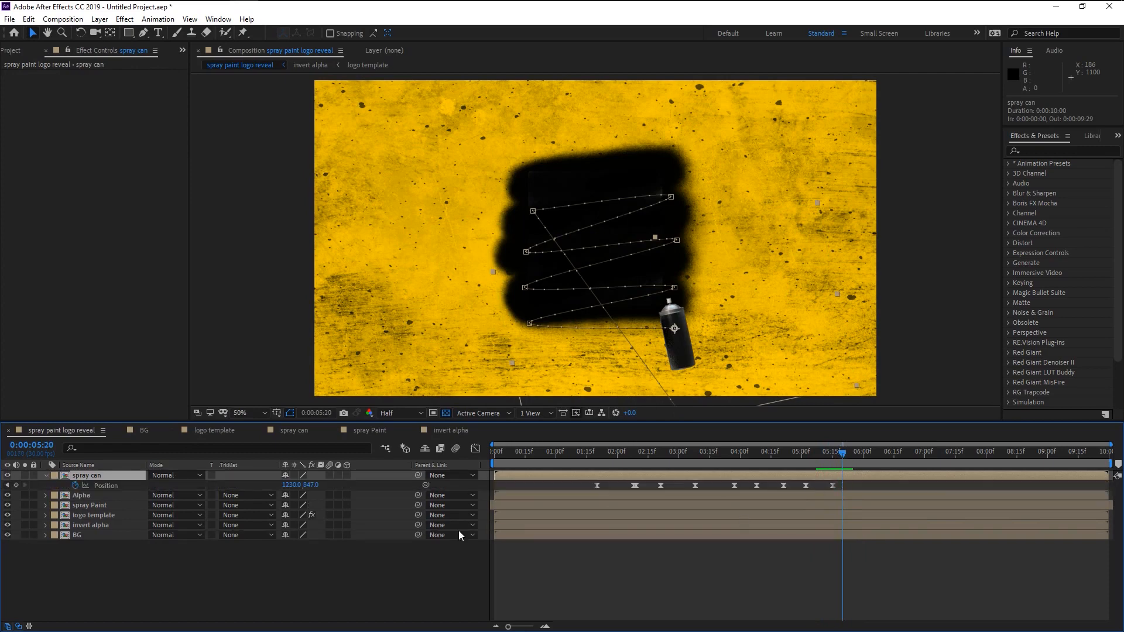
click(16, 485)
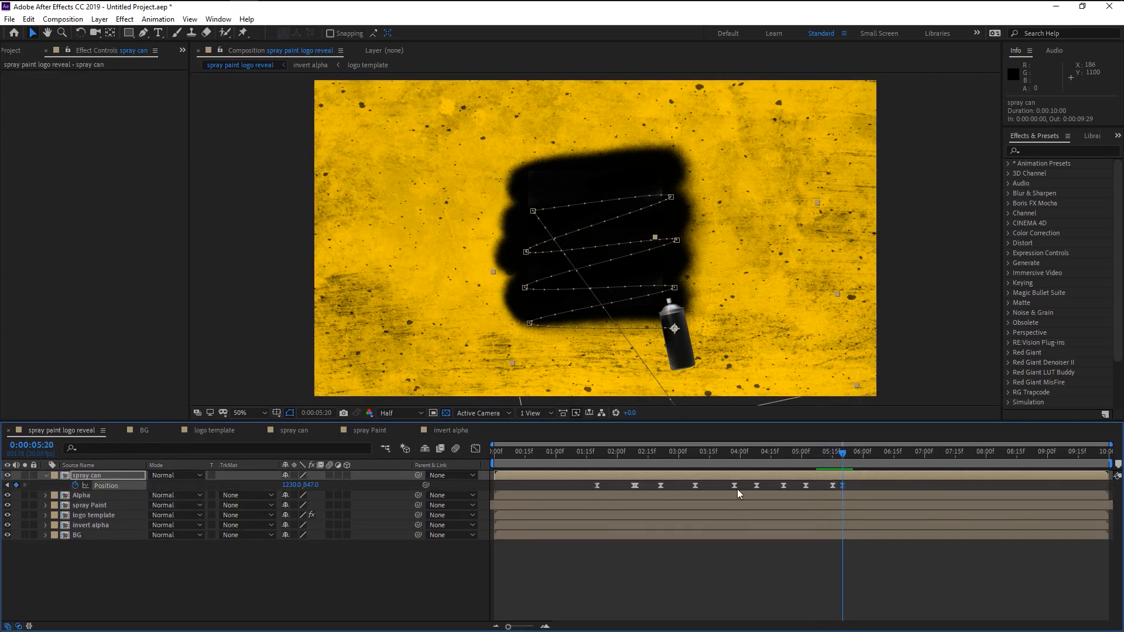
drag(843, 454, 864, 464)
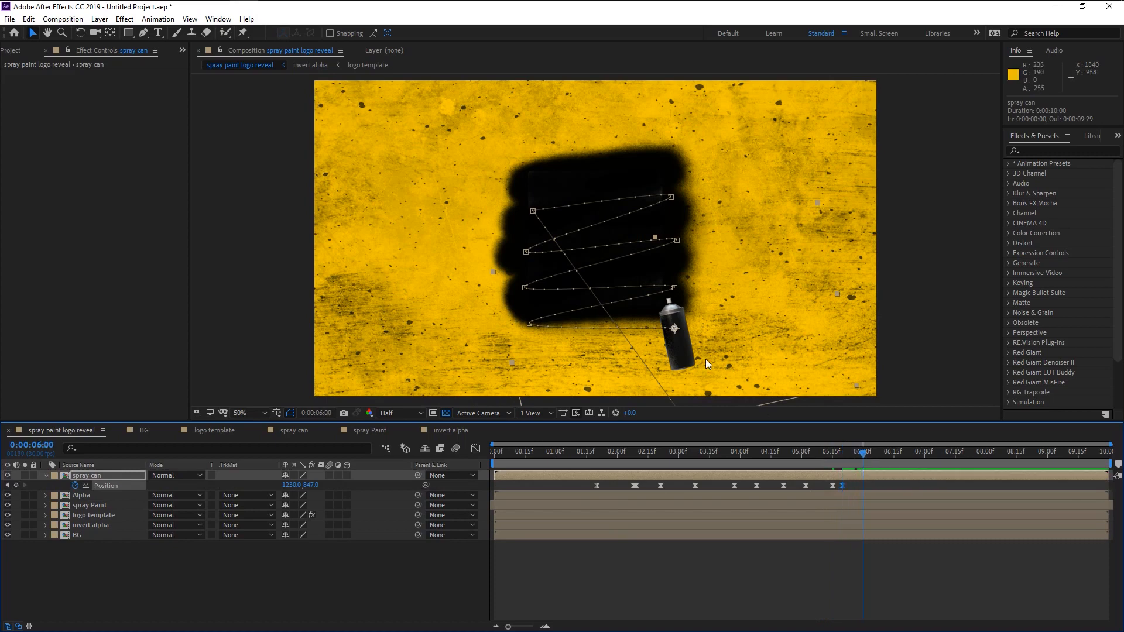
key(comma)
key(comma)
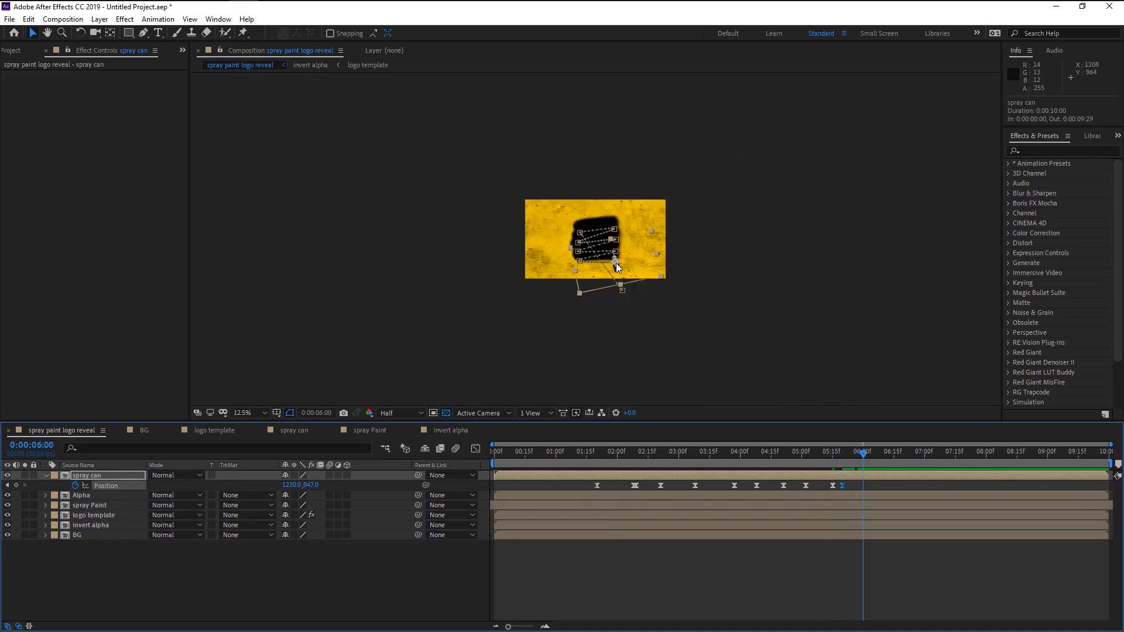
drag(617, 265, 636, 305)
key(period)
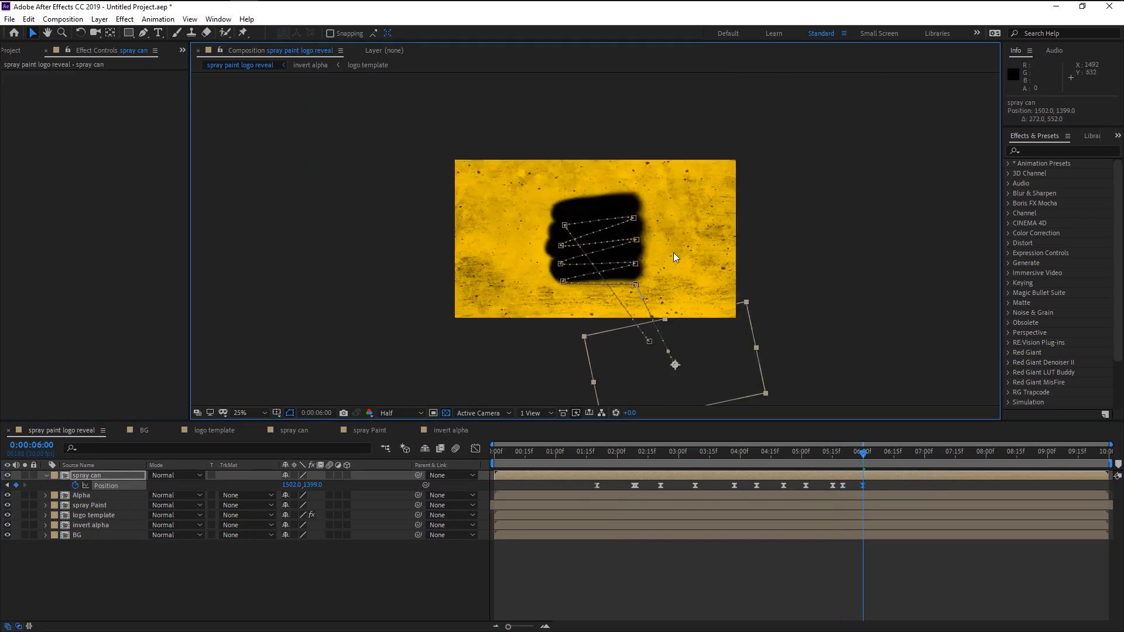
key(period)
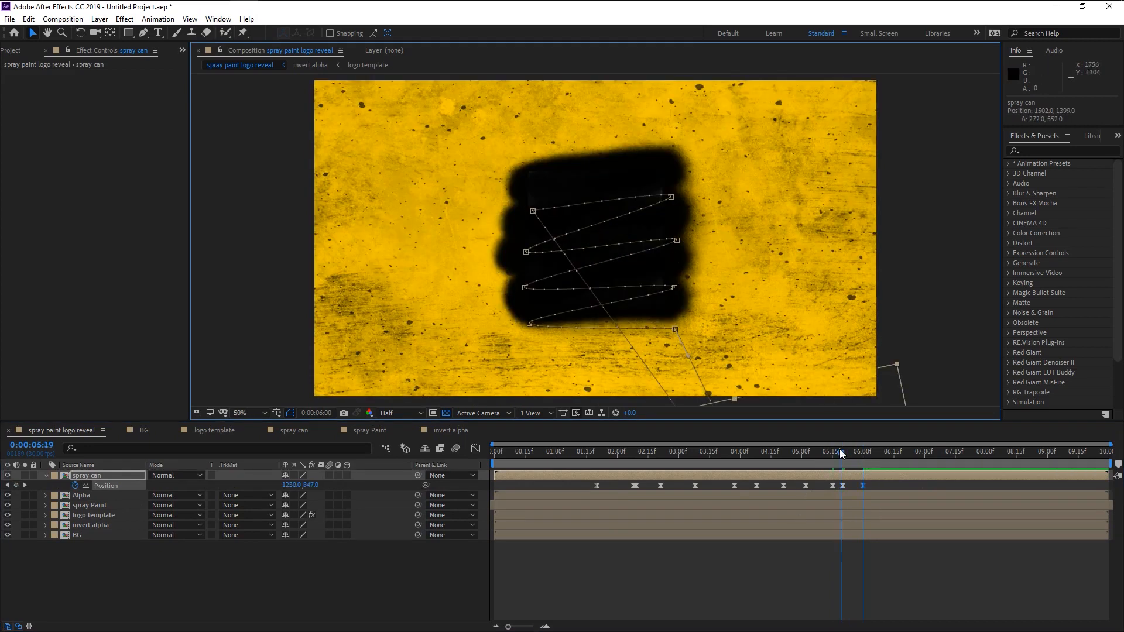
Step: Move the spray can's last Position keyframe to 0:00:06:03, previewing its exit, and leave the current time at 0:00:05:25
click(839, 451)
key(space)
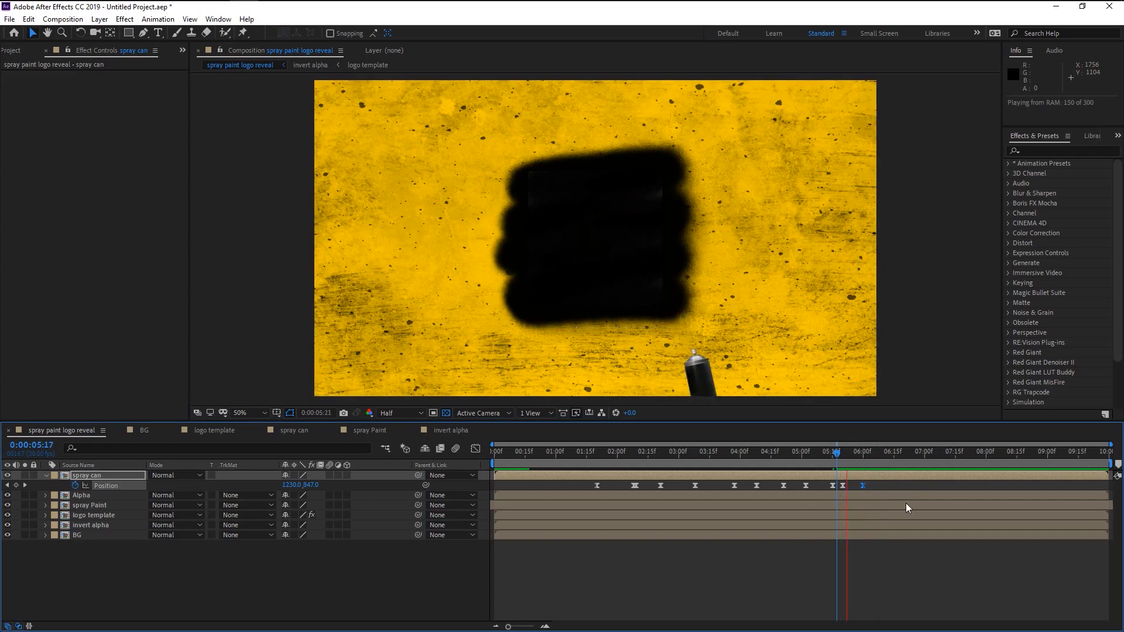
key(space)
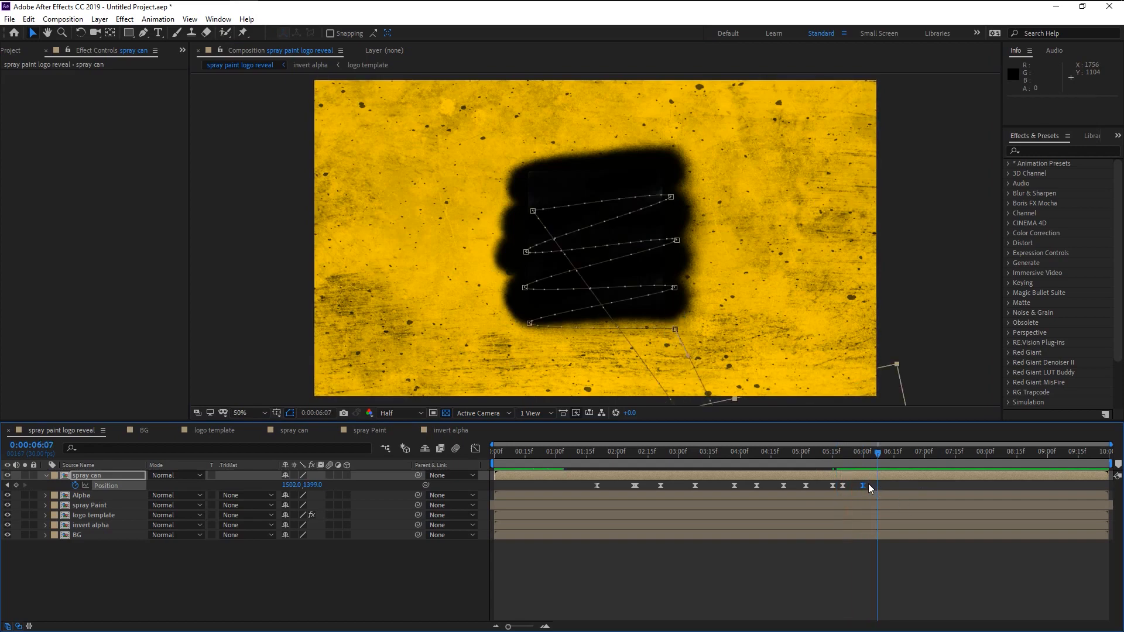
drag(865, 484, 872, 484)
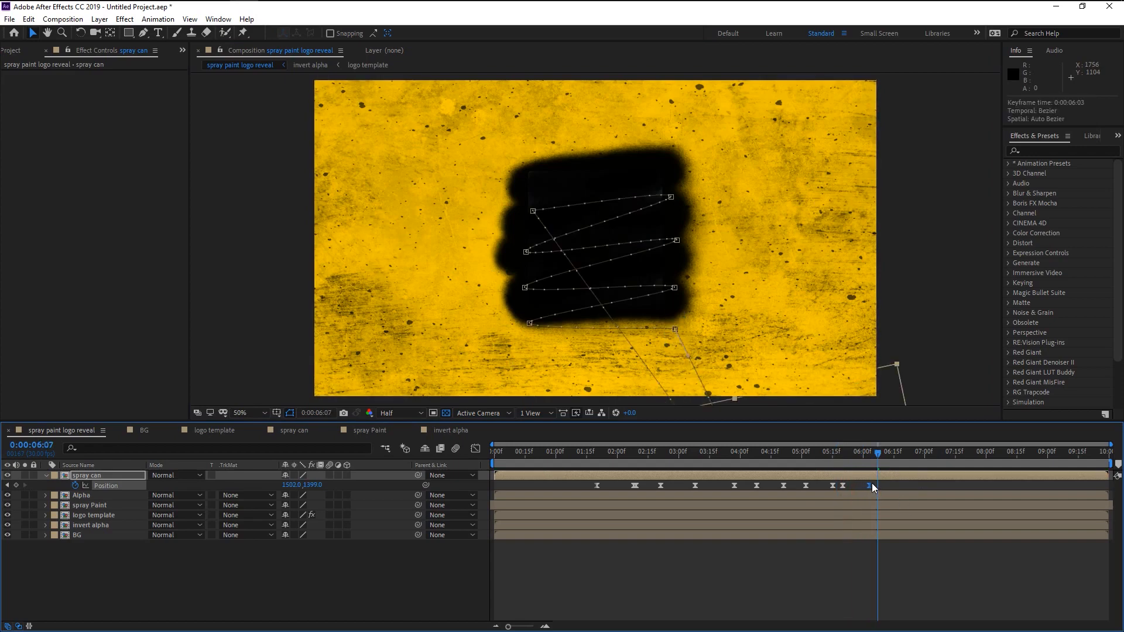
click(841, 455)
key(space)
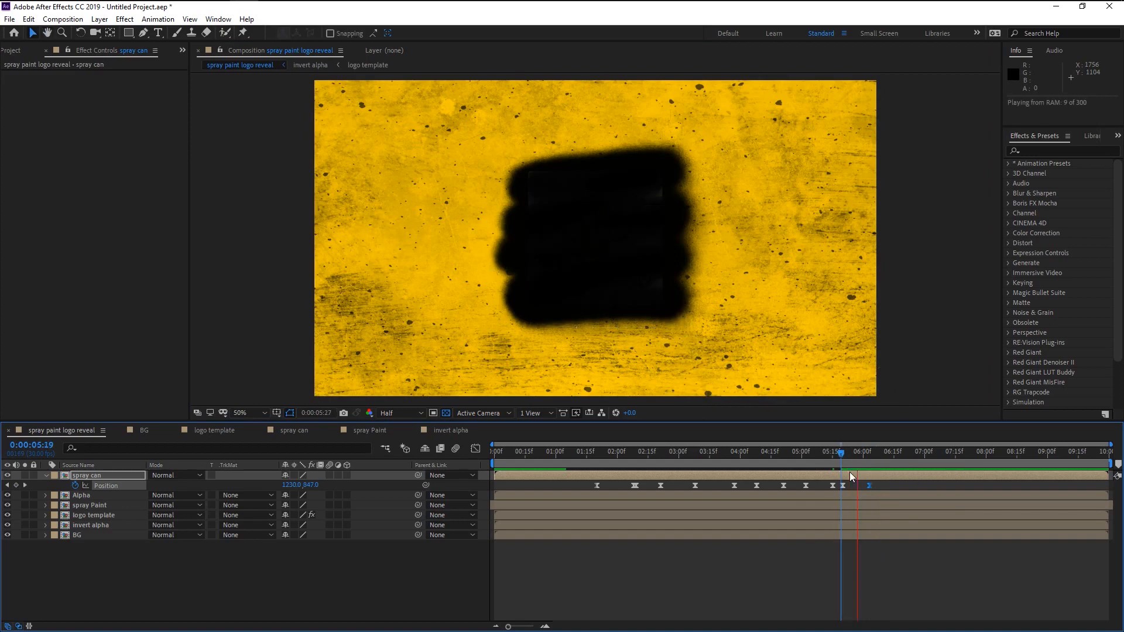
click(858, 459)
drag(859, 461, 852, 466)
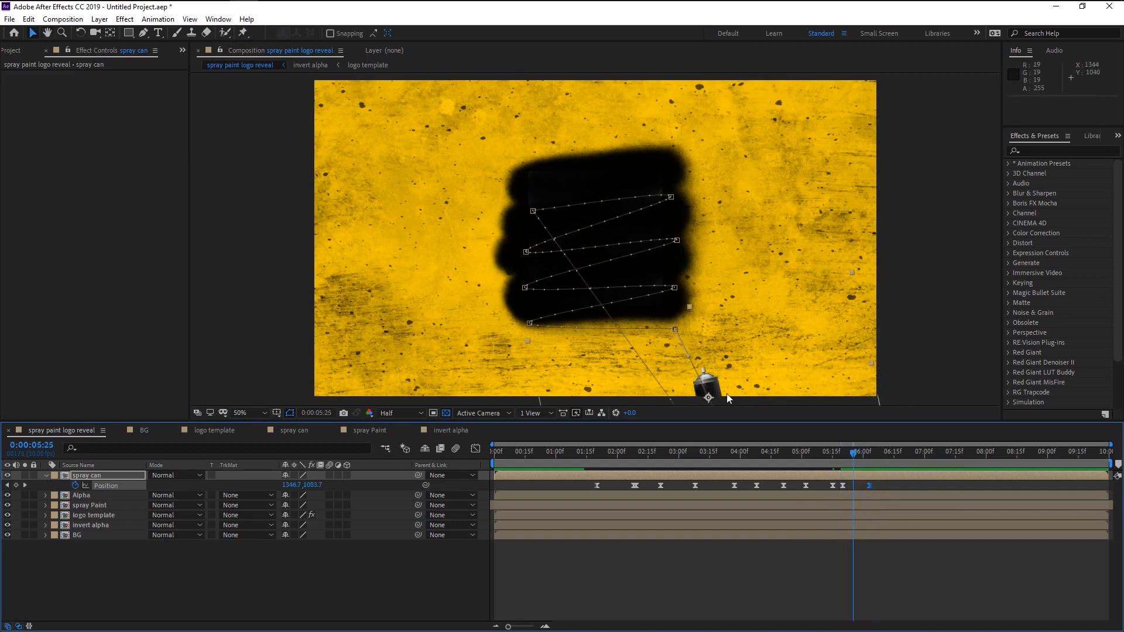
click(46, 475)
click(153, 538)
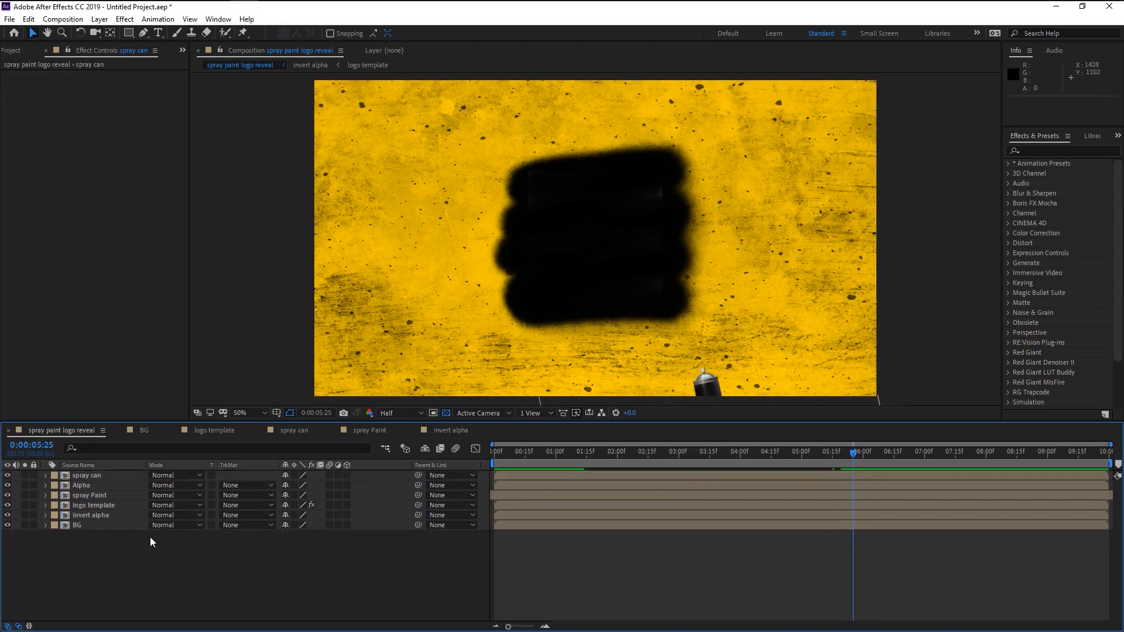
Step: In the Alpha composition, put spray Paint below logo template and set its track matte to Alpha
click(102, 486)
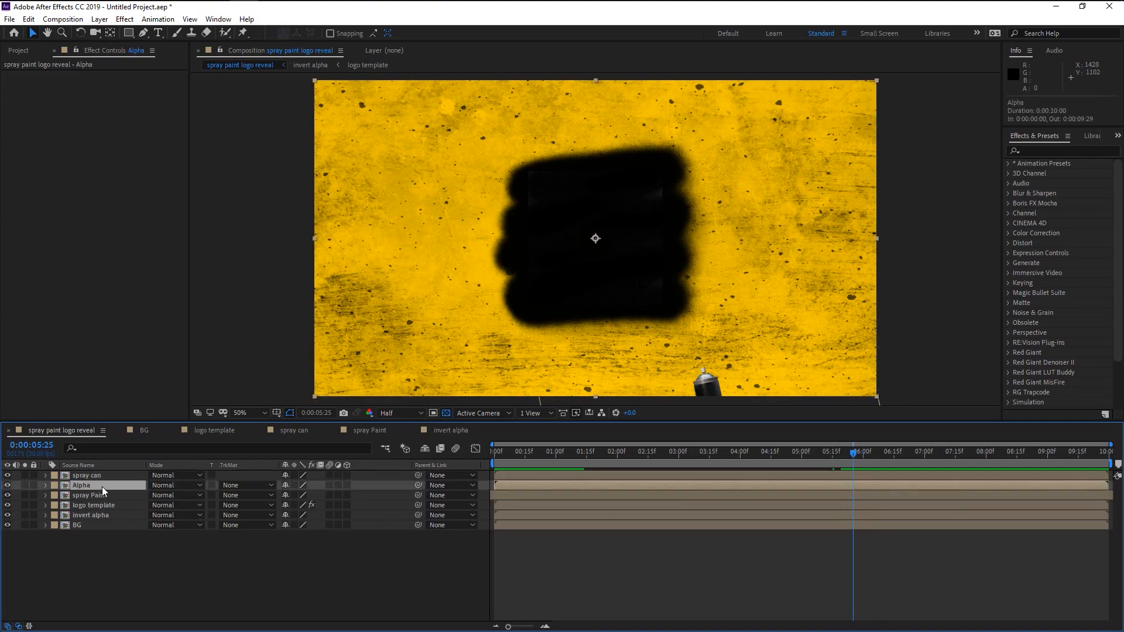
double_click(102, 486)
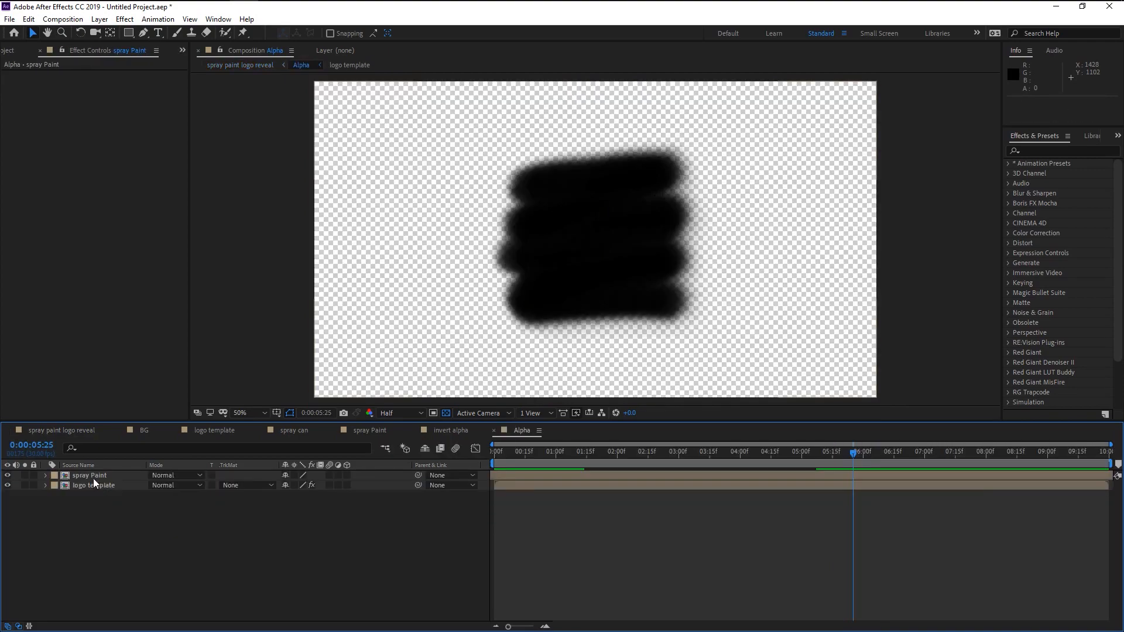
drag(93, 478, 100, 505)
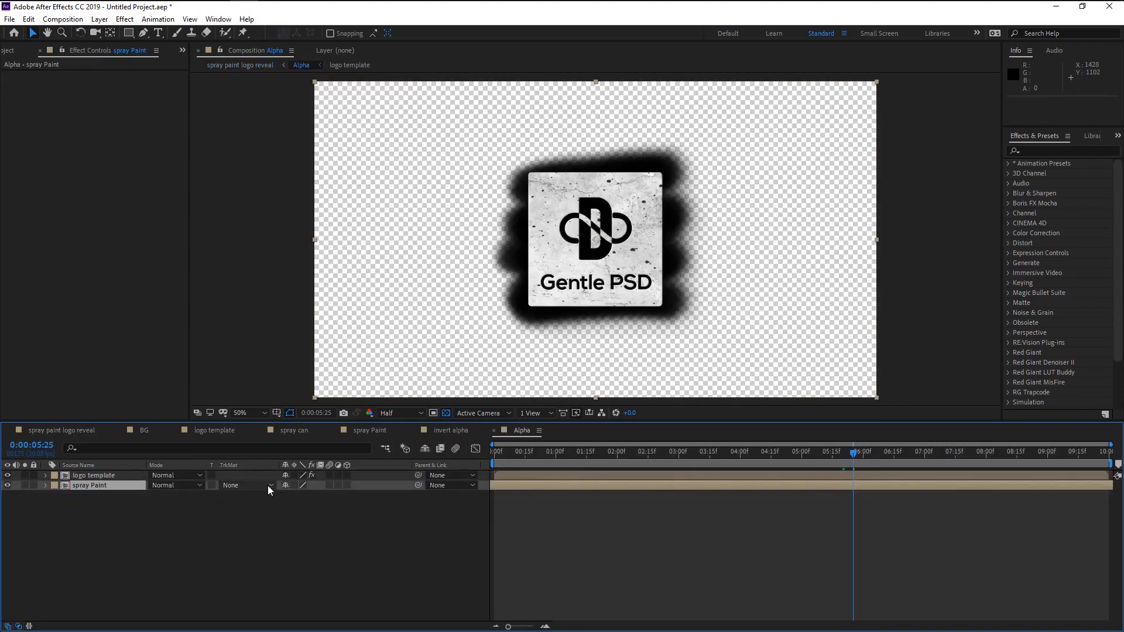
click(268, 486)
click(272, 514)
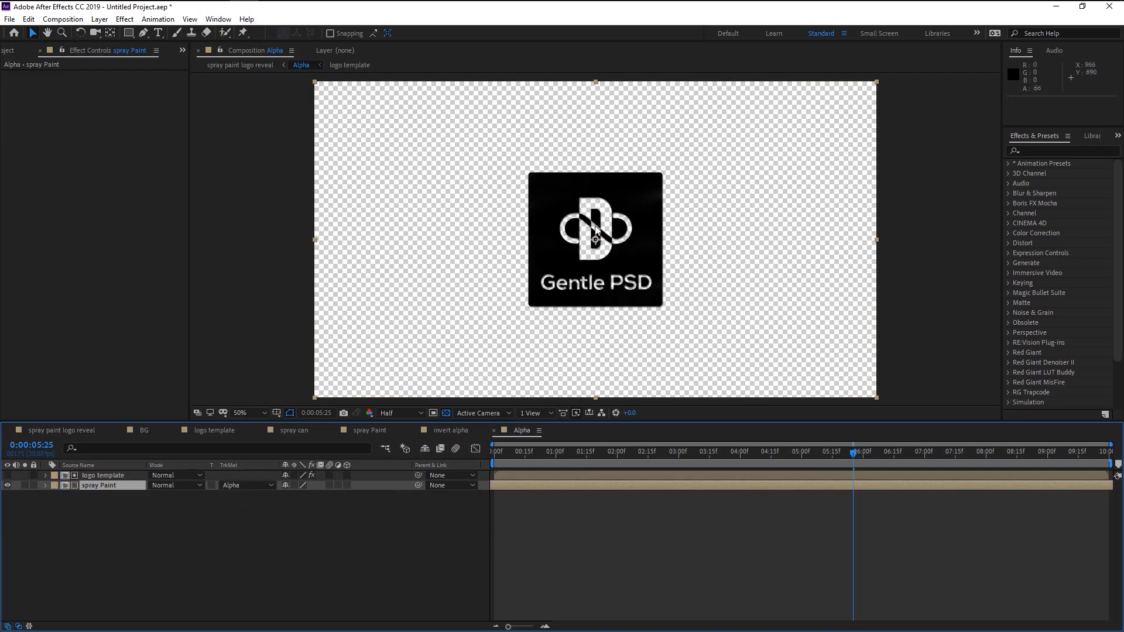
Step: In spray paint logo reveal, trim the ends of spray Paint and logo template to 0:00:05:25 and the start of Alpha to 0:00:05:24
click(78, 434)
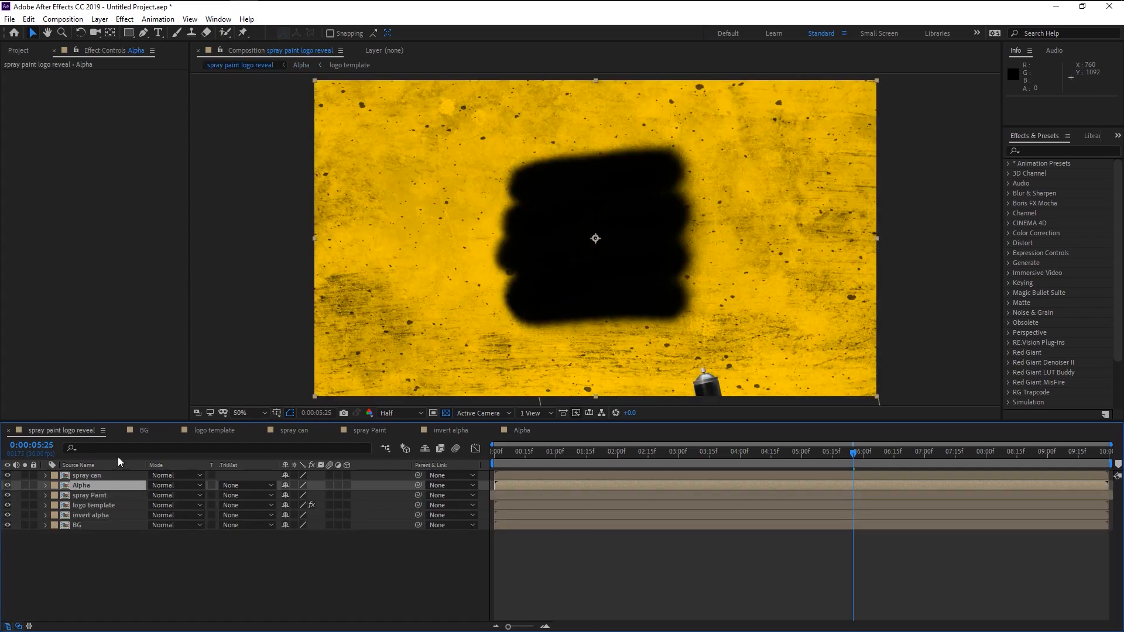
click(108, 495)
shift+click(108, 505)
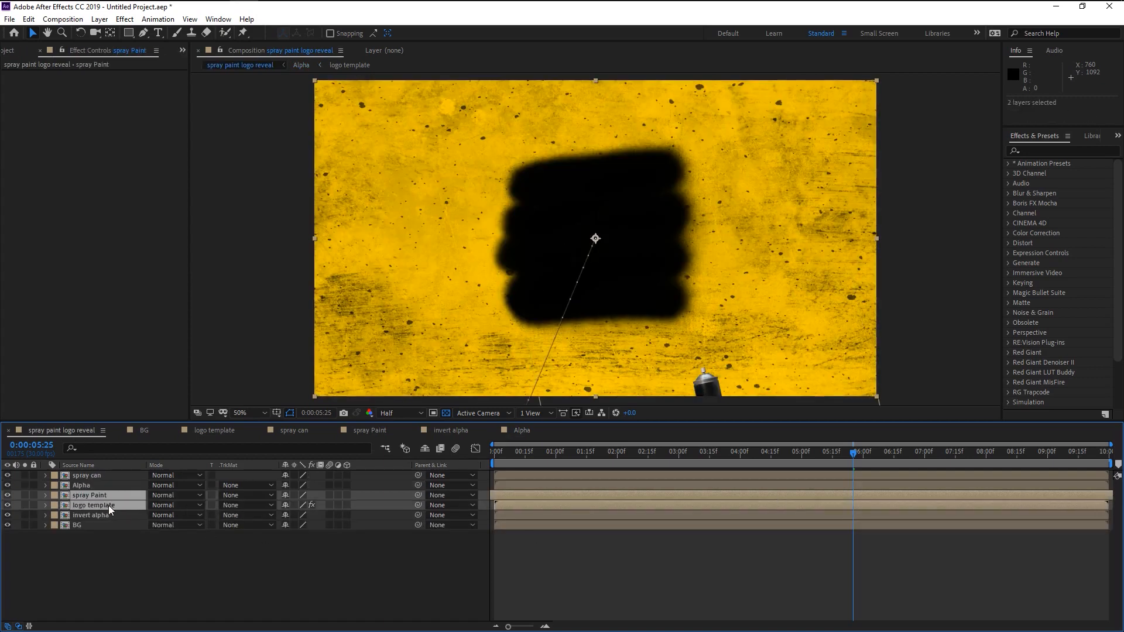
key(alt+bracketright)
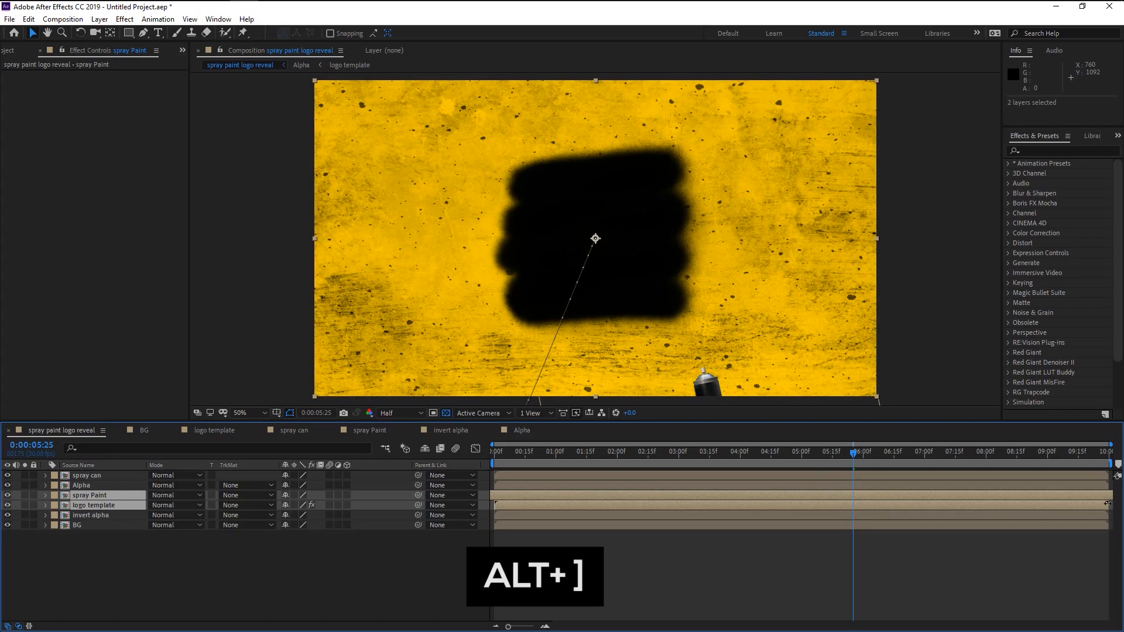
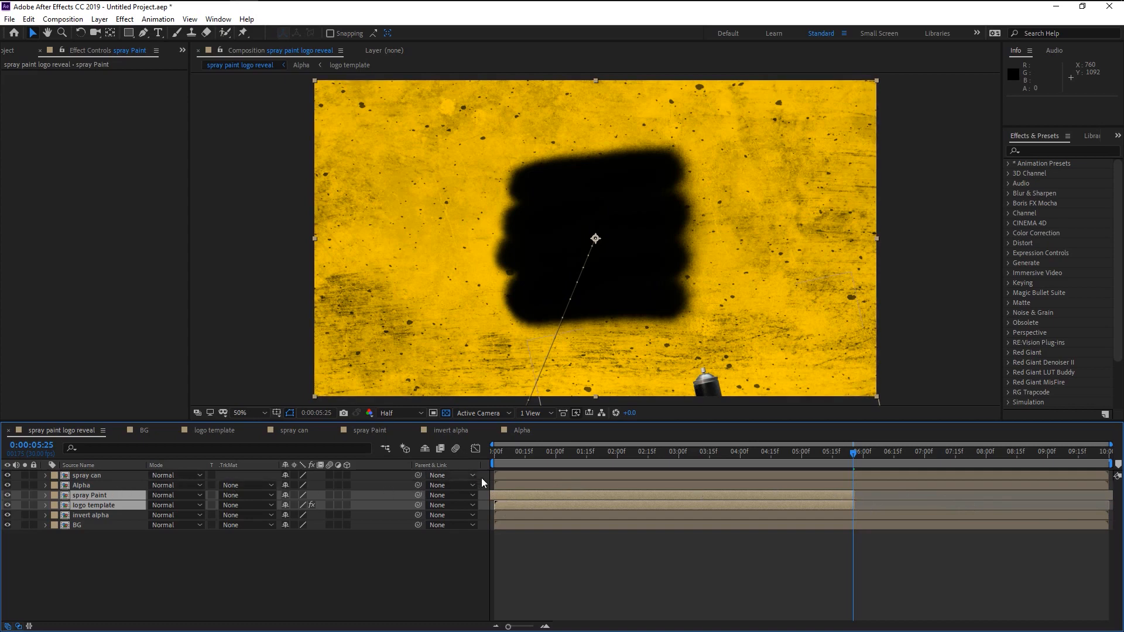
drag(569, 486, 851, 488)
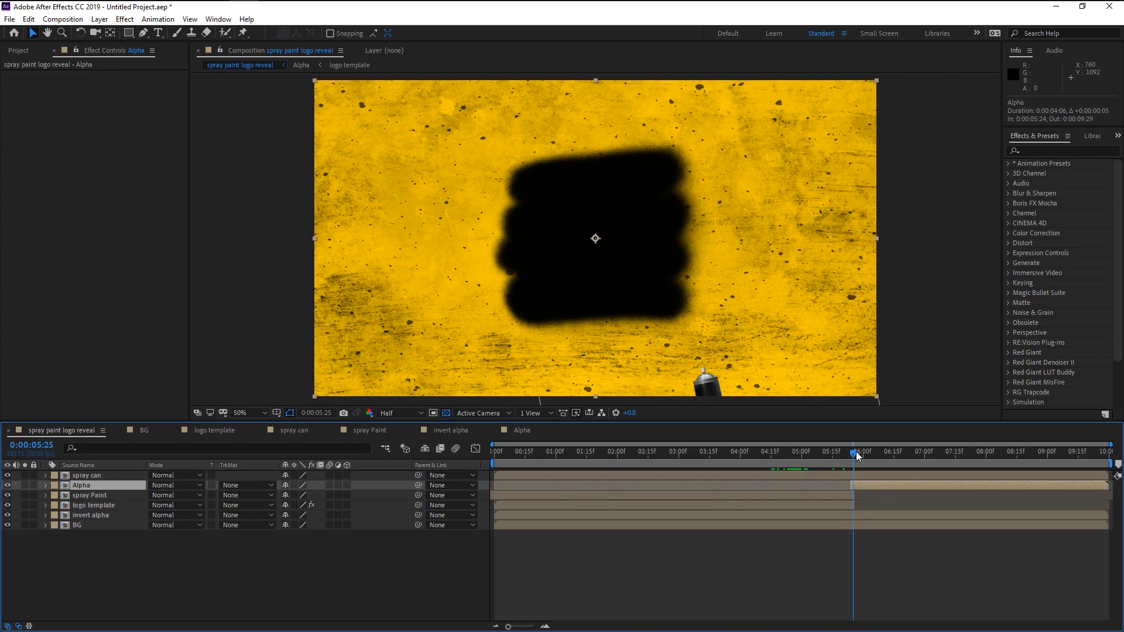
Step: Add a Position keyframe to the Alpha layer at its in point, 0:00:05:24, keeping the position 960, 540
key(p)
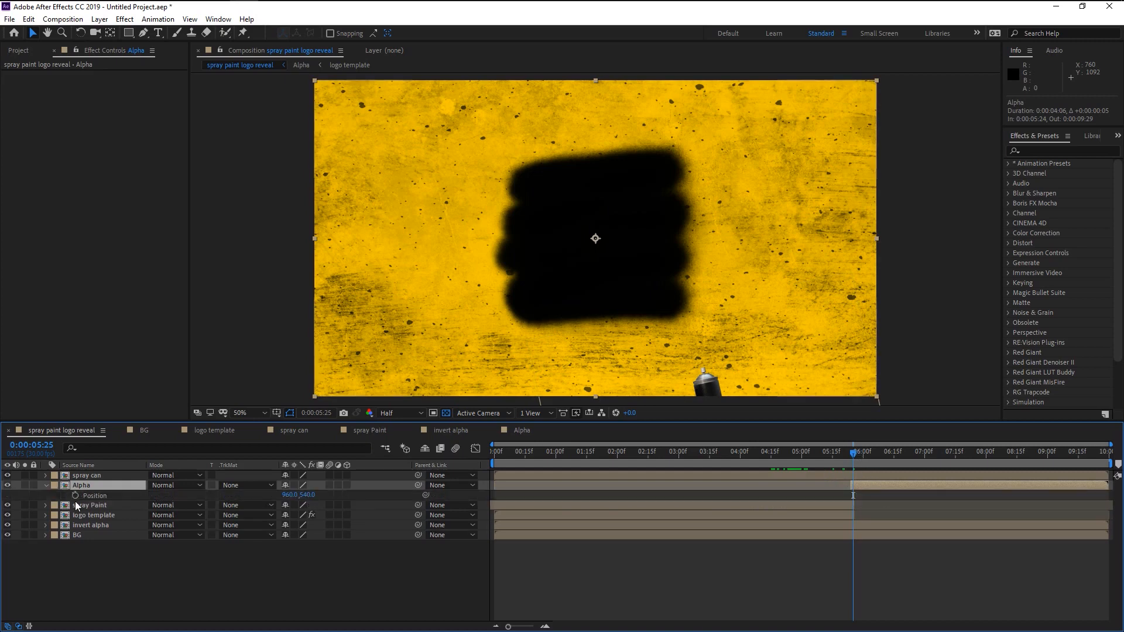
click(75, 495)
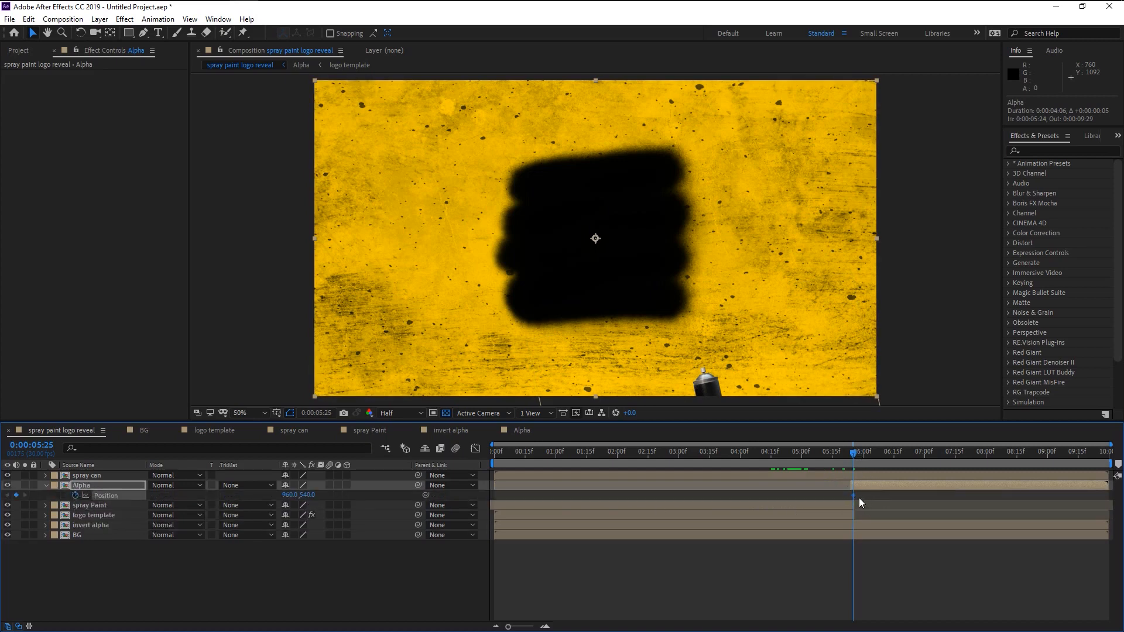
click(852, 496)
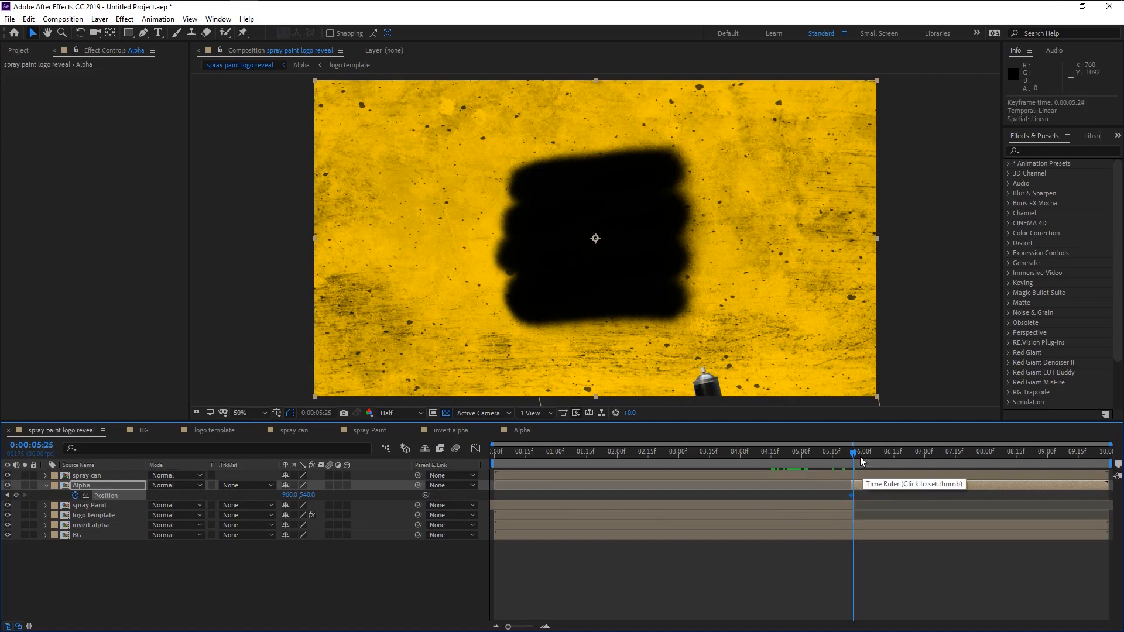
Step: At 0:00:06:00, move the Alpha layer below the frame to position 1542, 1428
drag(855, 452, 862, 453)
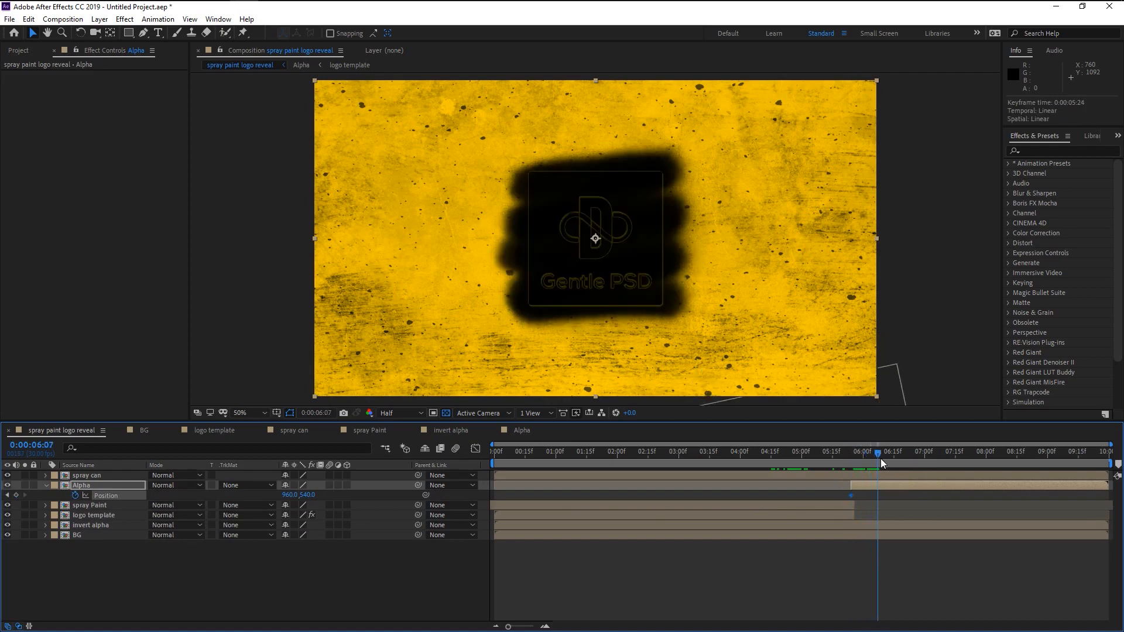
click(107, 489)
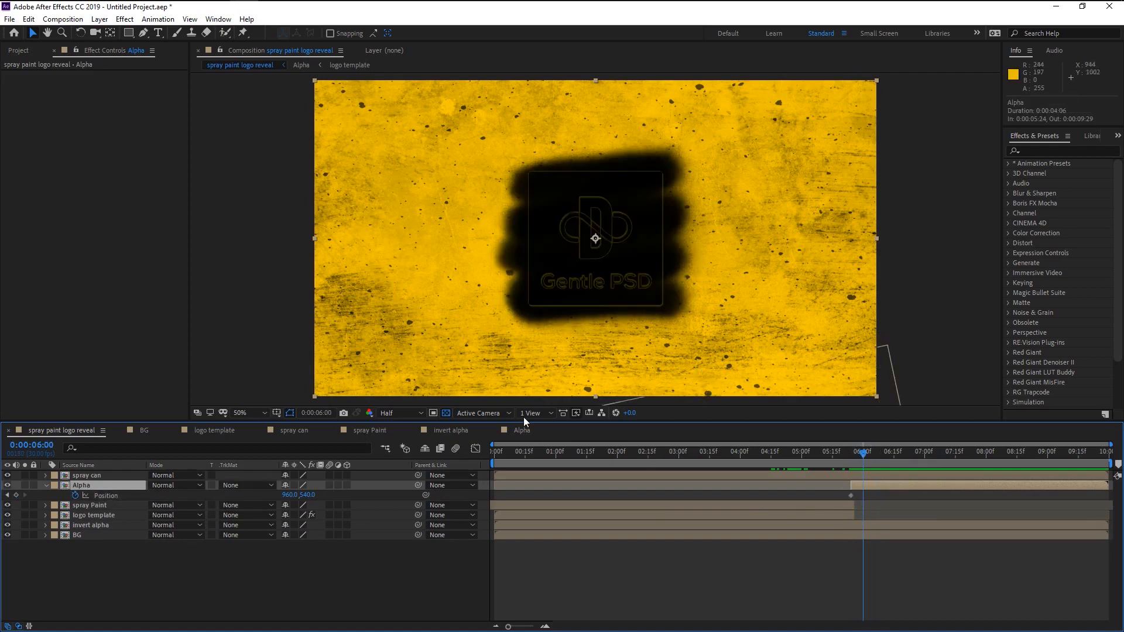
drag(602, 238, 683, 369)
key(comma)
key(comma)
key(comma)
key(comma)
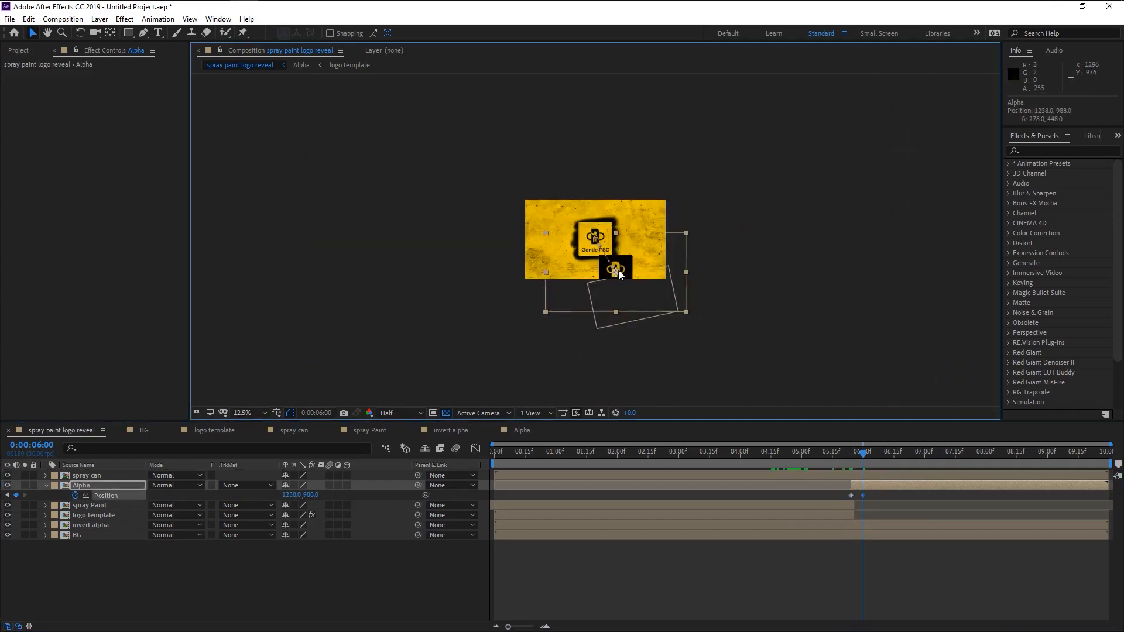
drag(617, 274, 639, 306)
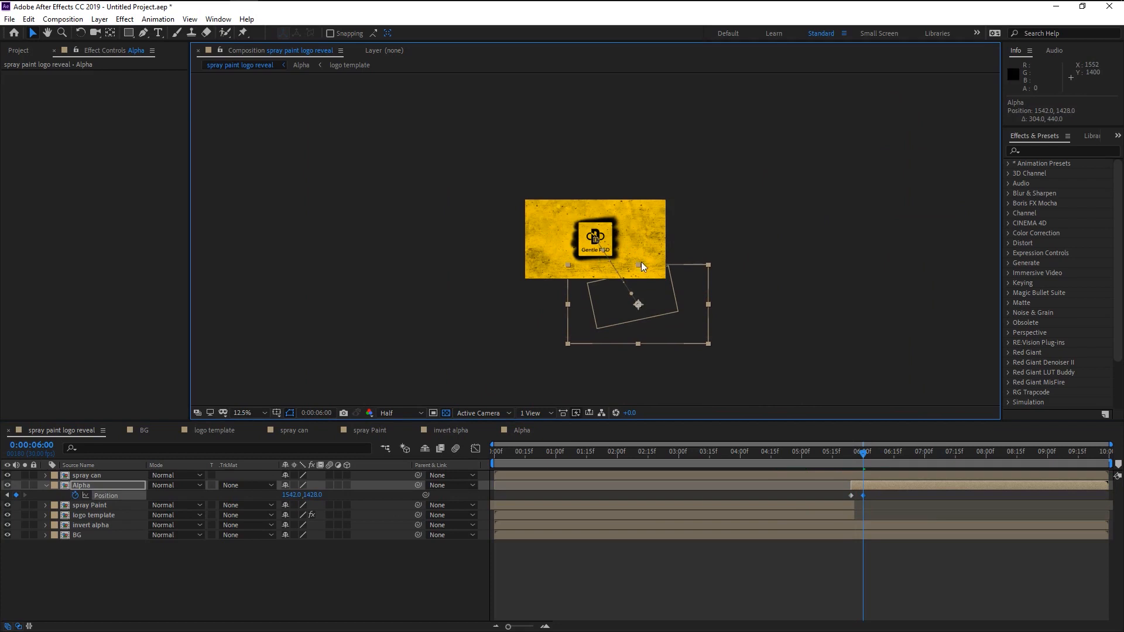
key(period)
key(period)
key(period)
key(period)
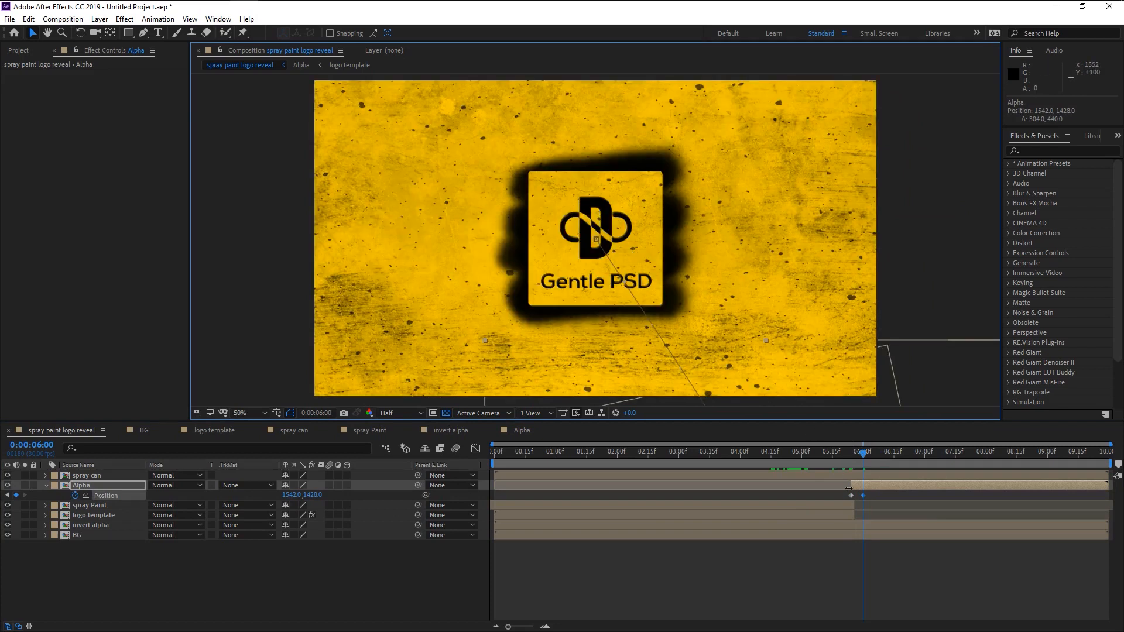
Step: Apply Easy Ease to both Alpha Position keyframes and move the last one to about 0:00:06:15
click(888, 496)
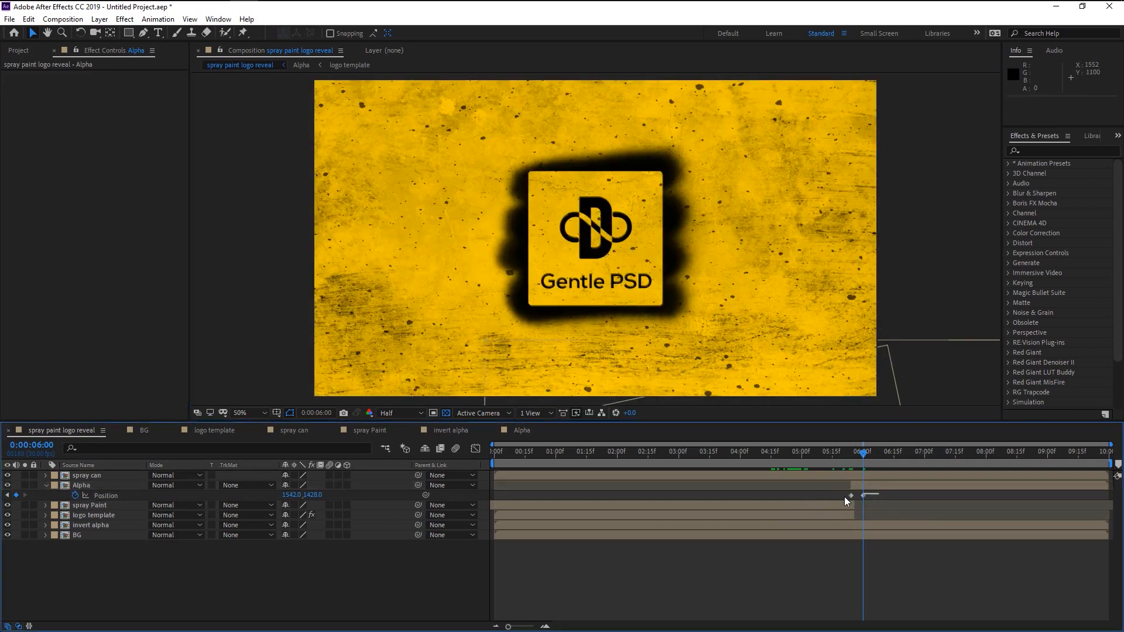
drag(844, 497, 844, 497)
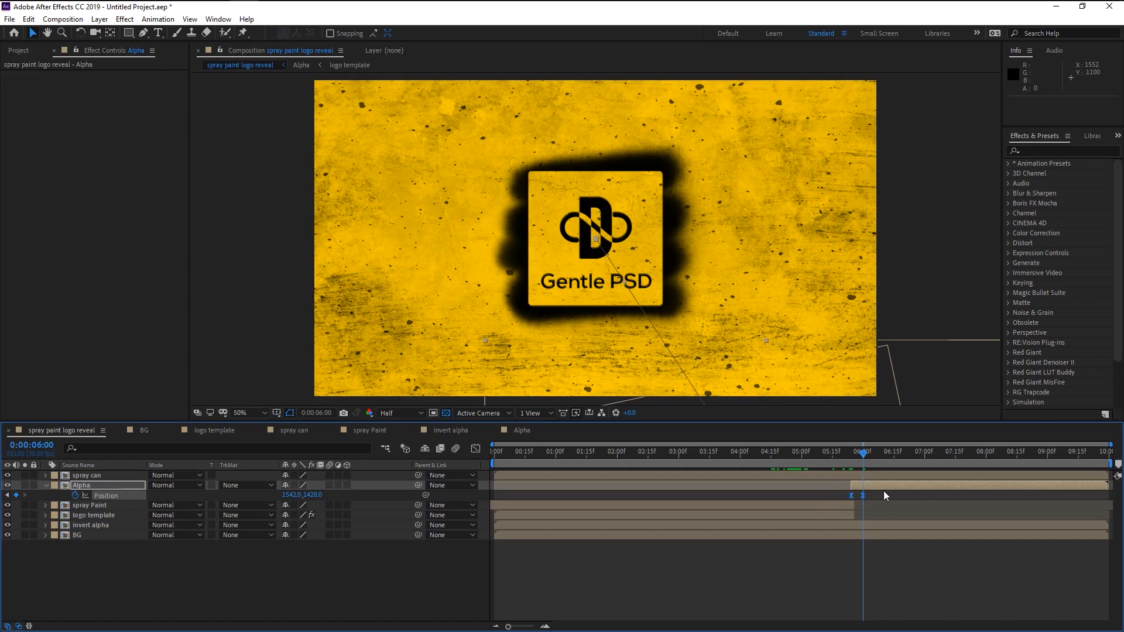
key(F9)
drag(863, 496, 896, 497)
Step: Preview the Alpha layer's exit and the complete logo reveal from the start of the composition
click(849, 452)
key(space)
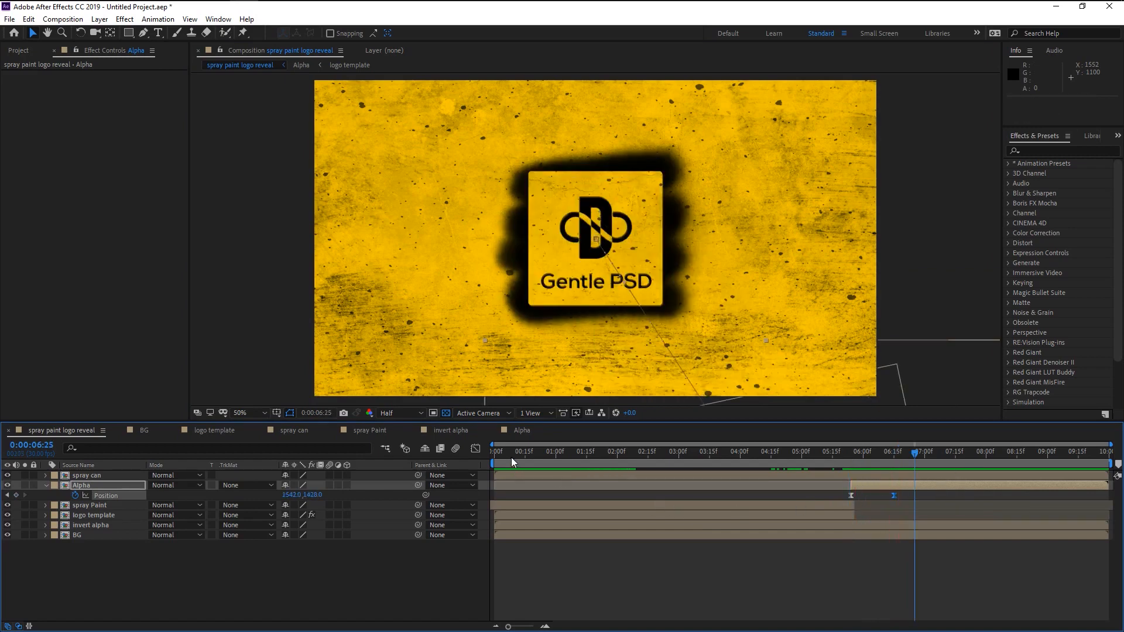
drag(511, 458, 442, 469)
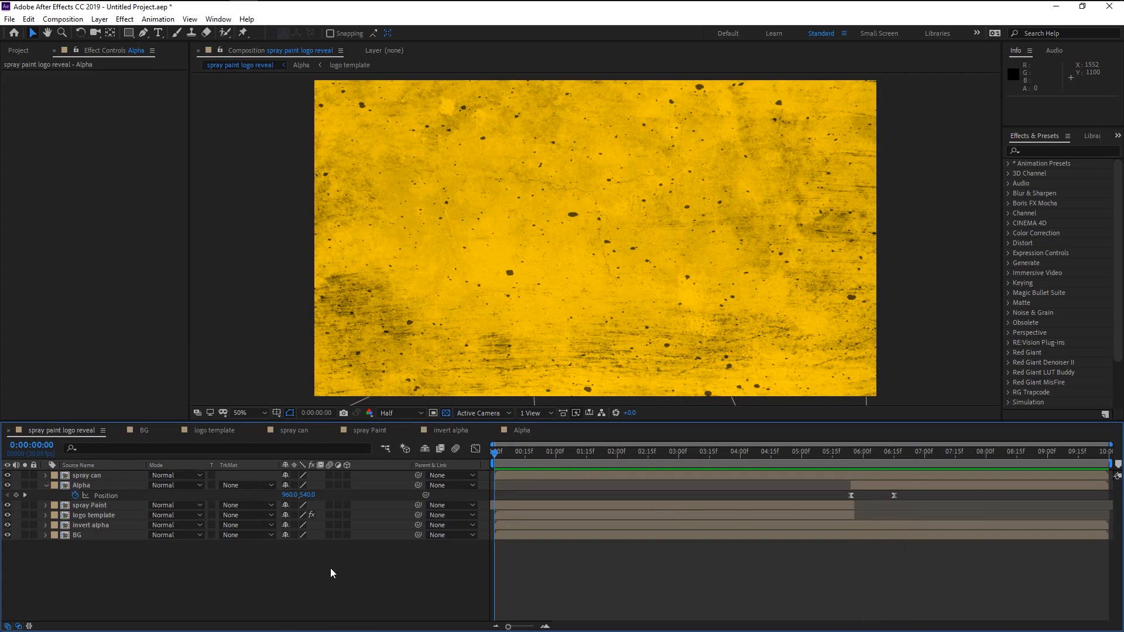
key(space)
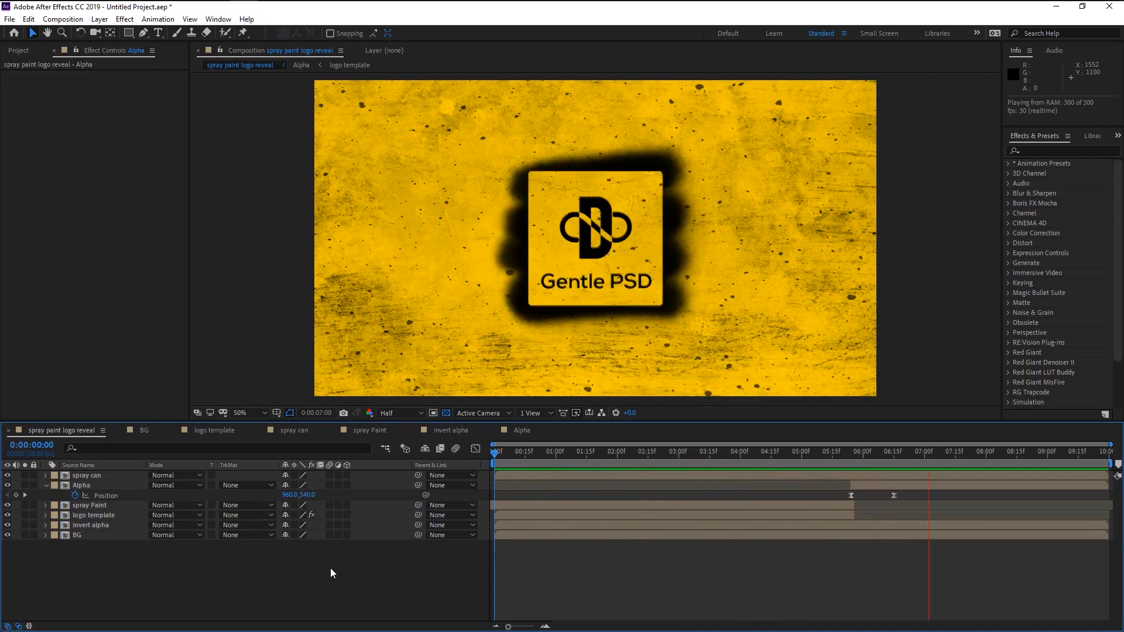
key(space)
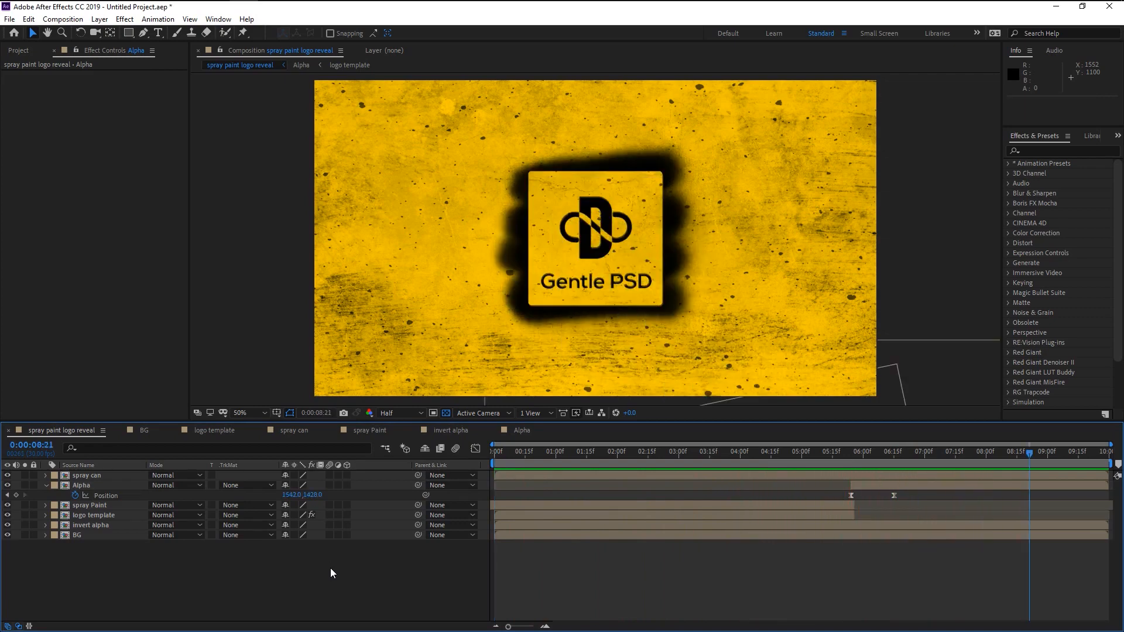
Step: Move the Alpha layer's last Position keyframe to about 0:00:06:19 and preview the slower exit
click(901, 455)
drag(894, 495, 902, 497)
key(space)
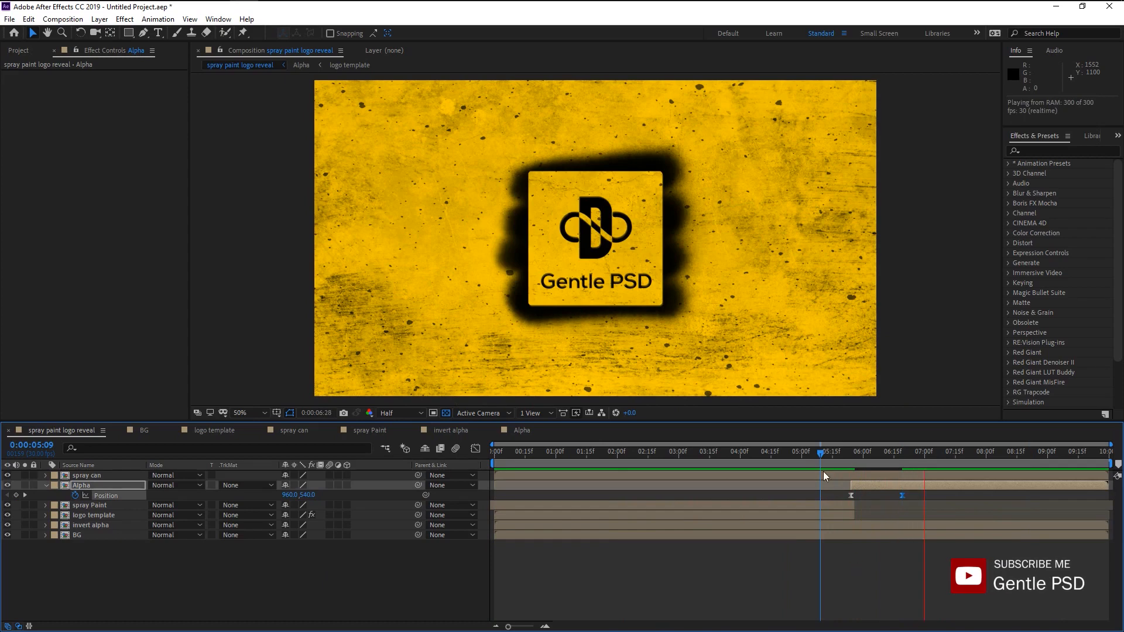
key(space)
key(space)
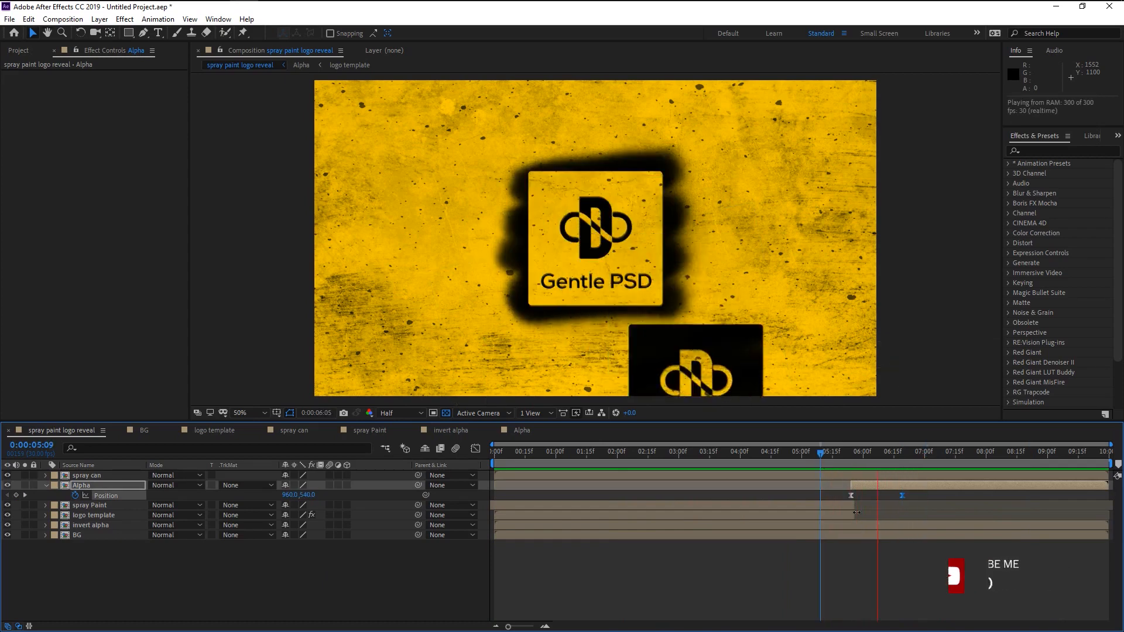
key(space)
Step: Add a Rotation keyframe of 0° to the Alpha layer at 0:00:05:24, aligned with its first Position keyframe
click(850, 455)
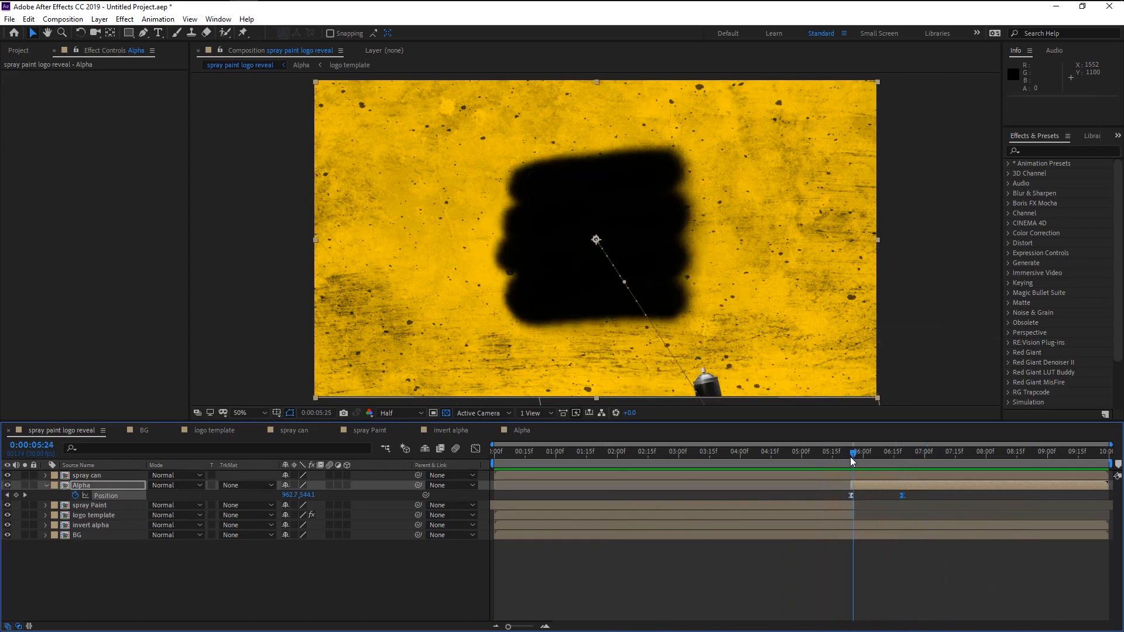
click(129, 482)
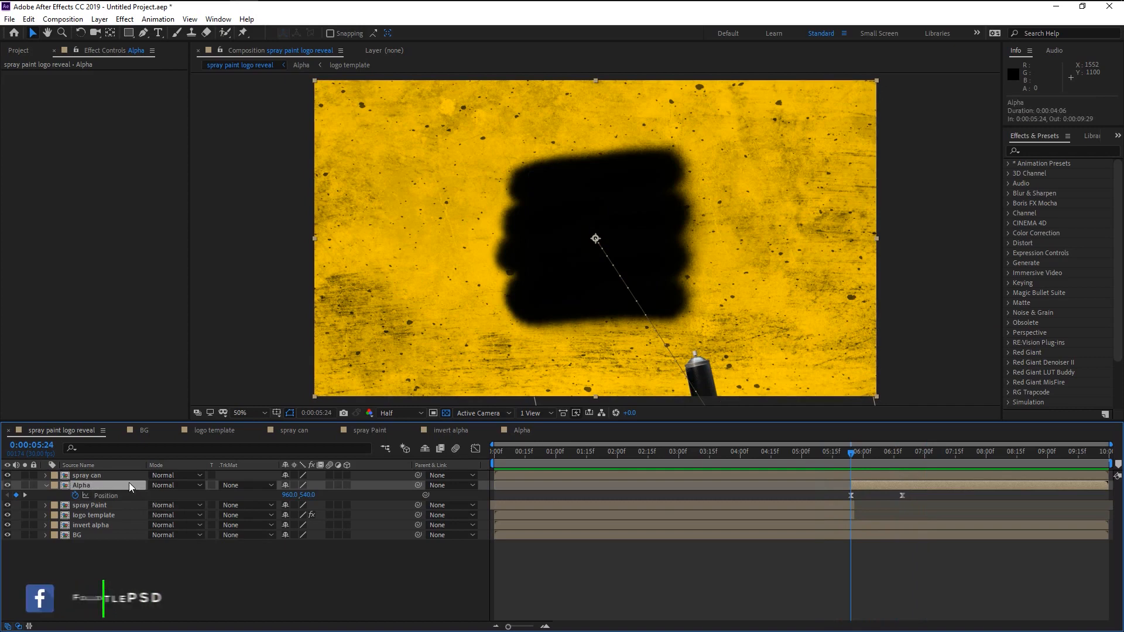
key(shift+r)
click(75, 505)
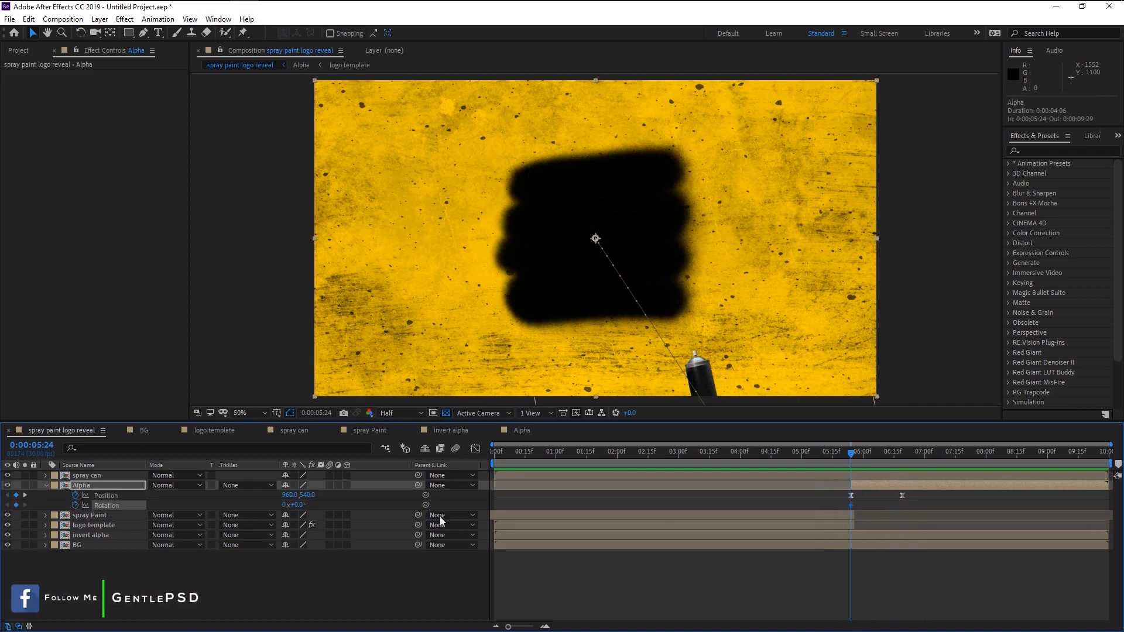
Step: At 0:00:06:19, set the Alpha layer's Rotation to -22°
click(906, 455)
drag(906, 455, 902, 457)
scroll(880, 382, down, 2)
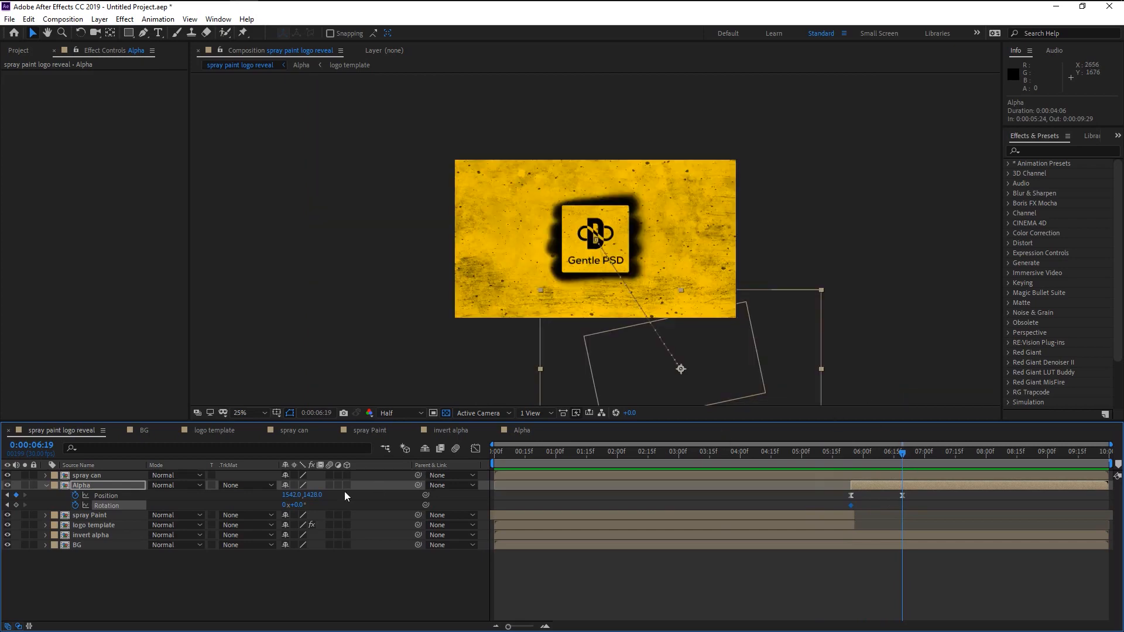
drag(303, 510, 293, 512)
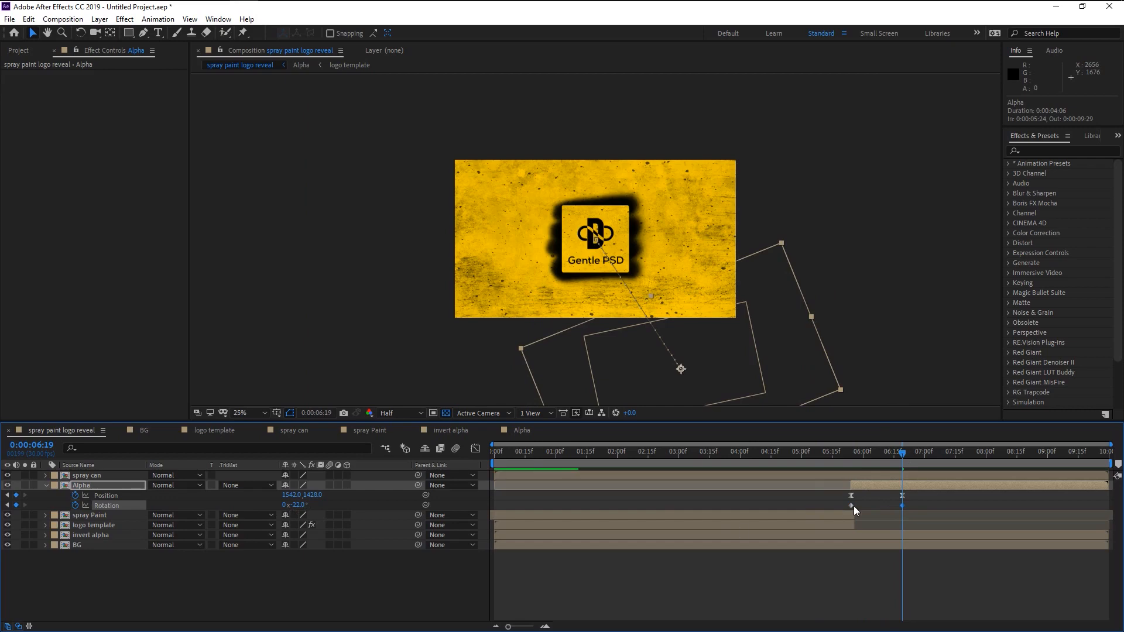
Step: Apply Easy Ease to both Alpha Rotation keyframes and preview the rotating exit from about 0:00:05:07
drag(849, 509, 929, 502)
key(F9)
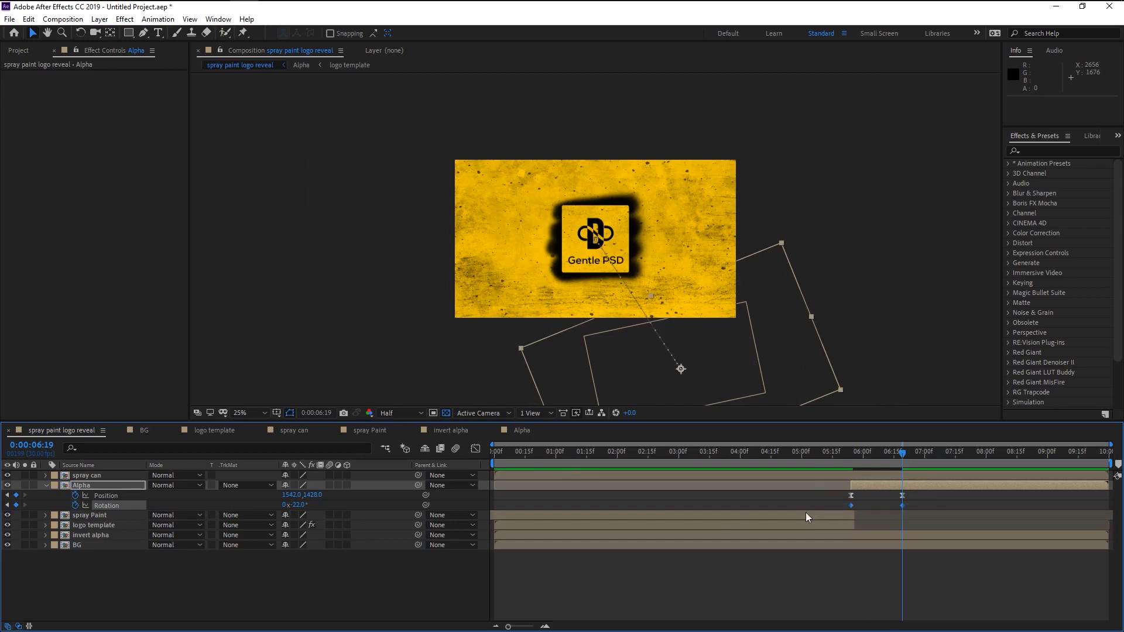
click(817, 468)
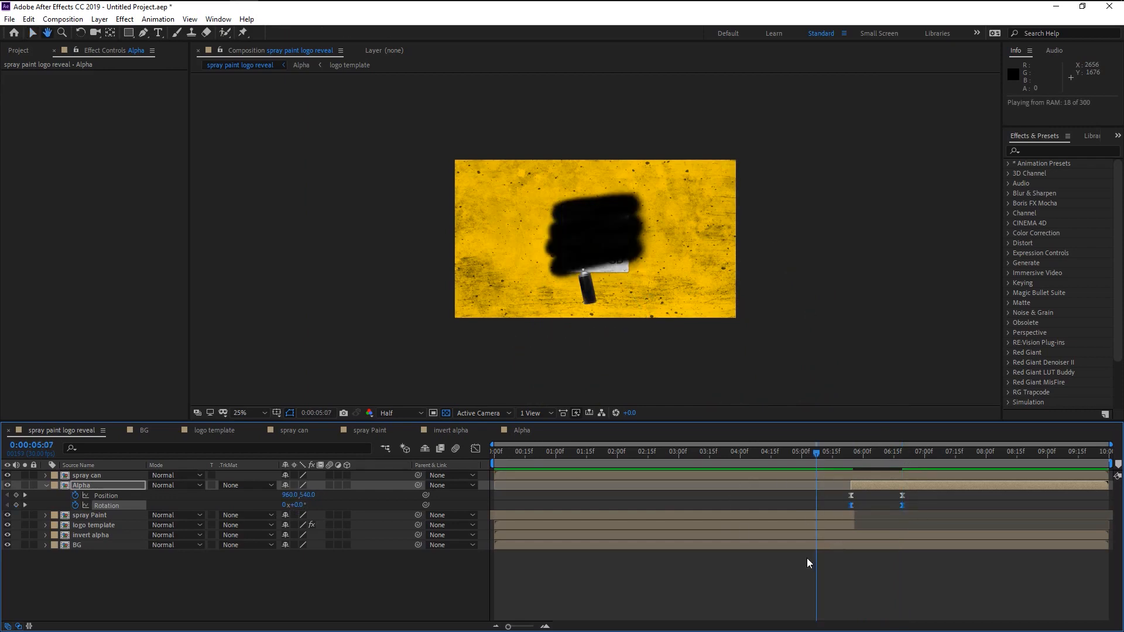
key(space)
key(space)
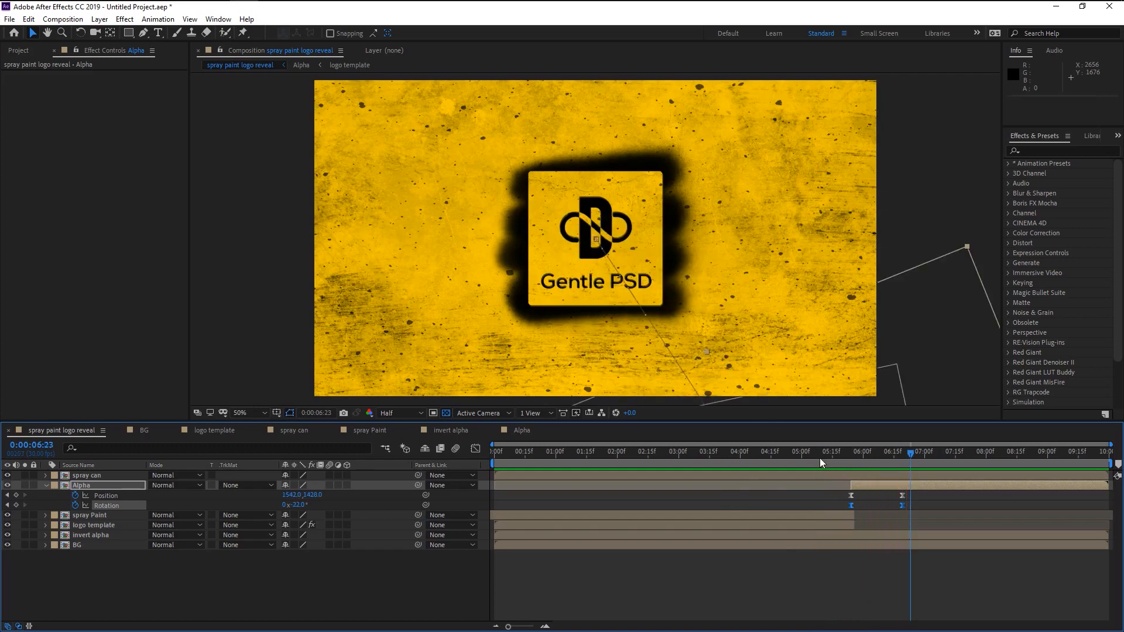
key(period)
key(space)
Step: Trim the spray Paint and logo template layers so both end at 0:00:05:23, just before the Alpha layer starts moving
click(852, 455)
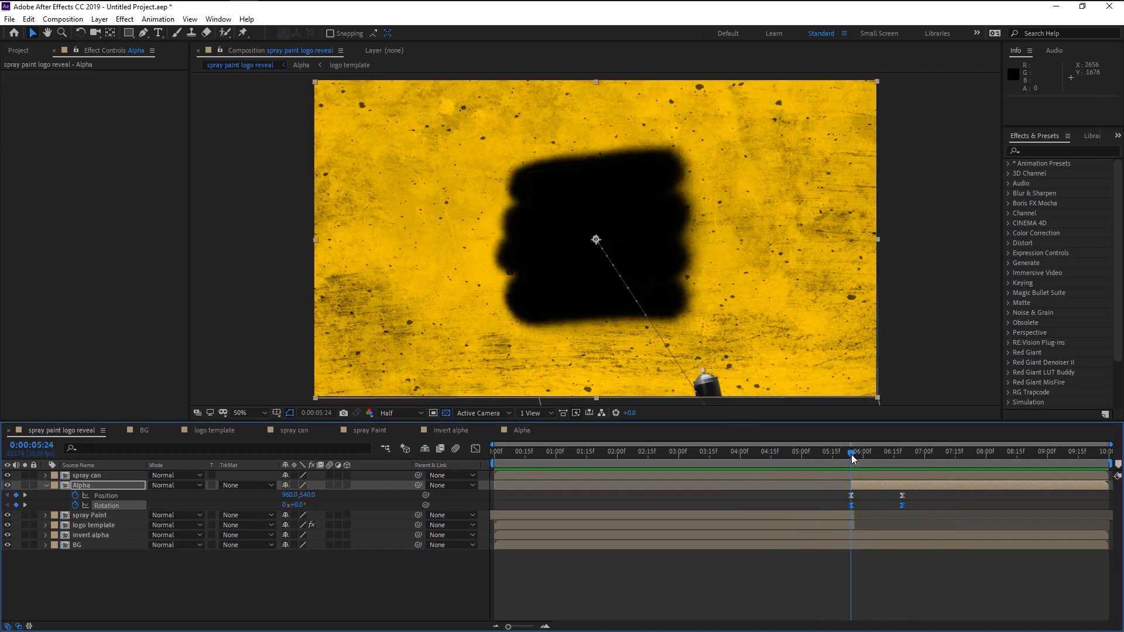
click(853, 516)
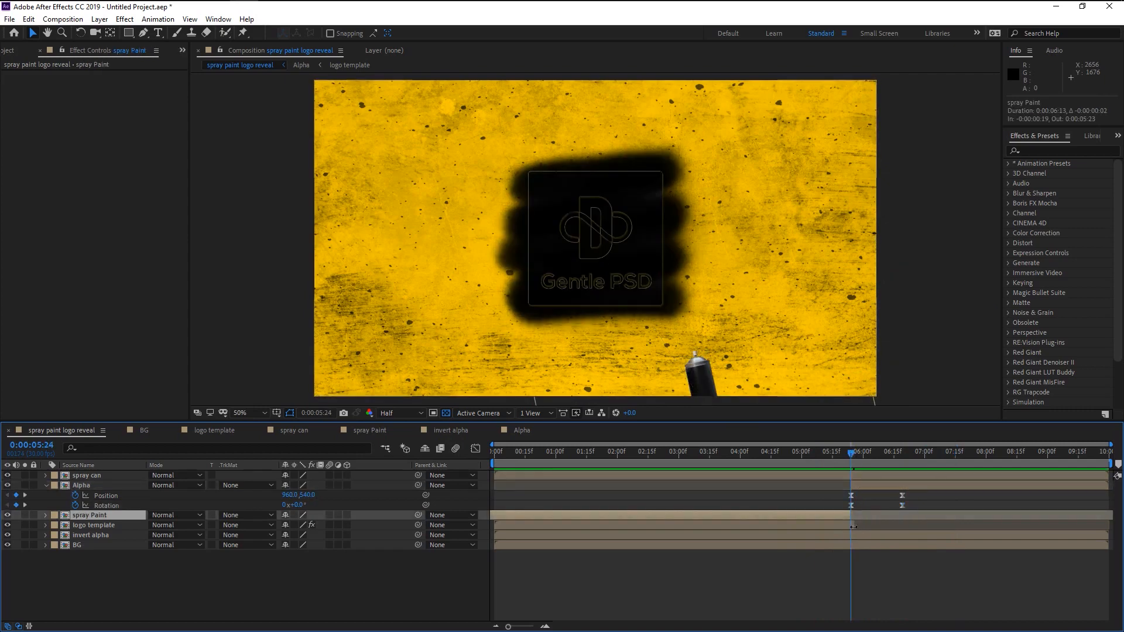
click(853, 526)
drag(853, 527, 850, 526)
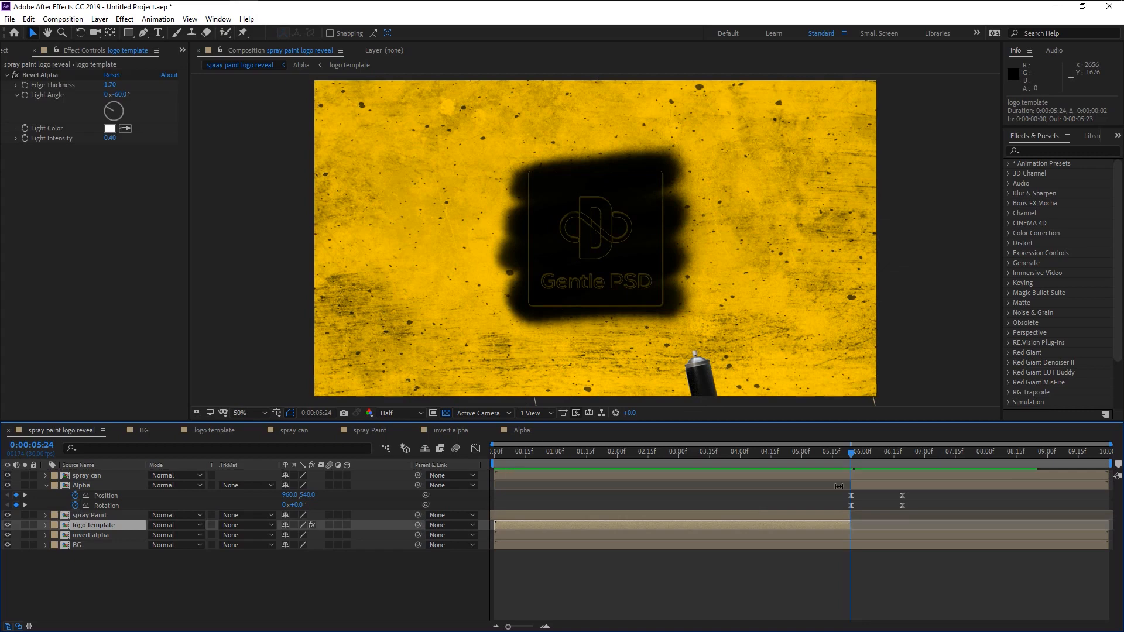
Step: Preview the trimmed reveal, playing through the plate's exit from about 0:00:03:07
key(space)
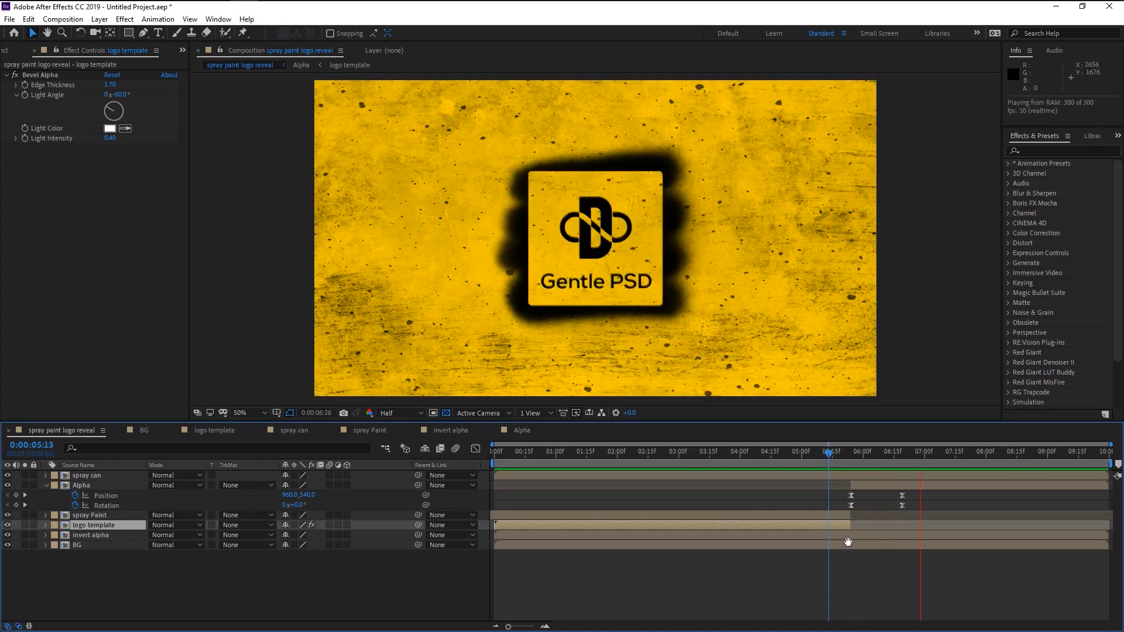
drag(797, 454, 693, 455)
key(space)
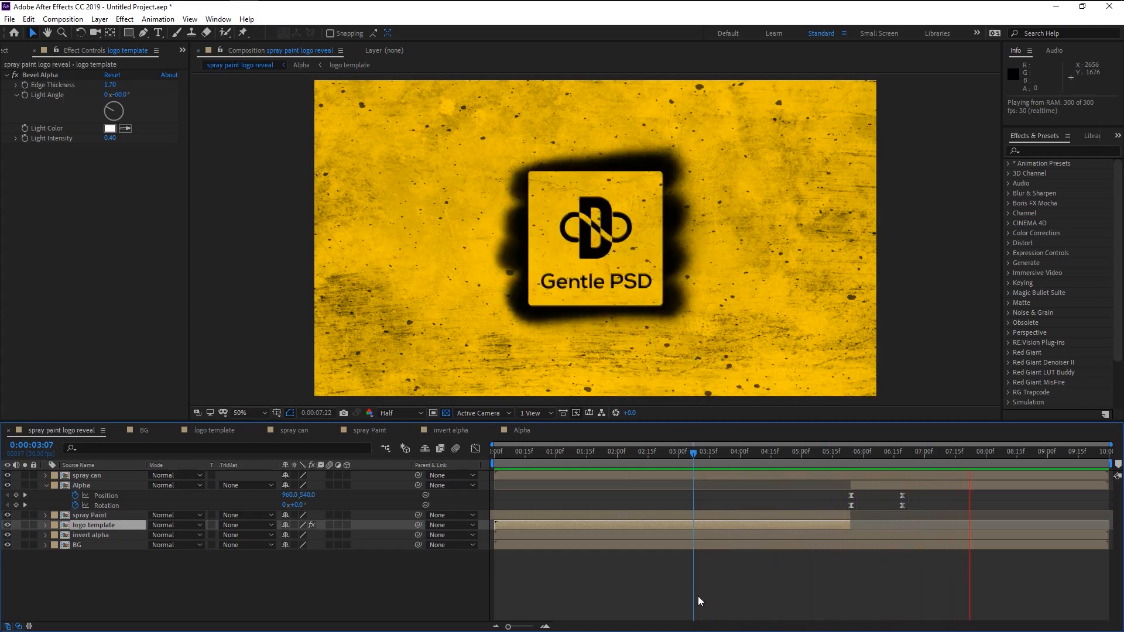
key(space)
Step: Pre-compose all six layers into a new composition named Final Comp
click(47, 487)
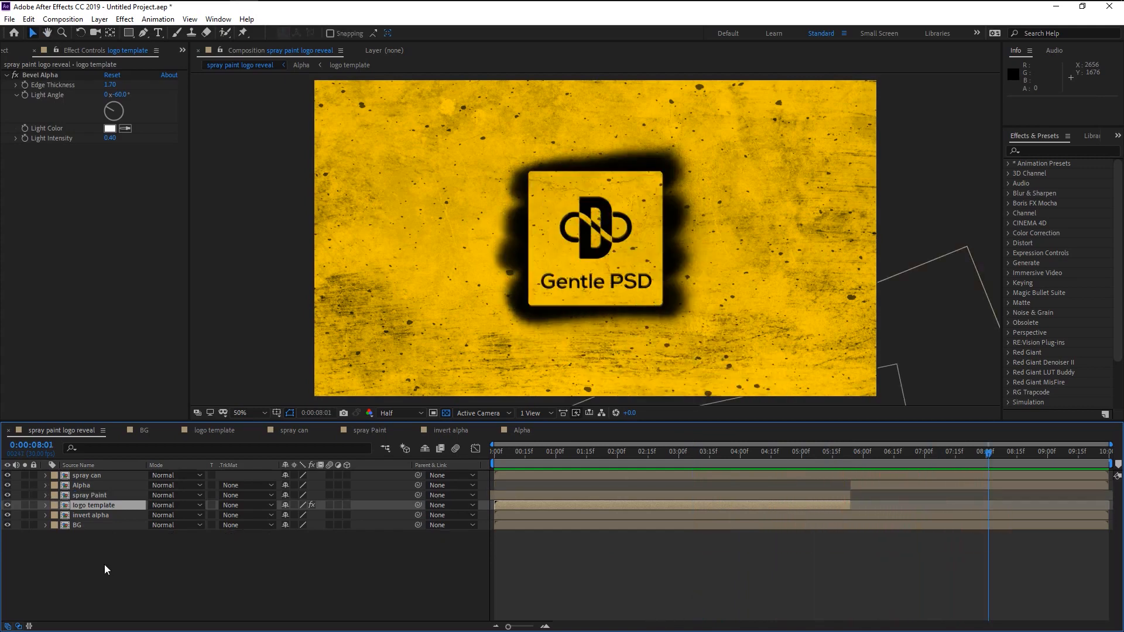
drag(104, 564, 141, 477)
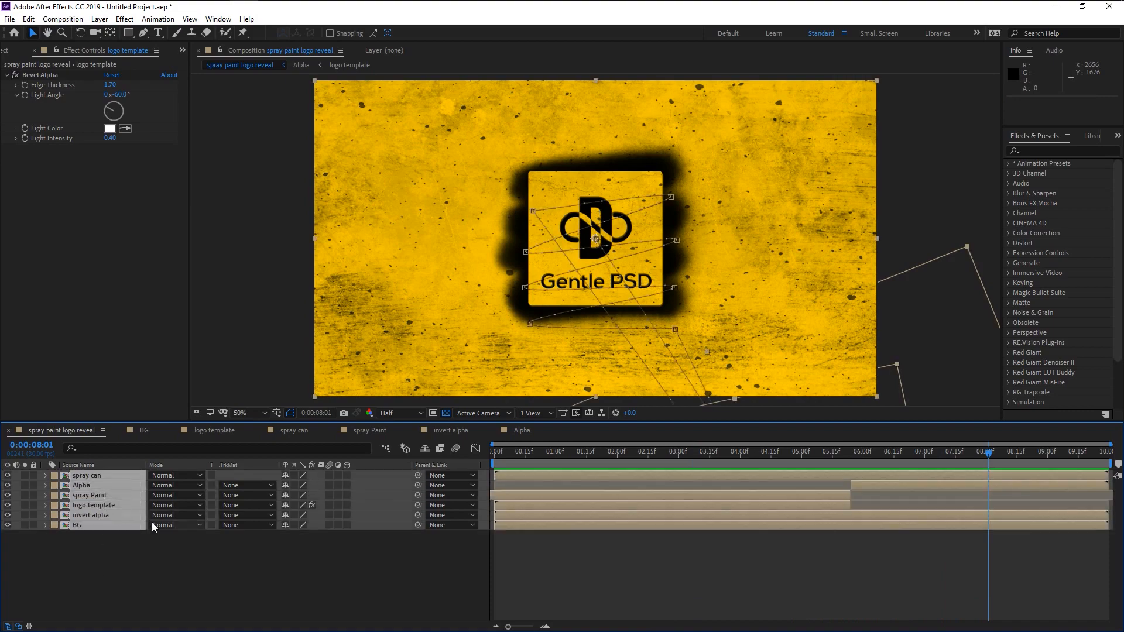
right_click(121, 517)
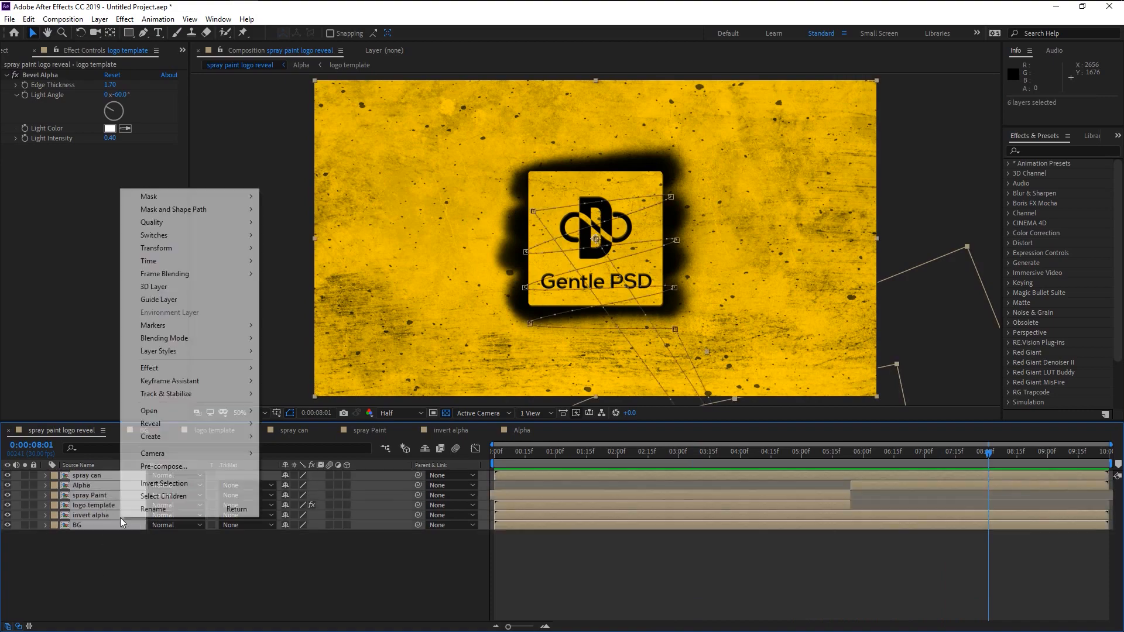
click(160, 472)
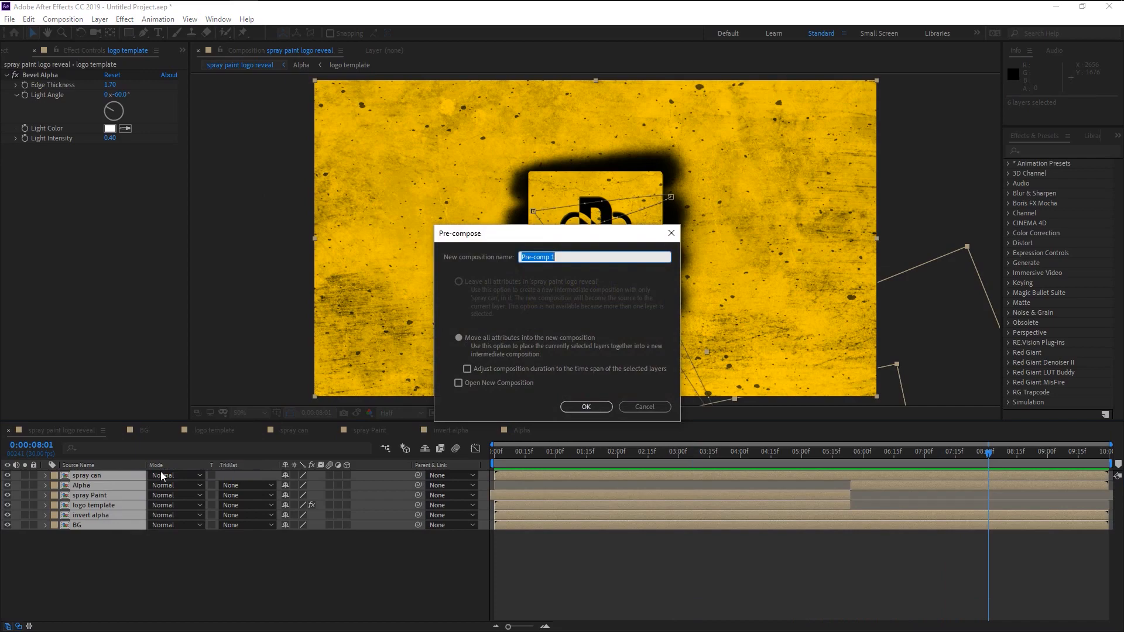
text(Final Comp)
key(Return)
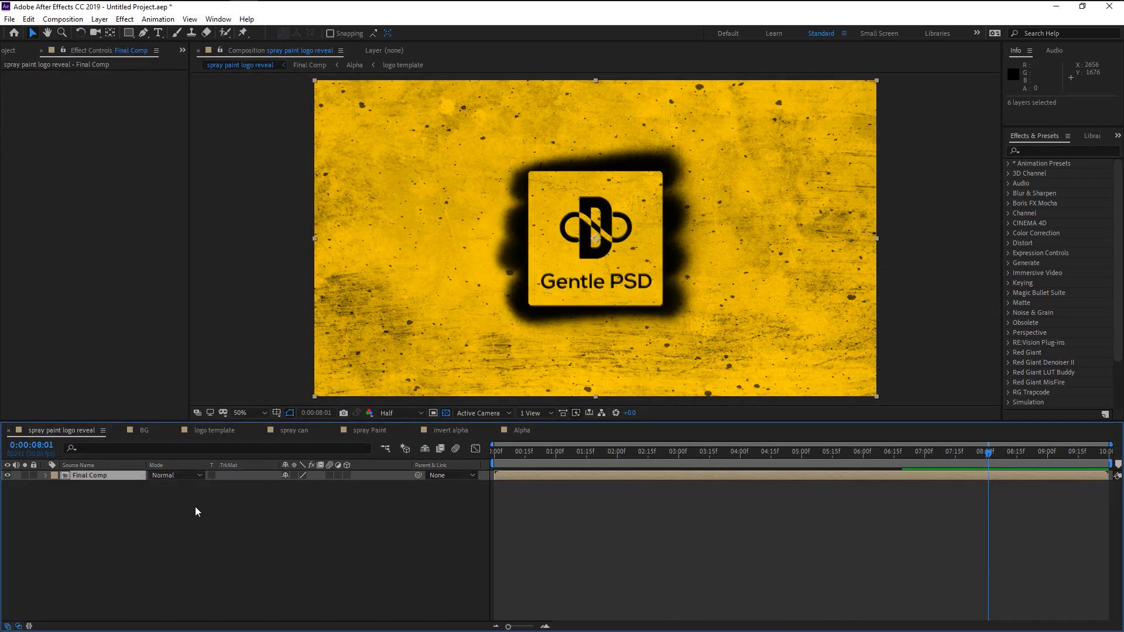
Step: Find the Slider Control effect and apply it to the Final Comp layer
click(310, 526)
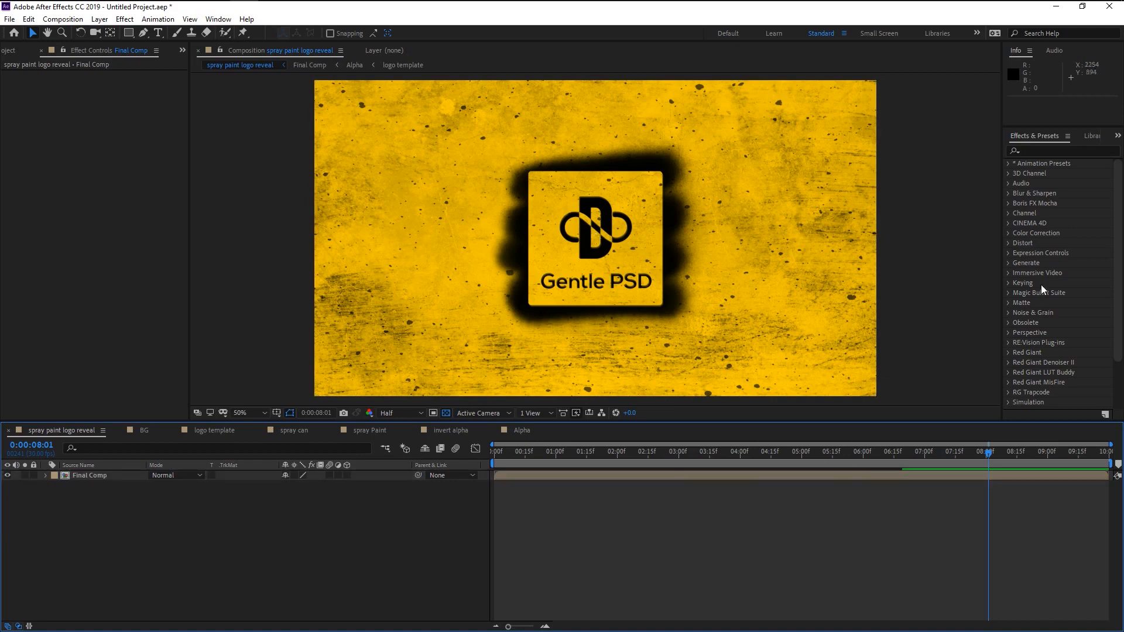
click(1074, 151)
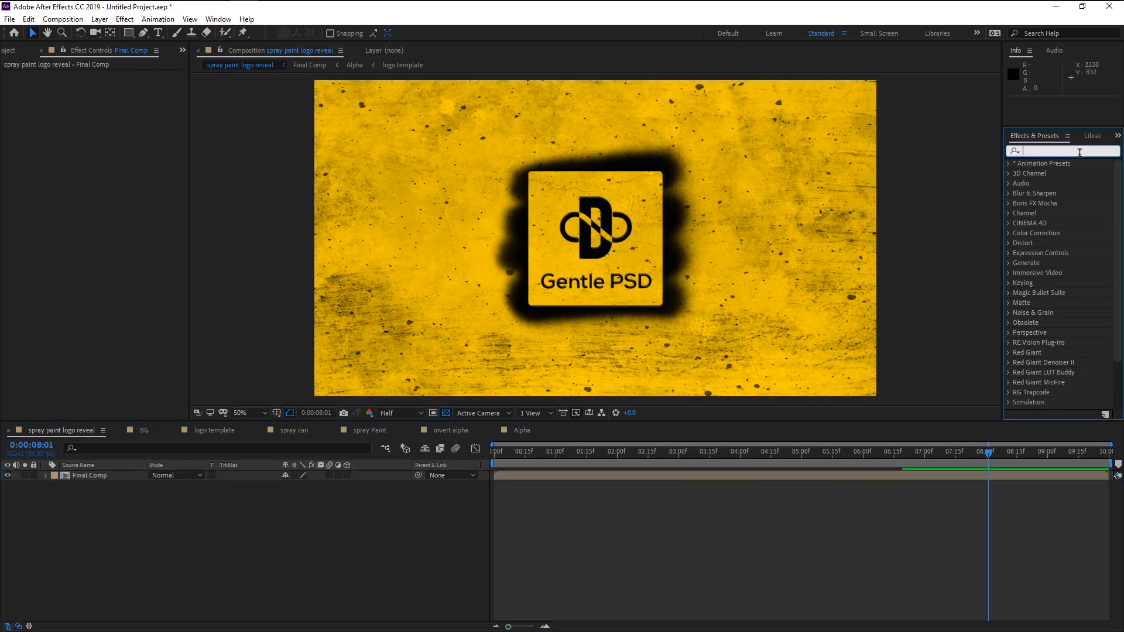
text(slider)
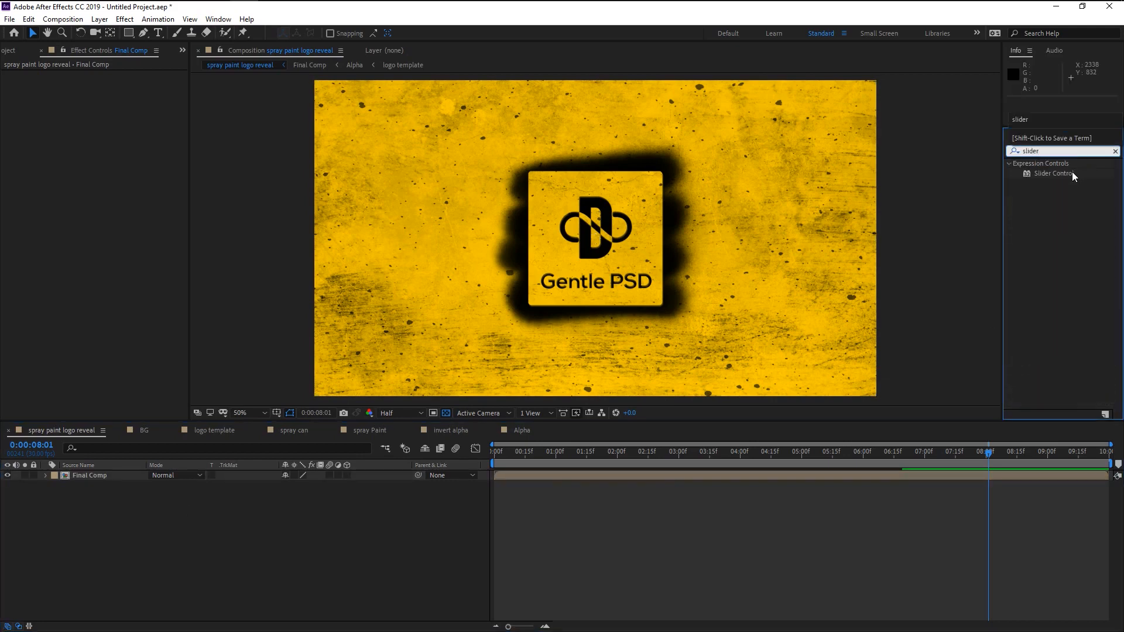
drag(1074, 176, 641, 476)
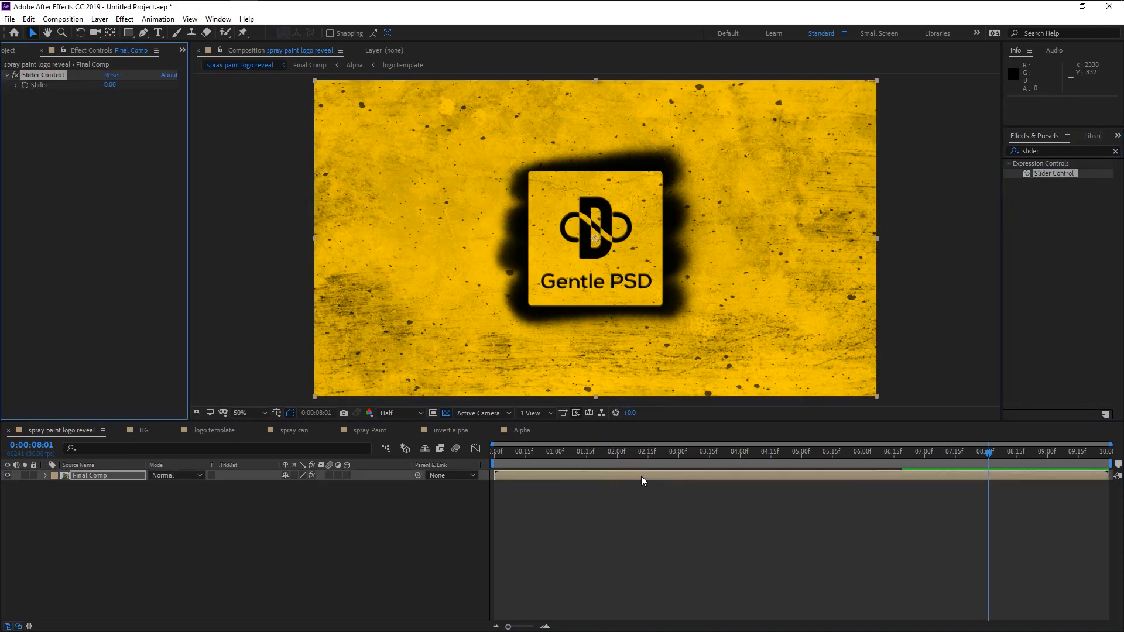
Step: Try out different Slider values on Final Comp and set the slider back to 0
drag(110, 86, 218, 96)
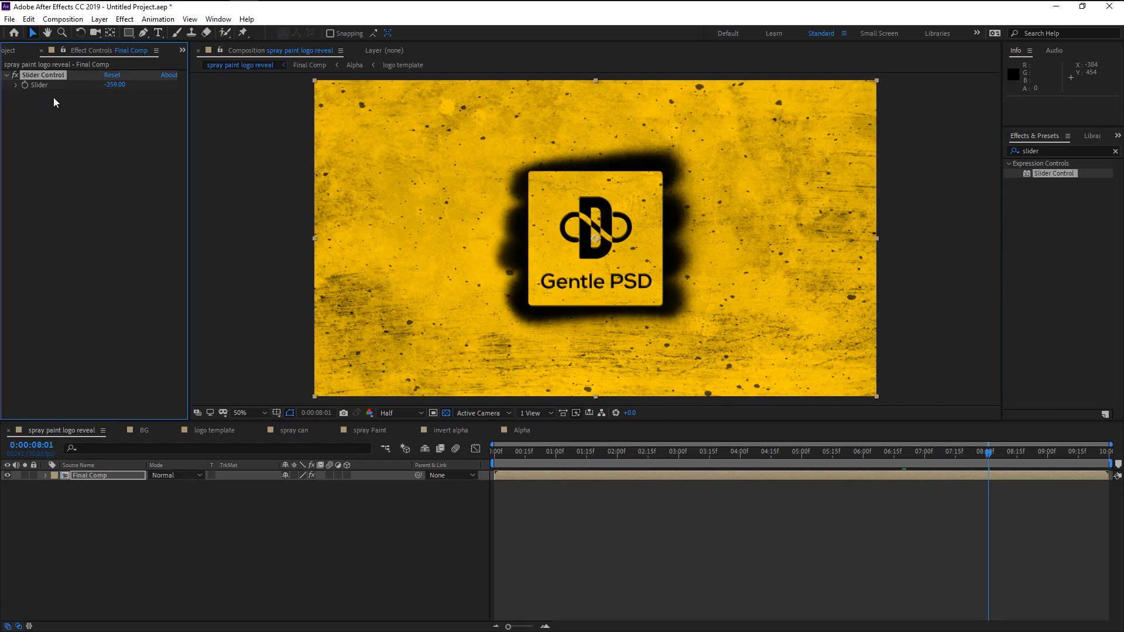
click(113, 85)
text(0)
Step: Give Final Comp's Position the expression wiggle(2,effect("Slider Control")("Slider"),3); with the amplitude linked to the Slider
click(112, 484)
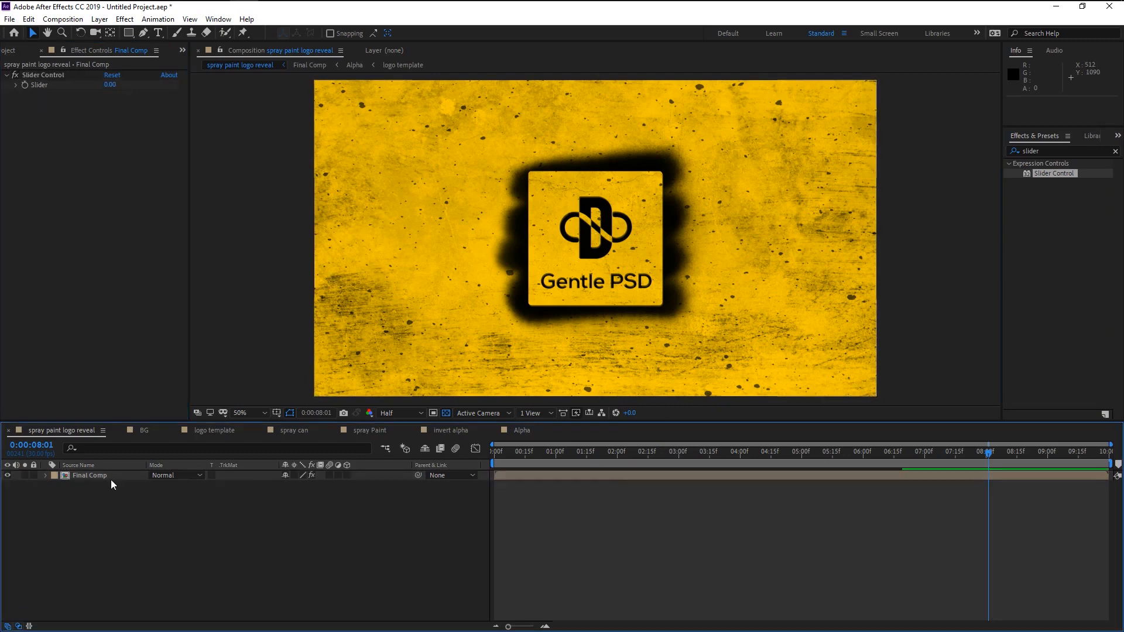
click(108, 479)
key(p)
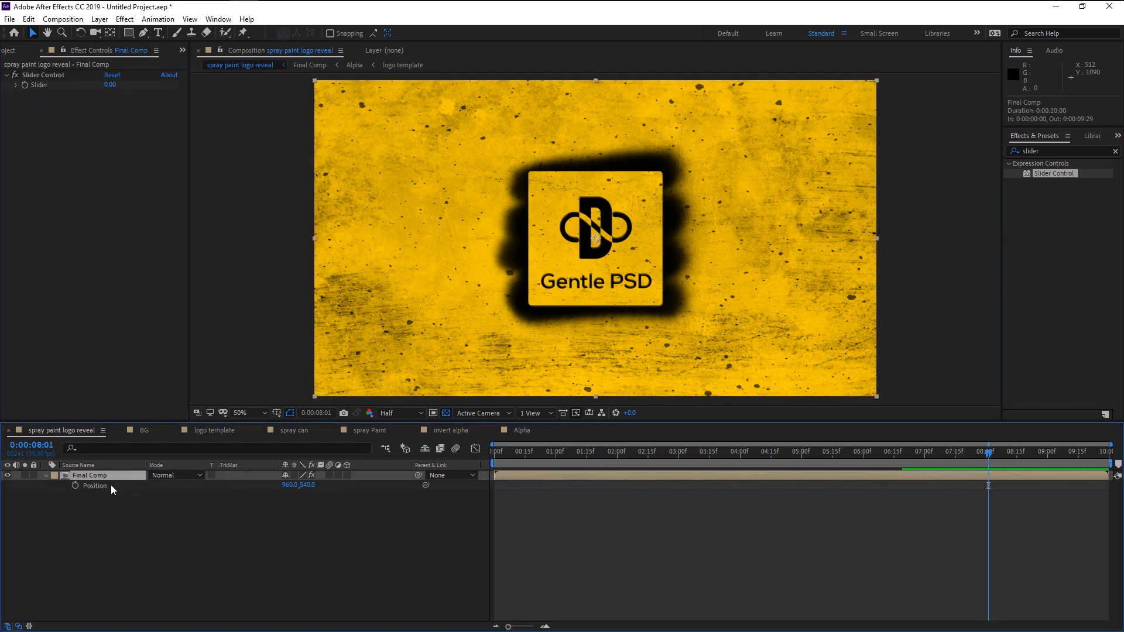
alt+click(75, 486)
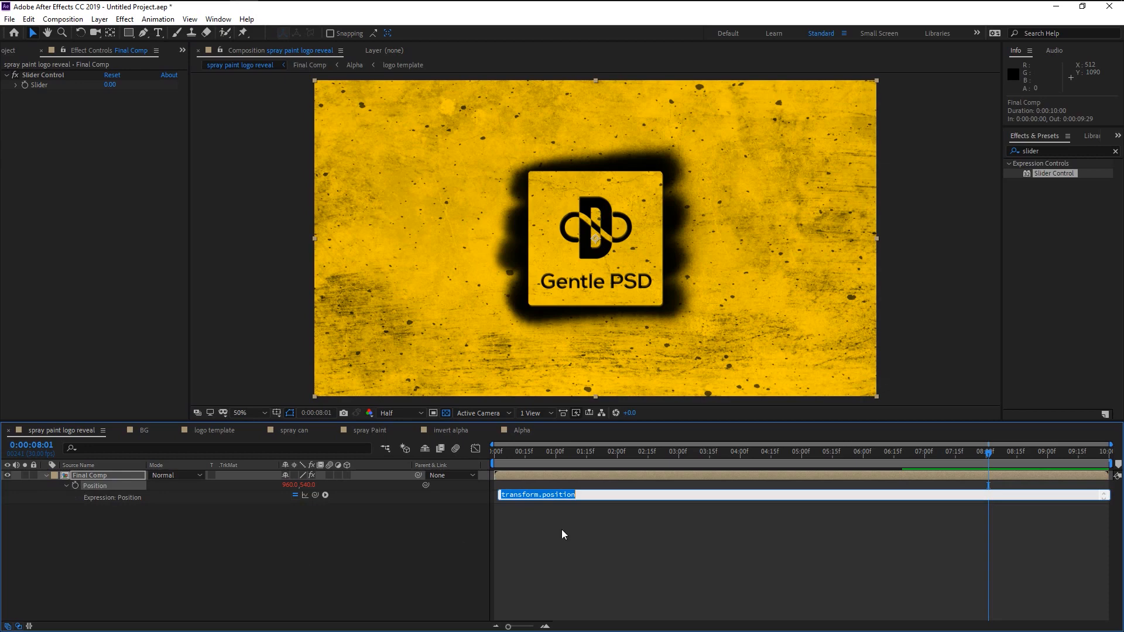
key(BackSpace)
text(wiggle(2,)
drag(315, 495, 38, 83)
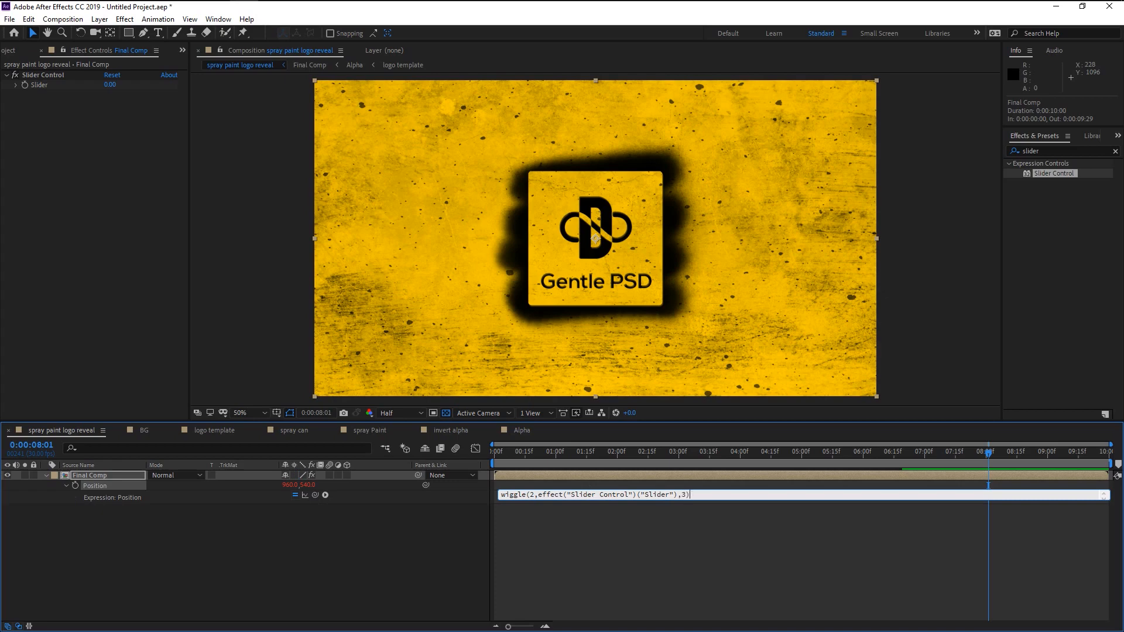
click(679, 544)
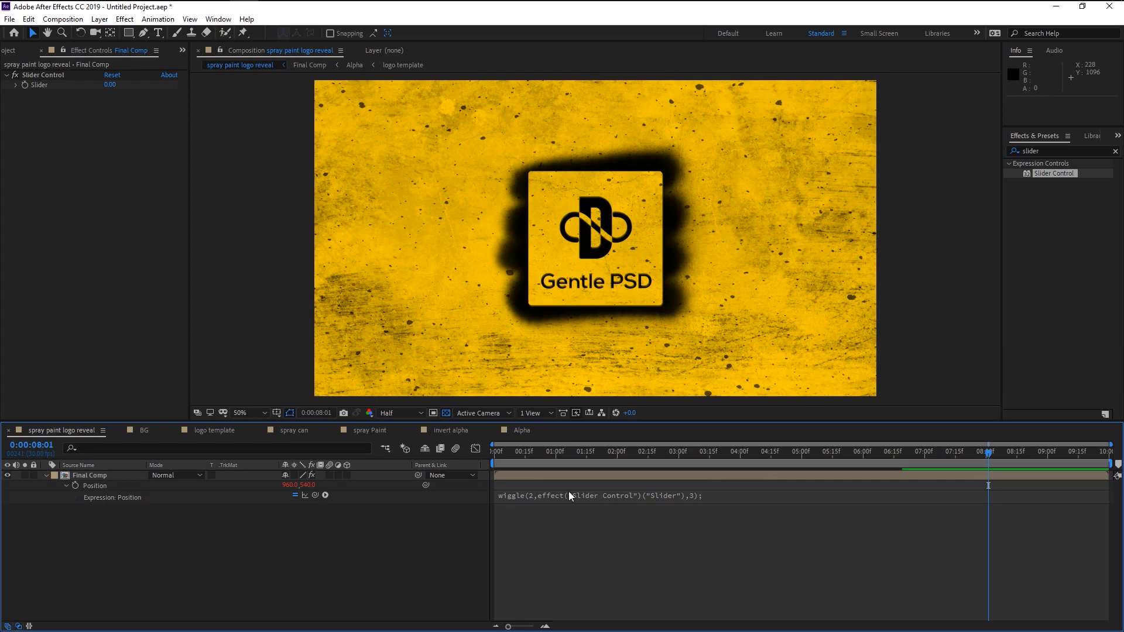
Step: Preview the composition from the start with the Slider at 0
click(522, 461)
drag(515, 465, 459, 467)
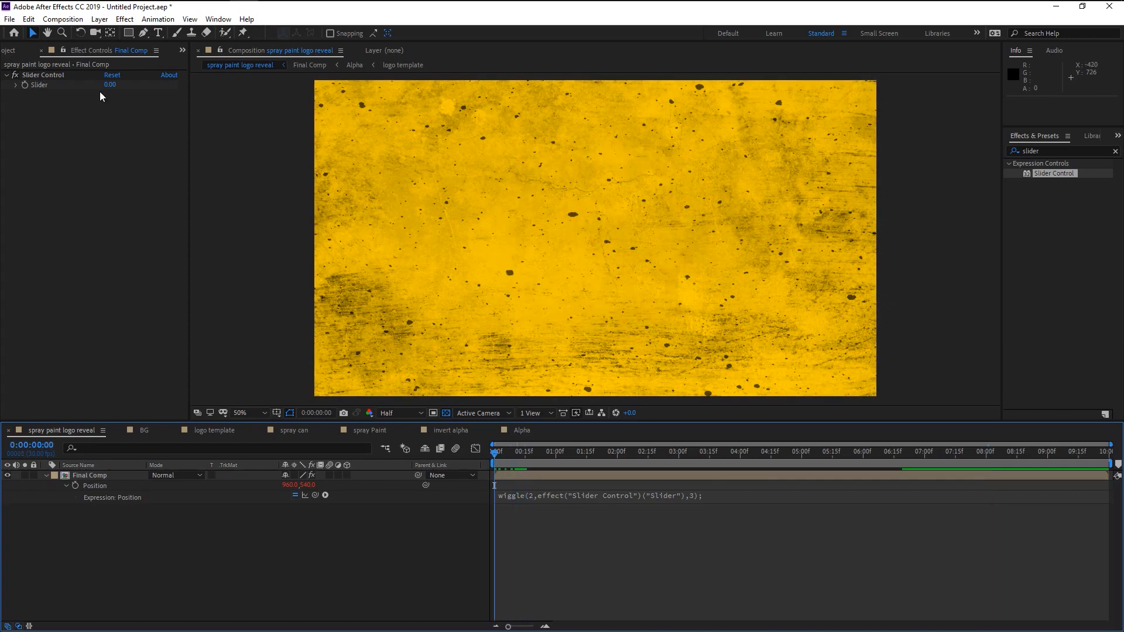
key(space)
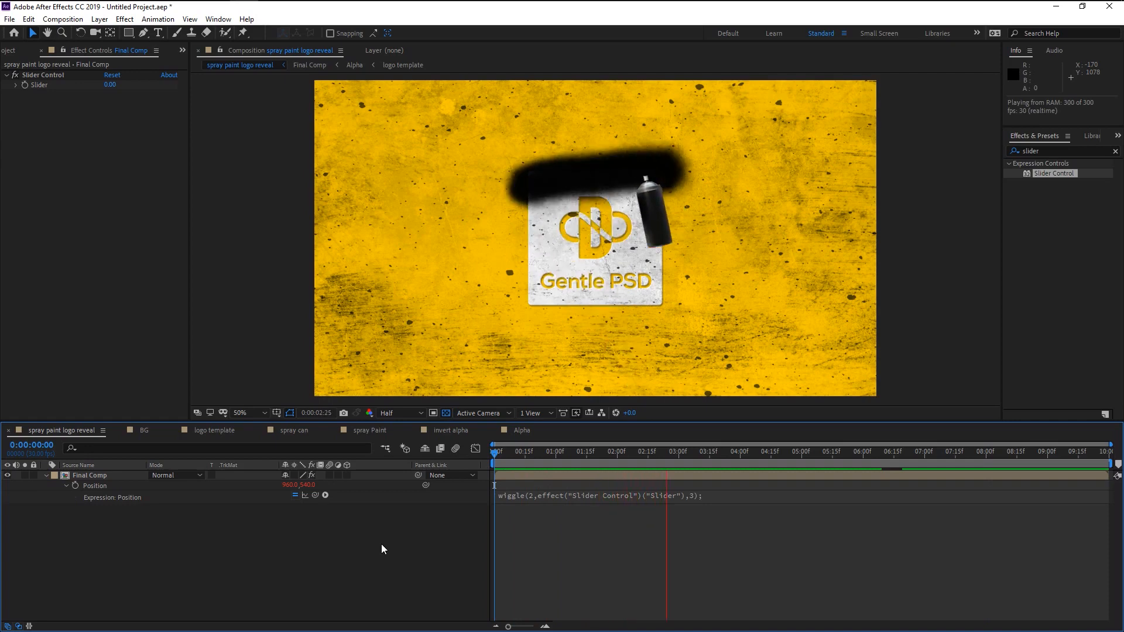
key(space)
Step: Set the Slider to 3 and preview the wiggle on Final Comp from the start
click(111, 86)
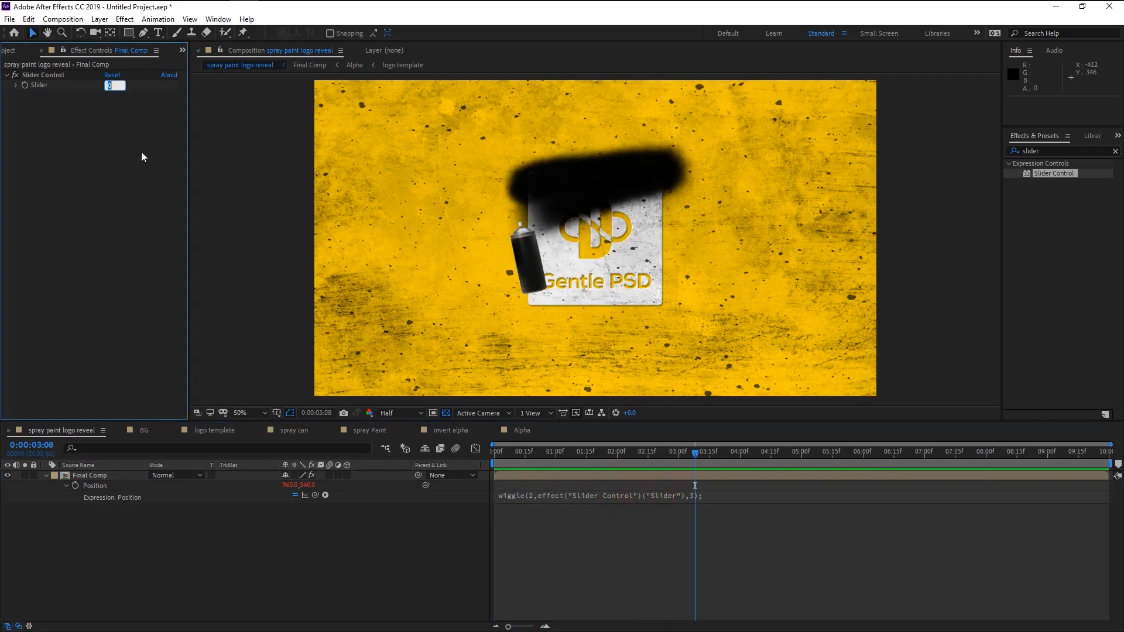
text(3)
key(Return)
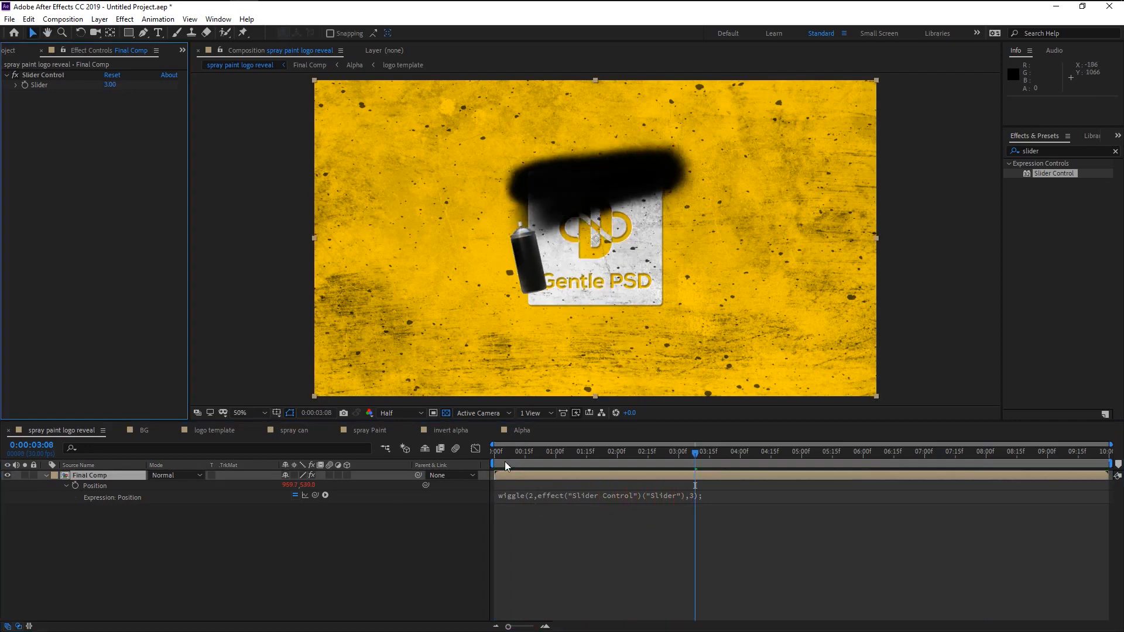
key(Home)
key(space)
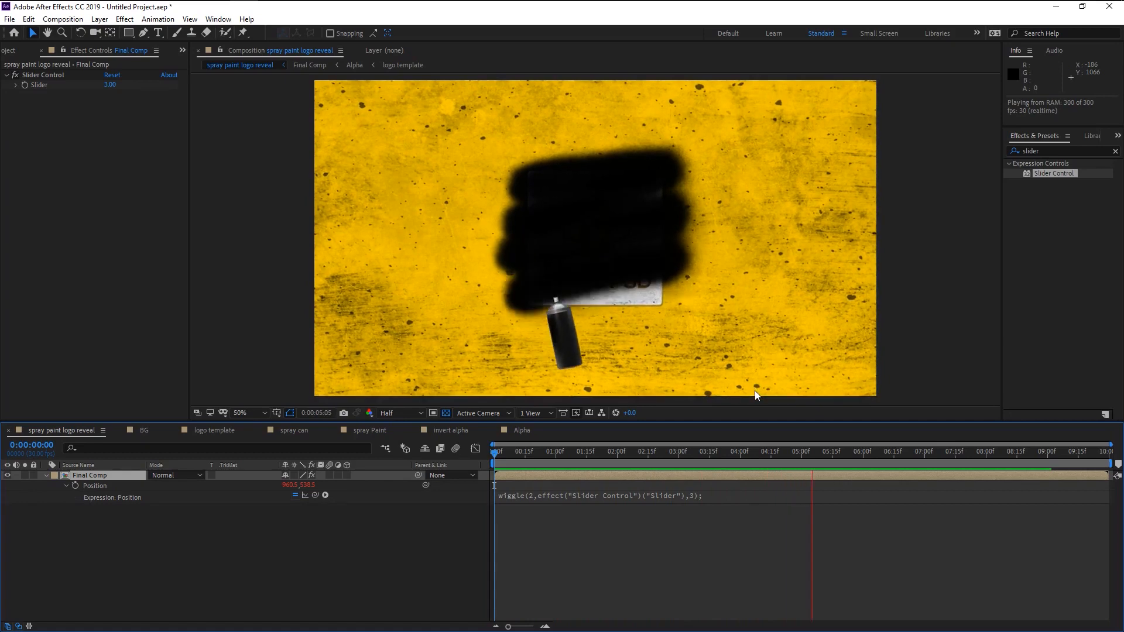
Step: Set the Slider on Final Comp to 1.50 and preview the softer wiggle from the start
key(space)
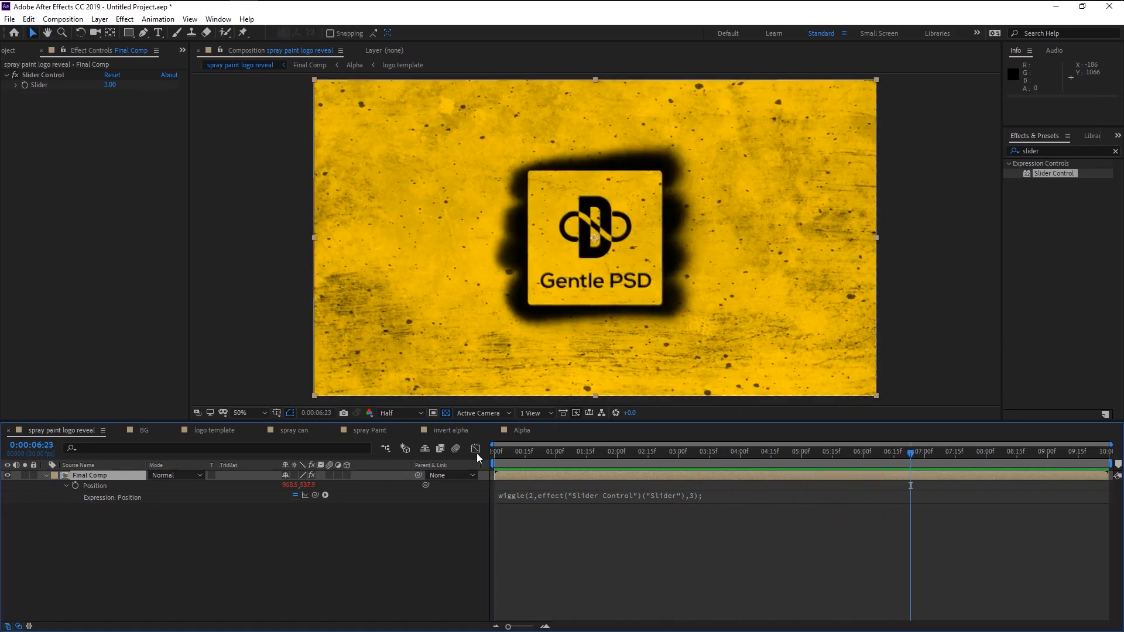
click(109, 85)
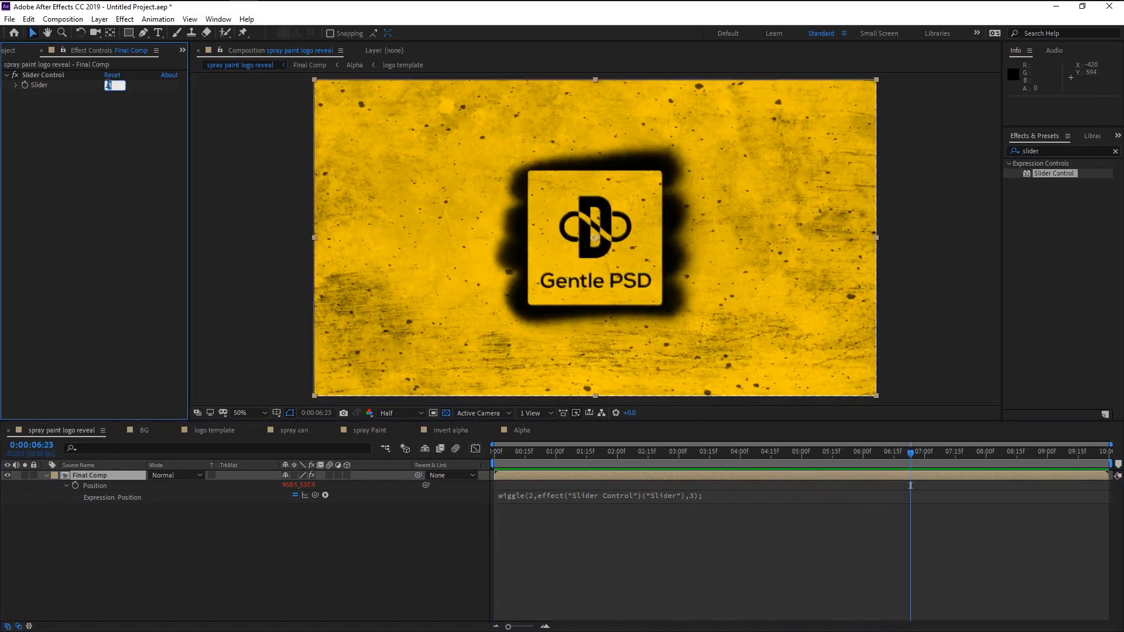
text(1.50)
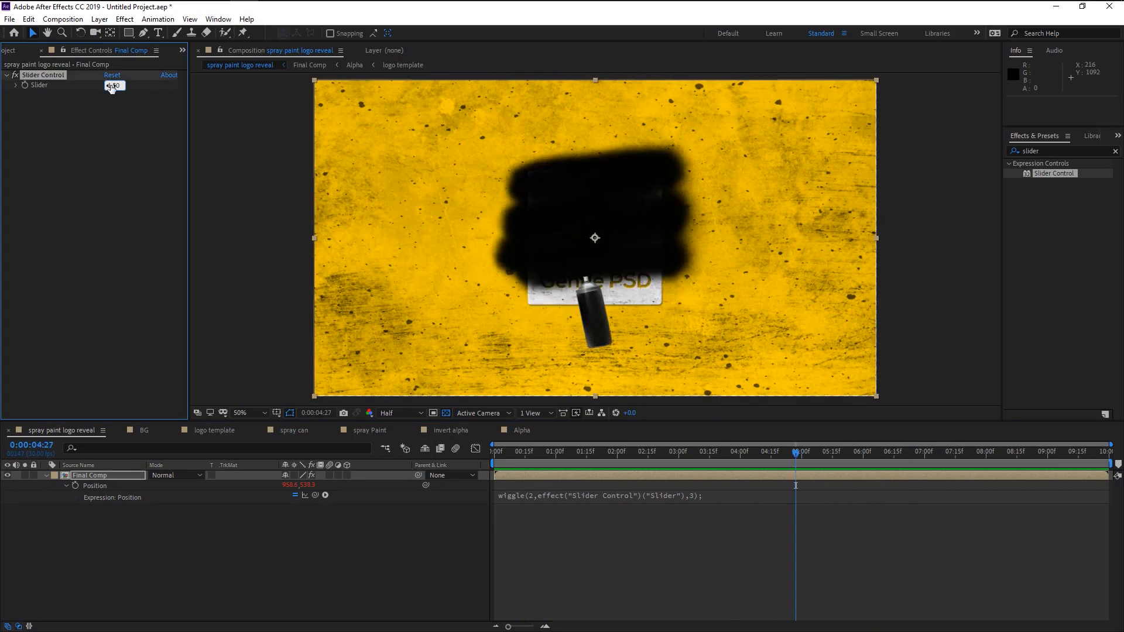
key(Return)
key(space)
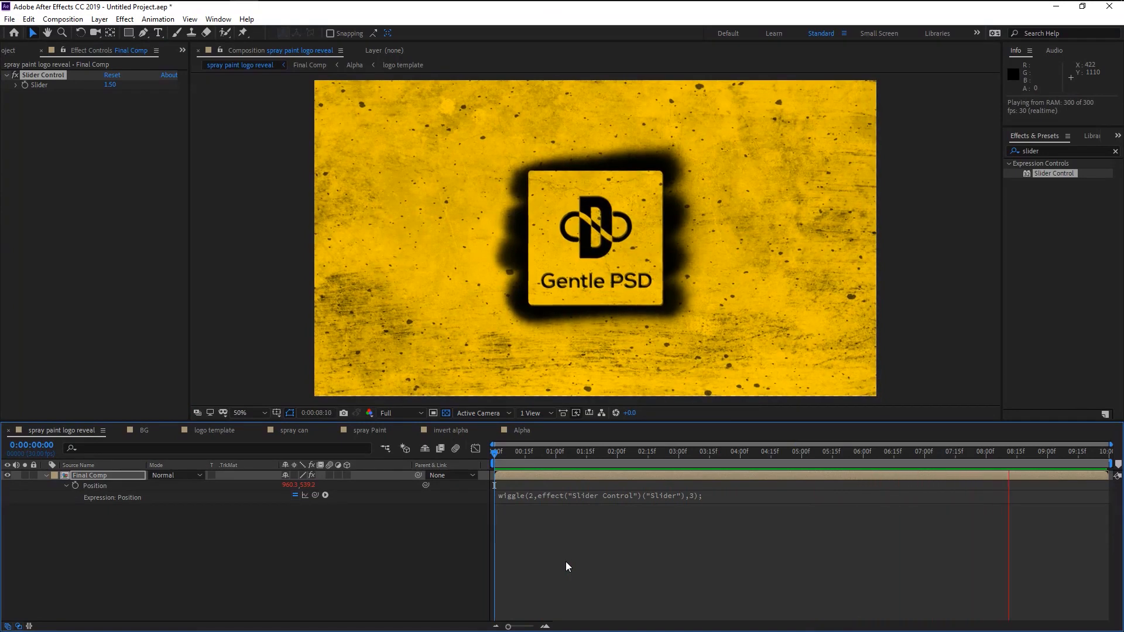
key(space)
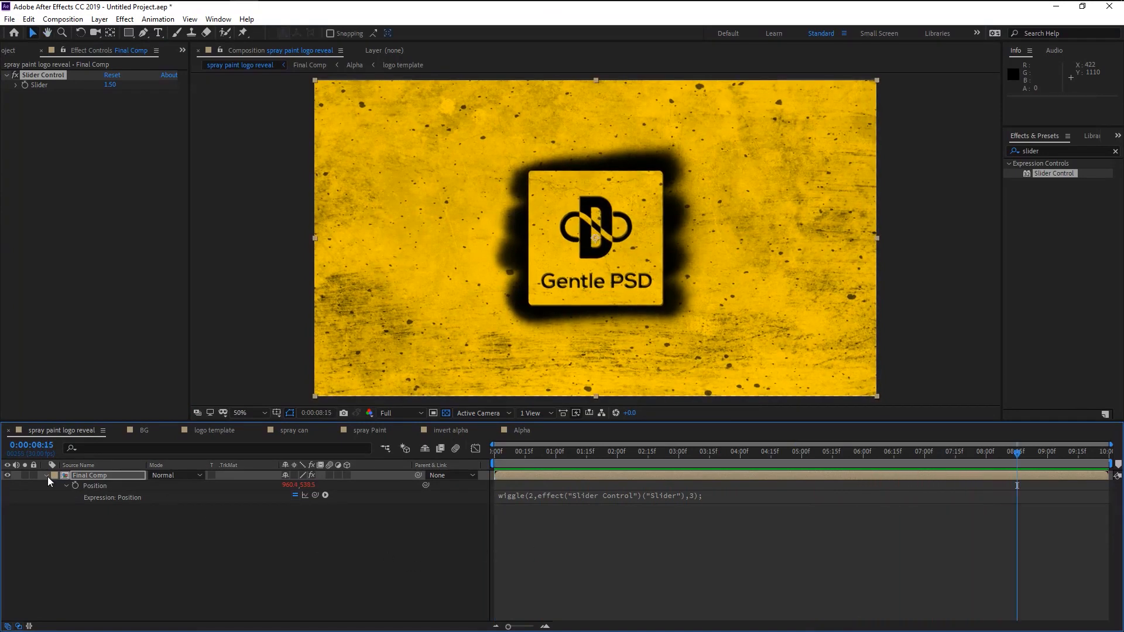
Step: Open the BG comp inside Final Comp, then hide and delete Orange Solid 1 so only the texture remains
click(46, 475)
double_click(114, 476)
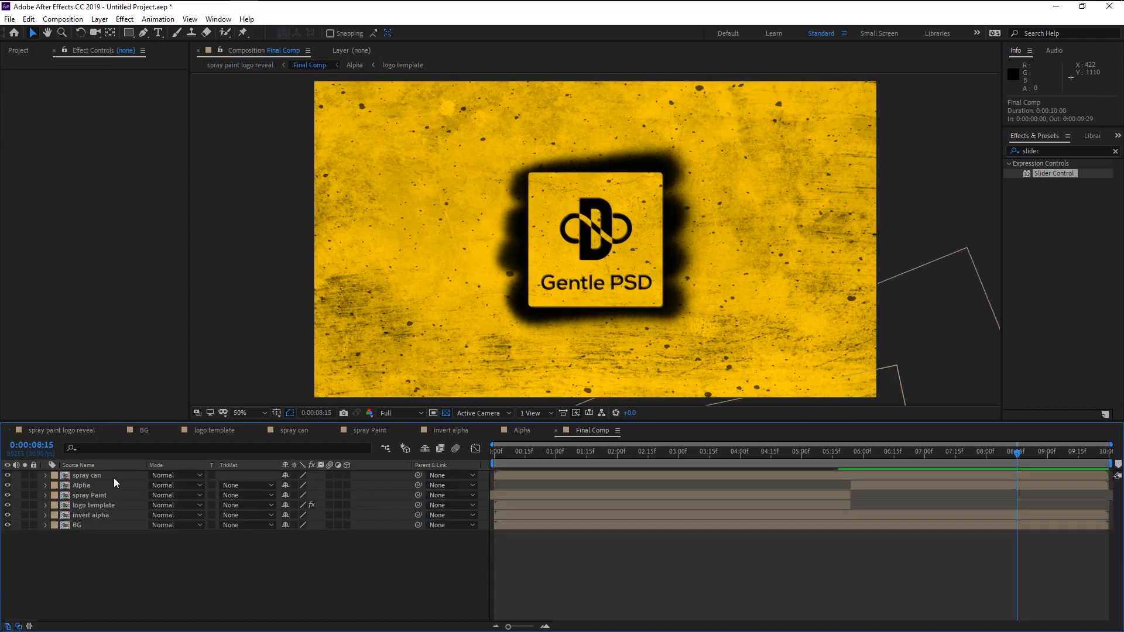
double_click(122, 522)
click(100, 475)
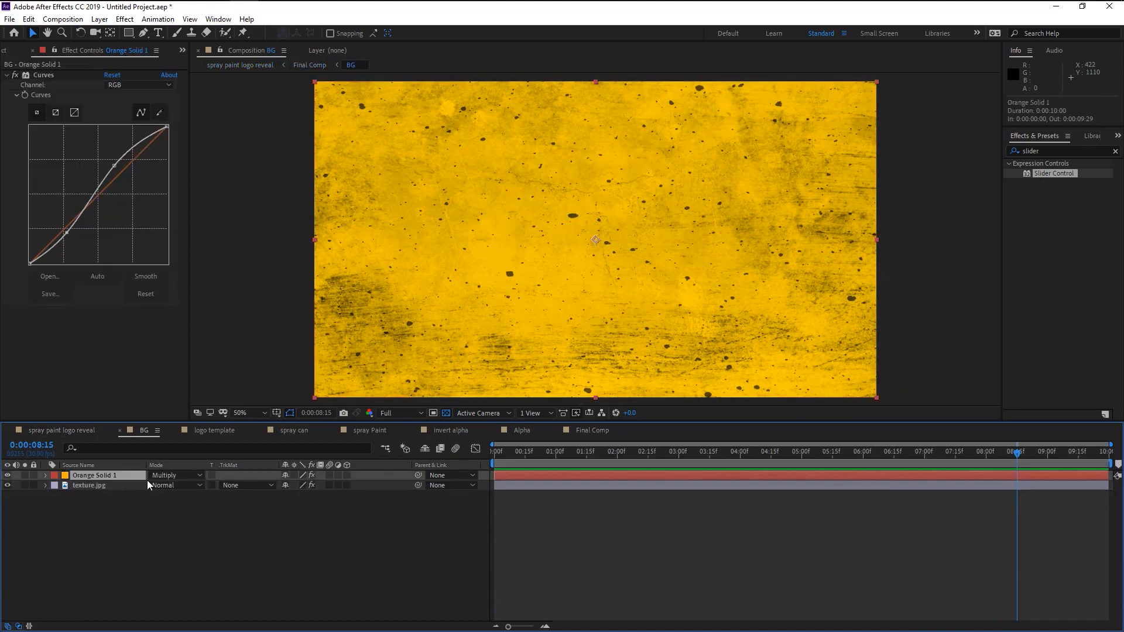
click(8, 475)
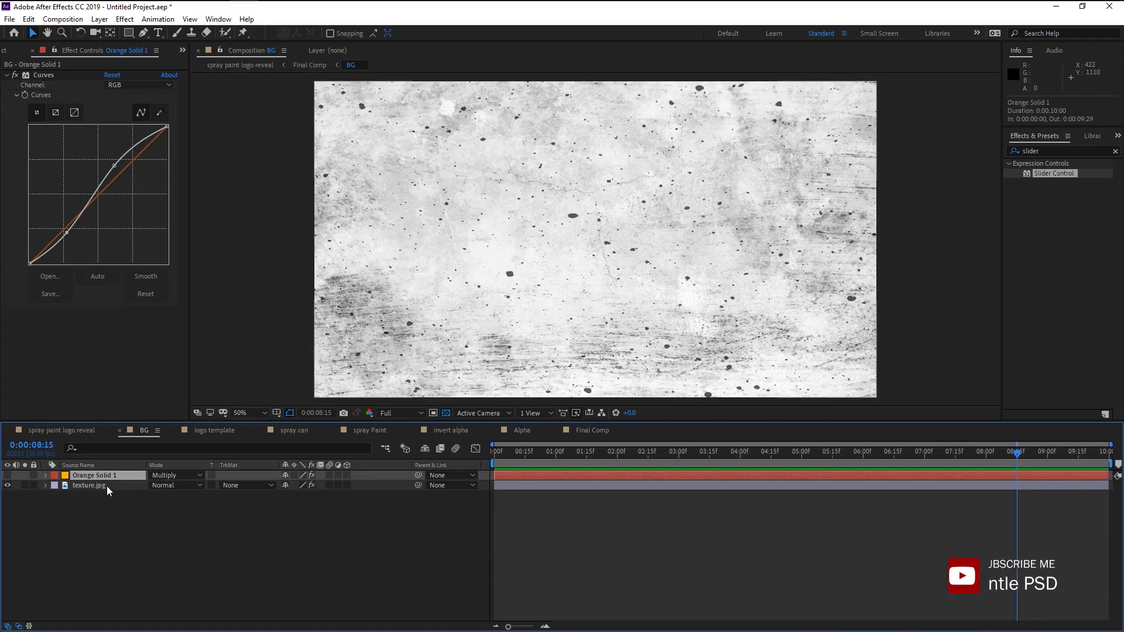
key(Delete)
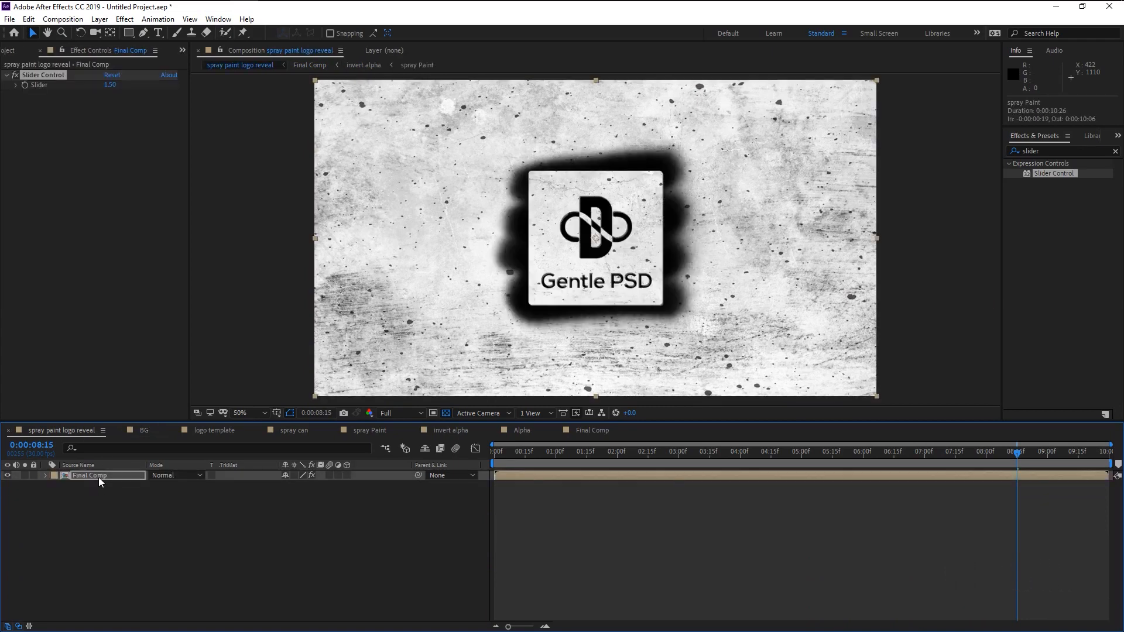
Step: Add a yellow (FFCC00) 1920 x 1080 px solid above the spray paint.mov layers in the spray Paint comp
double_click(98, 476)
double_click(107, 497)
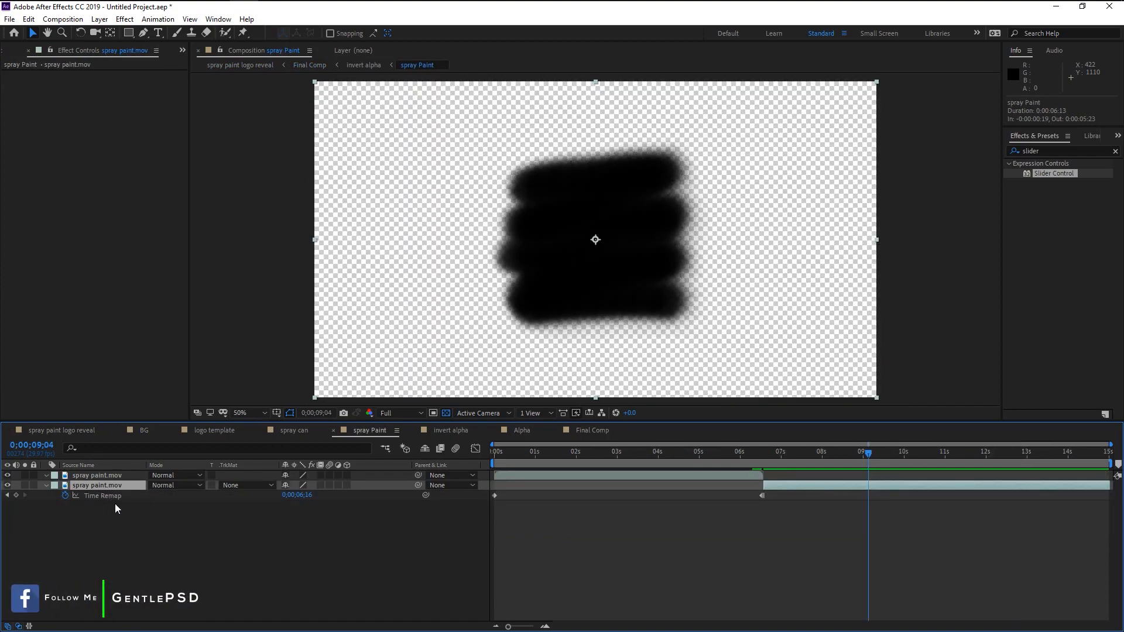
right_click(115, 503)
mouse_move(212, 396)
click(293, 433)
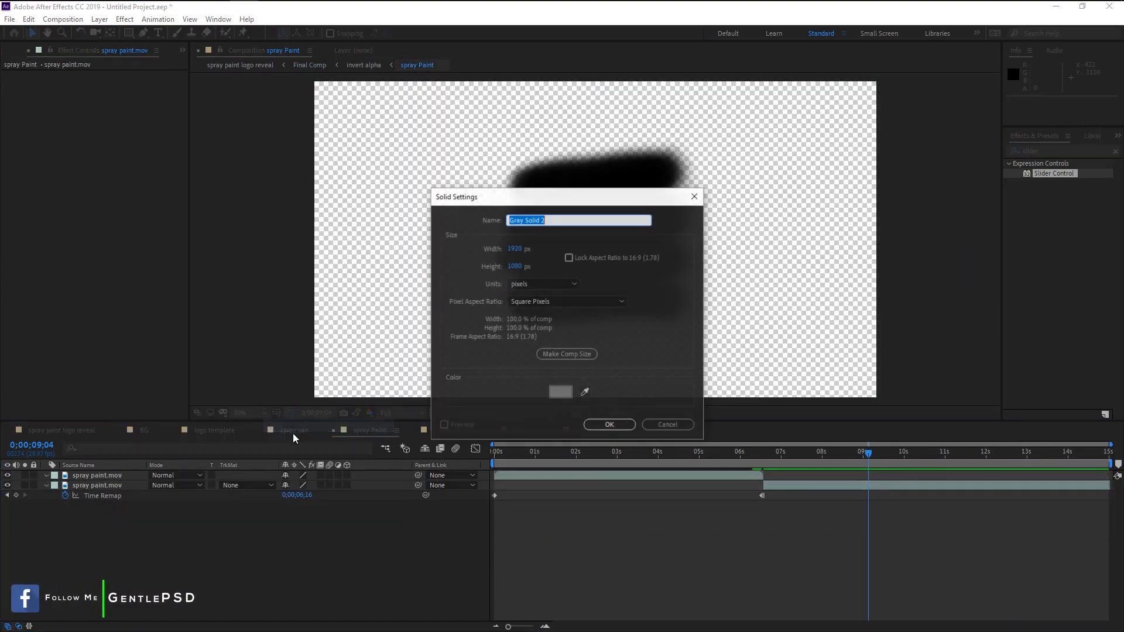
click(551, 392)
click(930, 425)
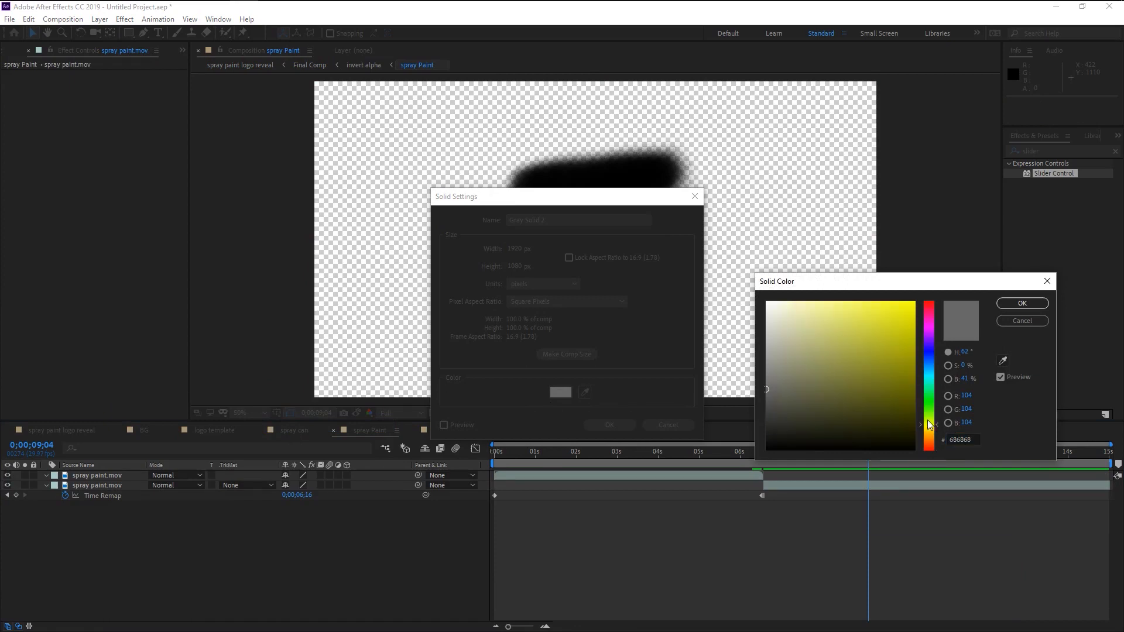
click(914, 302)
drag(934, 425, 931, 430)
click(1000, 305)
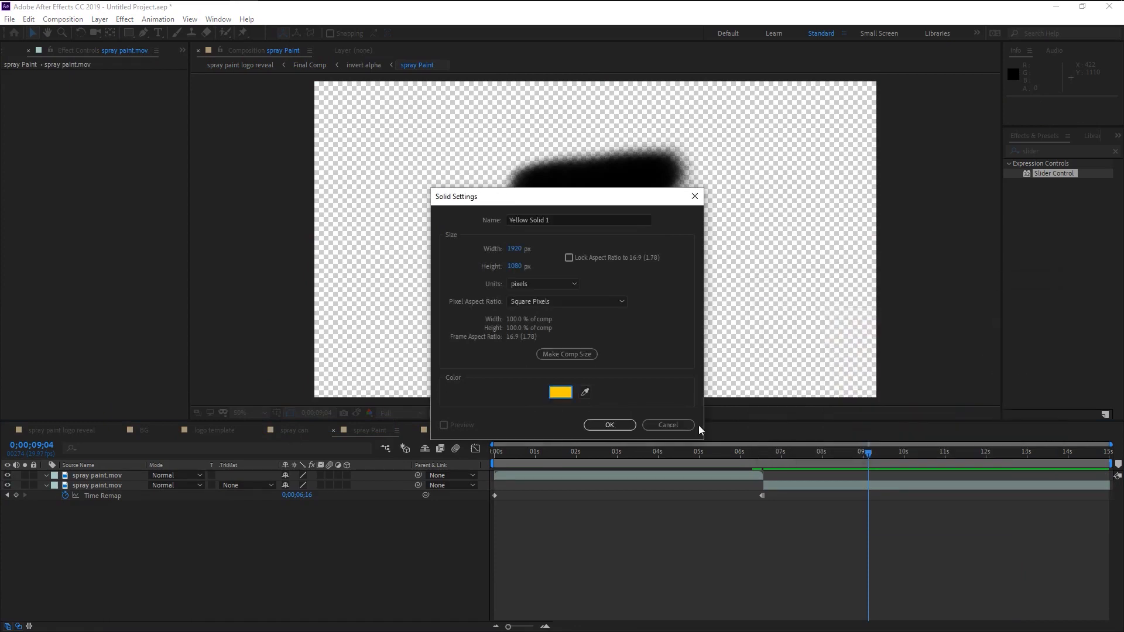
click(609, 425)
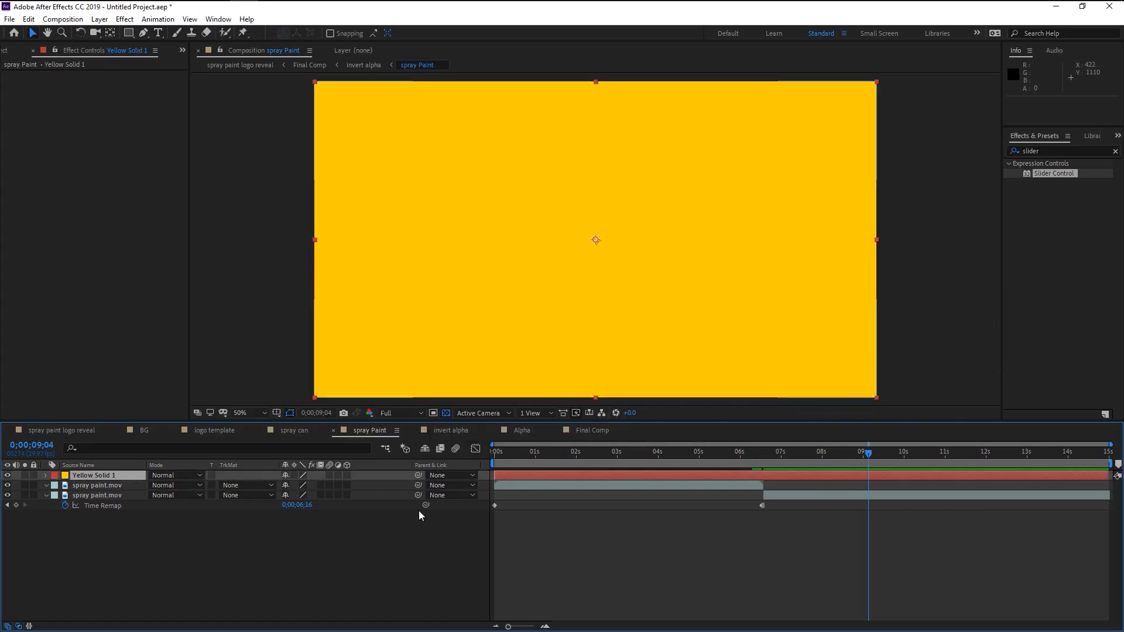
Step: Preserve underlying transparency on the yellow solid, scrub to about 5 seconds and check the paint colour in Final Comp
click(211, 474)
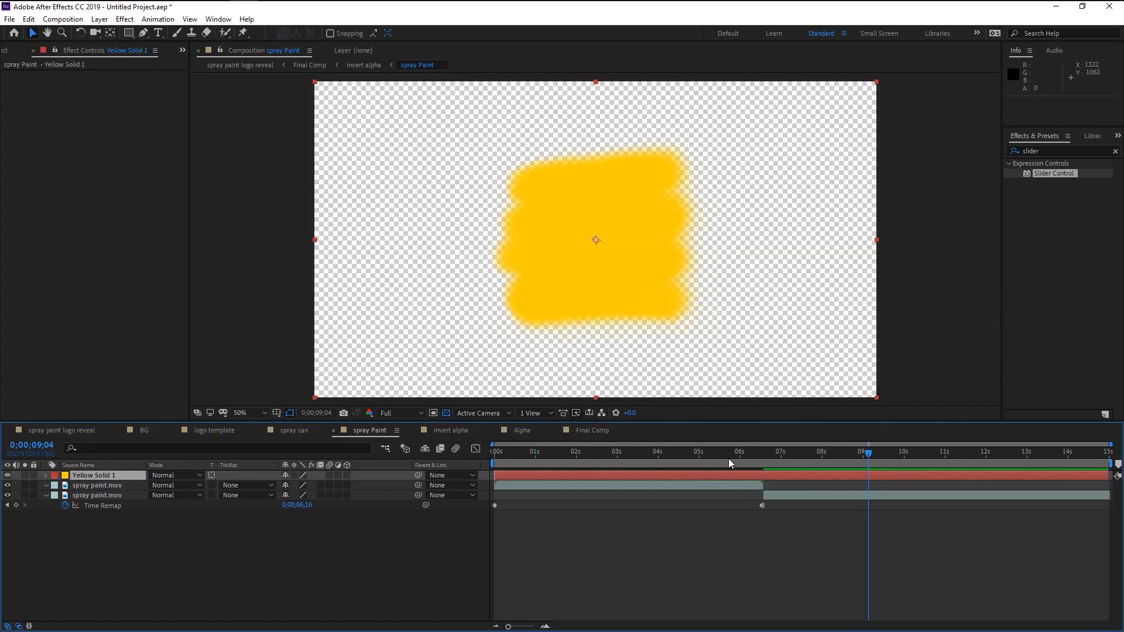
mouse_move(728, 458)
mouse_down()
mouse_move(599, 466)
mouse_move(776, 468)
mouse_move(655, 485)
mouse_move(703, 486)
mouse_up()
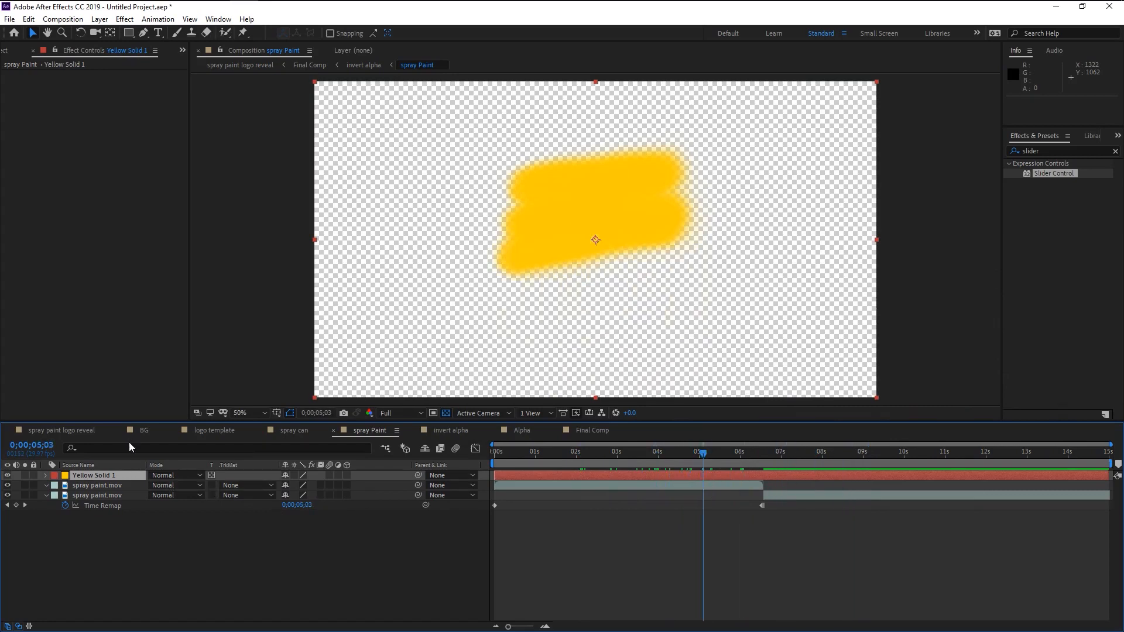
click(580, 434)
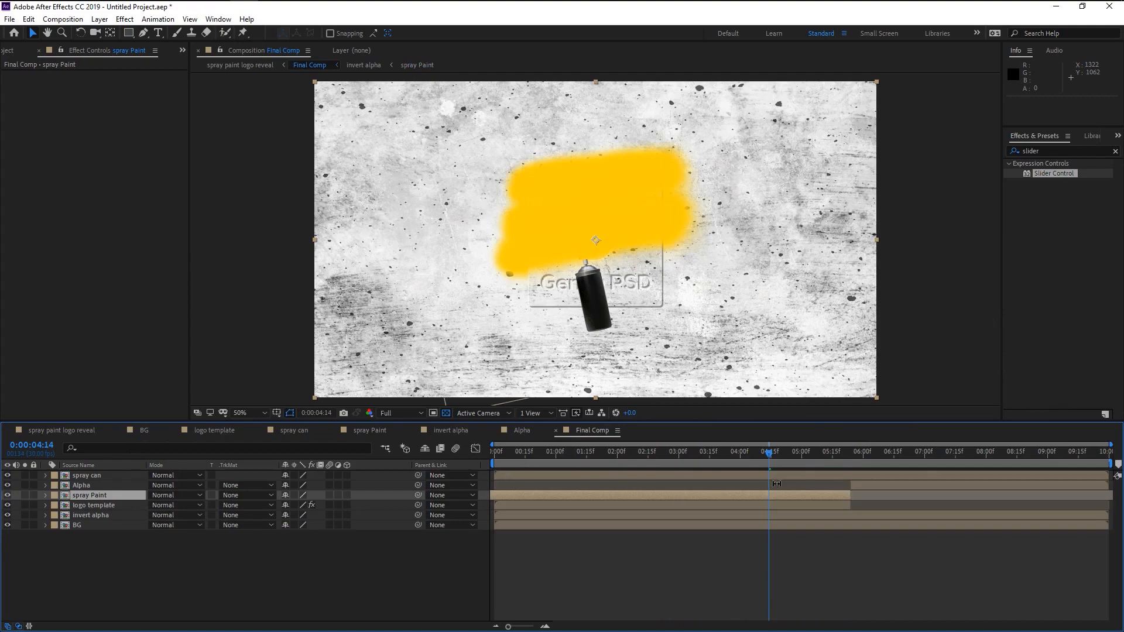
Step: Open the logo template comp from Final Comp and delete its texture.jpg layer
click(114, 505)
double_click(114, 507)
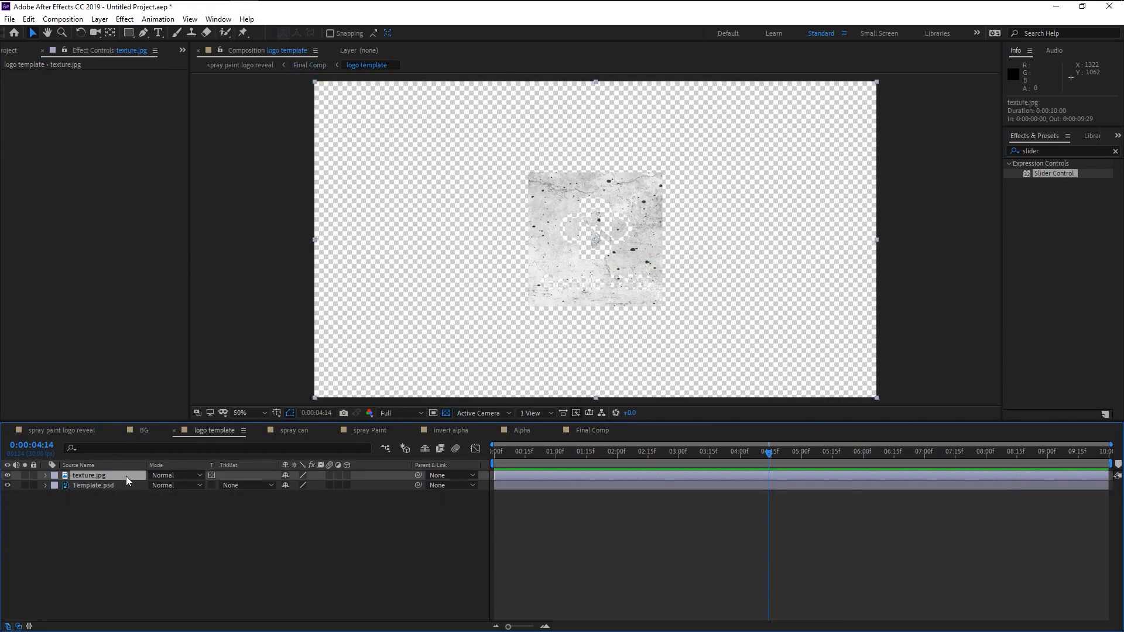
key(Delete)
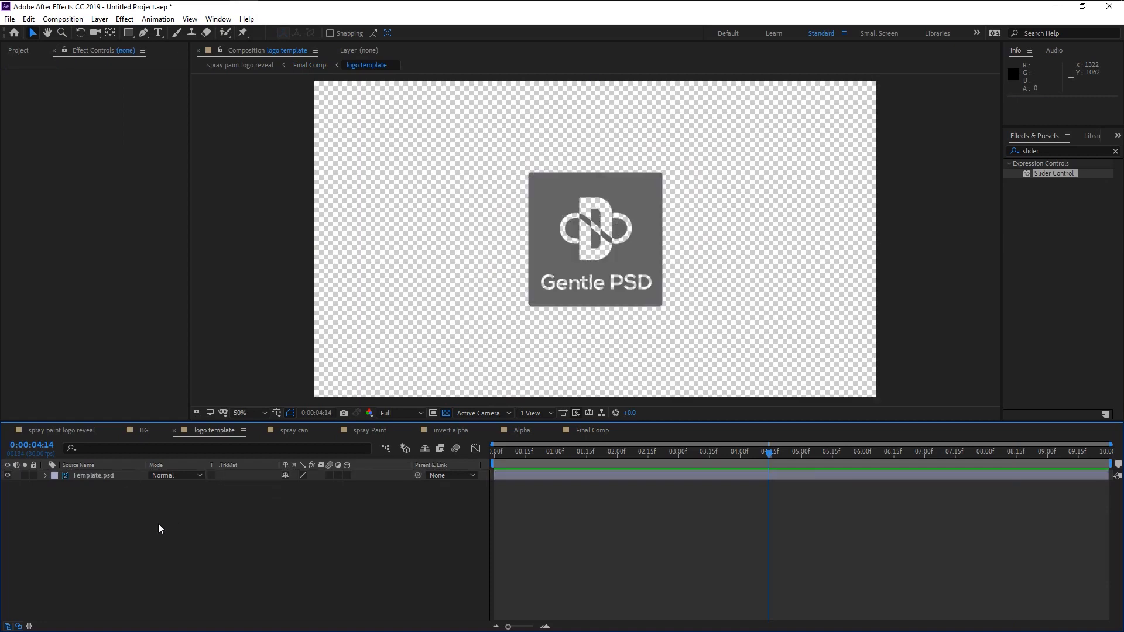
Step: Add a deep royal blue solid above Template.psd and preserve underlying transparency so it only colours the plate
right_click(160, 529)
mouse_move(258, 396)
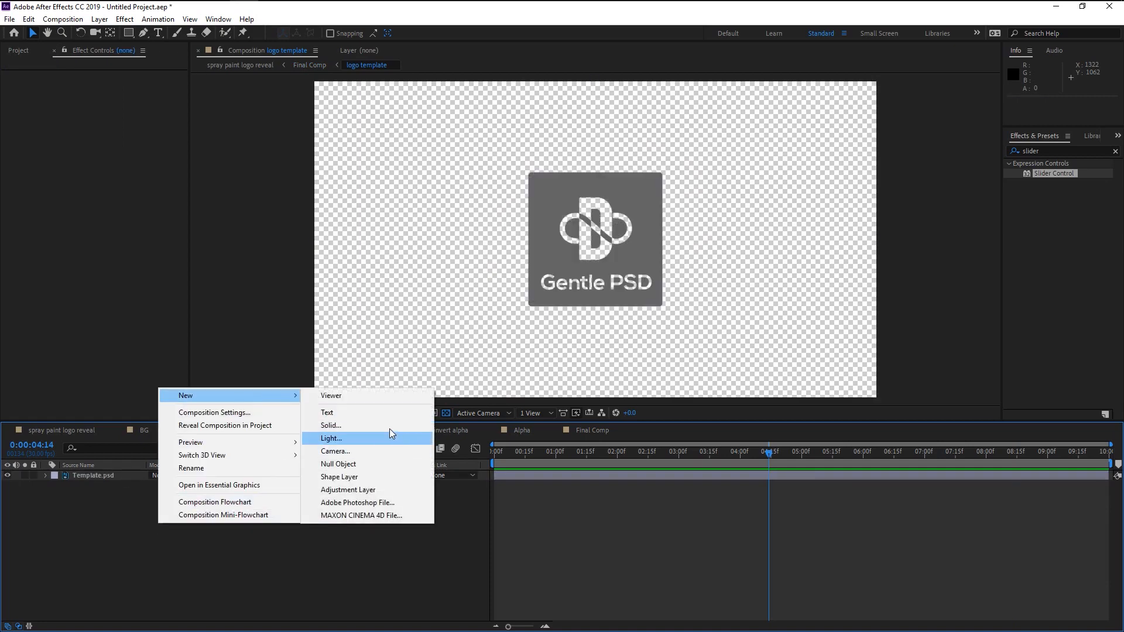
click(388, 427)
click(561, 392)
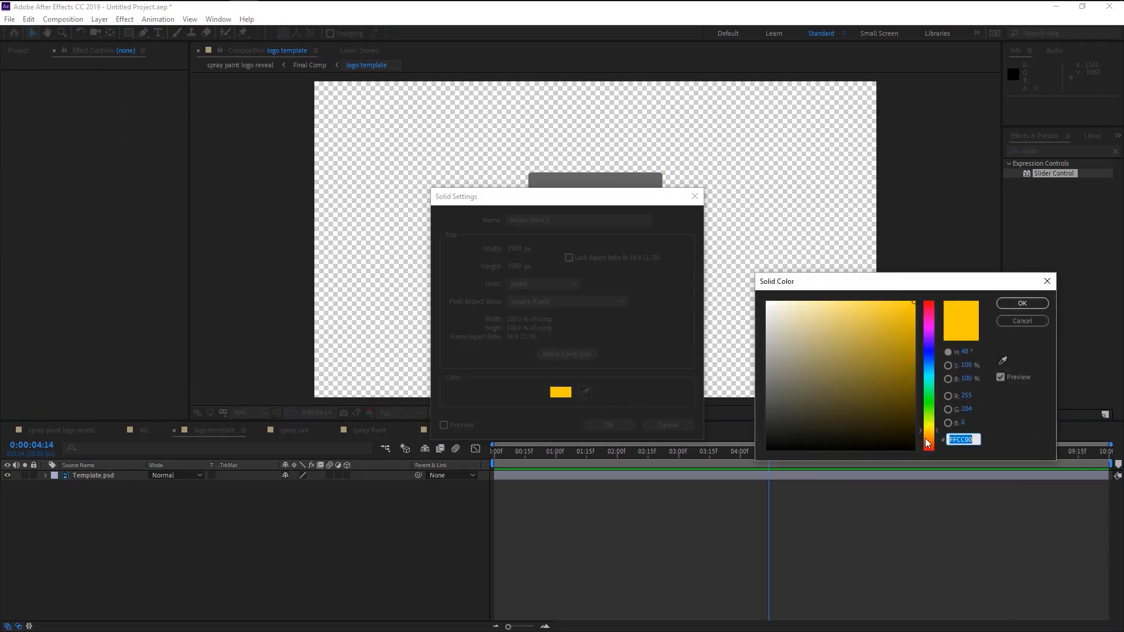
click(926, 438)
drag(827, 421, 725, 431)
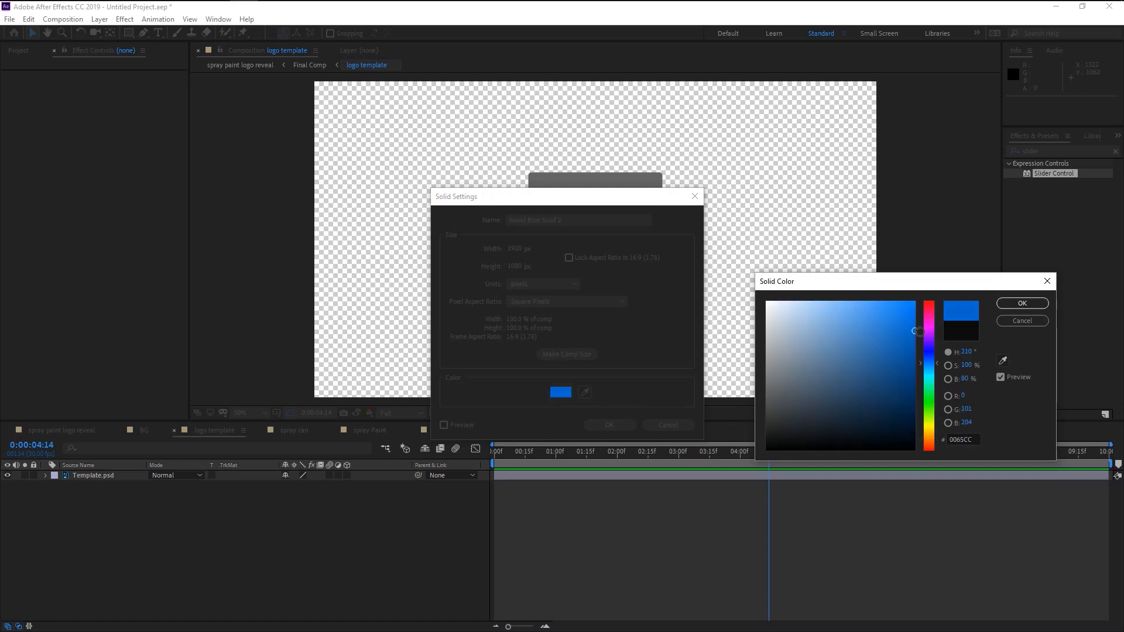
drag(915, 330, 918, 343)
click(1003, 304)
click(620, 426)
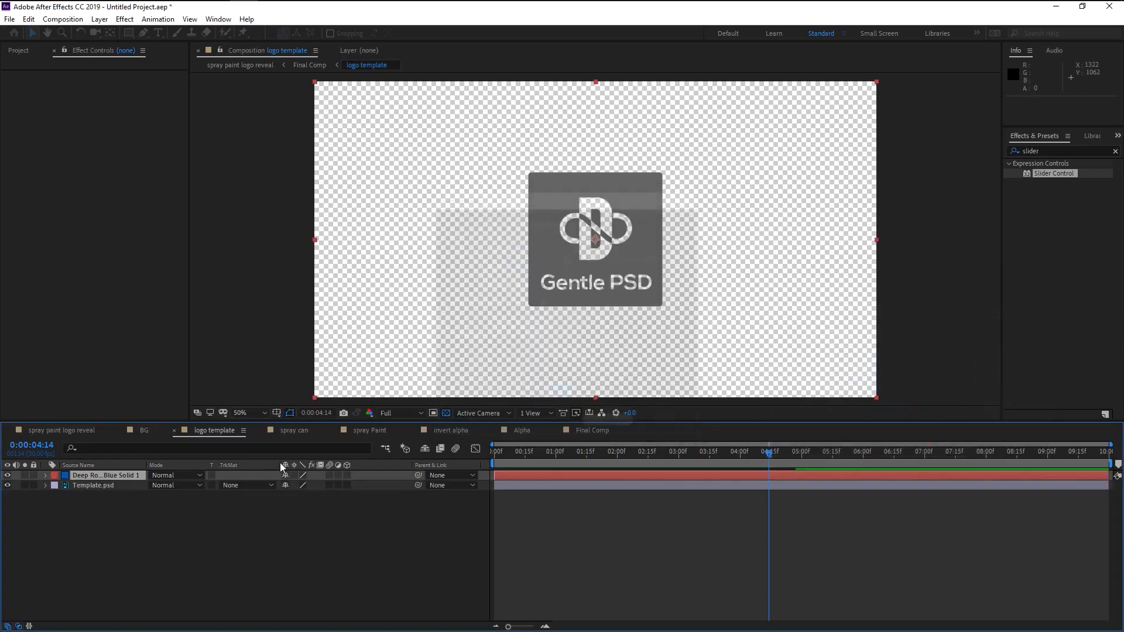
click(212, 475)
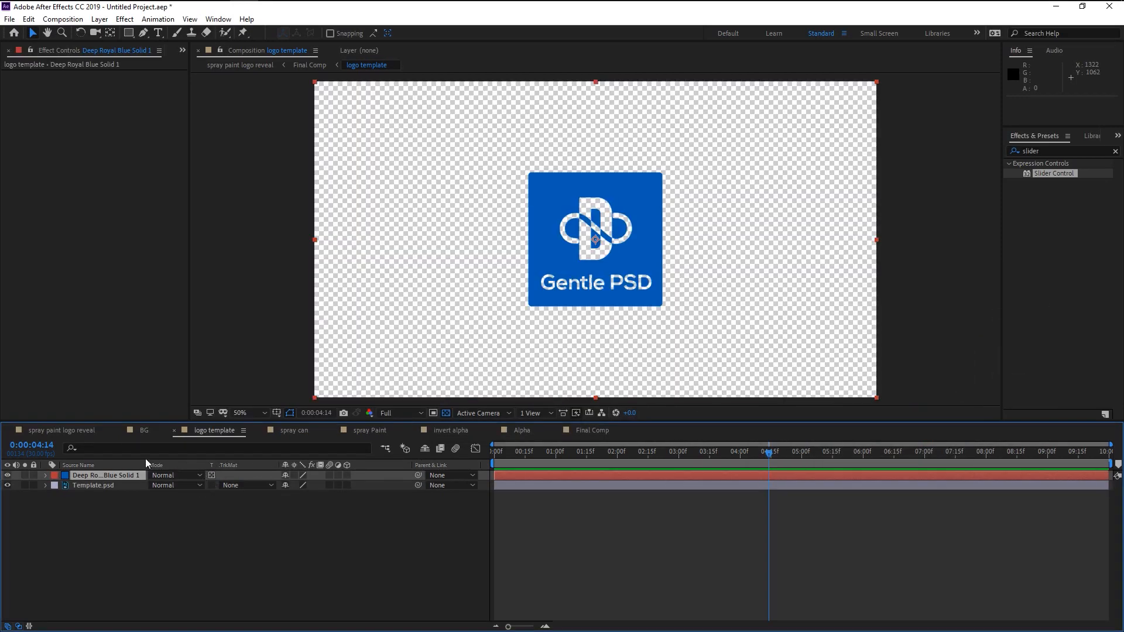
Step: Return to the spray paint logo reveal comp and preview the recoloured animation from the start
click(81, 433)
key(space)
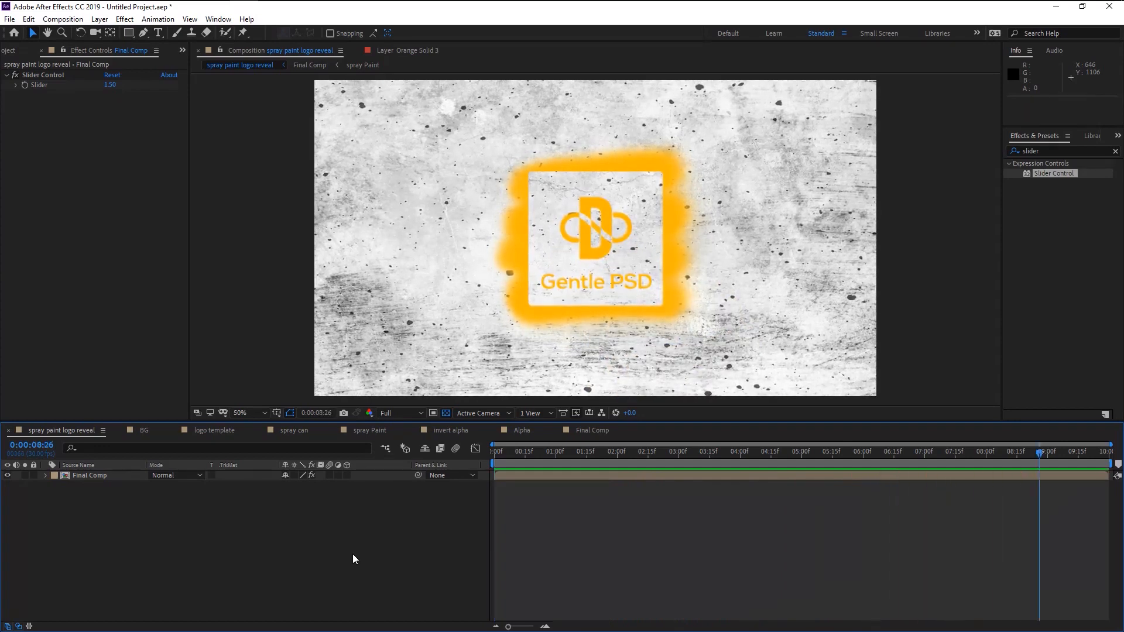
click(330, 325)
click(353, 556)
key(space)
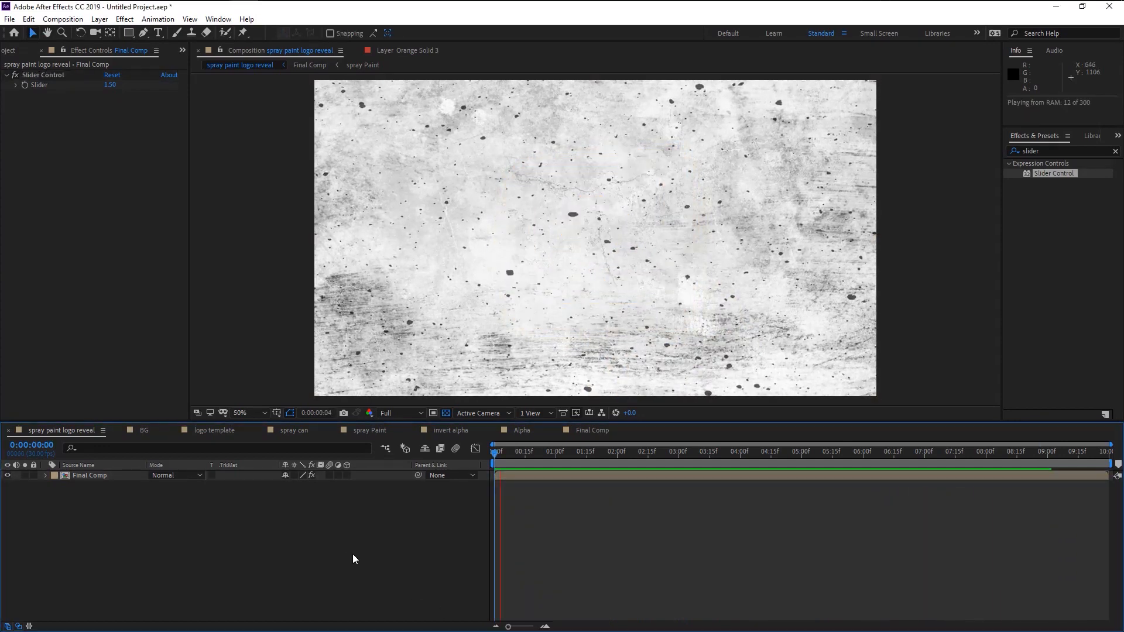